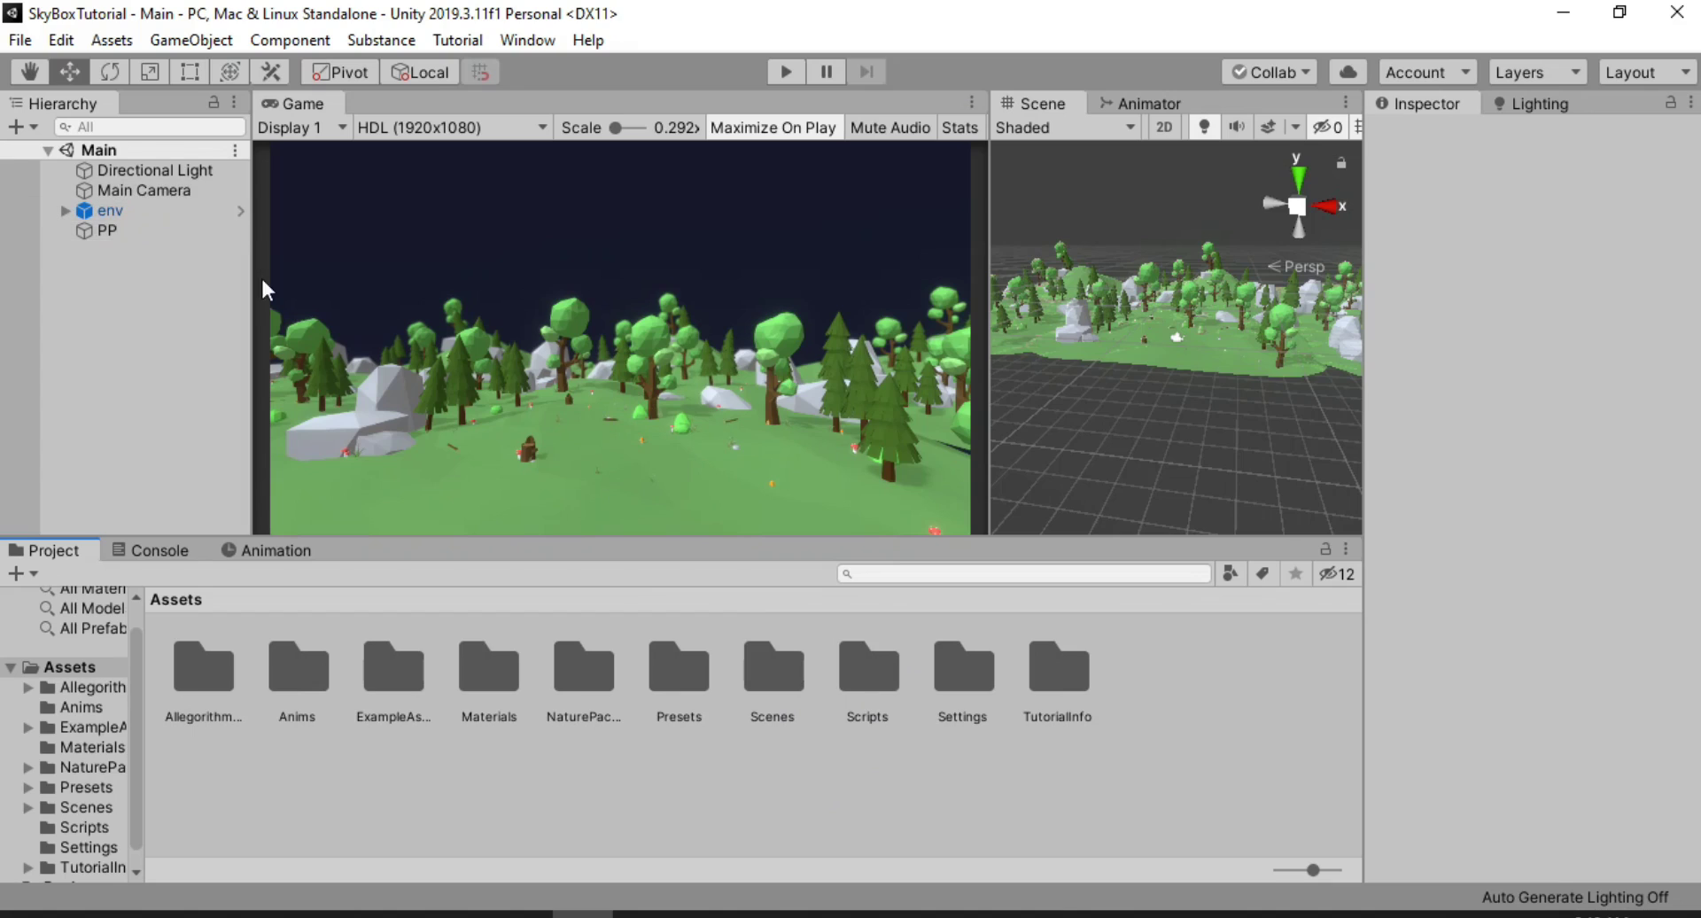
Inspect the Main Camera's environment background settings and the scene's environment lighting settings
left_click(164, 190)
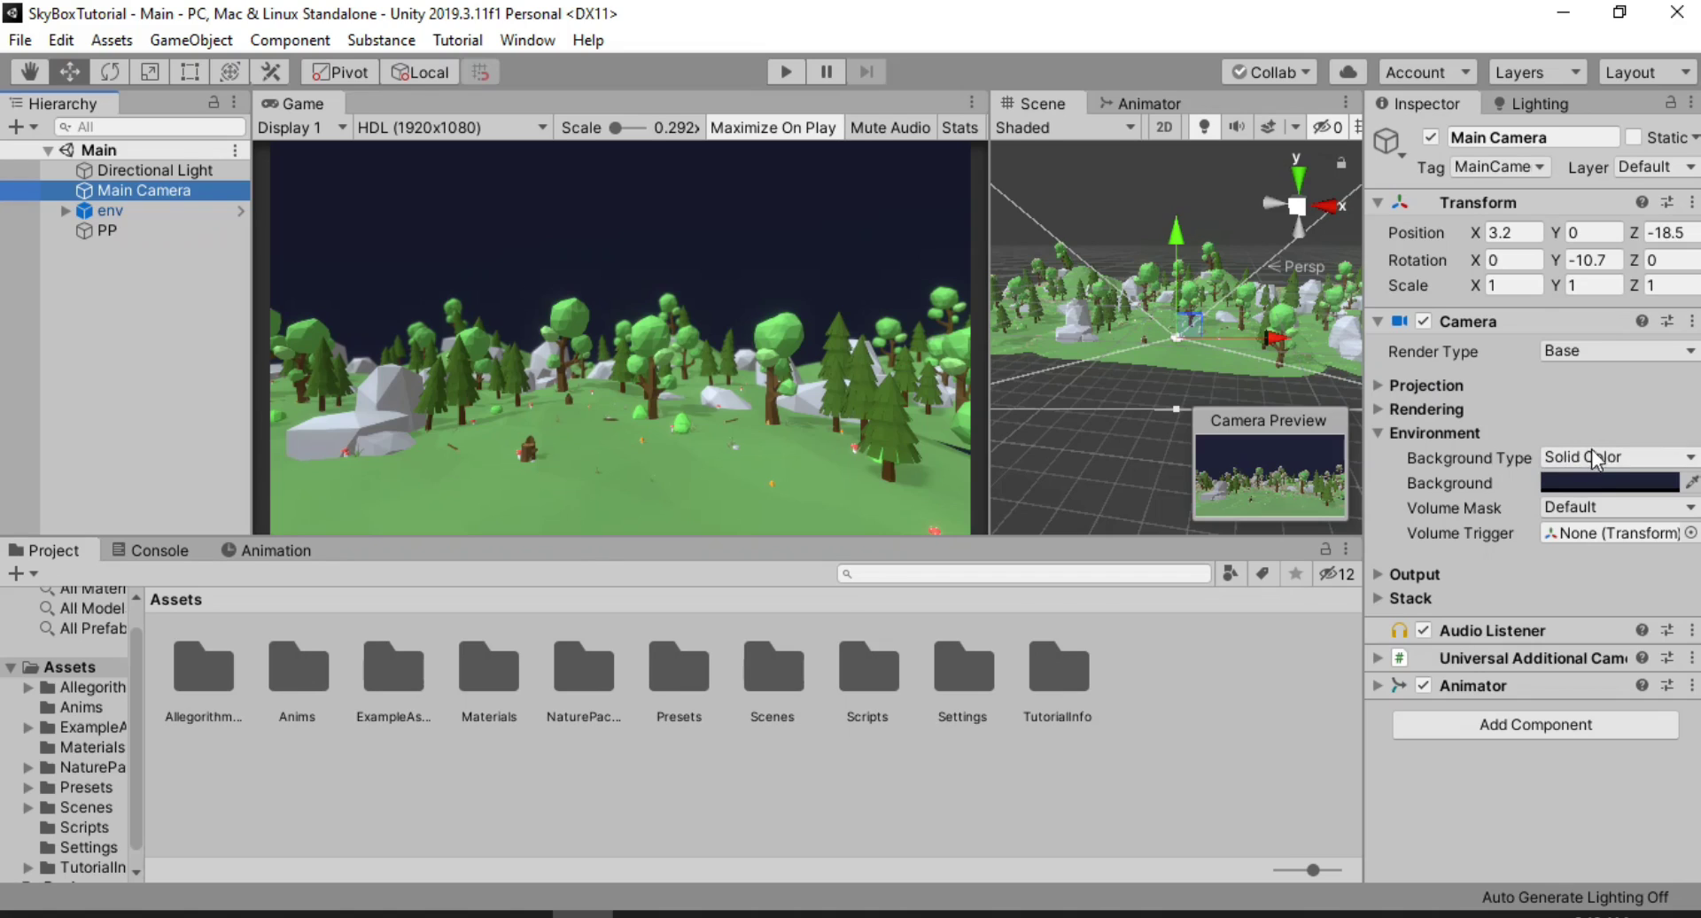
left_click(1537, 104)
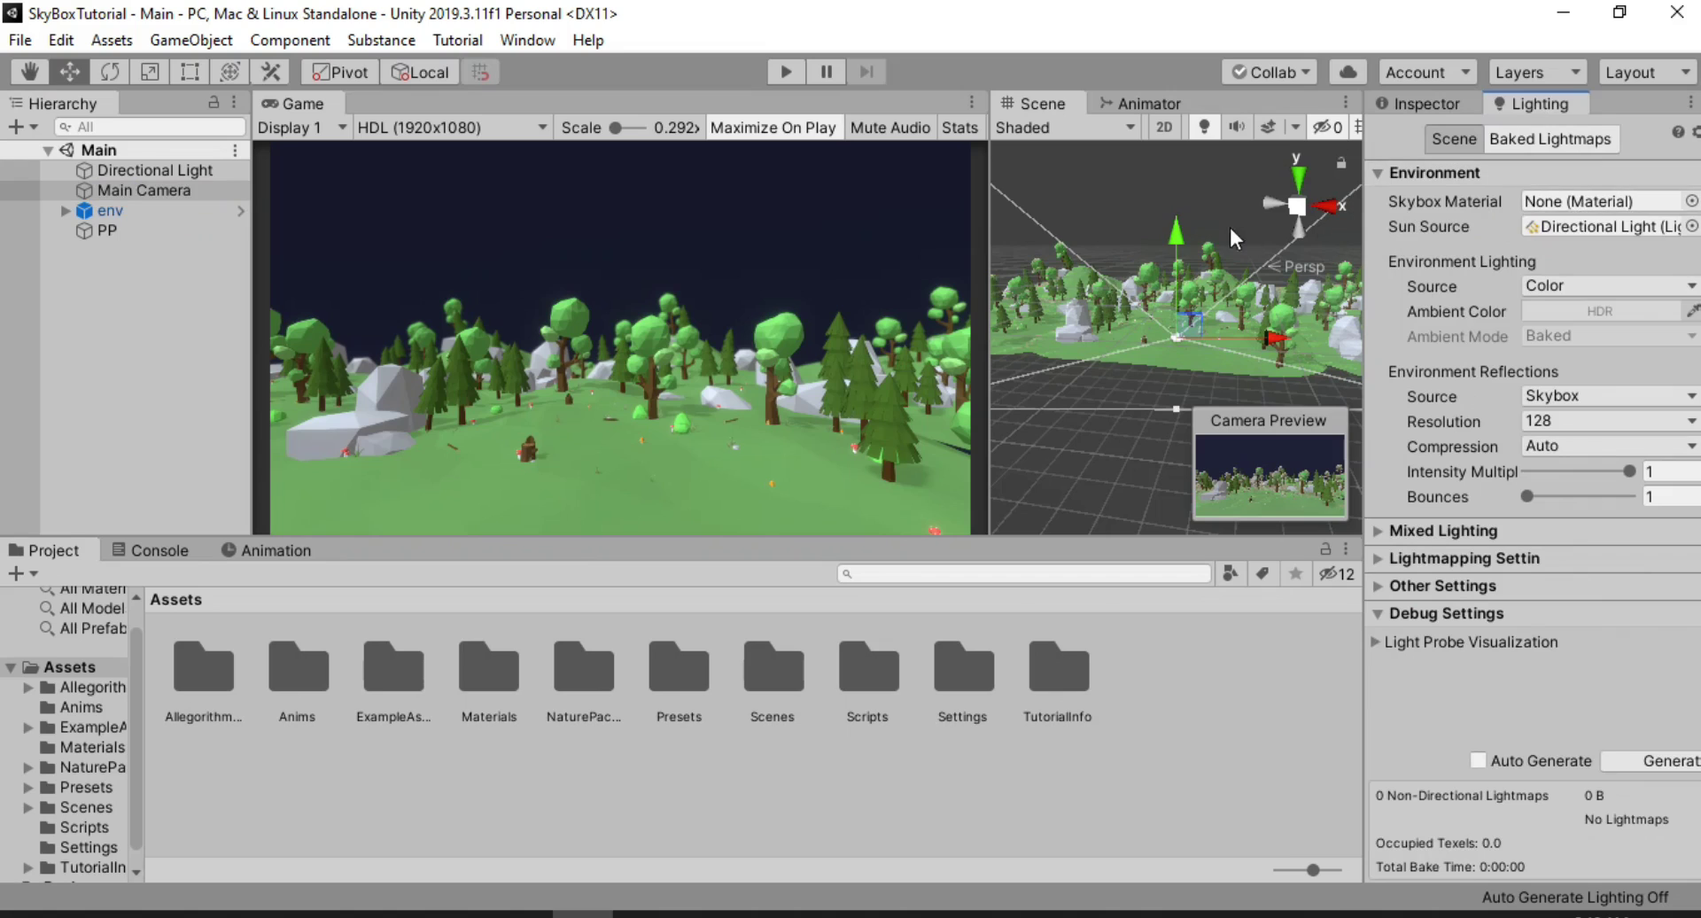
left_click_drag(1230, 225, 1189, 202, "alt")
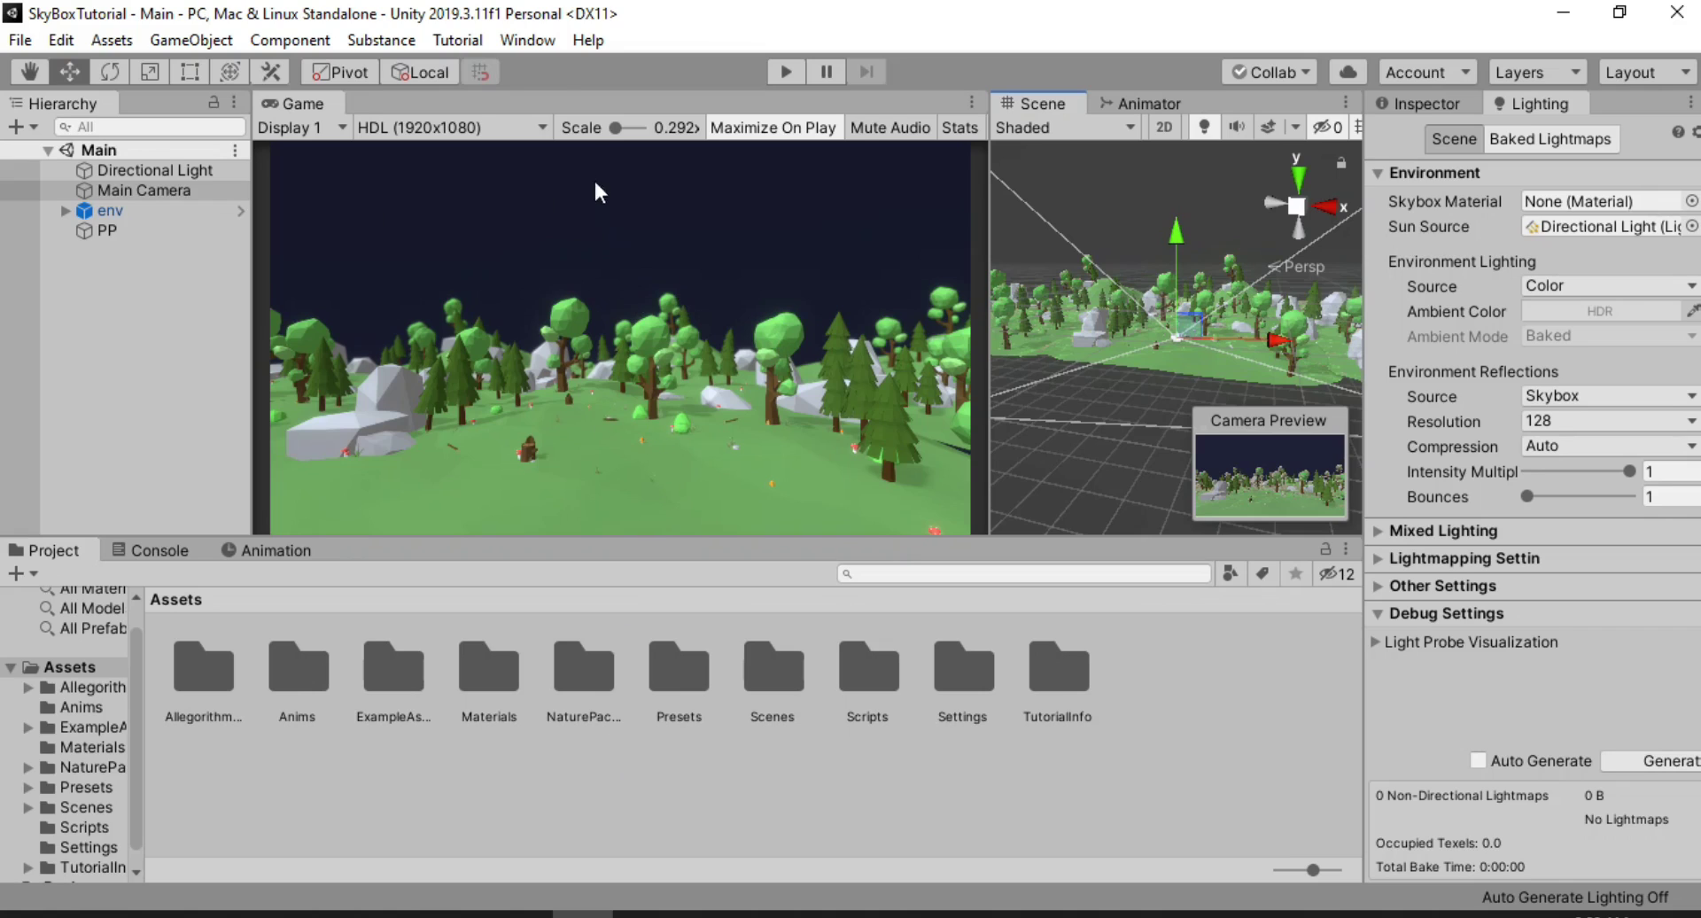
Look up the Universal RP package in the Package Manager by searching for "univer", and close the manager
left_click(528, 44)
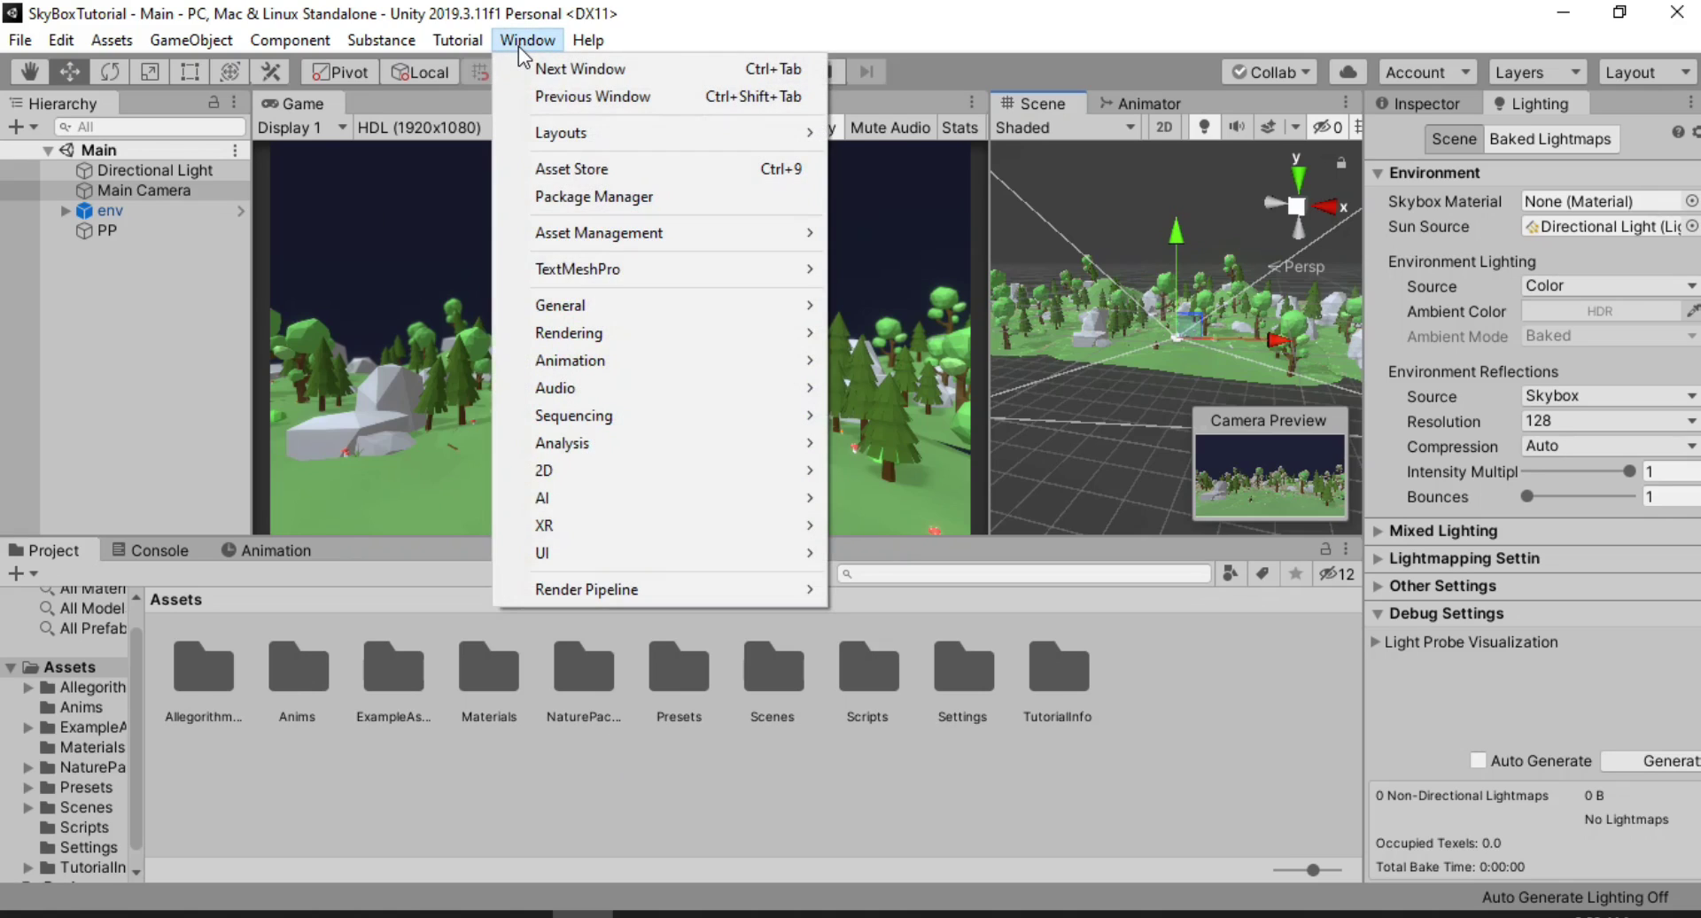
left_click(594, 195)
left_click(396, 40)
type("un")
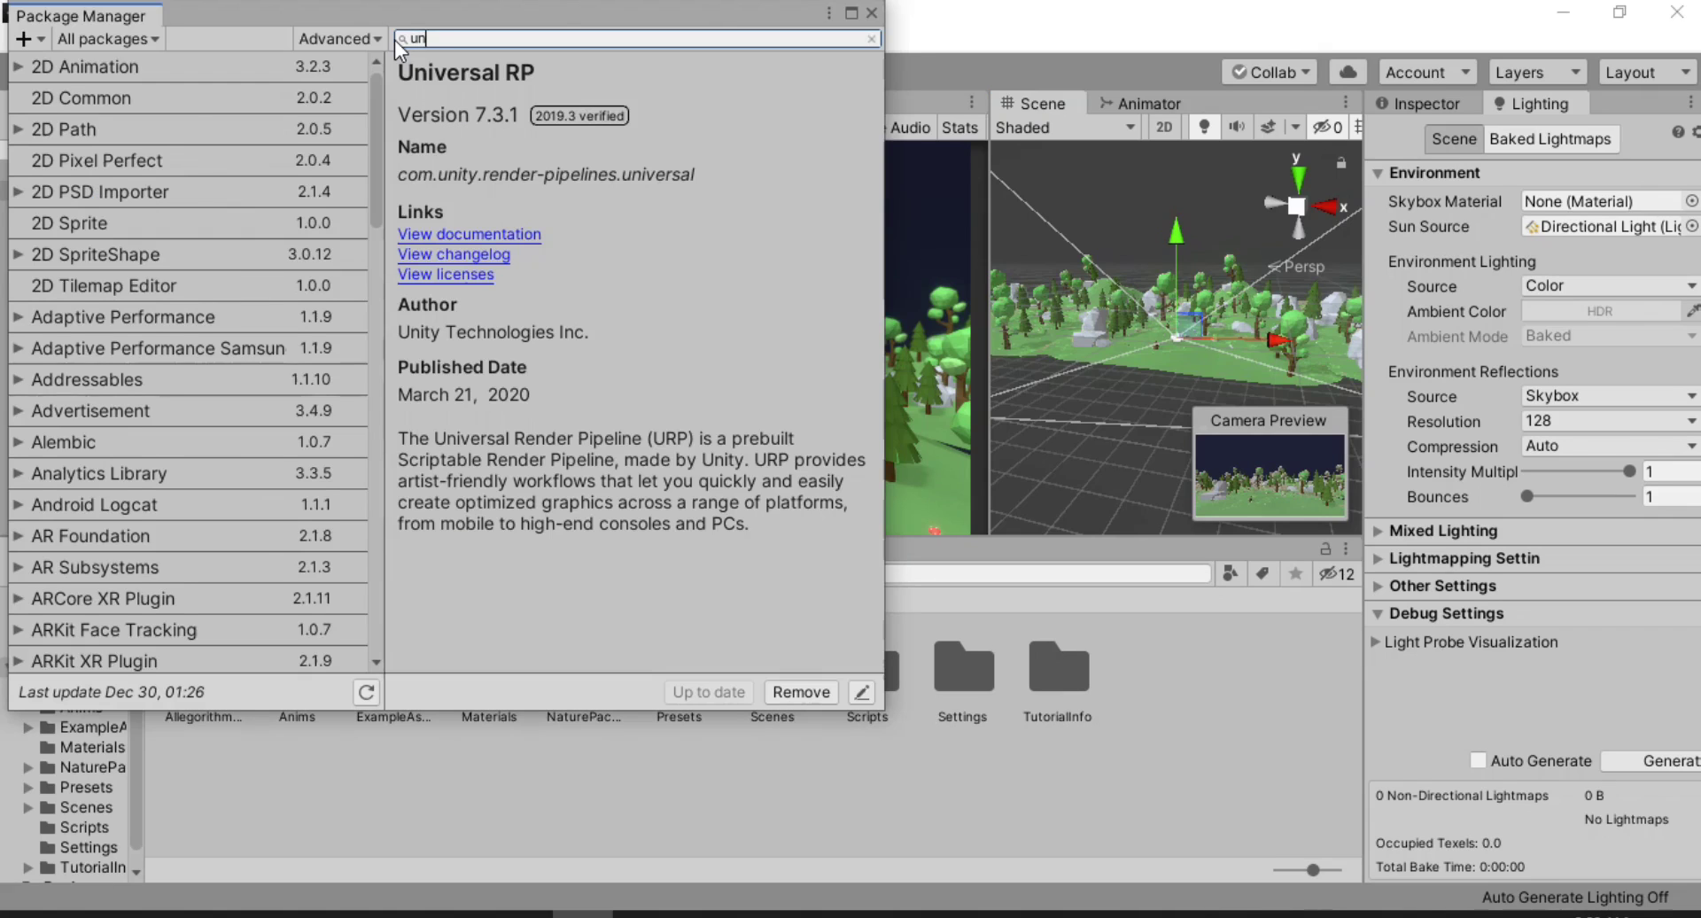
type("iver")
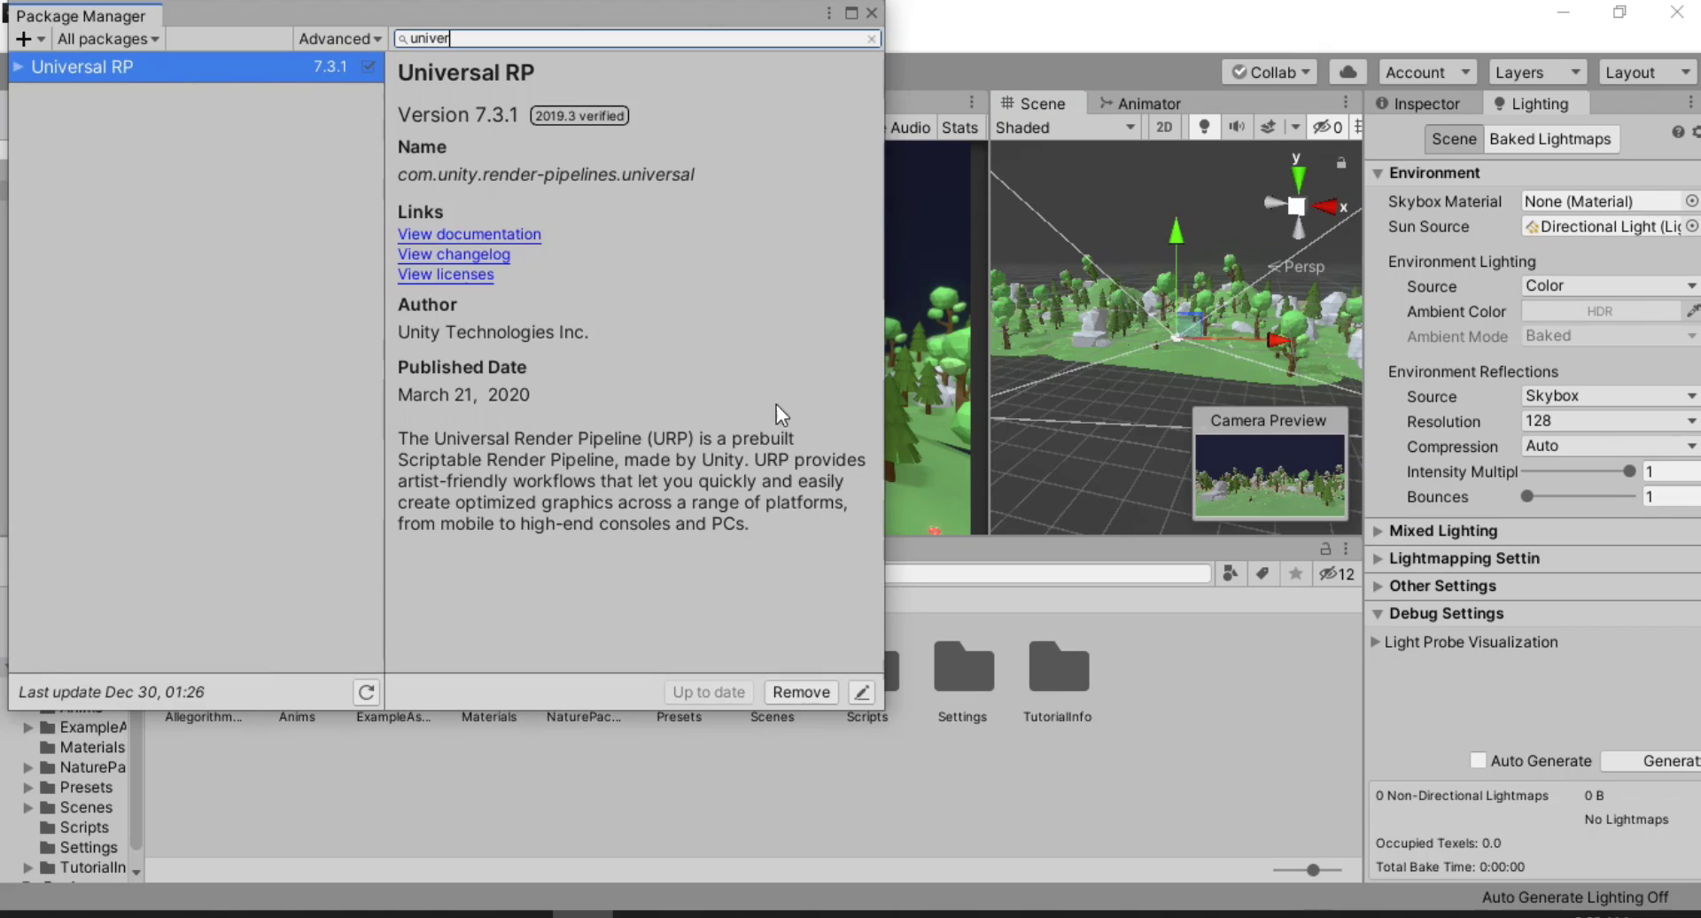
left_click(872, 14)
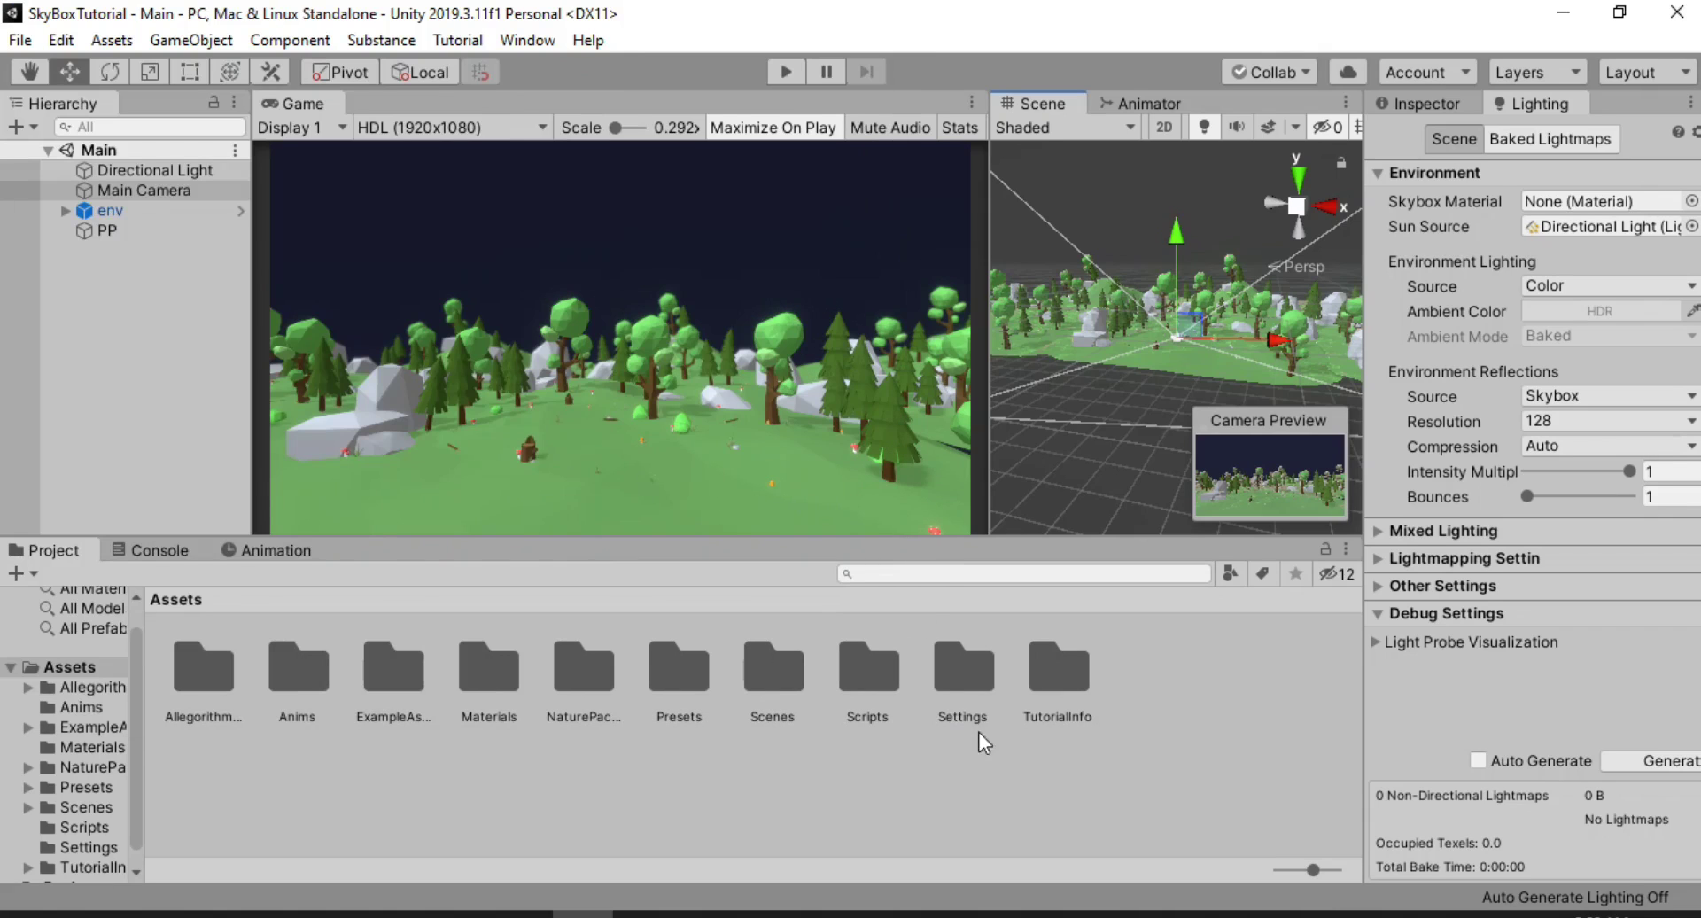
Create an Unlit Graph shader named CustomSB in the Assets folder
right_click(998, 752)
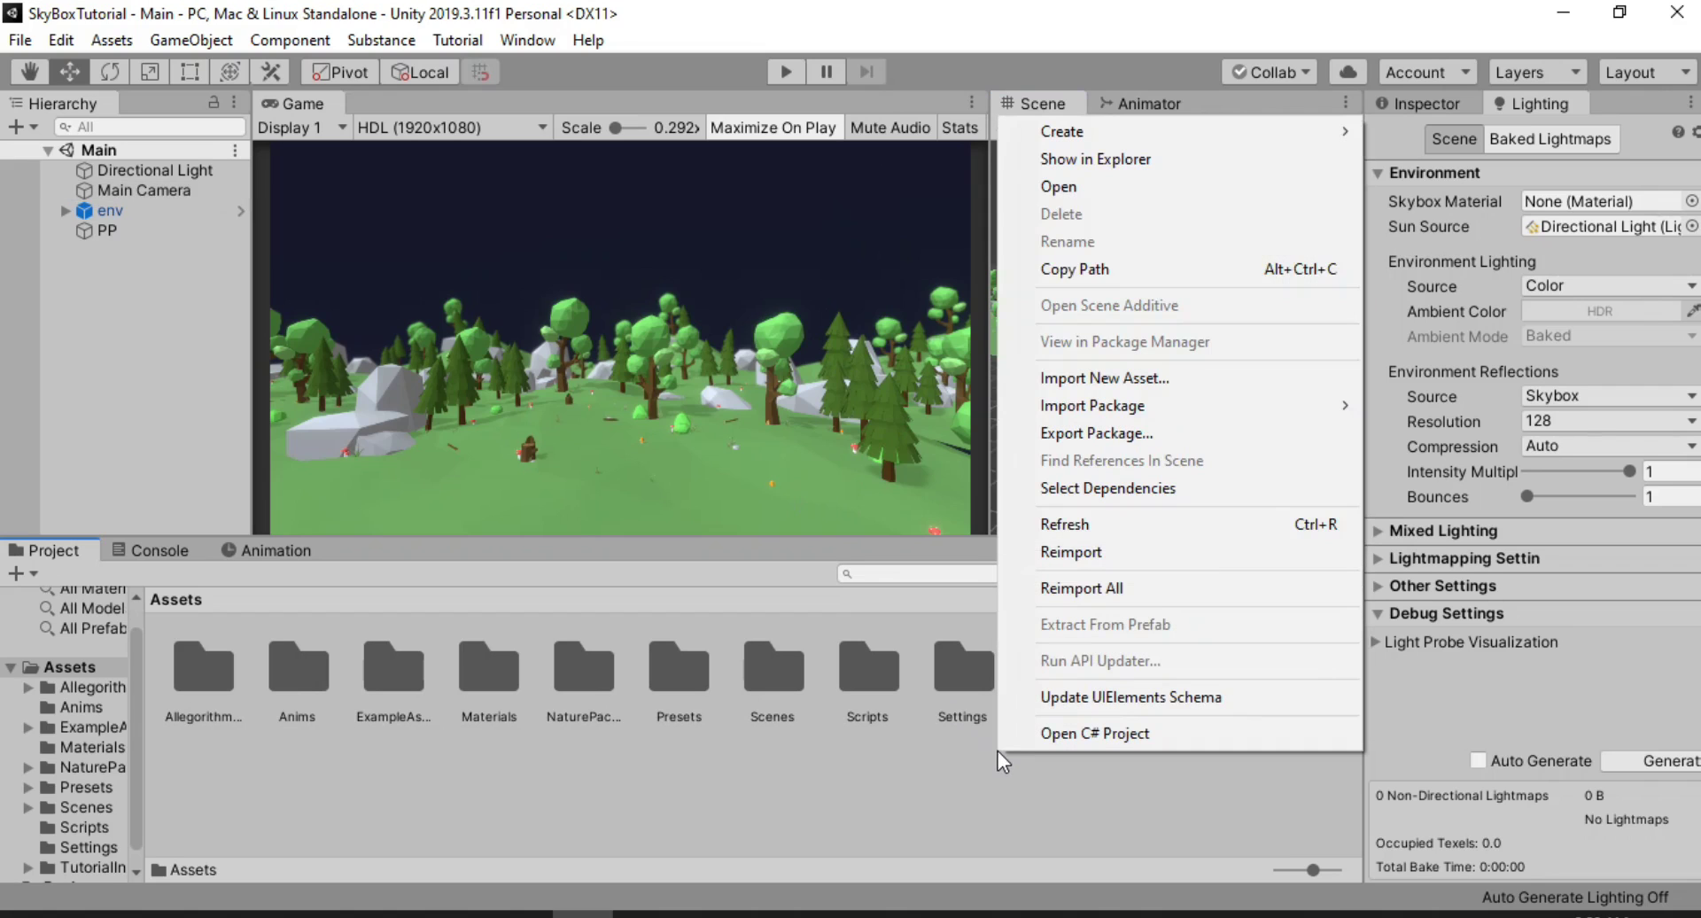
mouse_move(1202, 129)
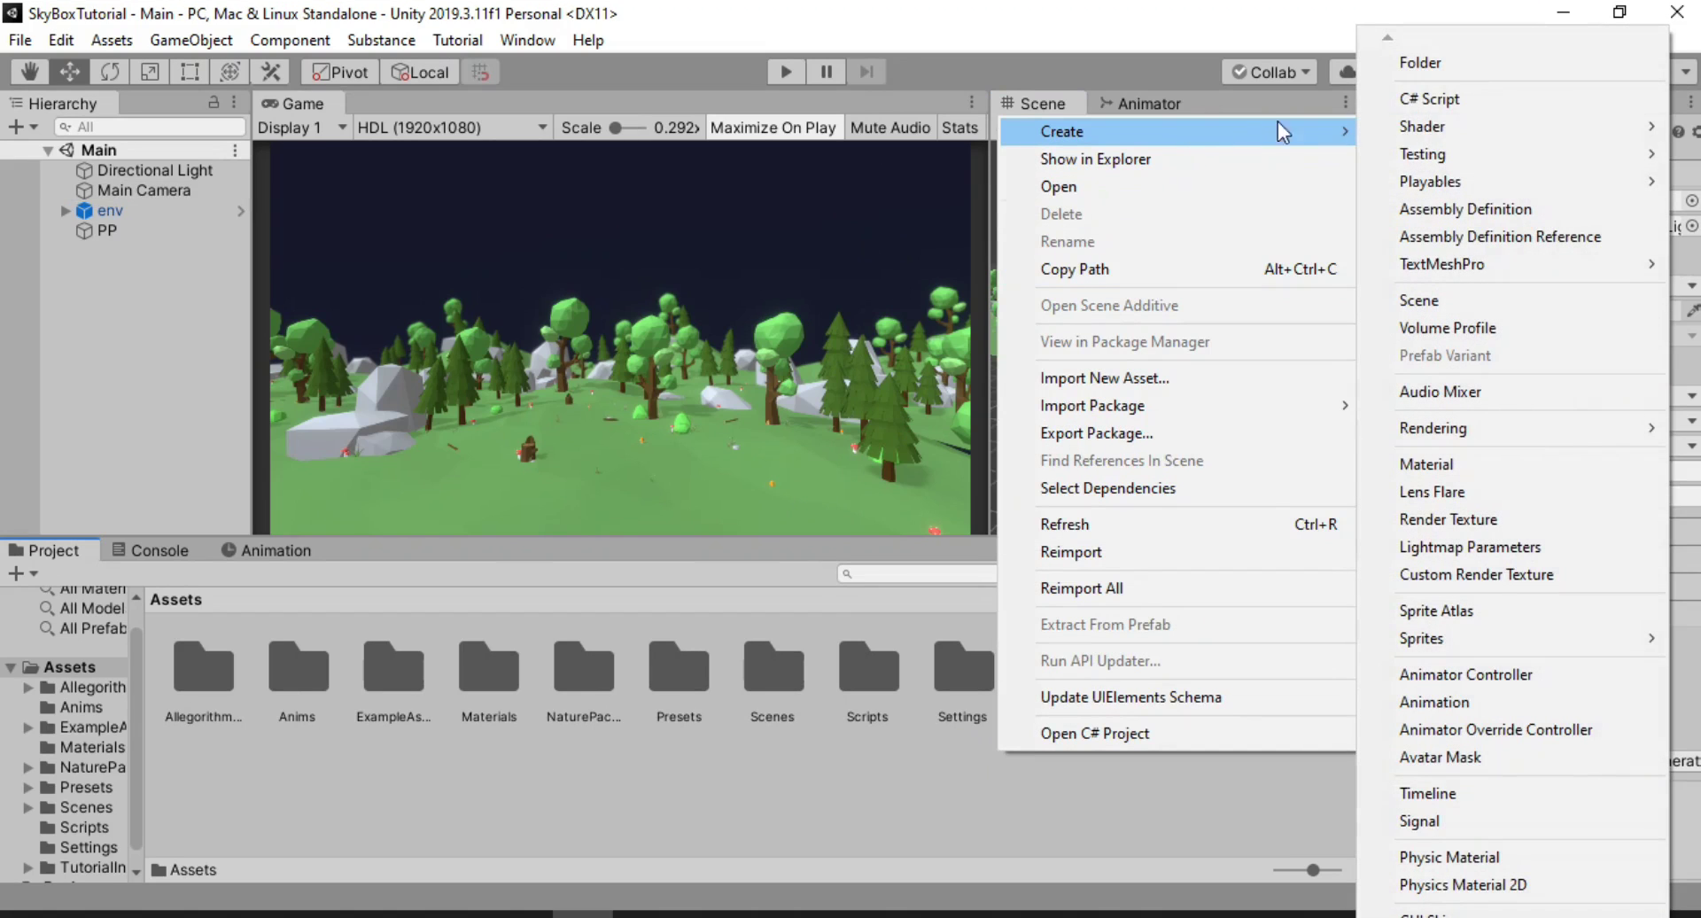
mouse_move(1437, 133)
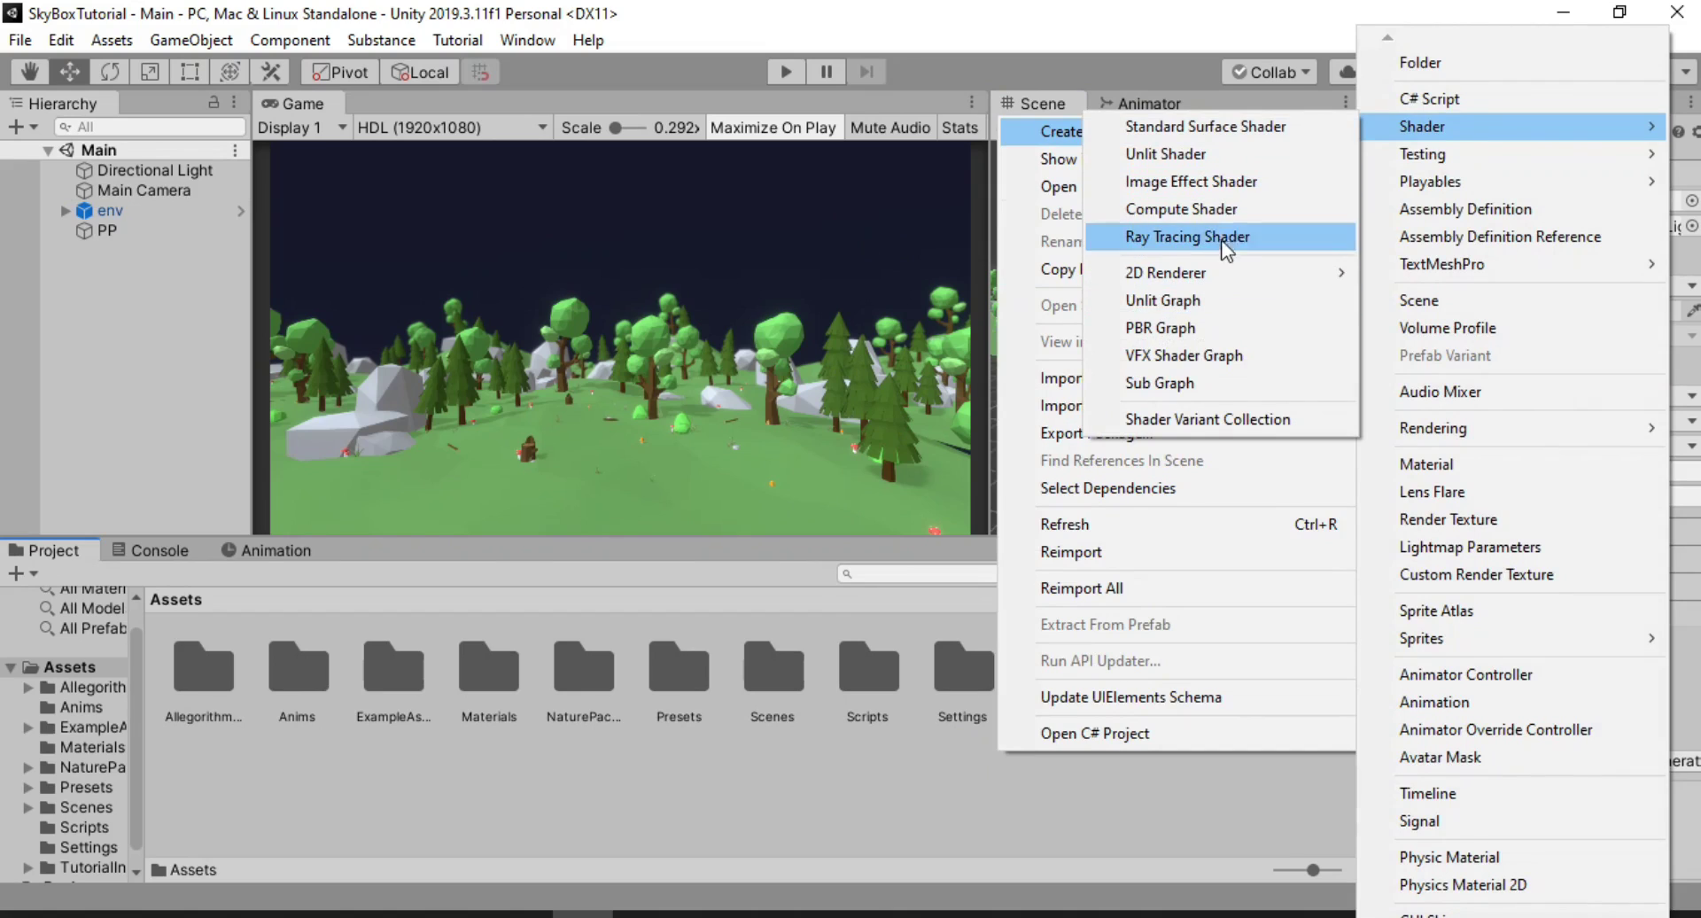
left_click(1189, 305)
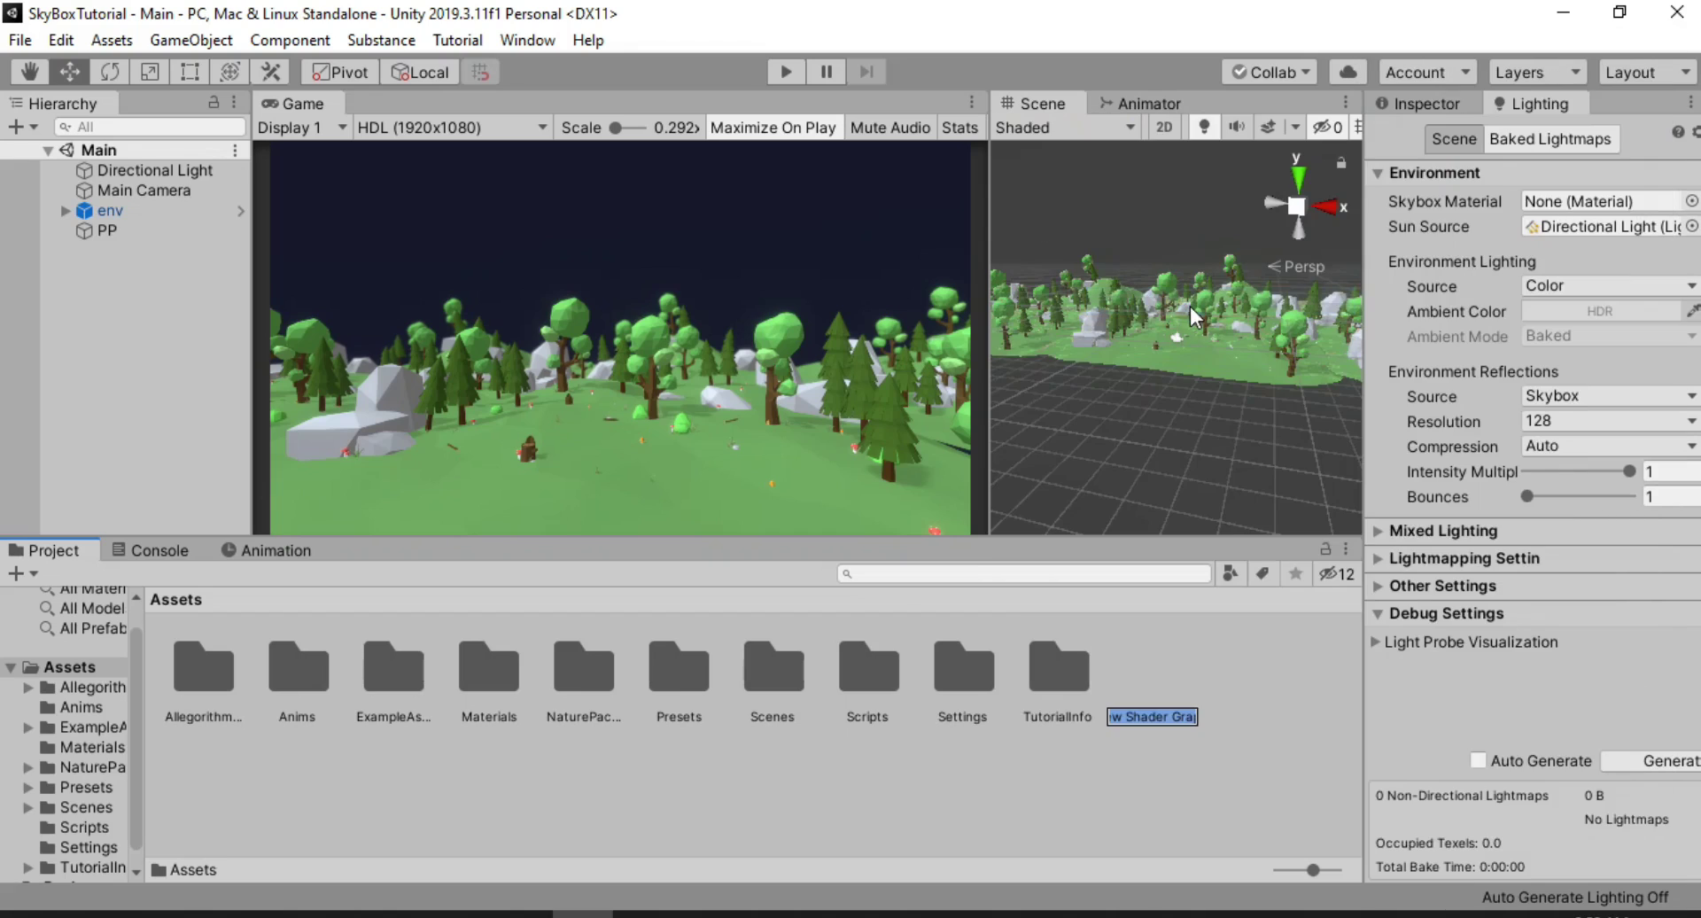
type("CustomSB")
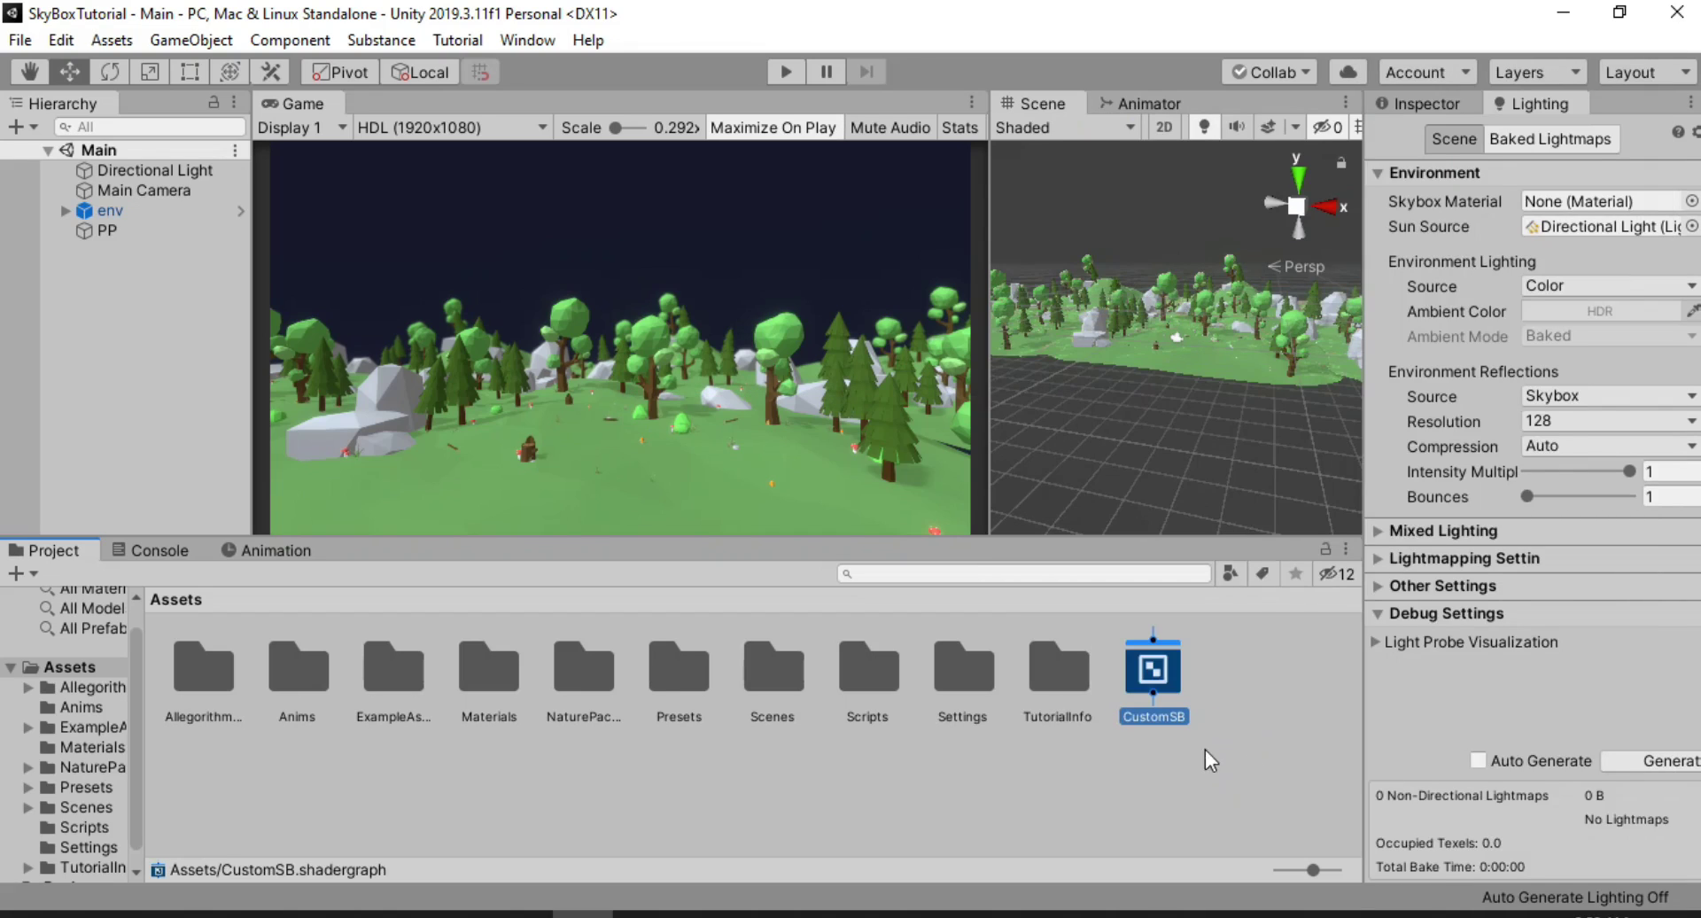
Open the CustomSB shader graph maximized and move the Unlit Master node to the far right of the graph
double_click(1163, 673)
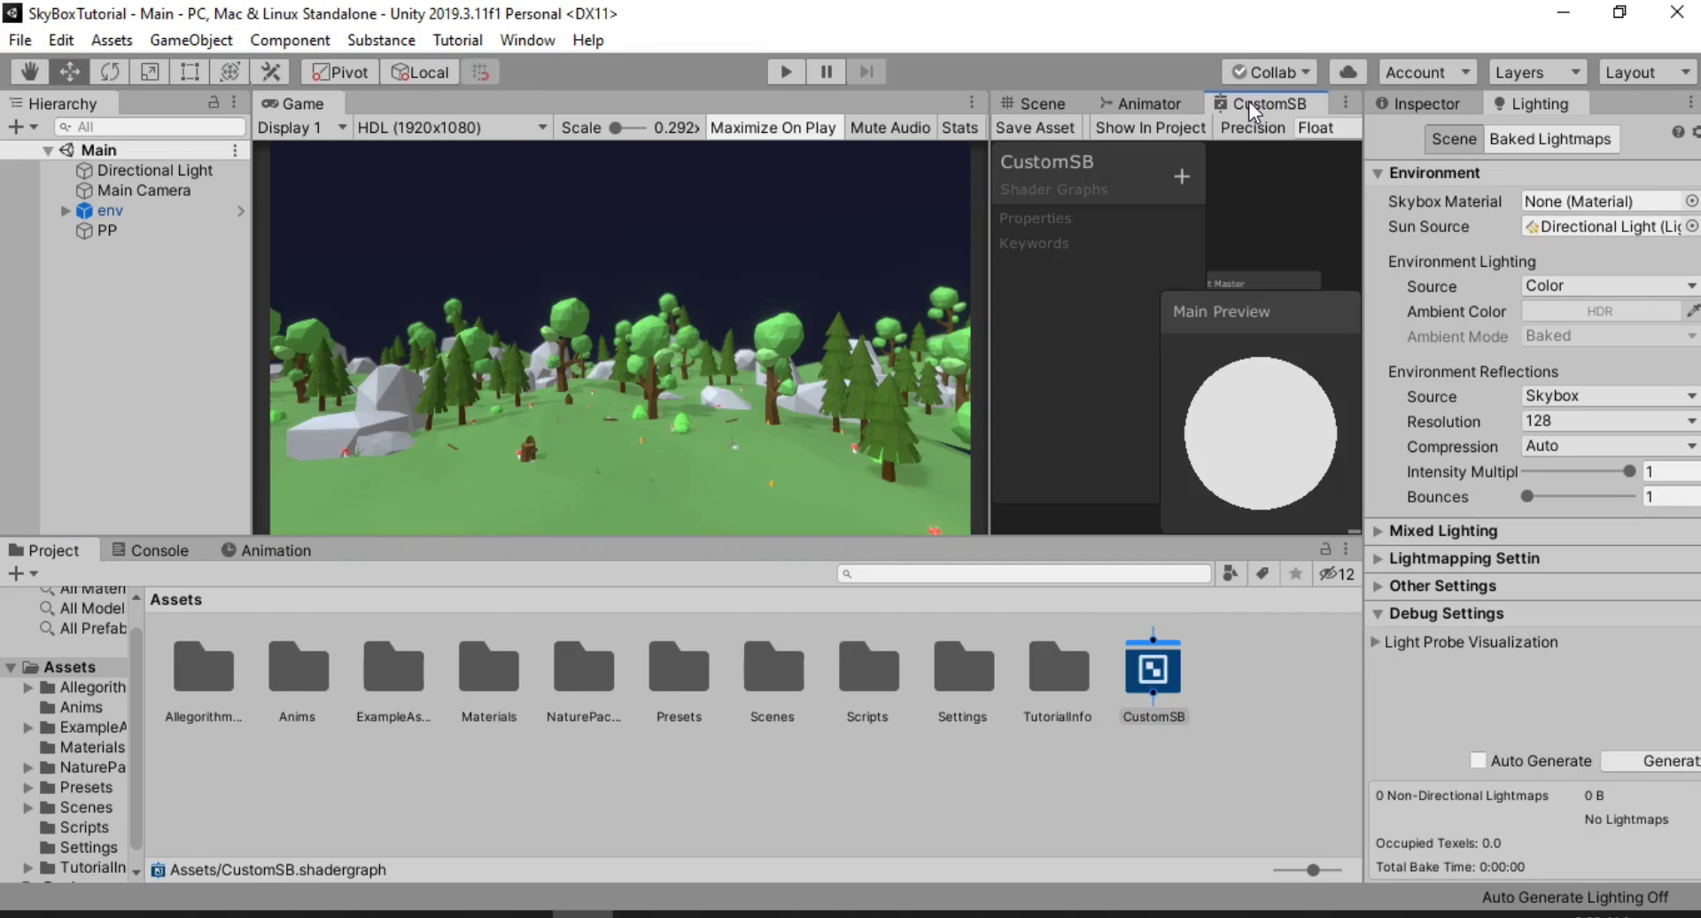
double_click(1248, 101)
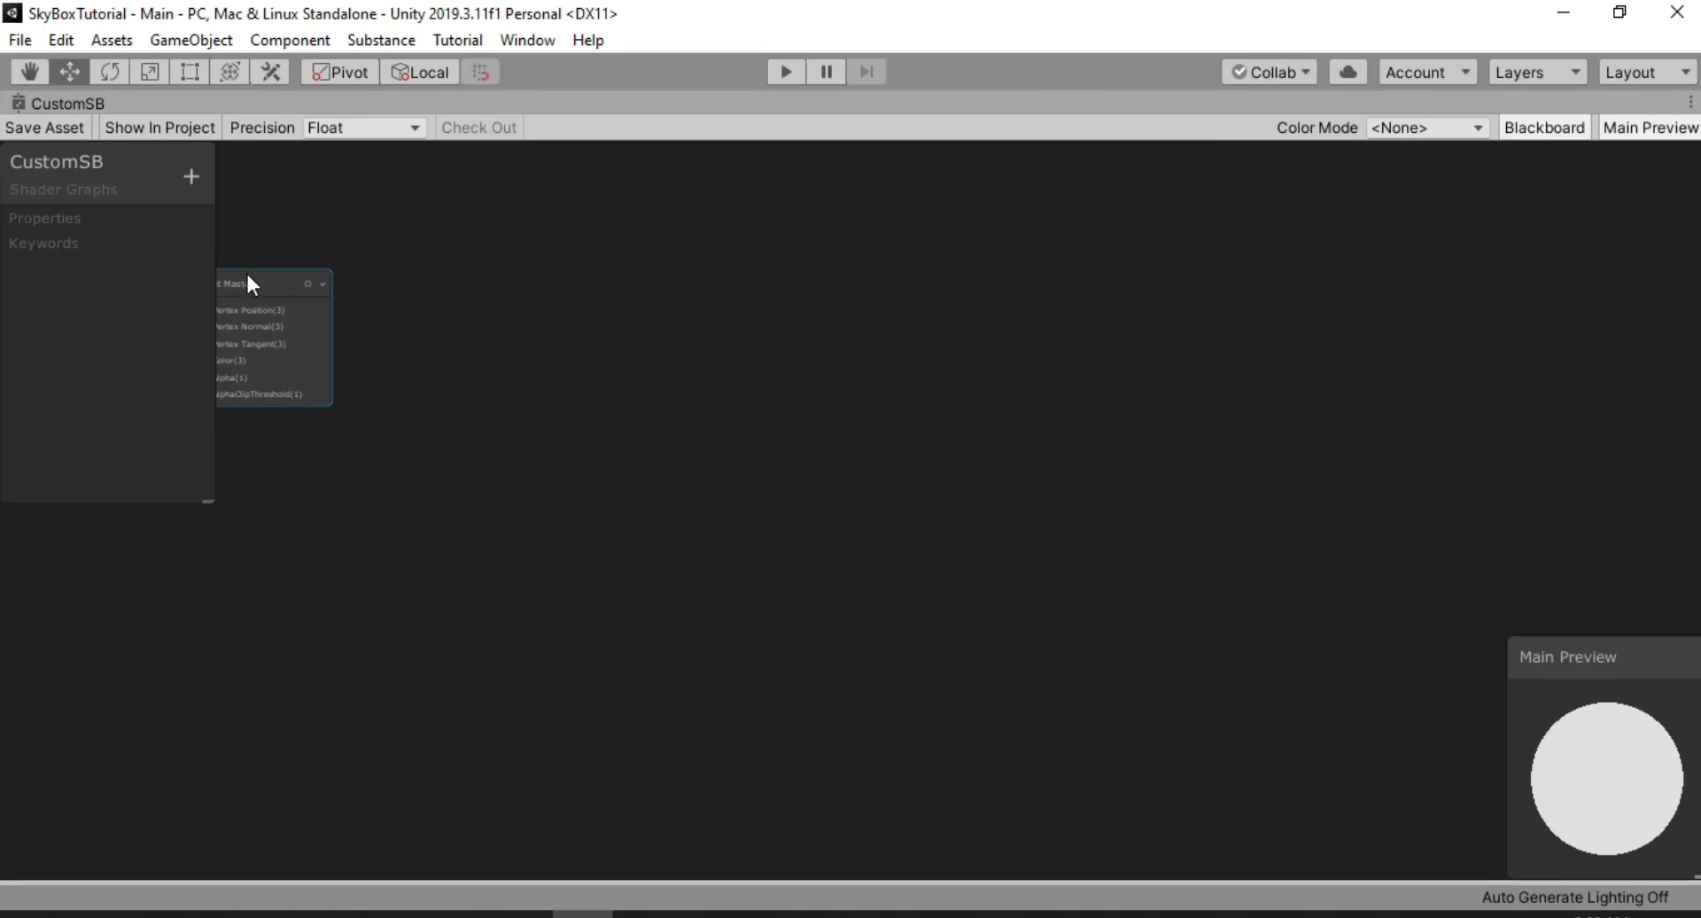
left_click_drag(247, 281, 835, 371)
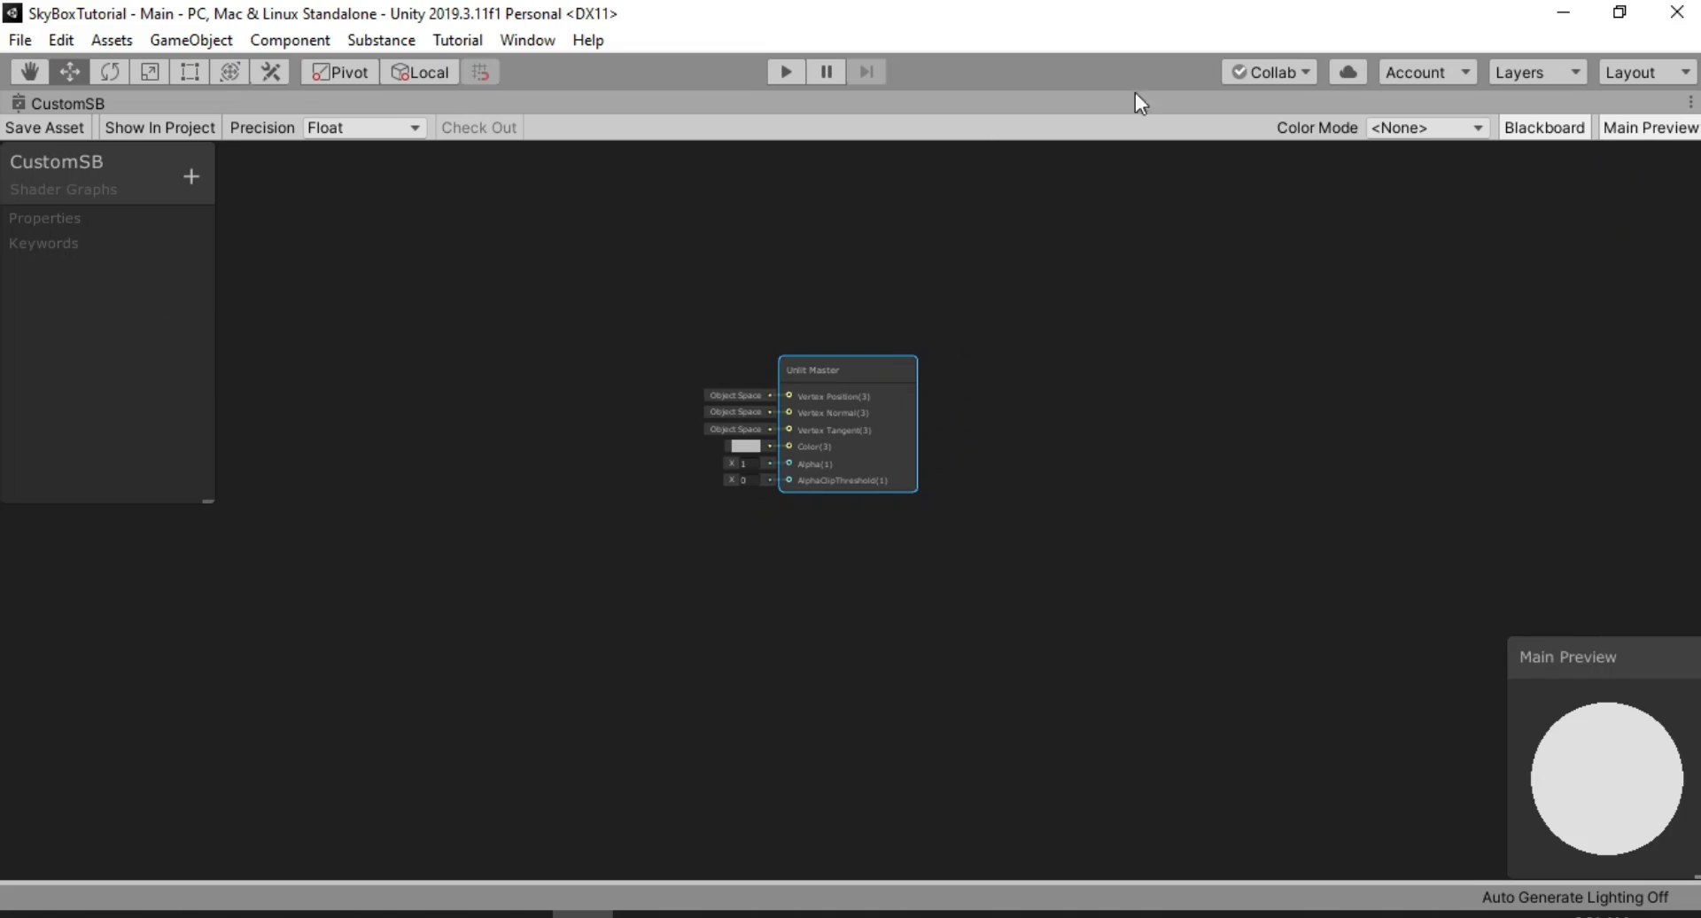
left_click(1560, 133)
left_click(1544, 133)
scroll(844, 376, "up", 4)
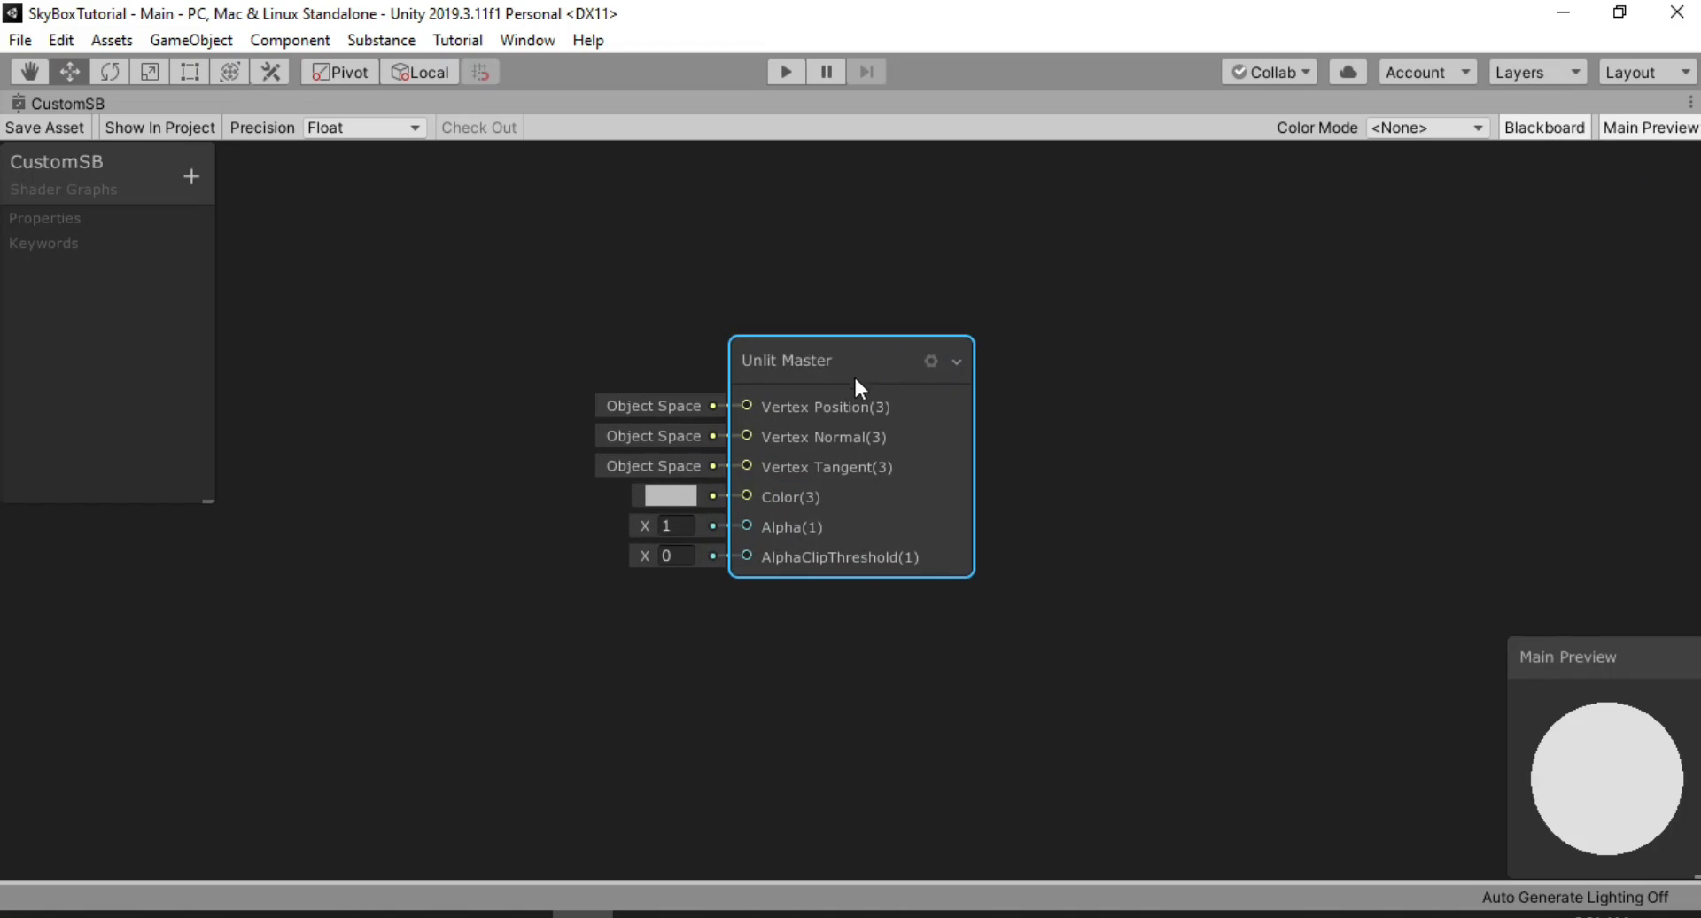
left_click_drag(853, 374, 1518, 317)
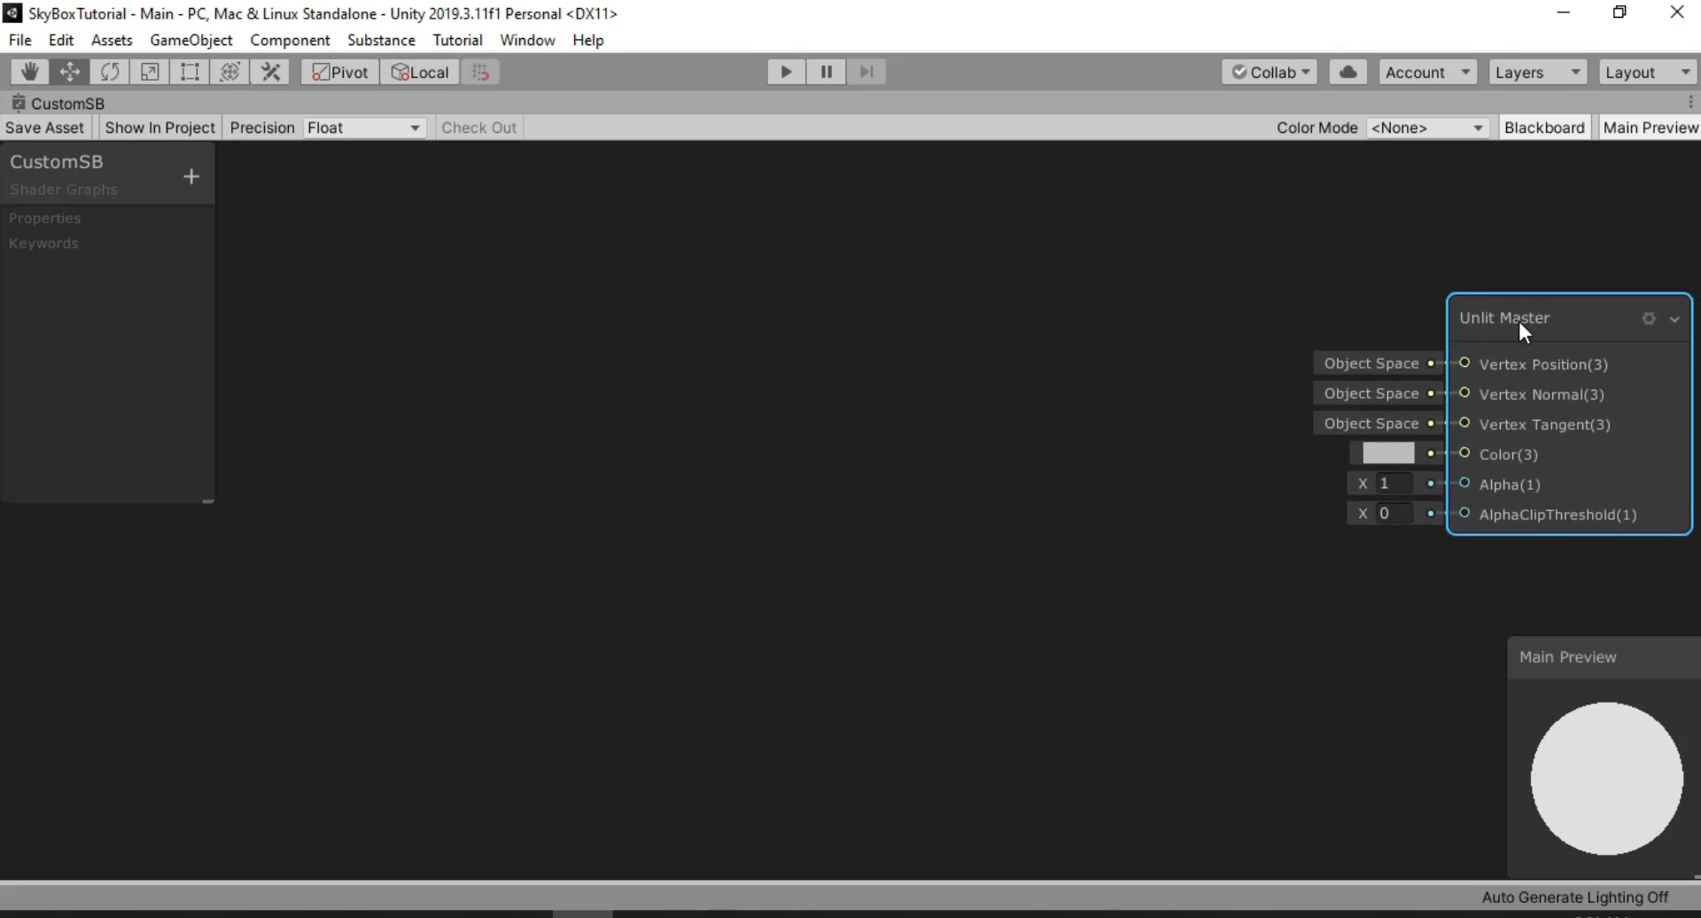
Add a Color node to the graph and place it well to the left of the Unlit Master node
right_click(674, 418)
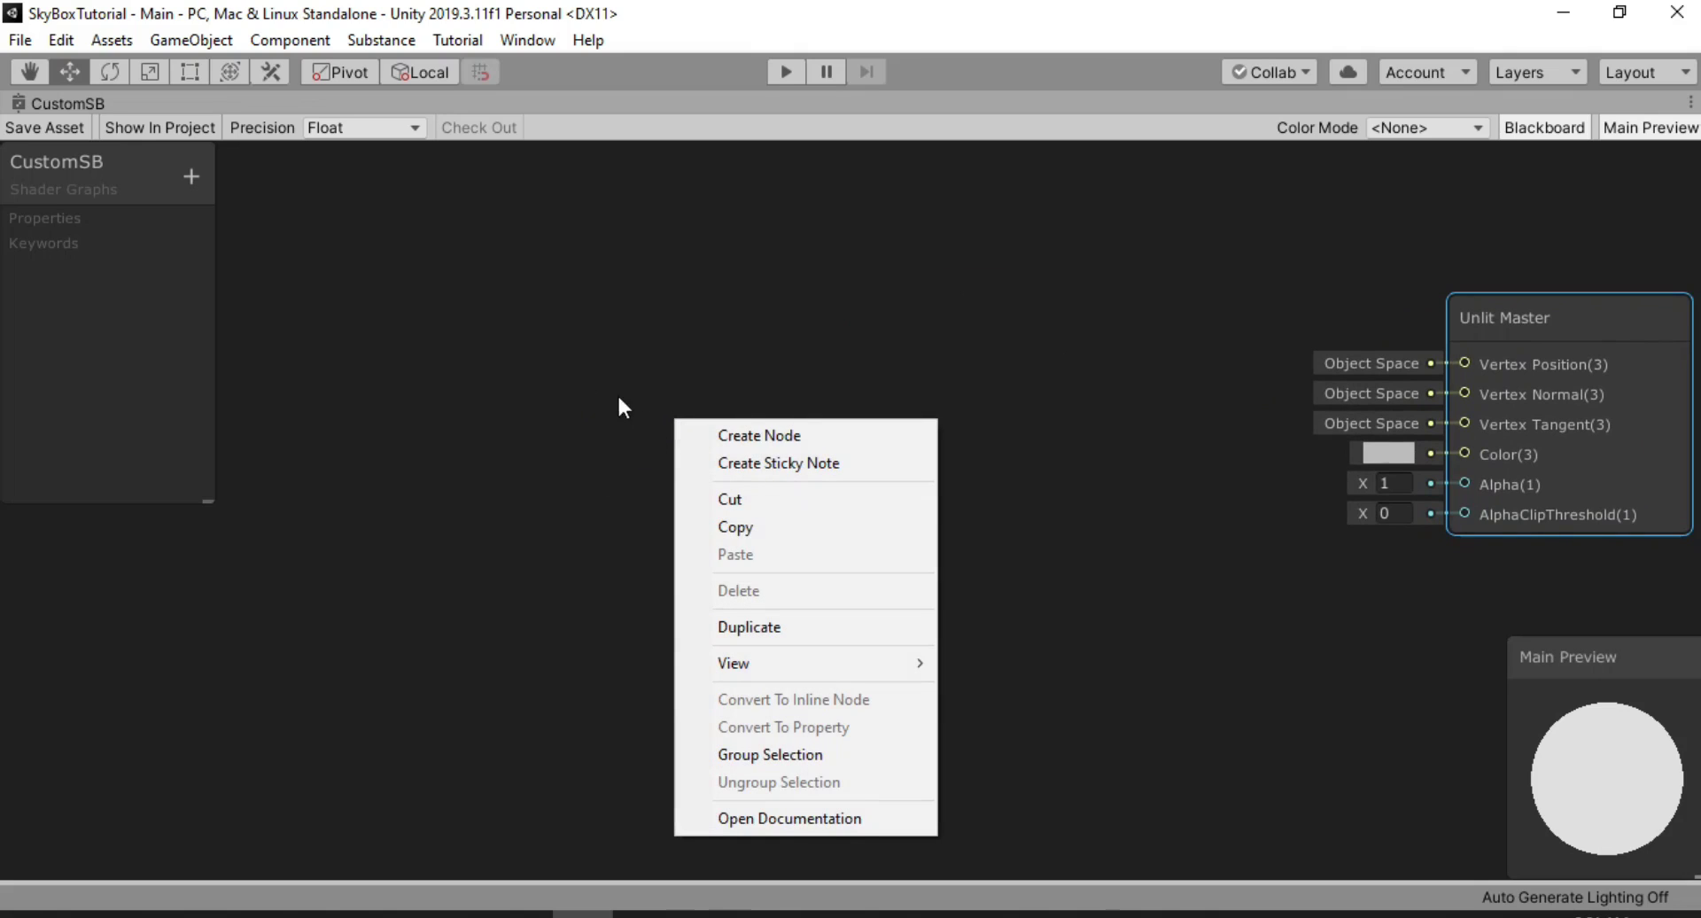
left_click(744, 434)
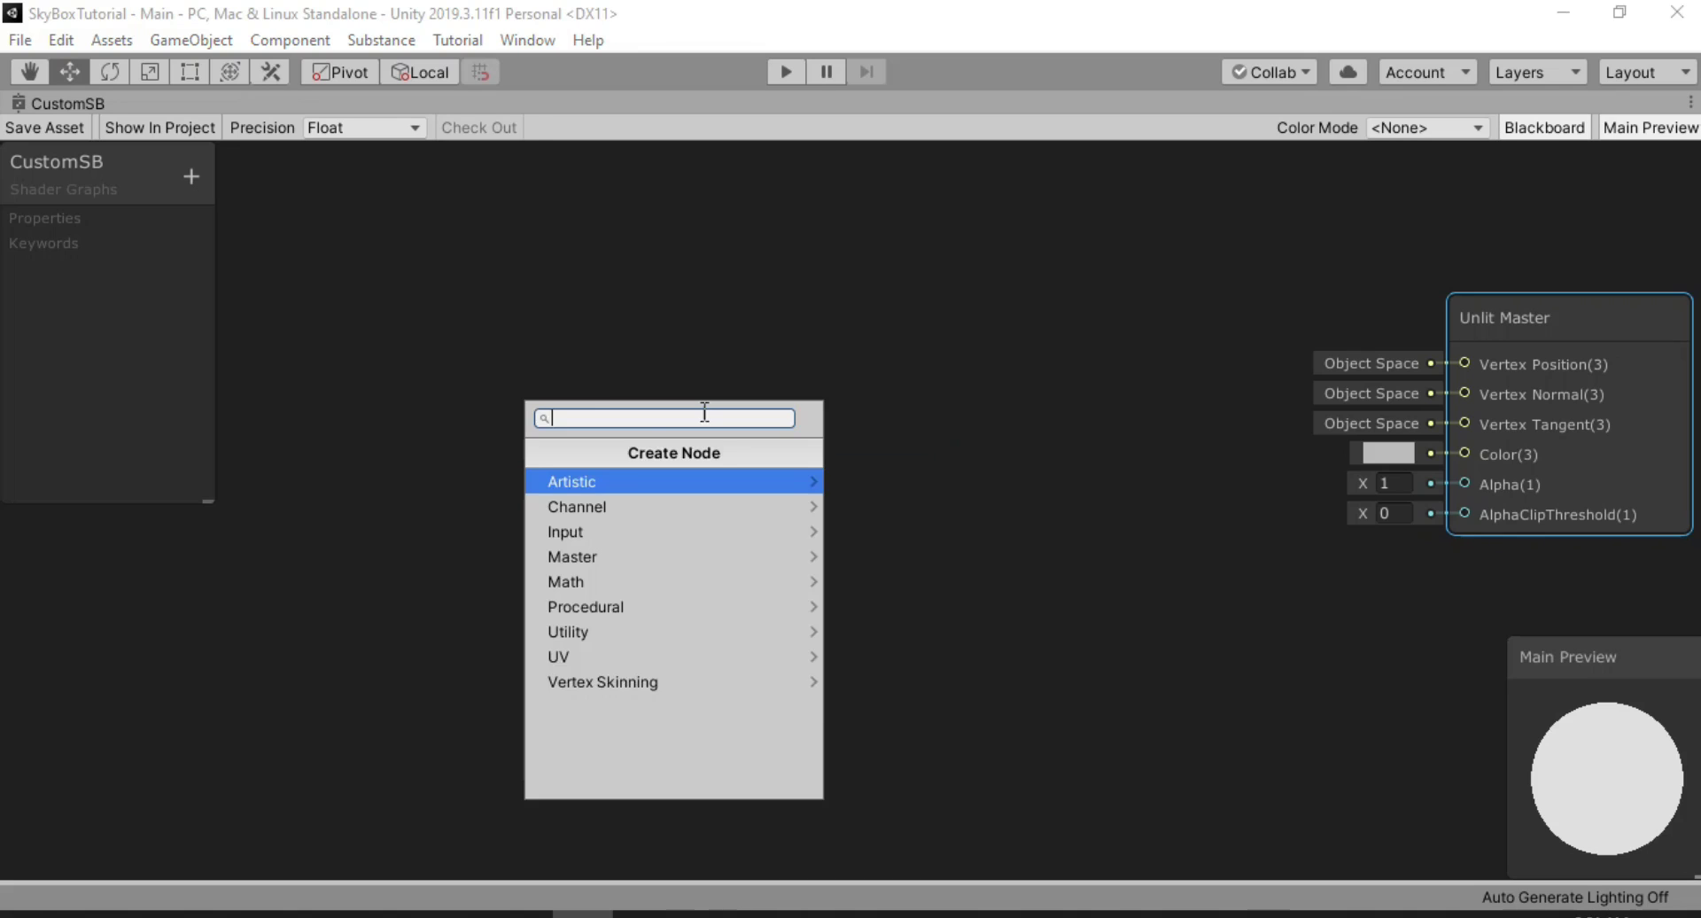
type("color")
key("Return")
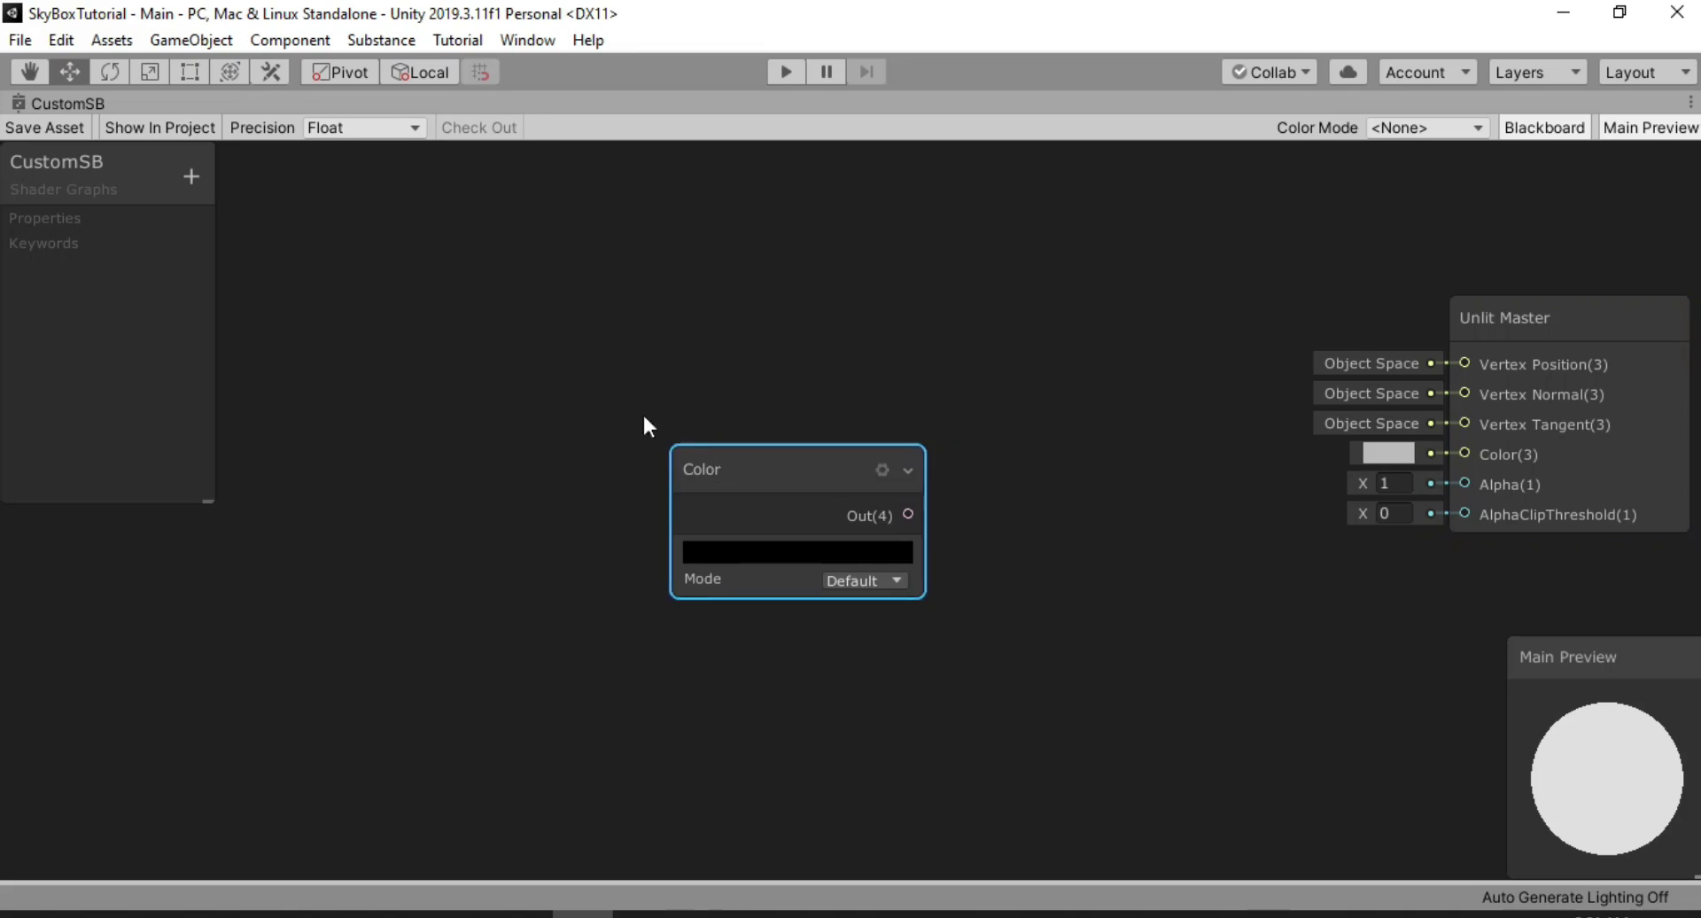
left_click_drag(731, 469, 488, 339)
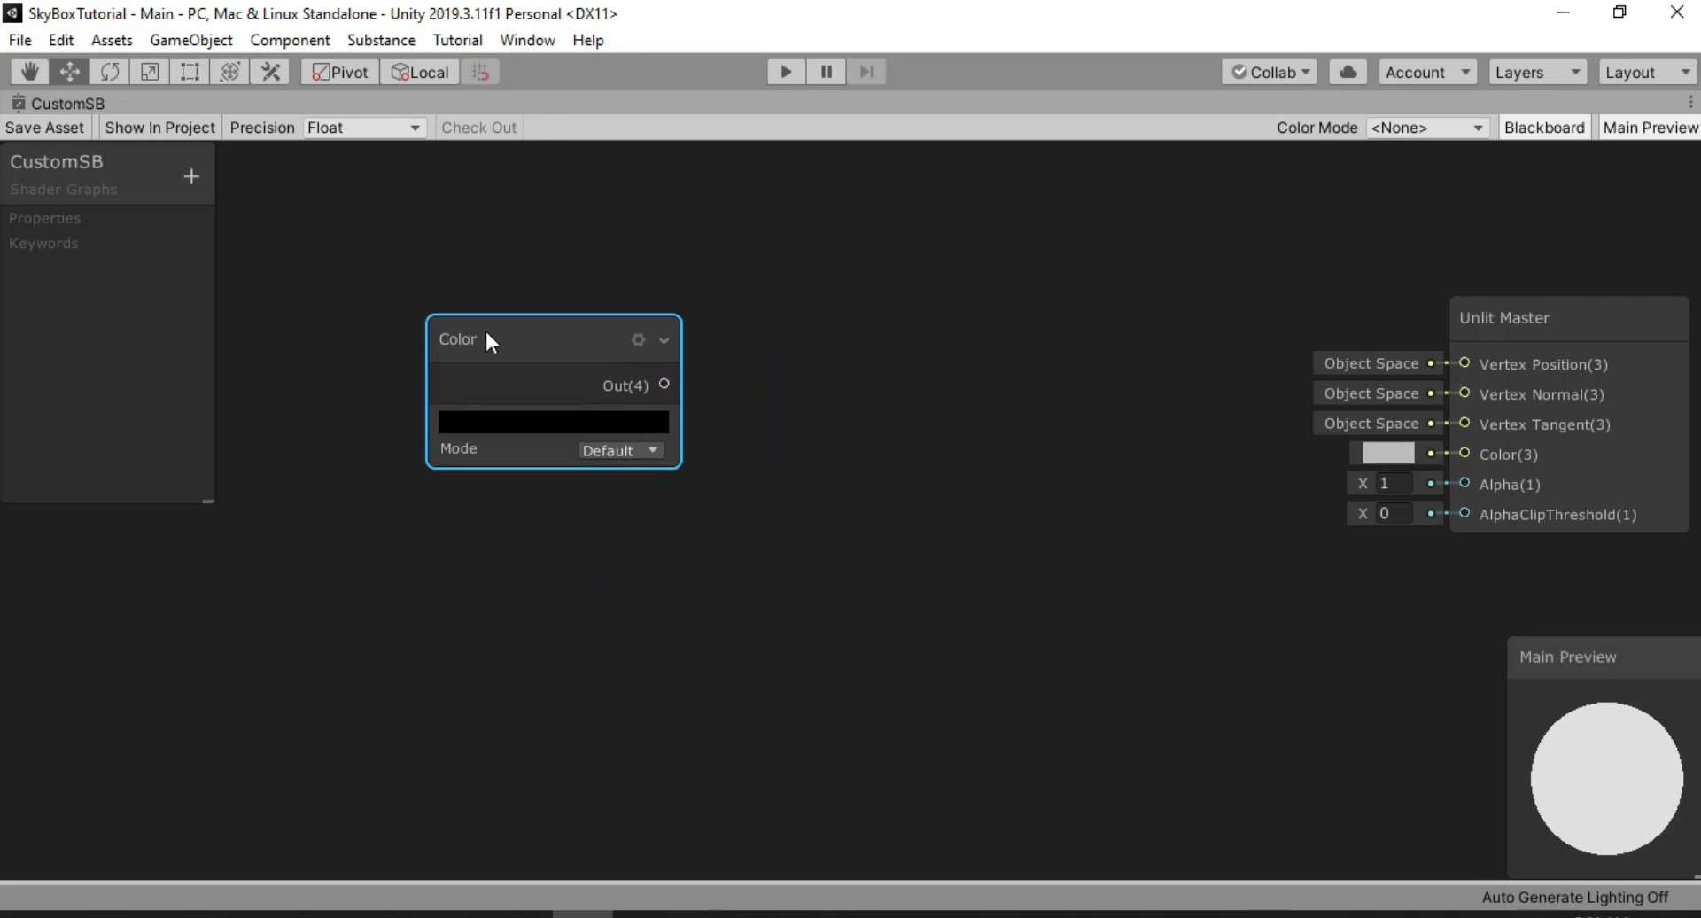
Set the Color node's color to the teal swatch, hex 49A09D
left_click(567, 421)
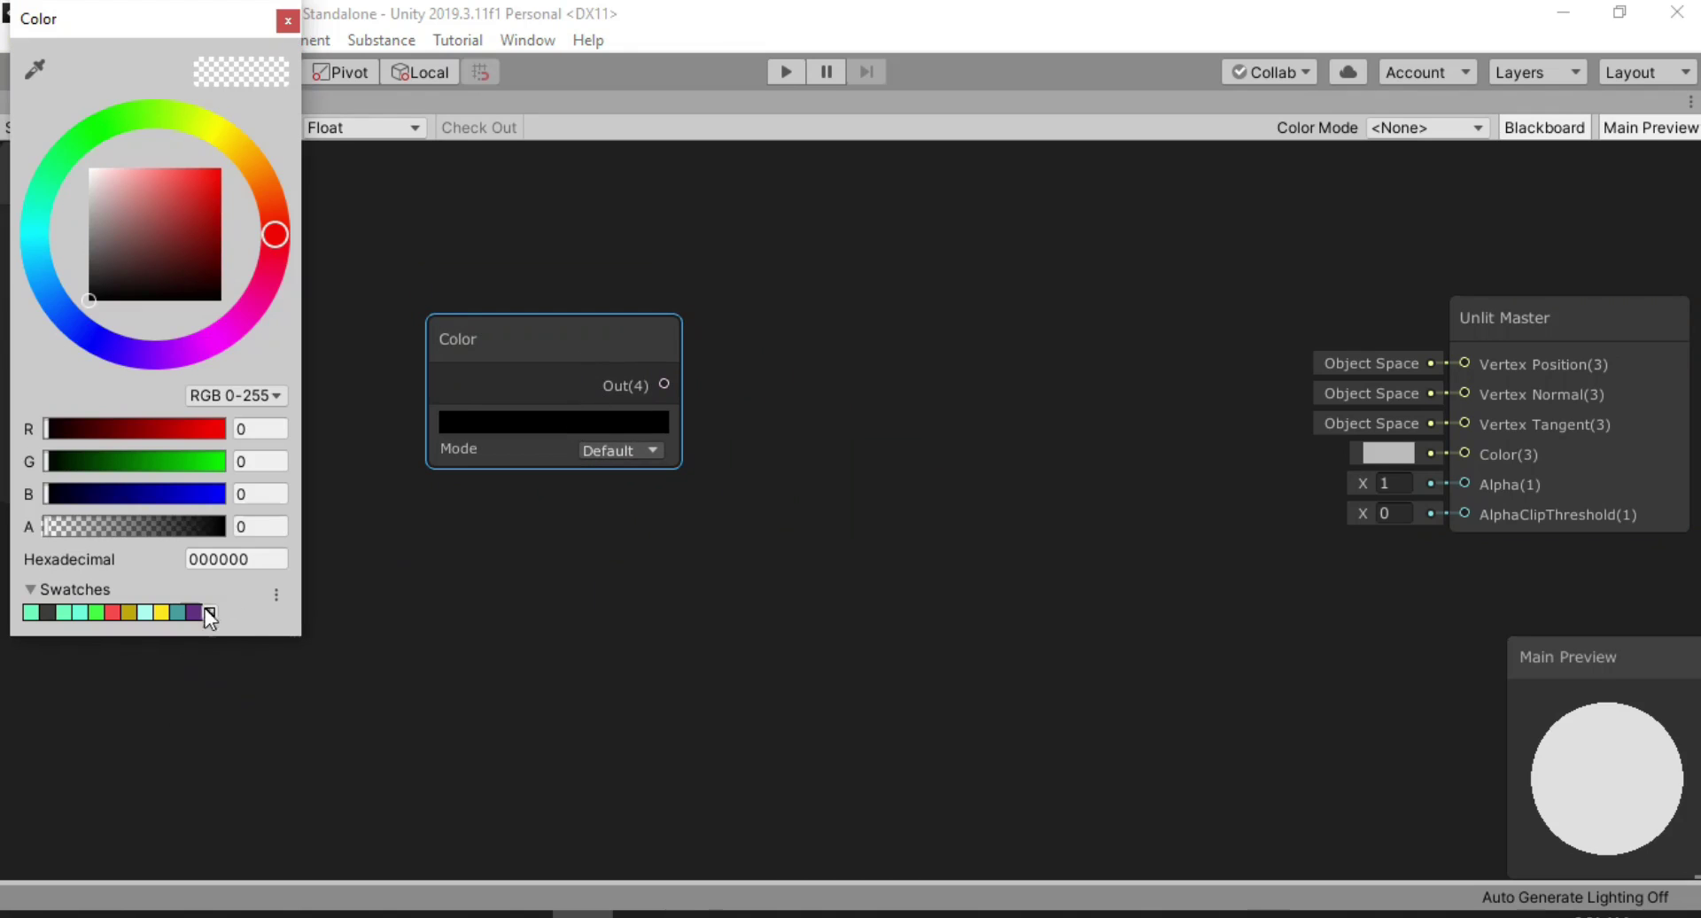
left_click(178, 613)
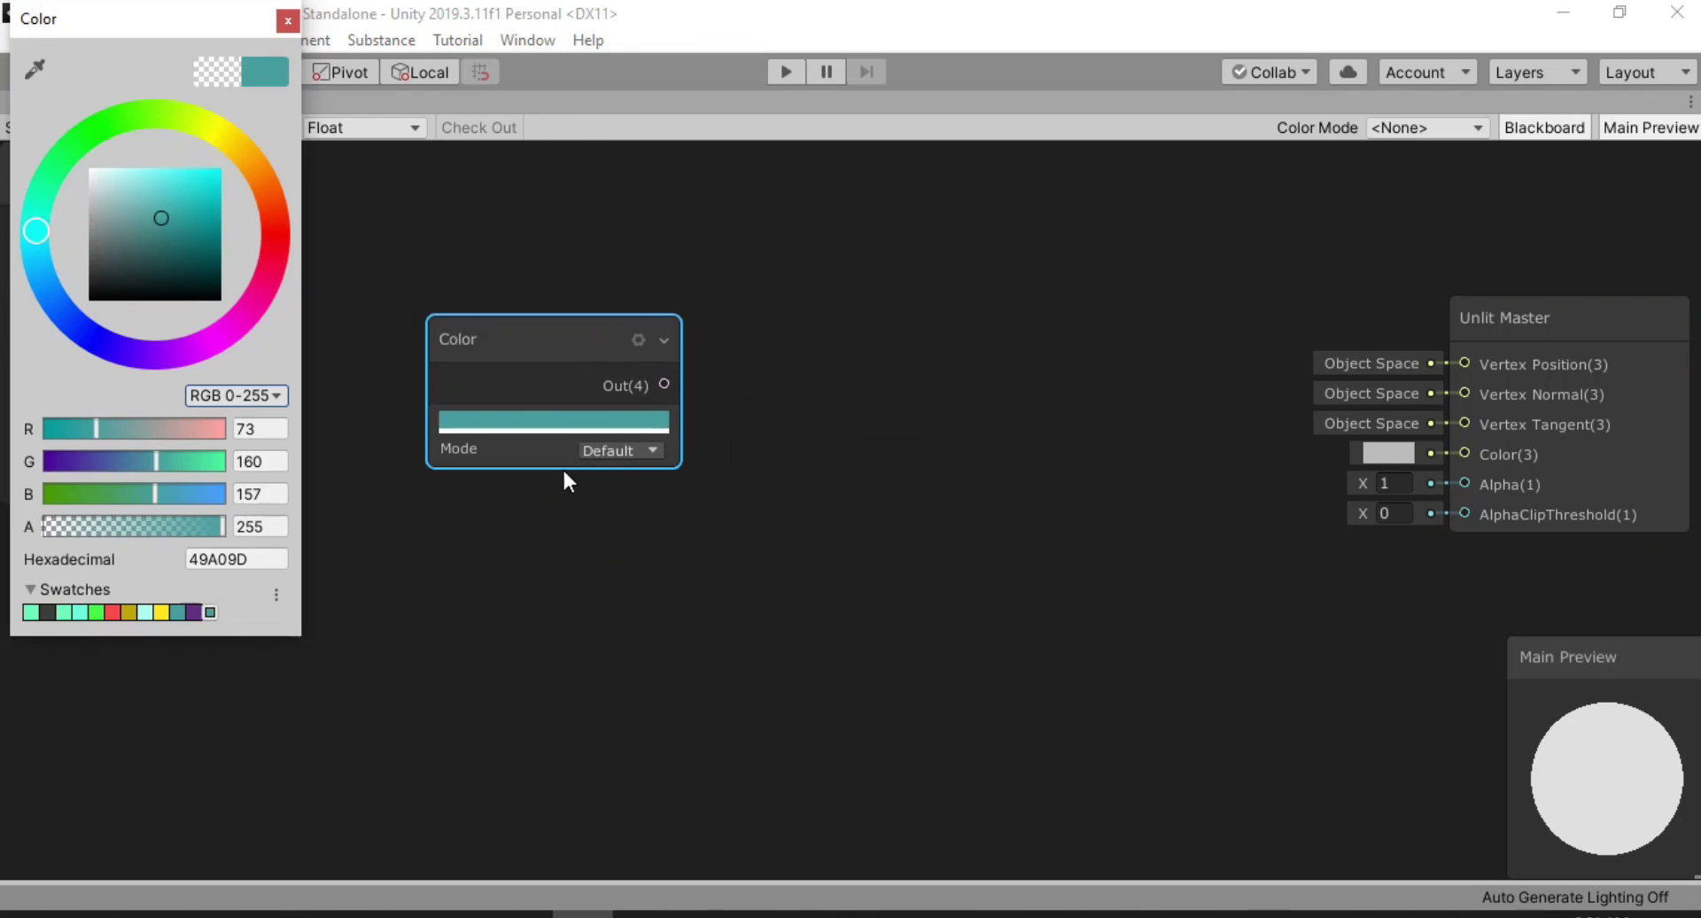
left_click(562, 519)
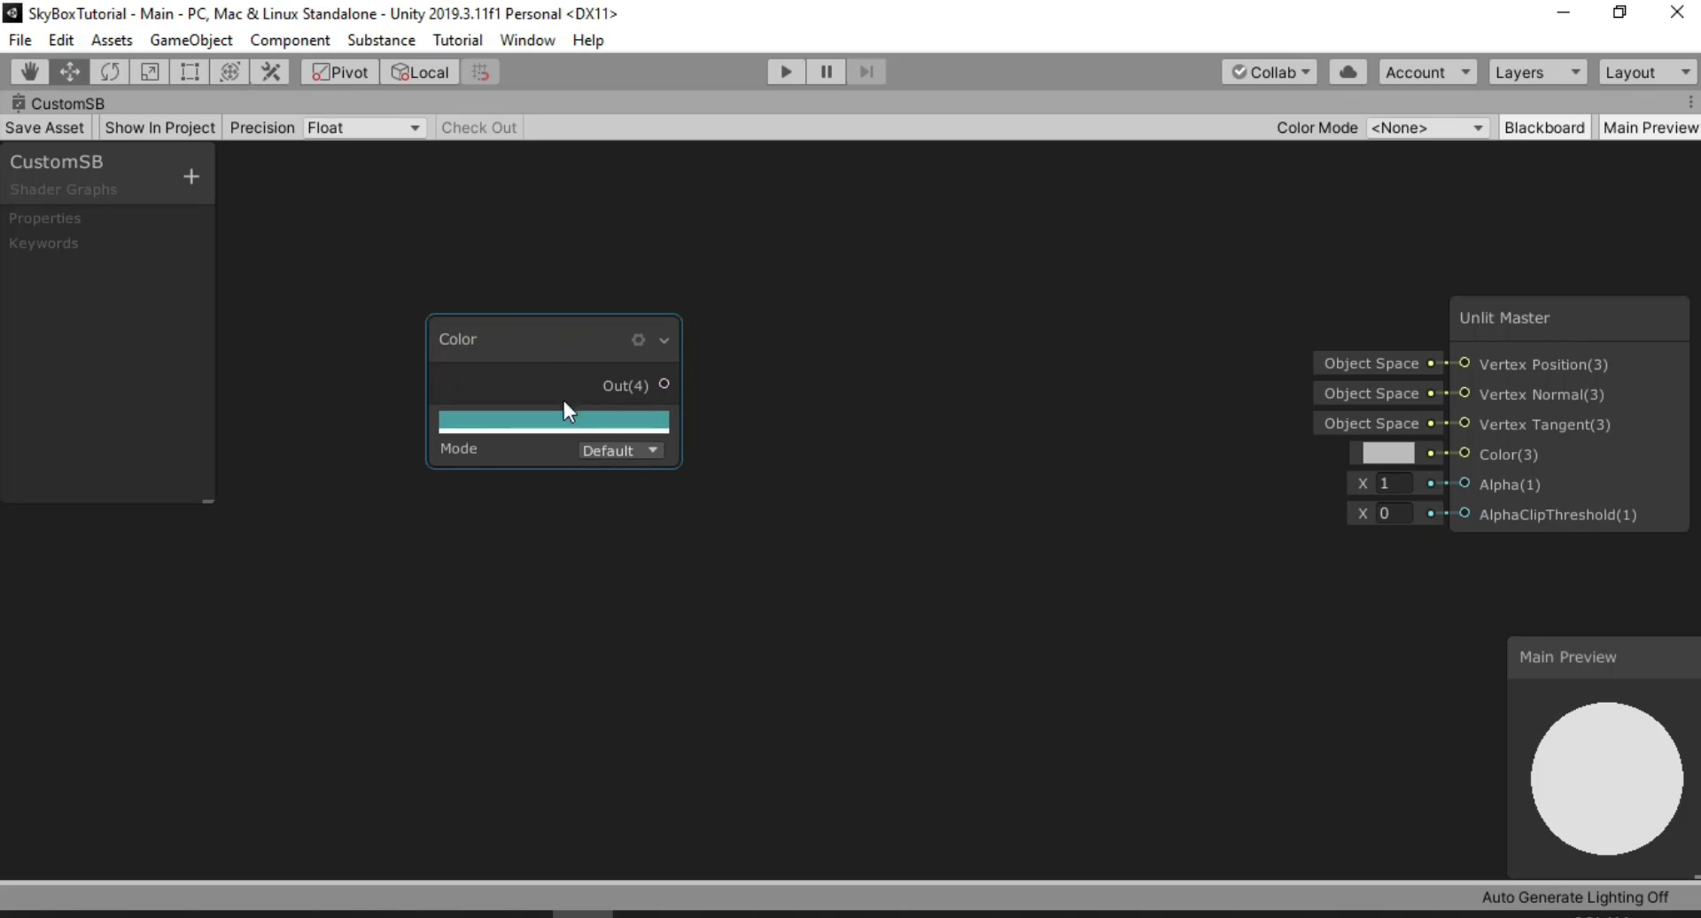
Duplicate the teal Color node, place the copy directly below it and set the copy's color to the purple swatch, hex 5F2C82
key("ctrl+d")
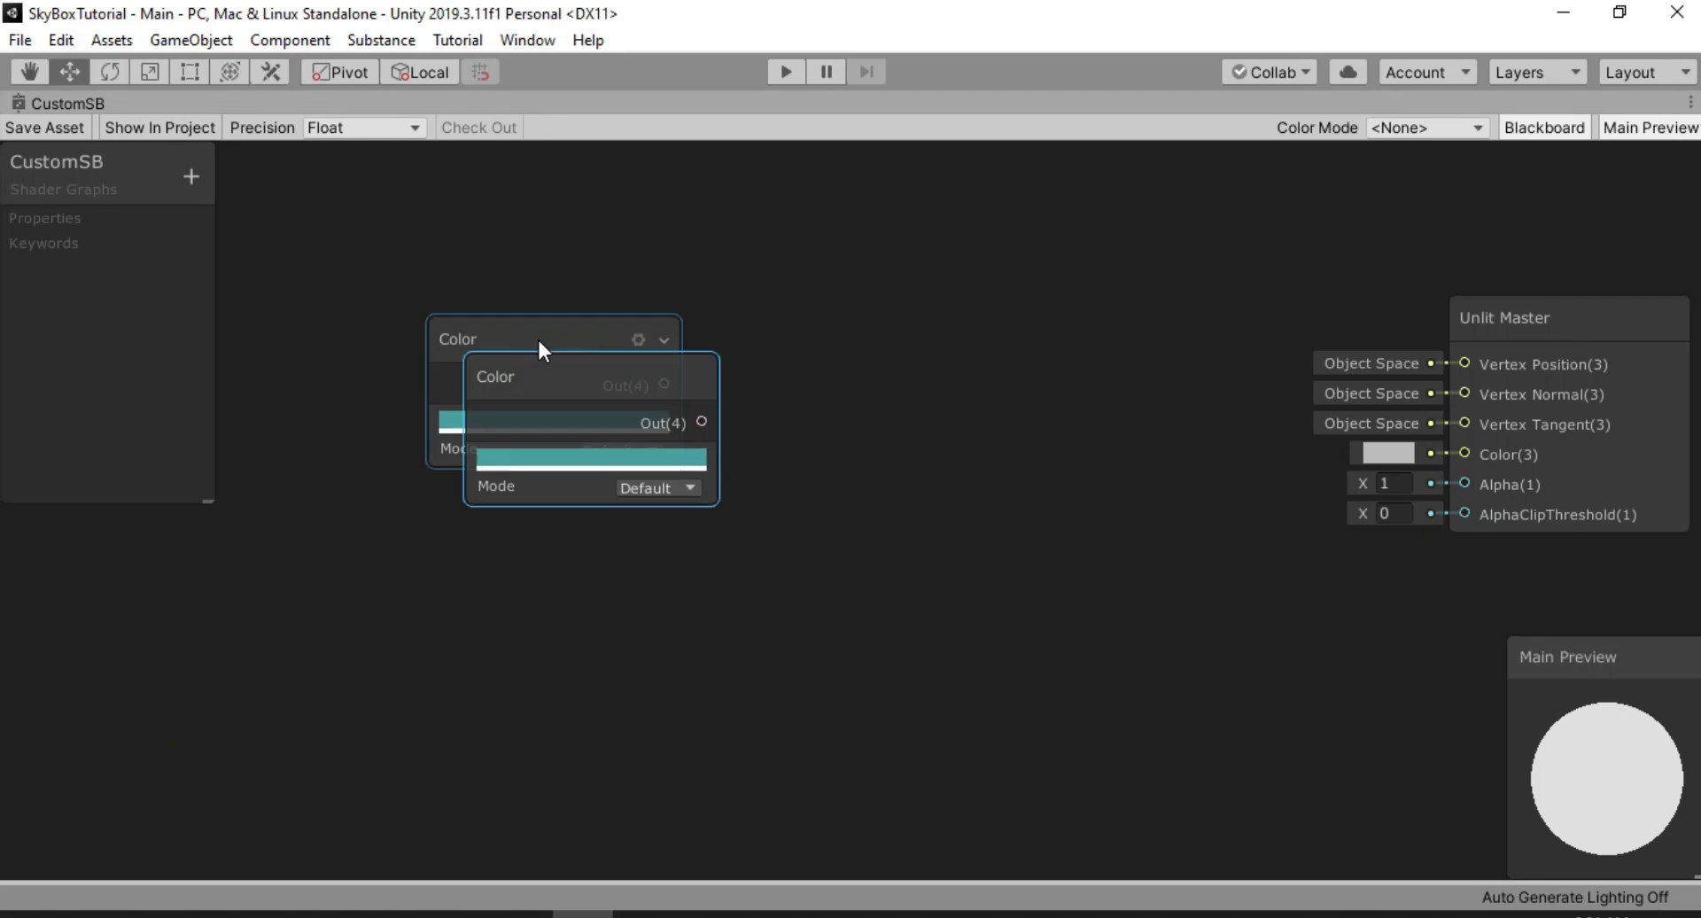
left_click_drag(549, 366, 512, 492)
left_click(534, 590)
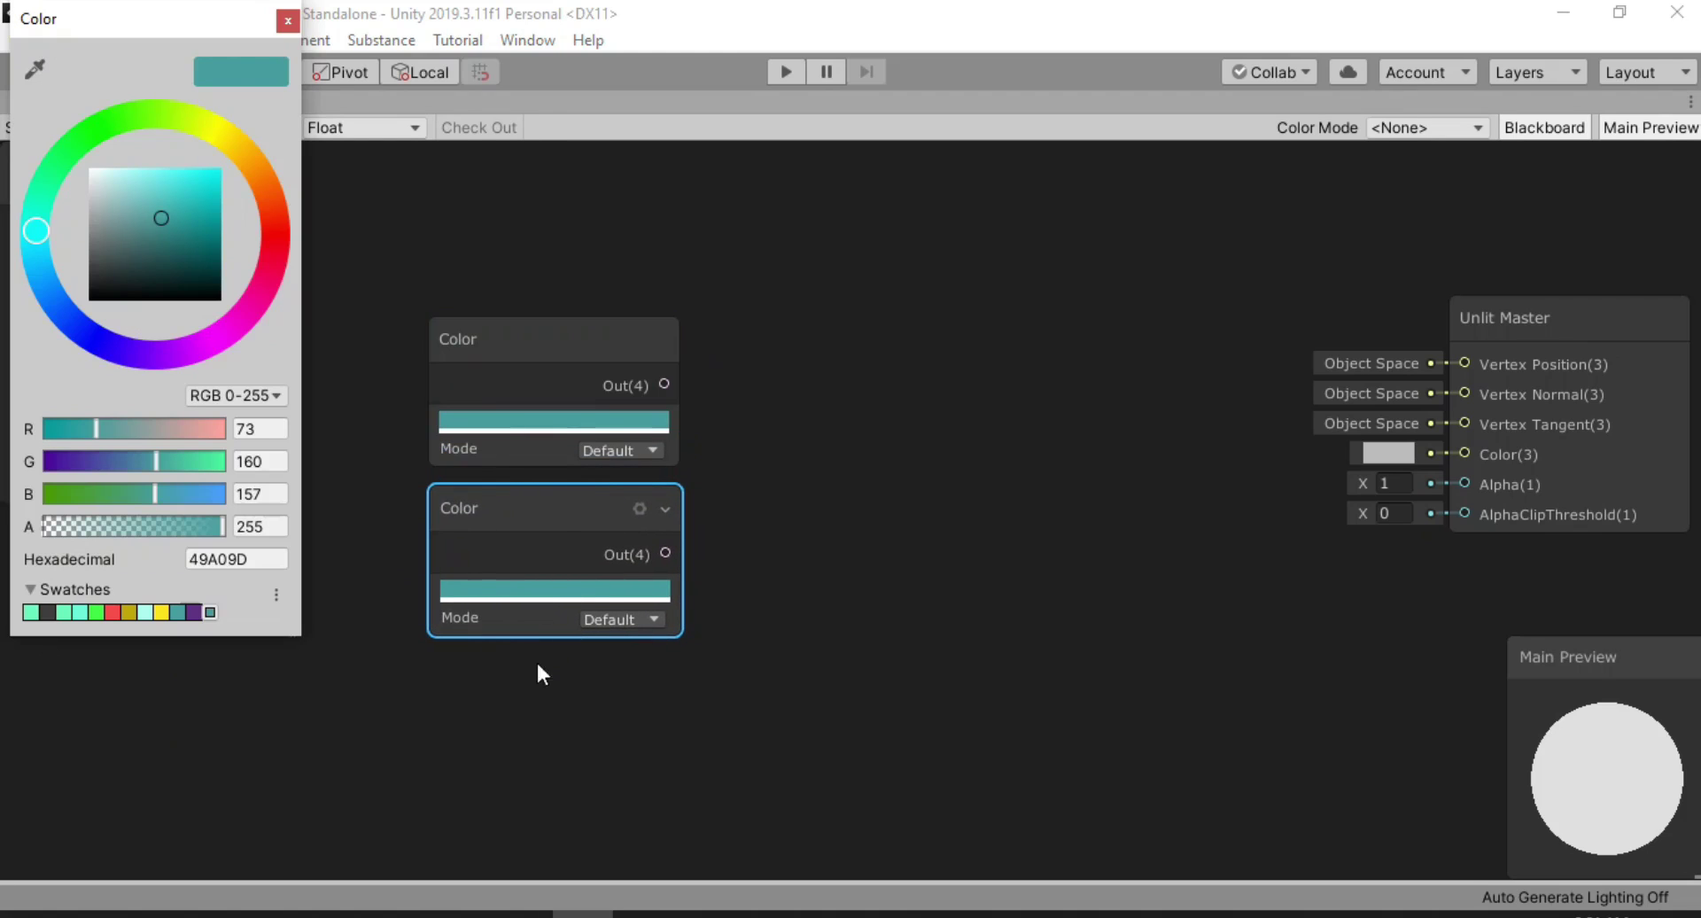
left_click(195, 612)
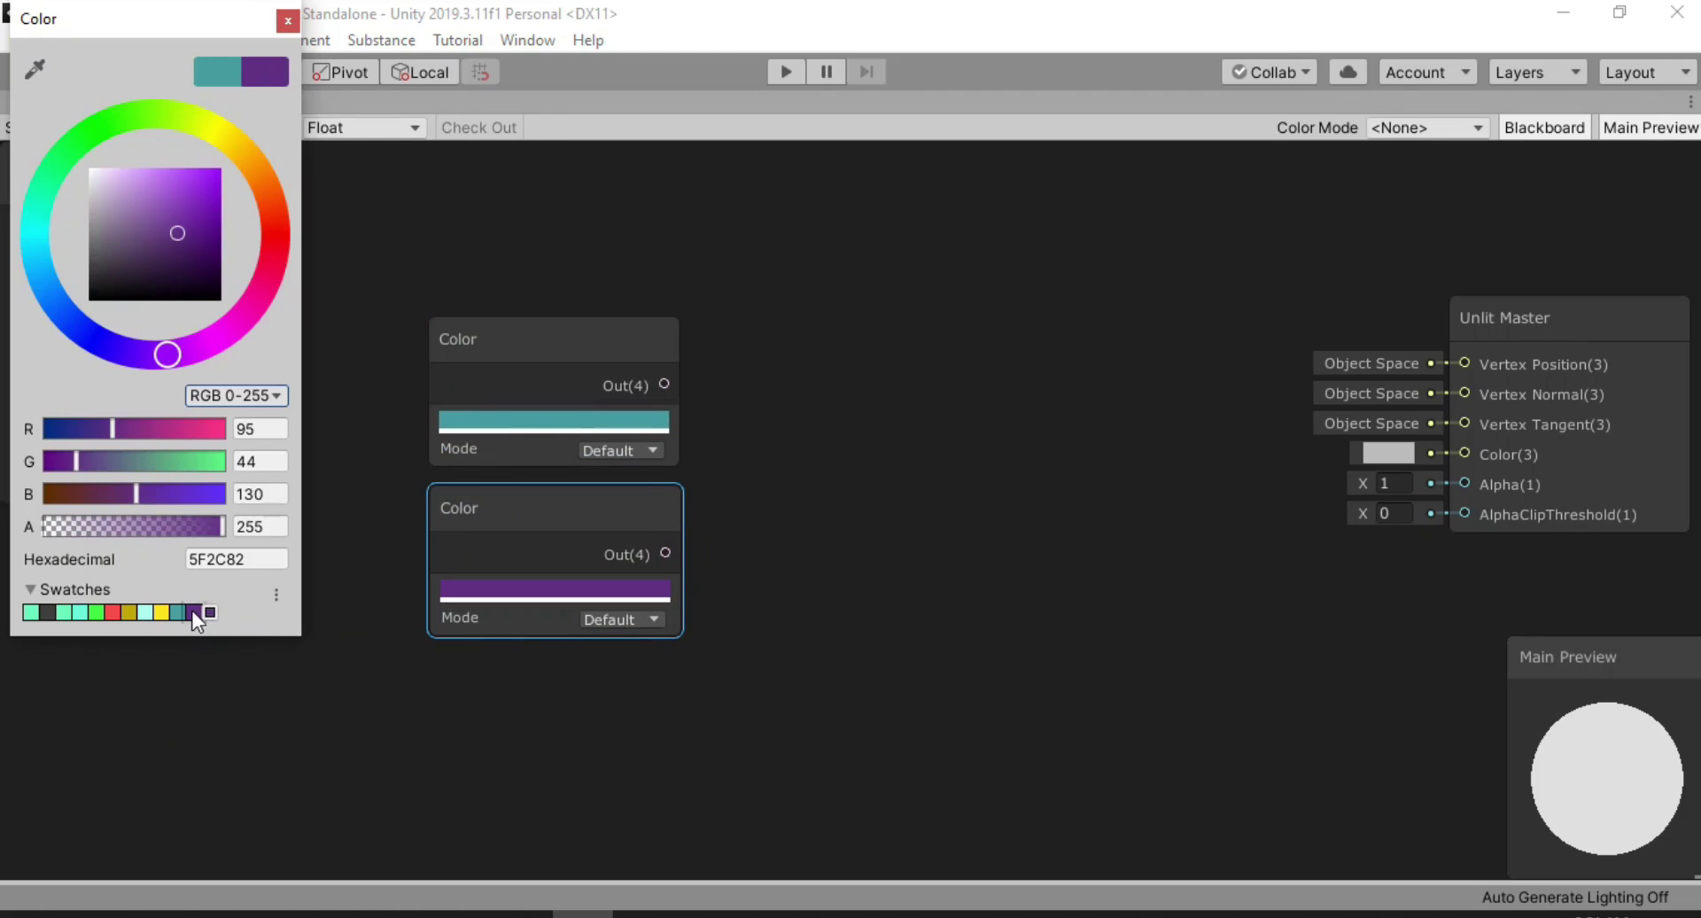
left_click(287, 21)
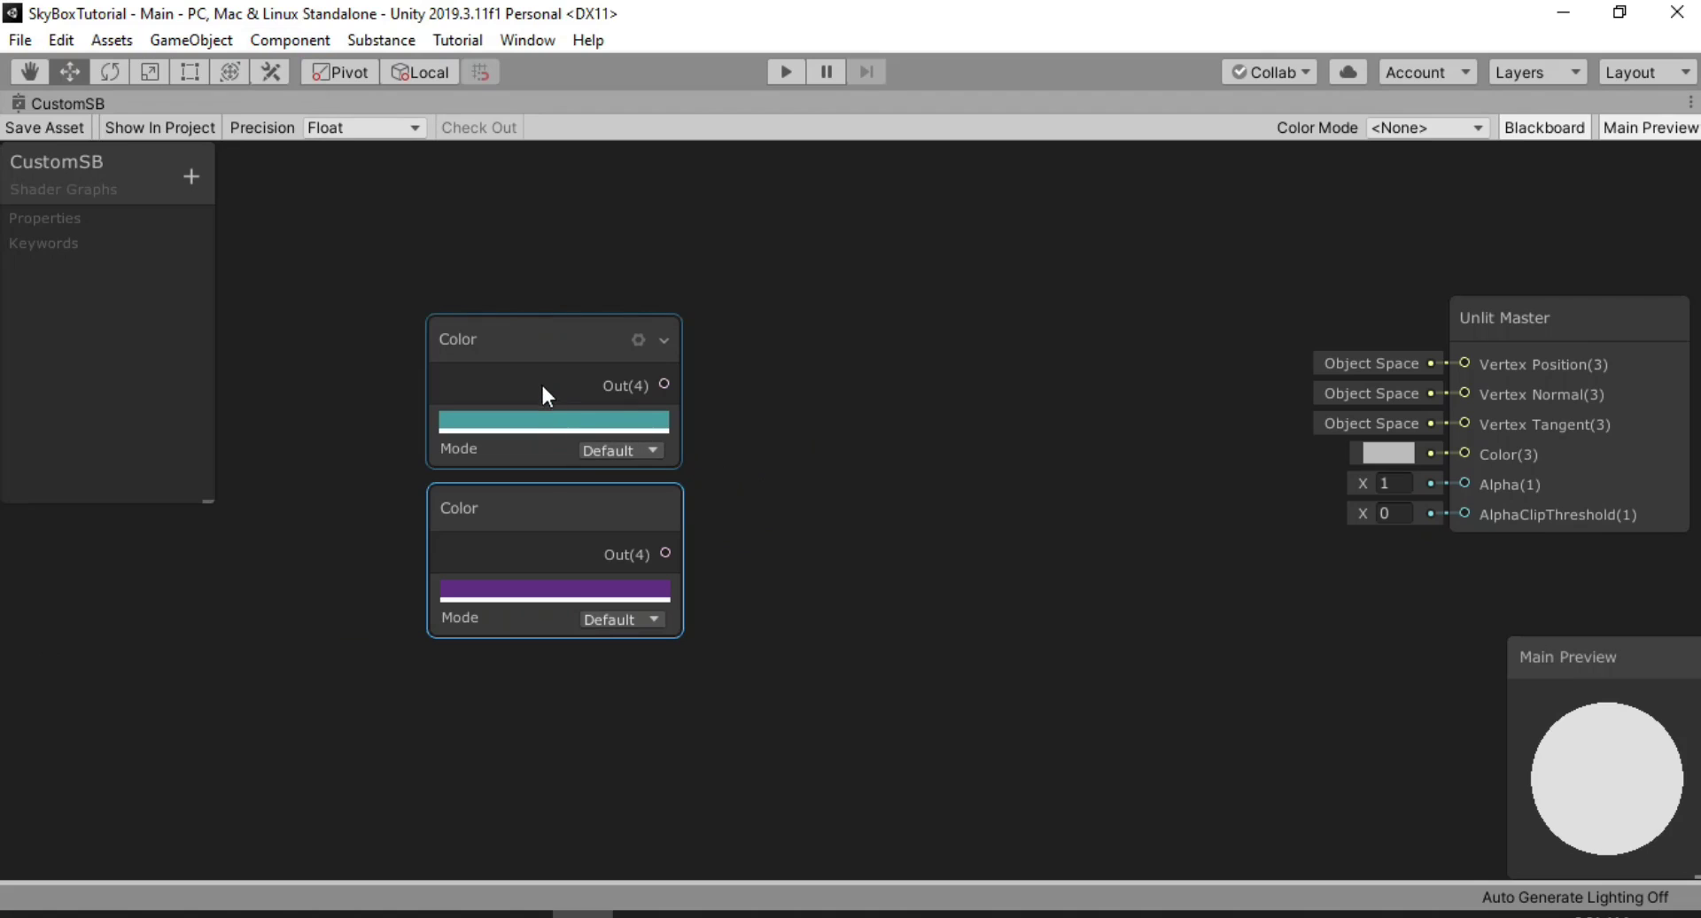
Convert both Color nodes to properties, collapse their details and move the purple property's node up just below the teal one
right_click(541, 347)
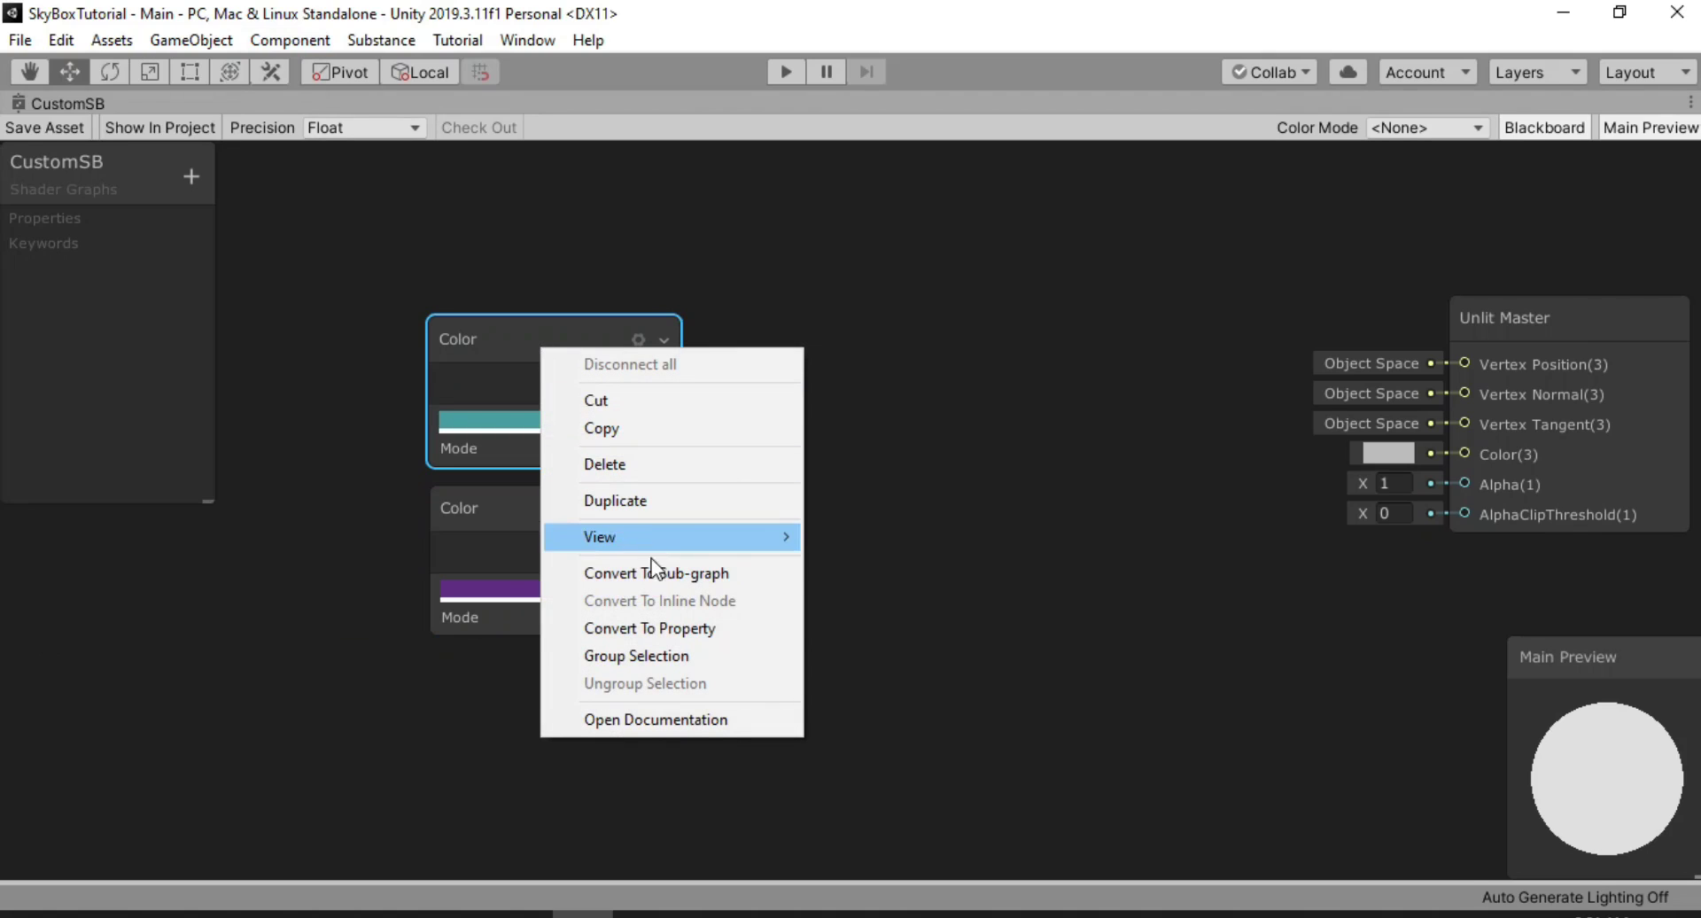
left_click(652, 629)
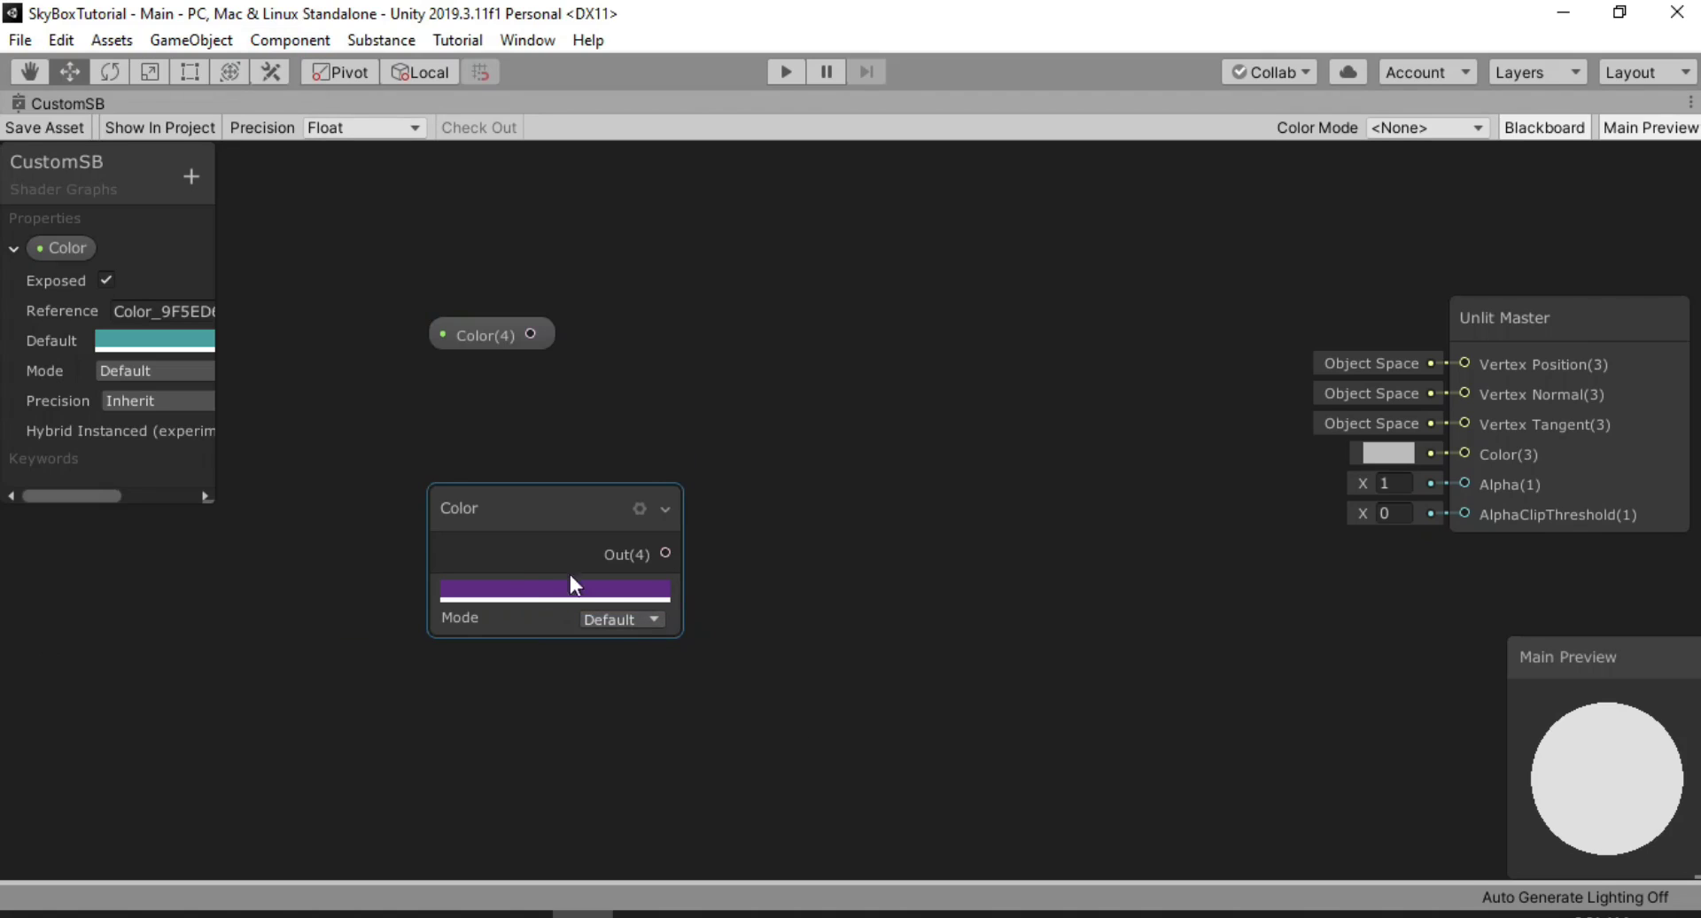
right_click(541, 504)
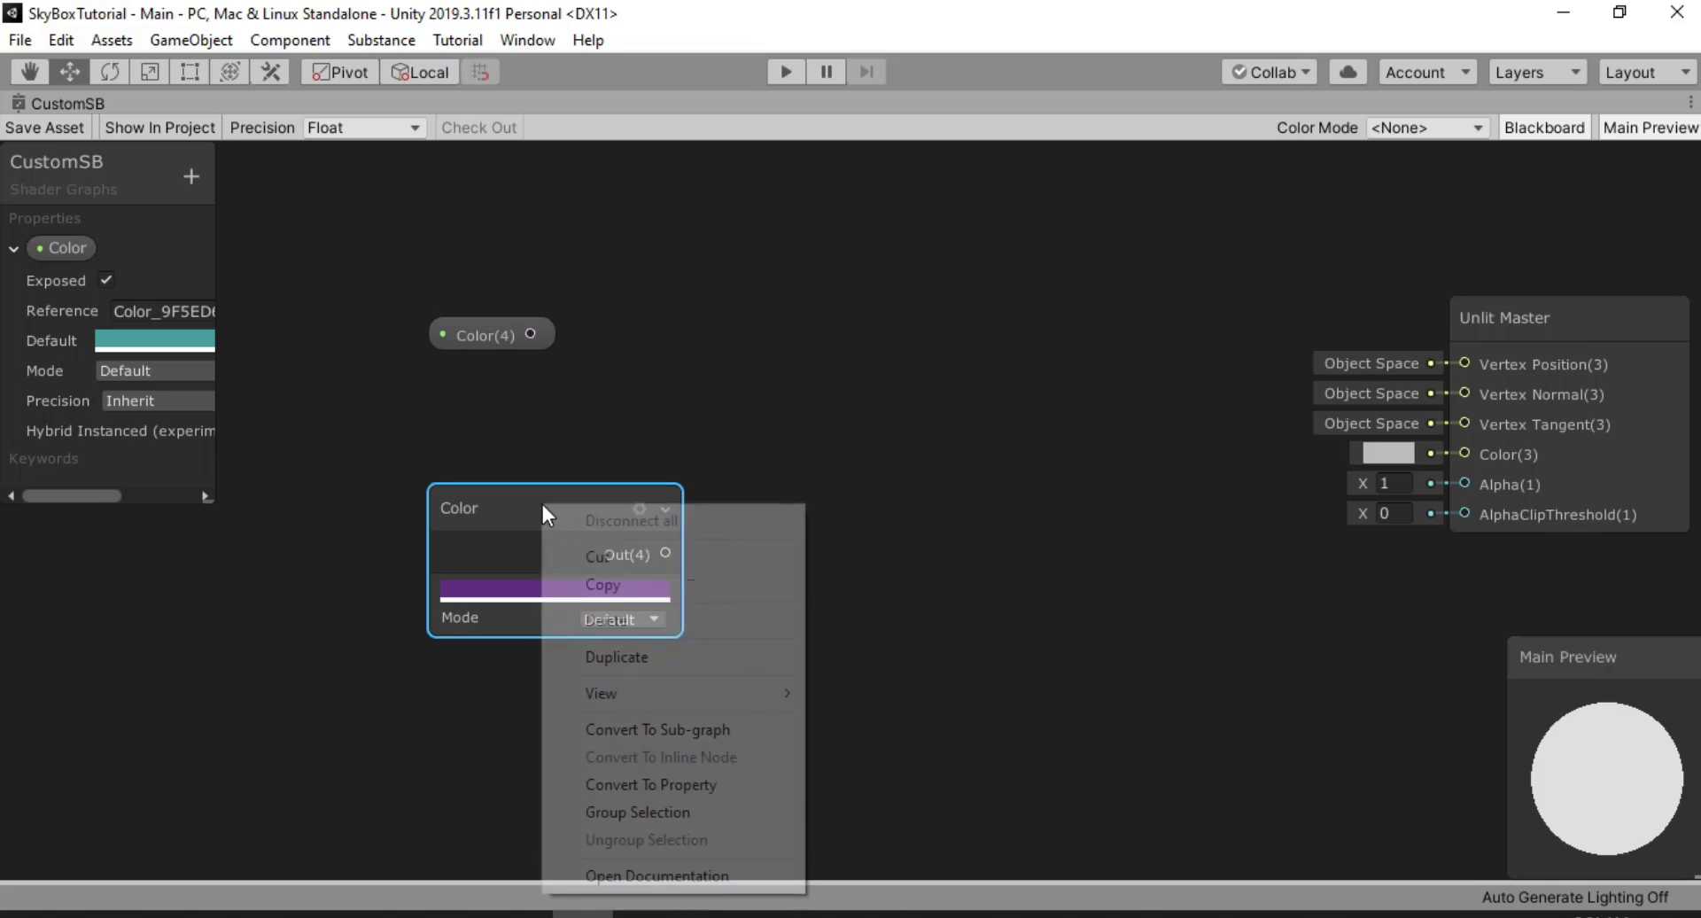
left_click(672, 786)
left_click(14, 249)
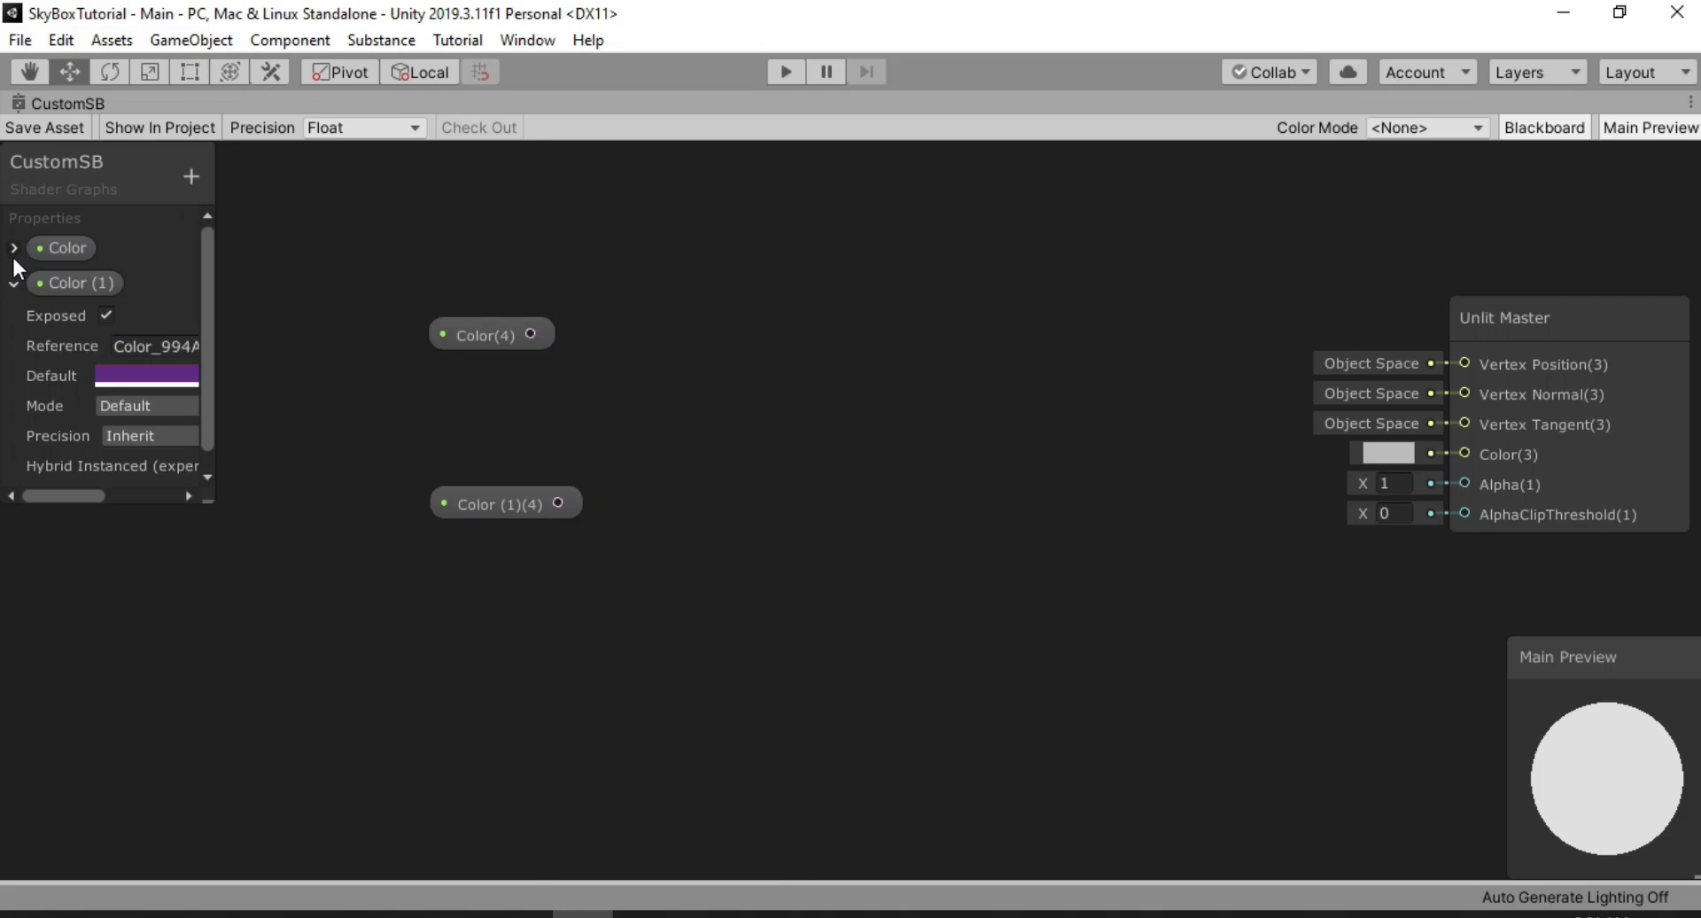
left_click(14, 284)
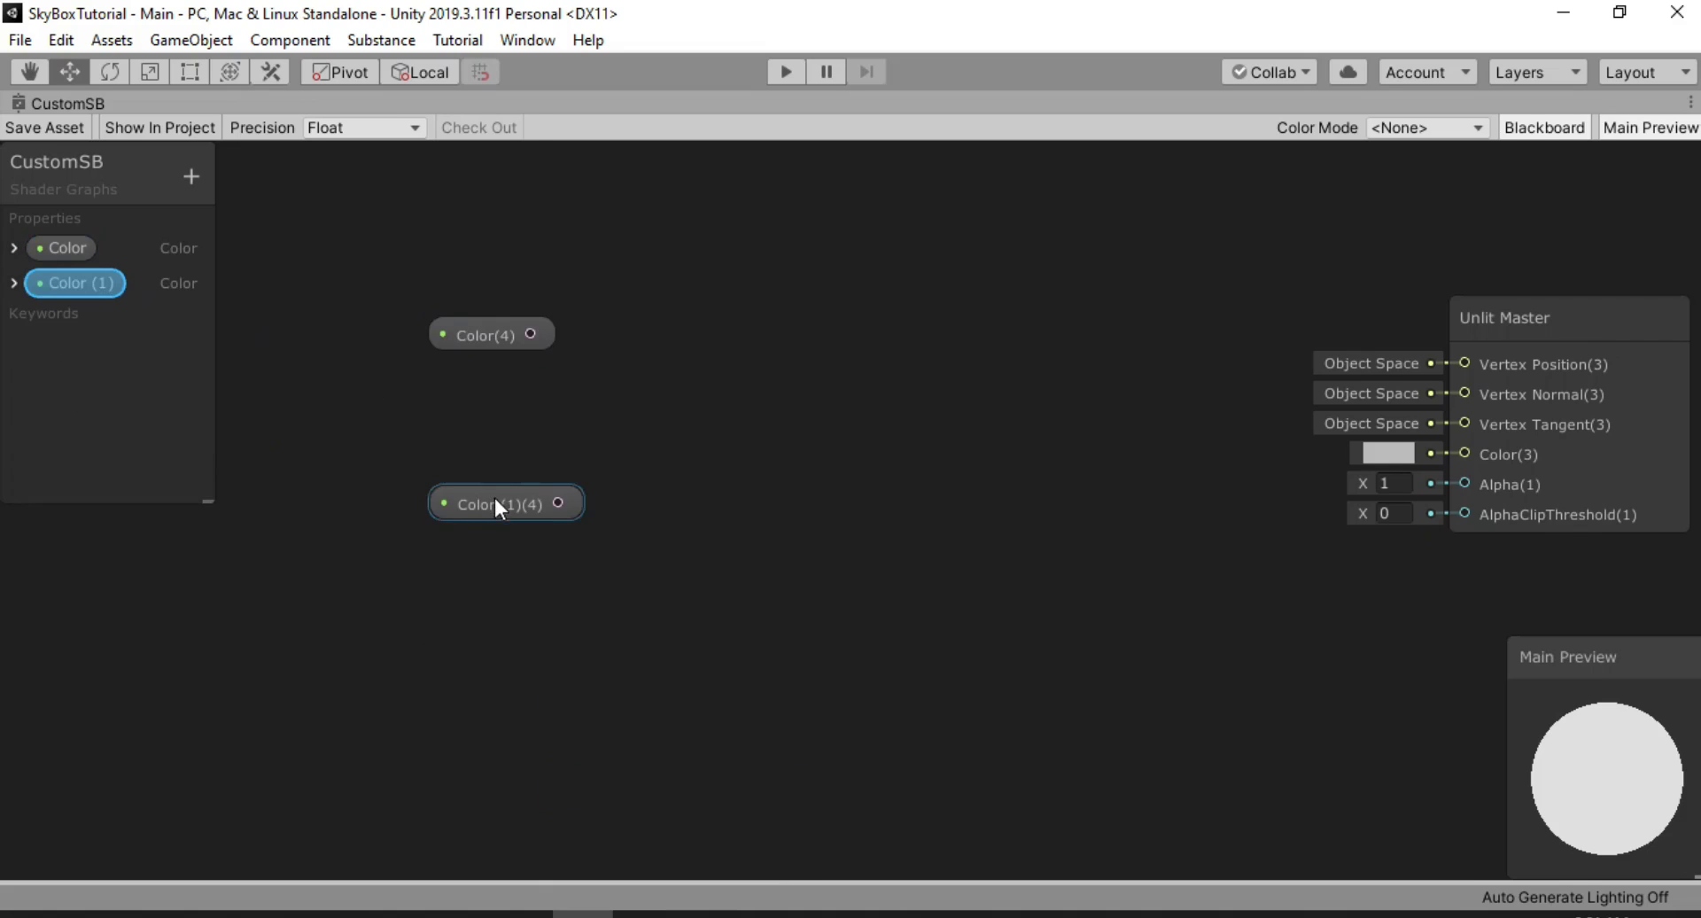
left_click_drag(494, 502, 479, 391)
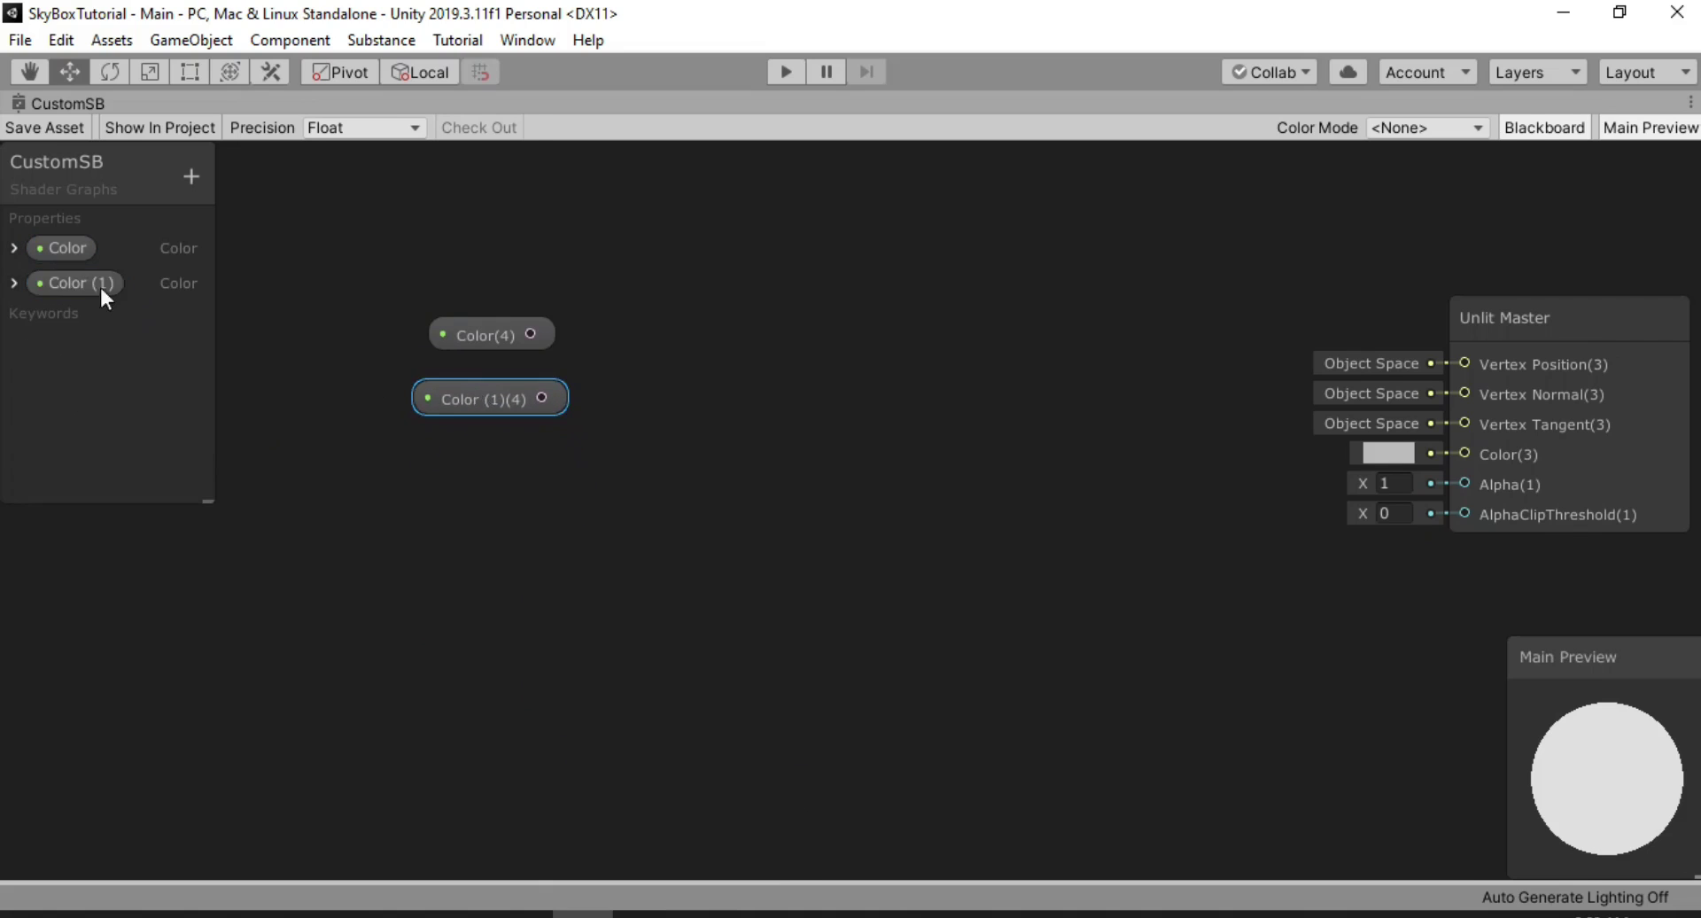
Rename the teal color property as Top and the purple color property as Bottom
left_click(71, 248)
right_click(69, 248)
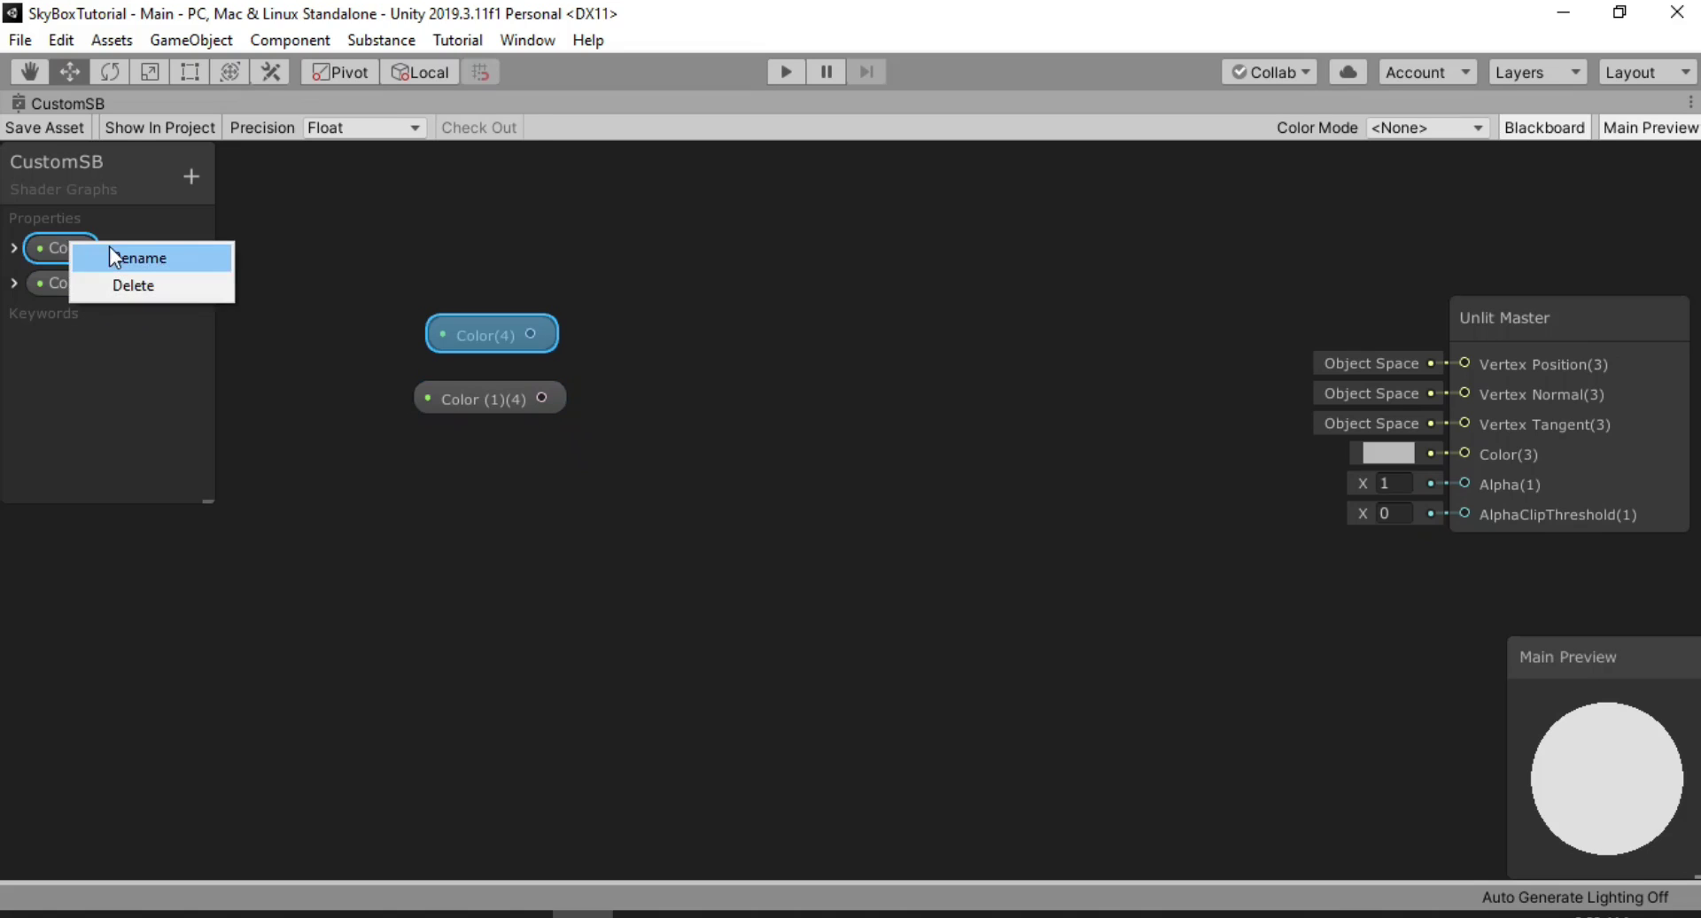
left_click(109, 253)
type("Top")
key("Return")
right_click(93, 279)
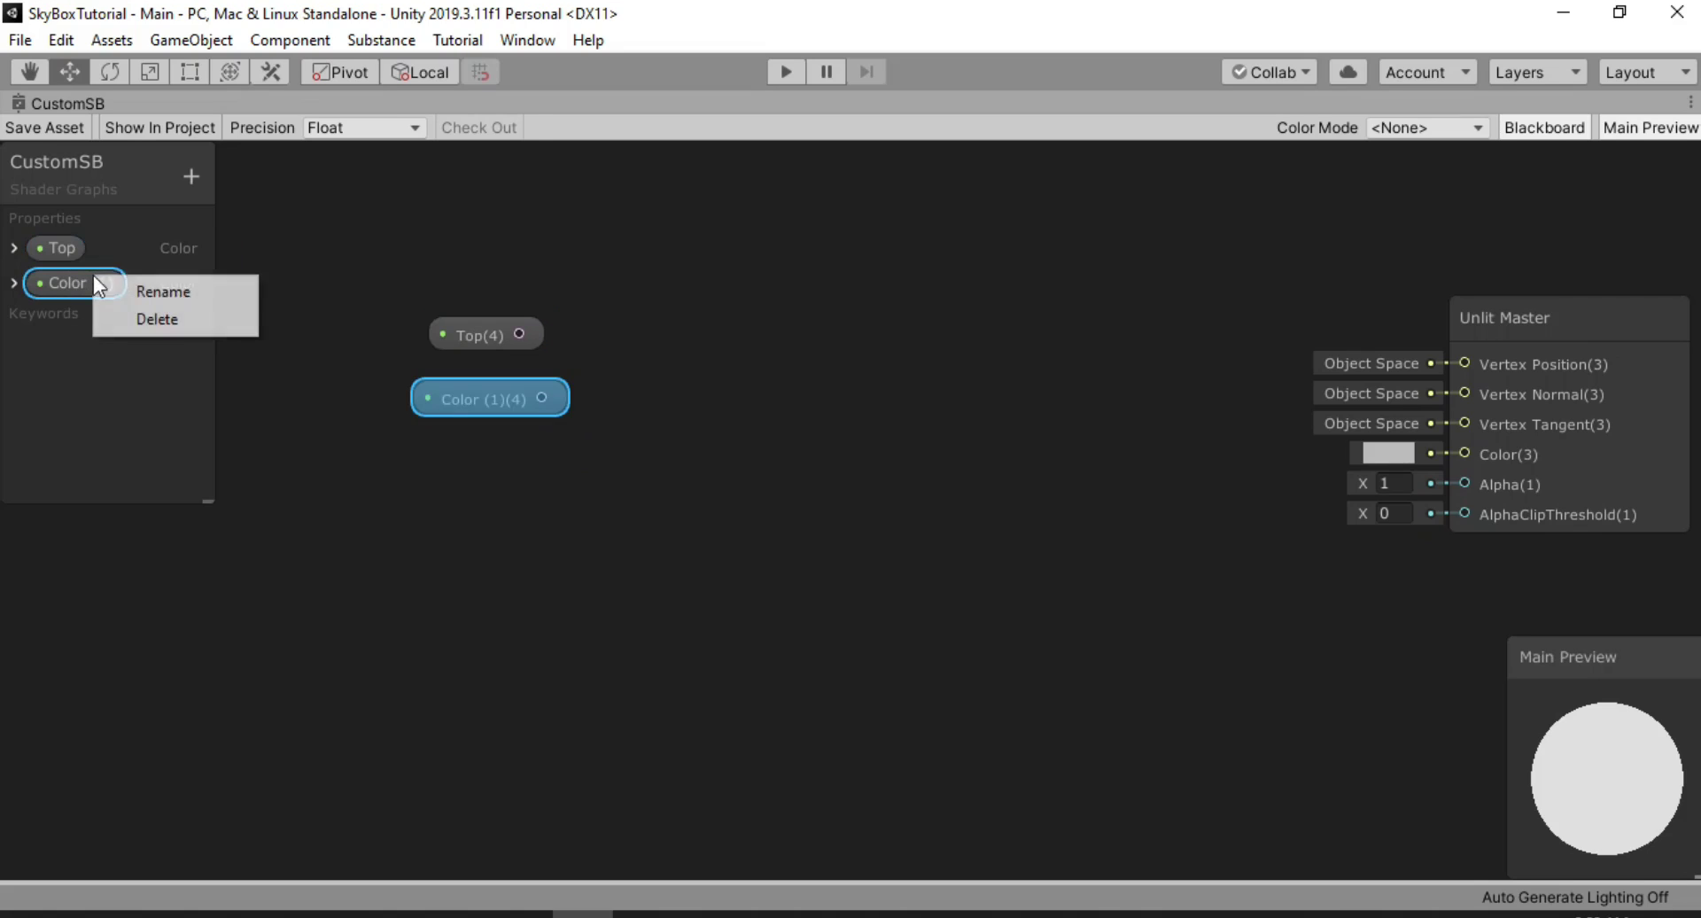
left_click(133, 287)
type("Bottom")
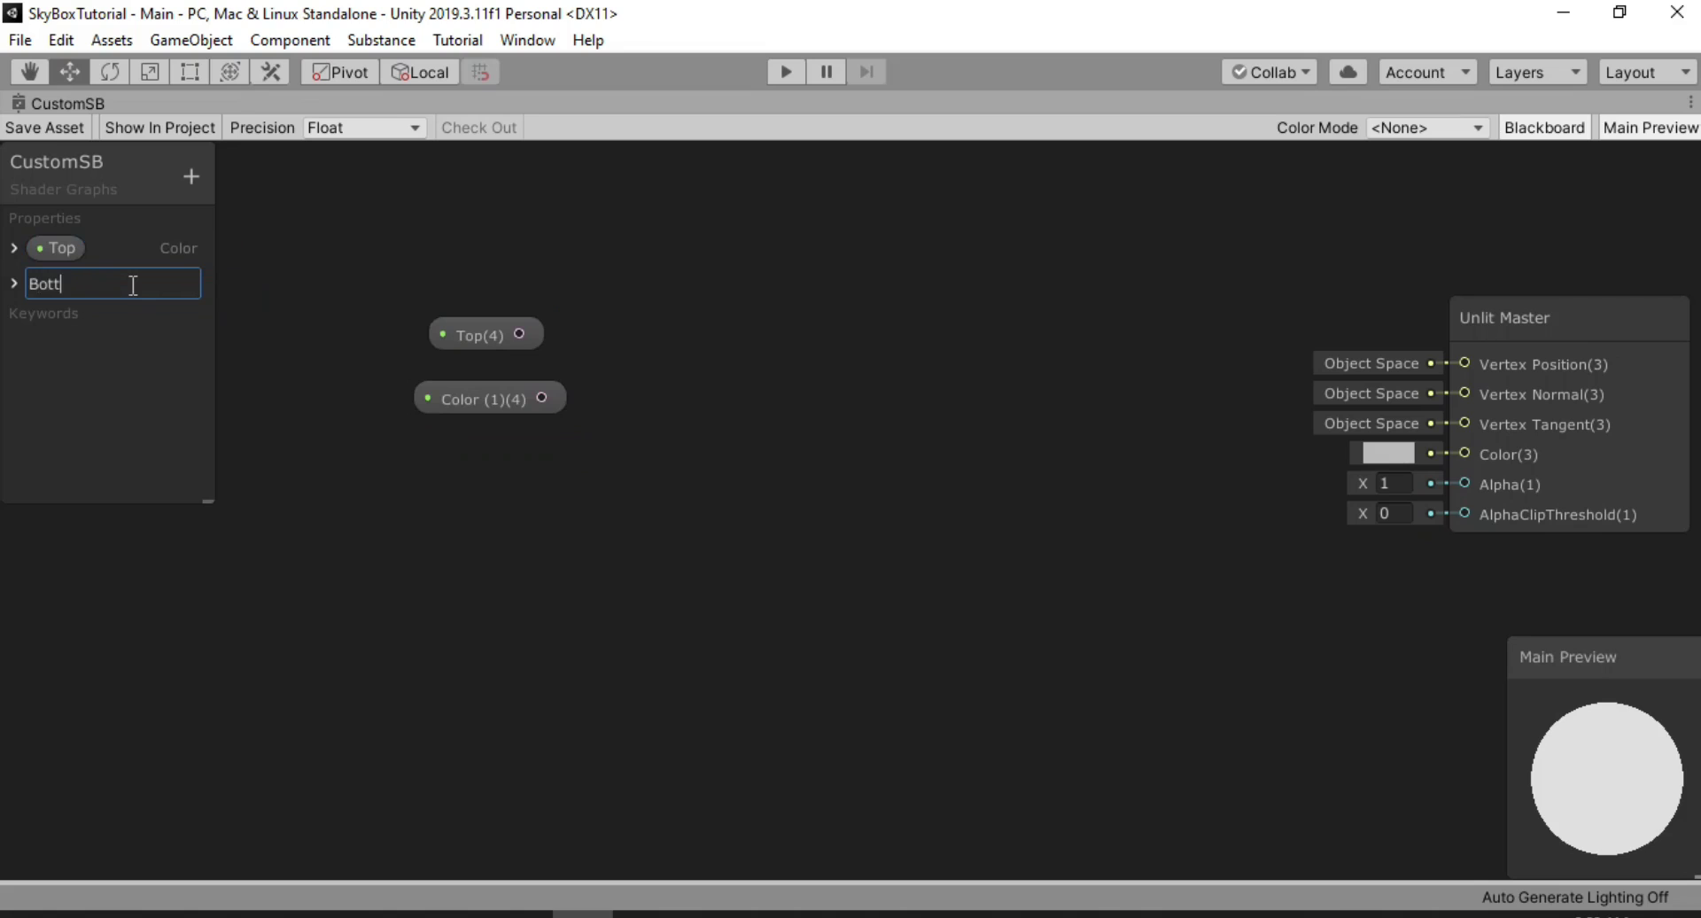
key("Return")
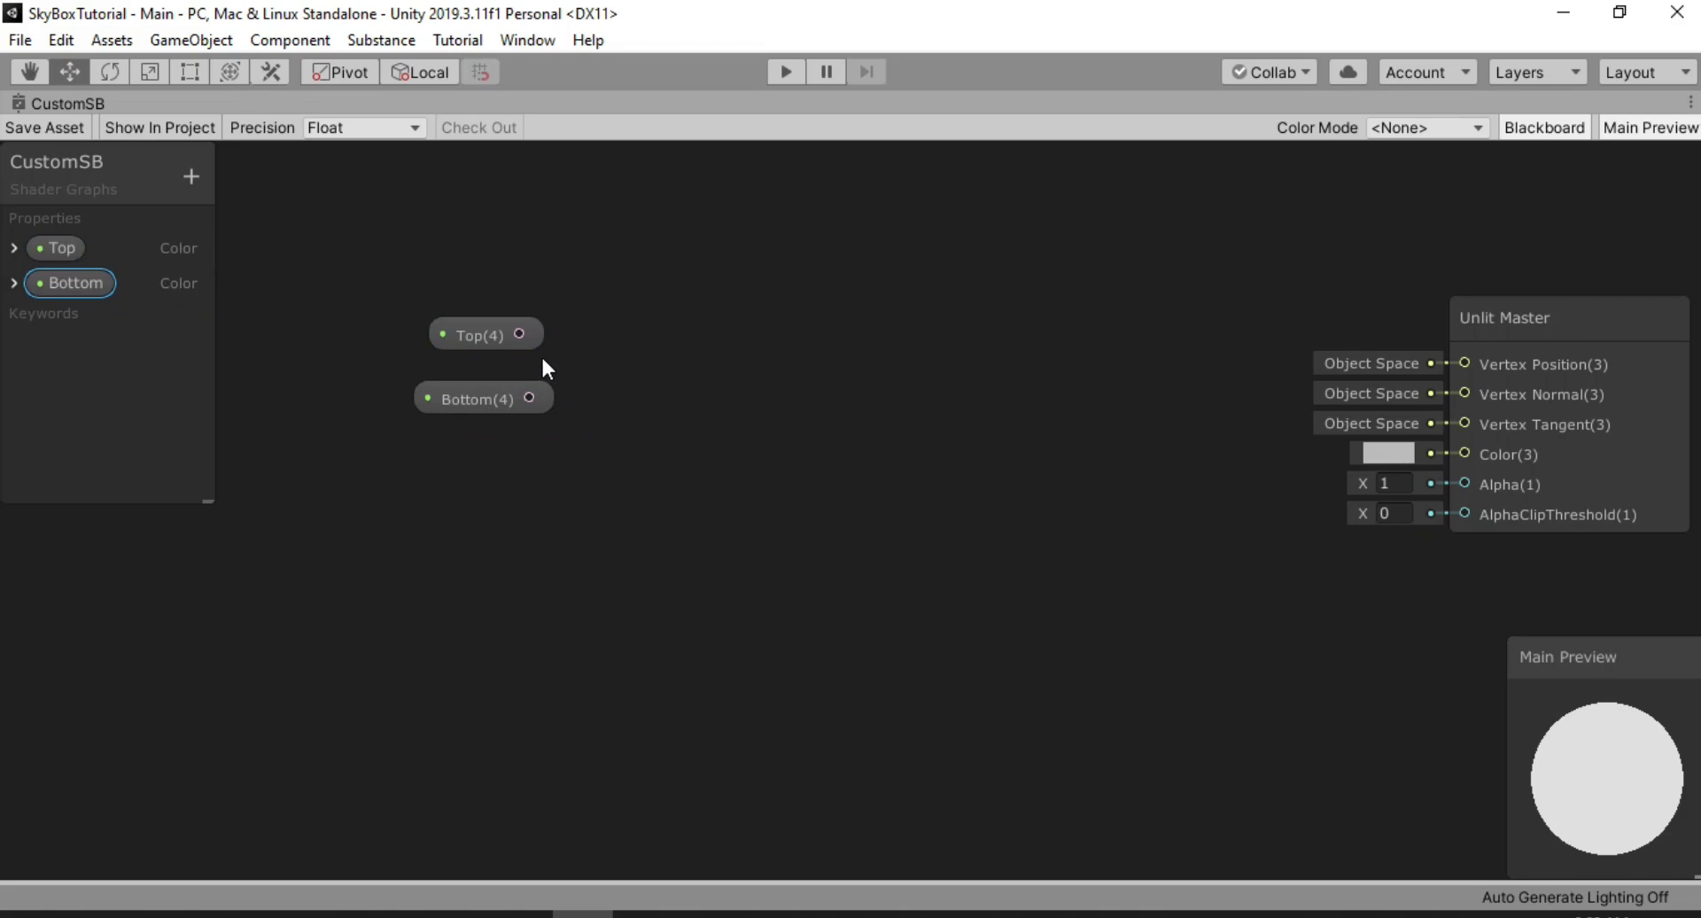
Add a Lerp node and place it just to the right of the Top and Bottom property nodes
right_click(592, 338)
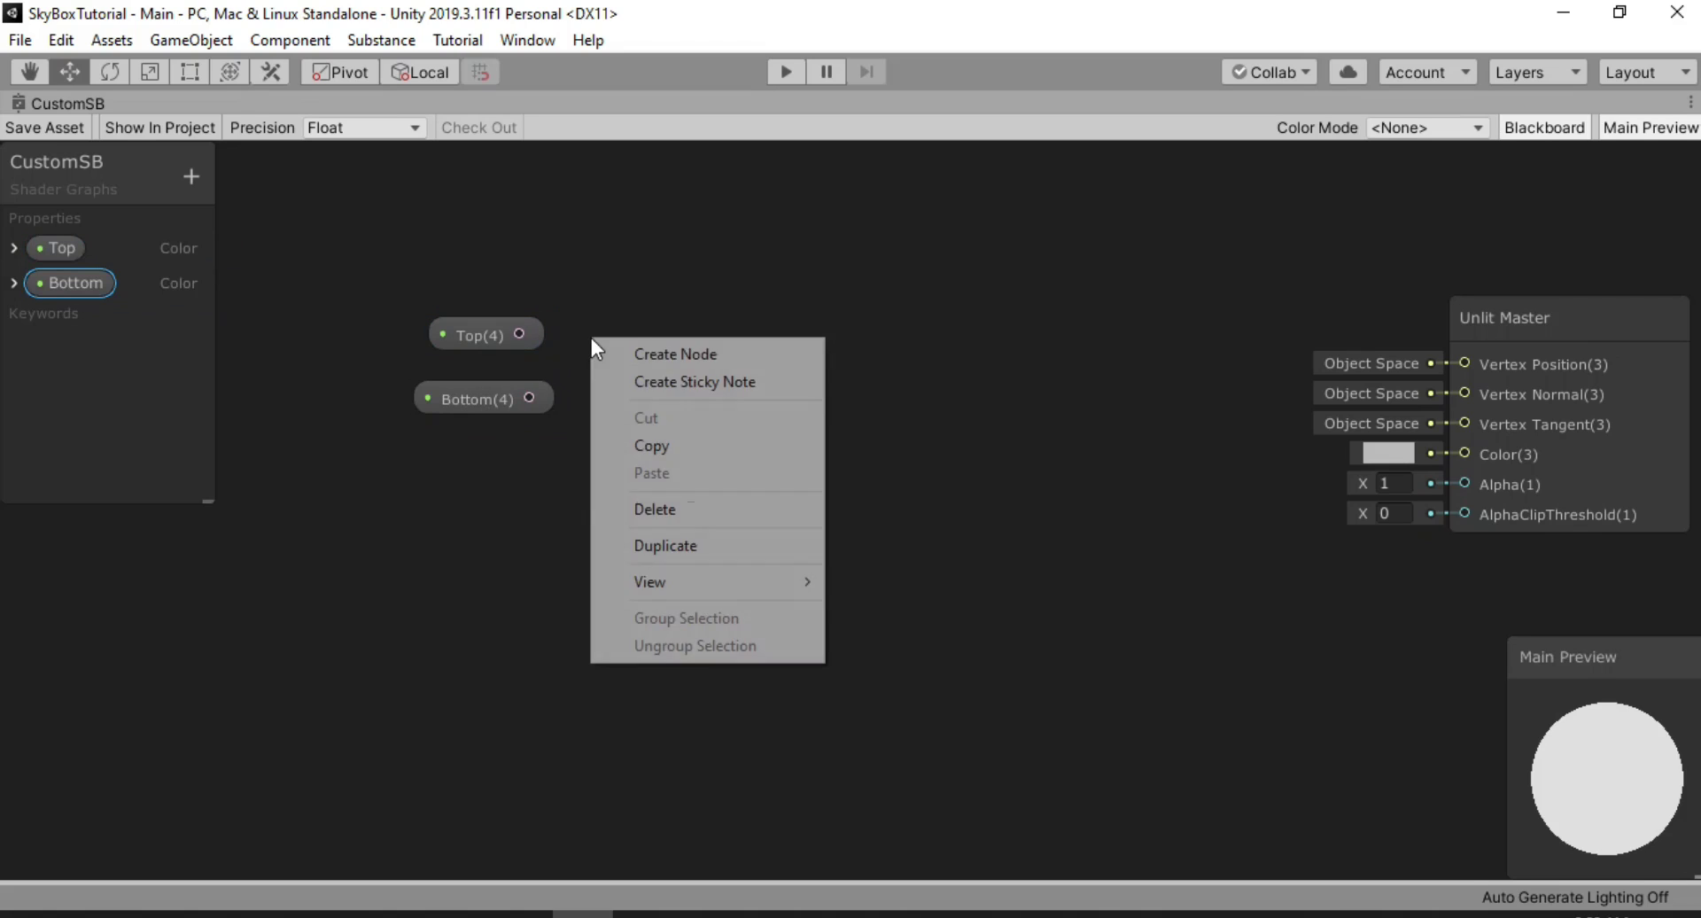
left_click(644, 348)
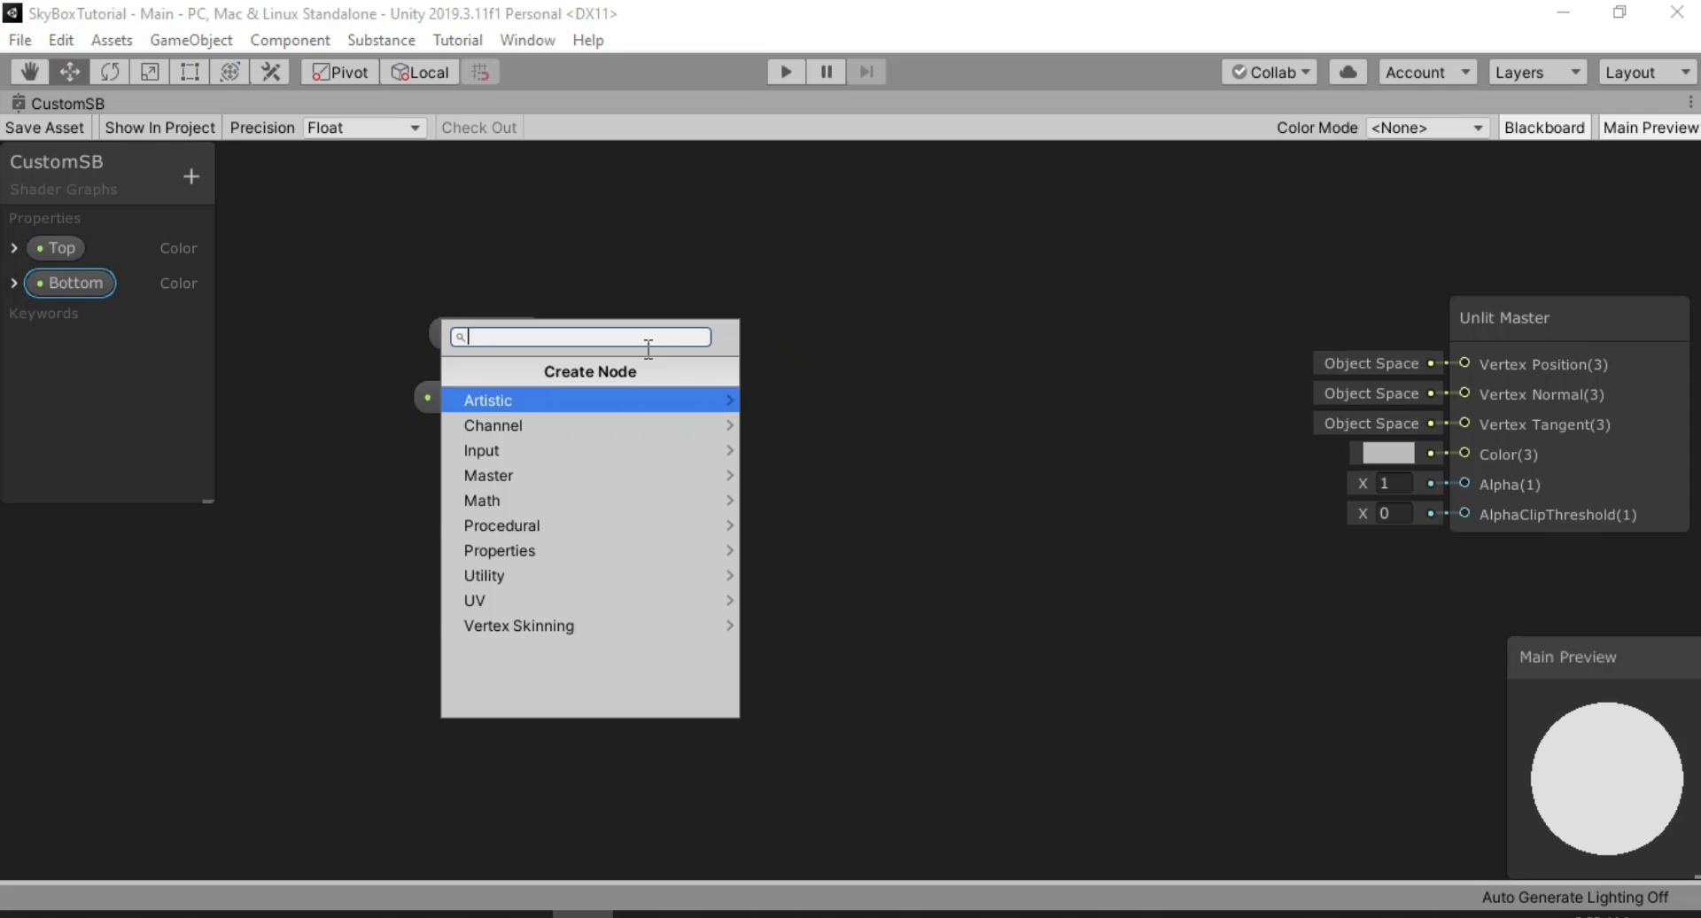
type("ler")
key("Return")
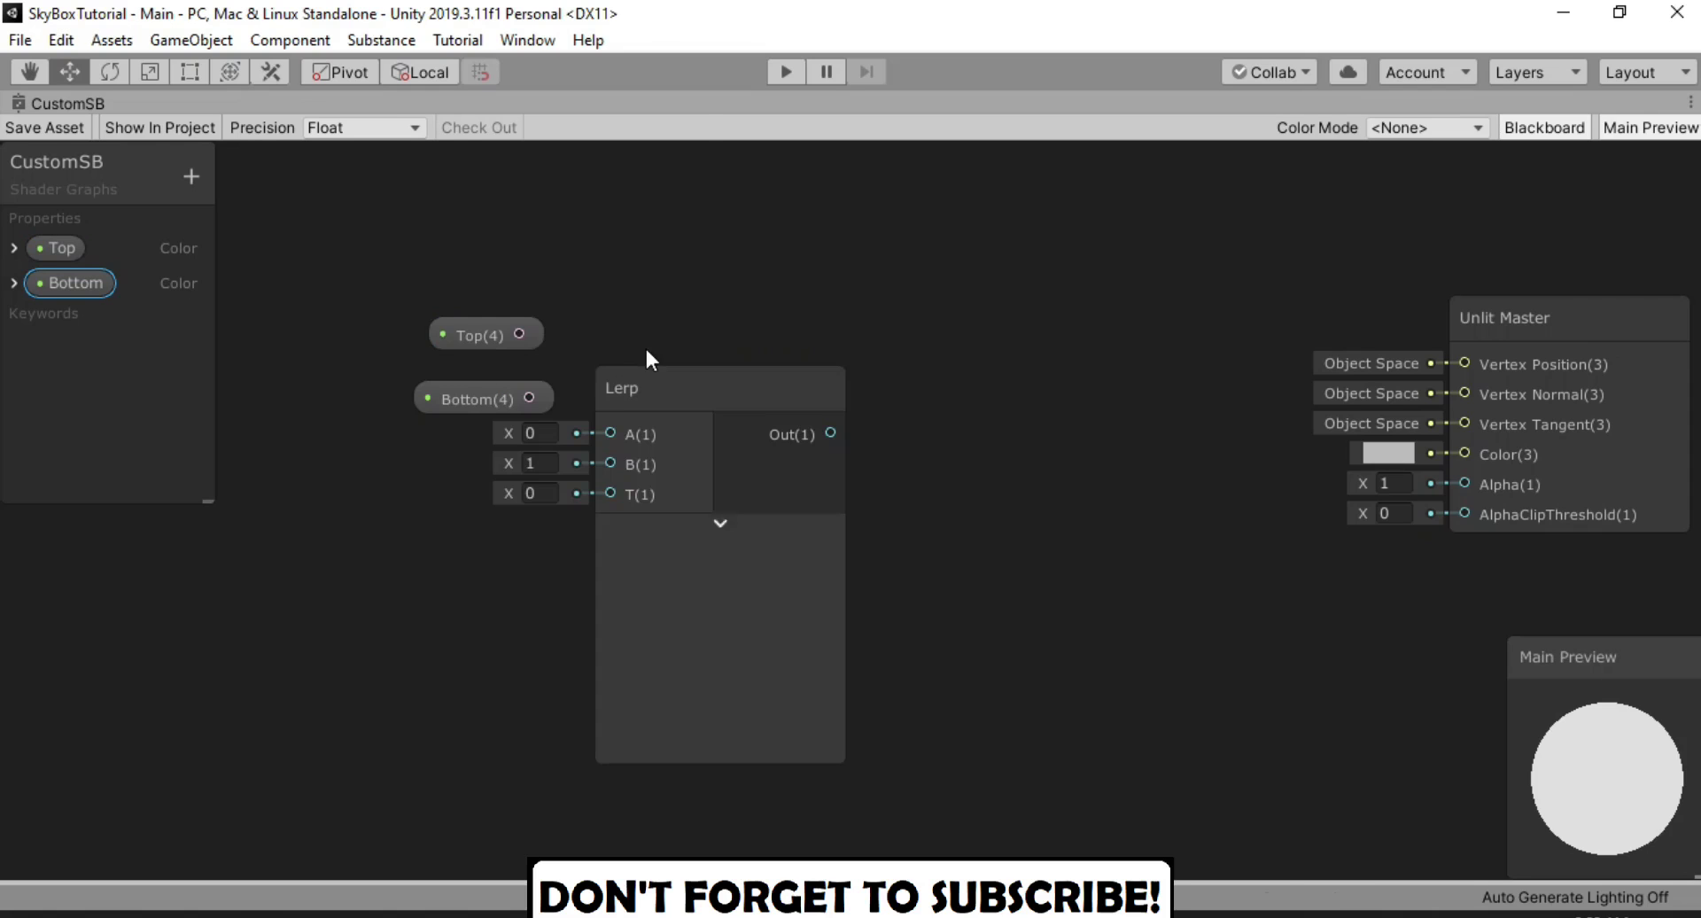
left_click_drag(673, 390, 716, 396)
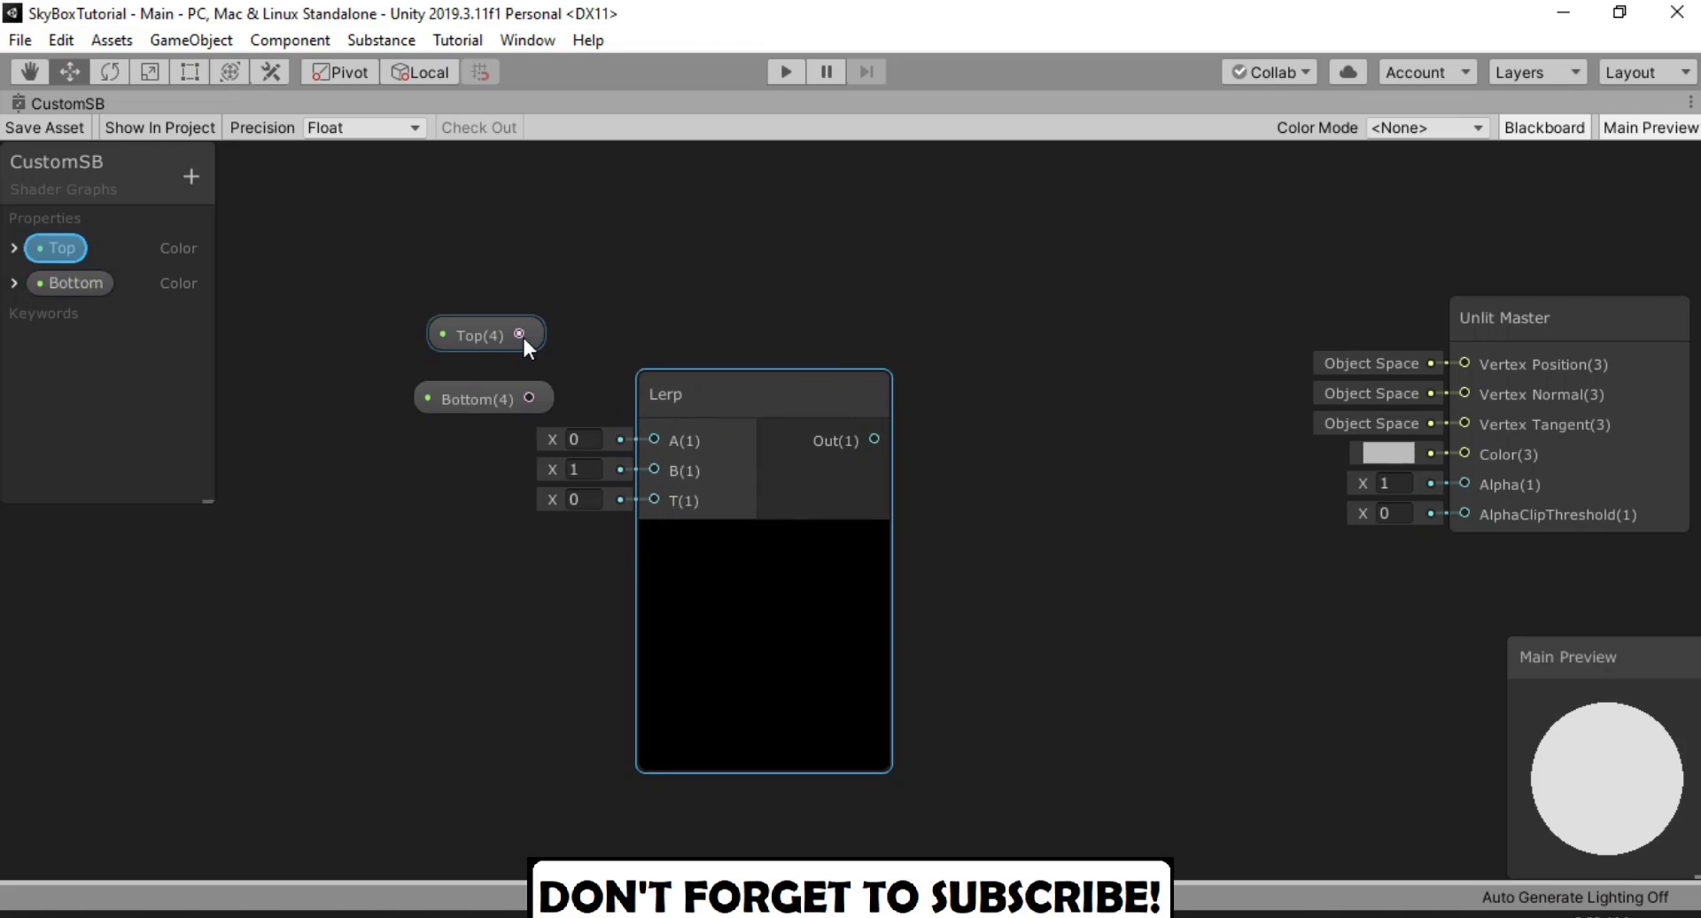
Connect Top to the Lerp node's A input and Bottom to its B input, and move the Top node down closer to Bottom
left_click_drag(521, 333, 650, 425)
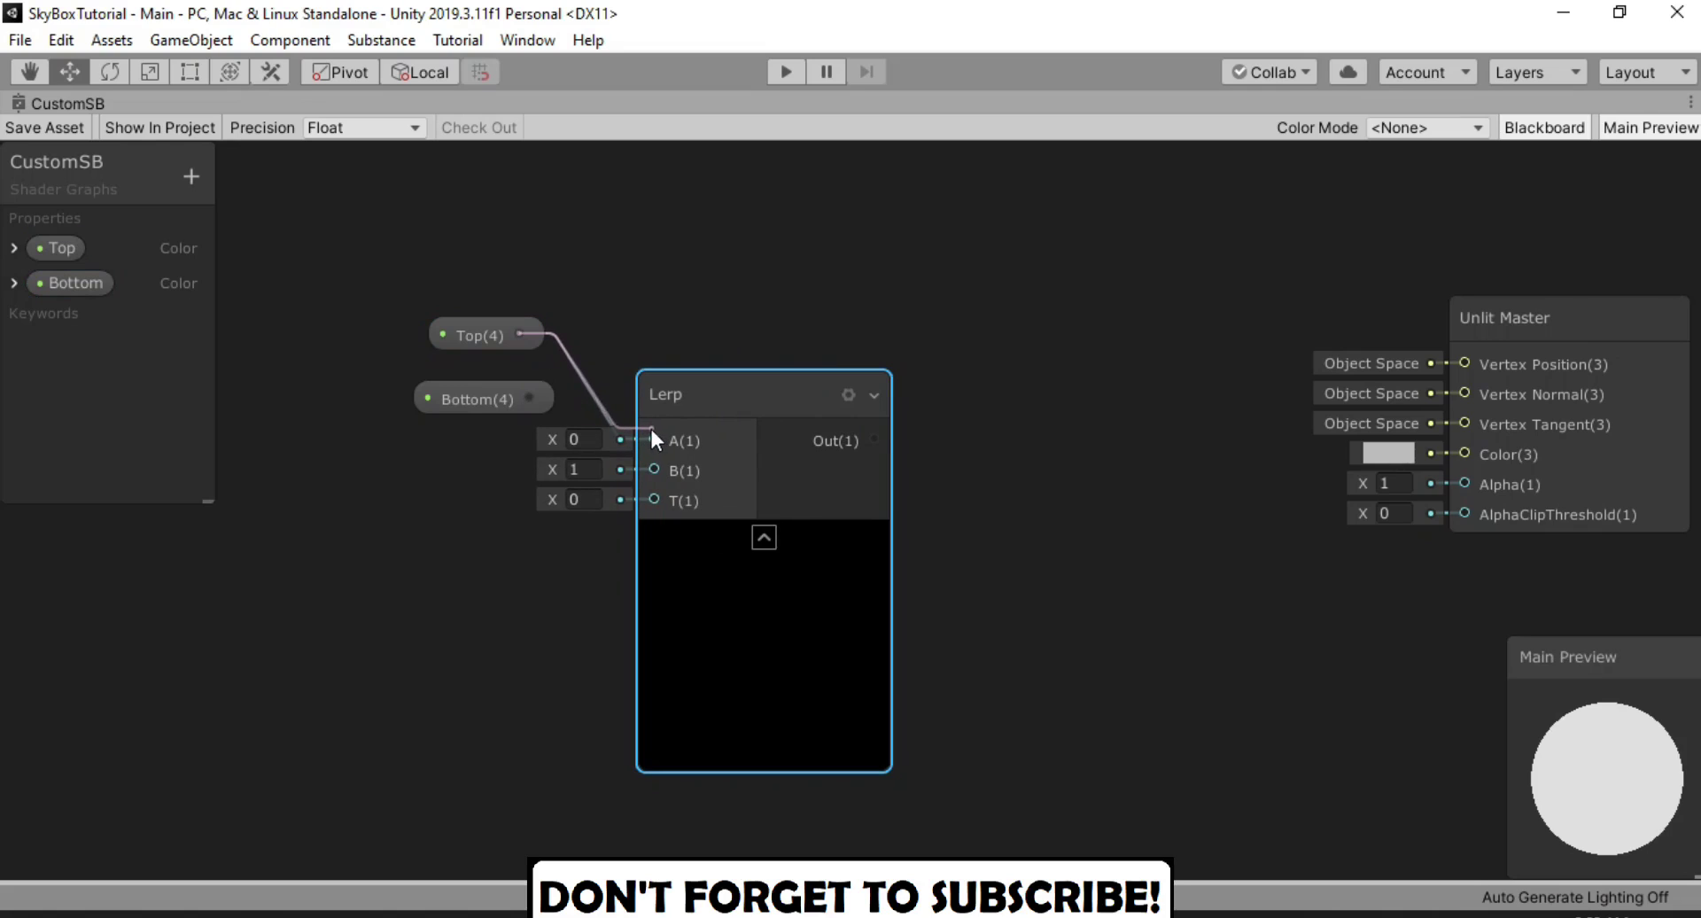
left_click_drag(533, 400, 652, 465)
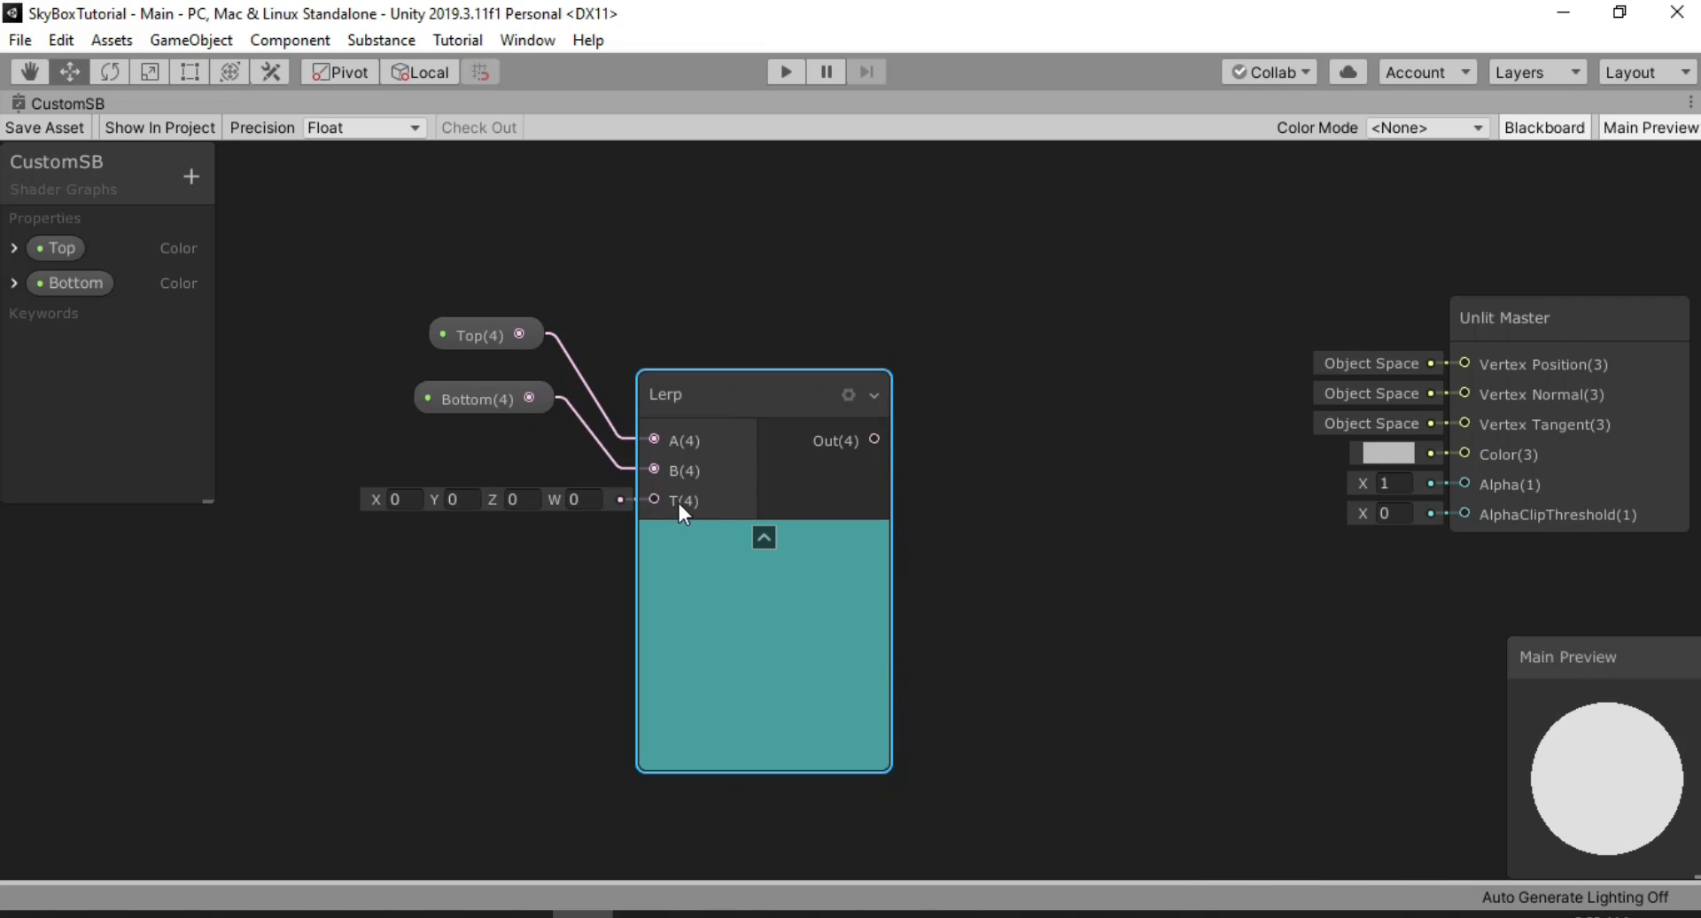
left_click_drag(499, 337, 500, 354)
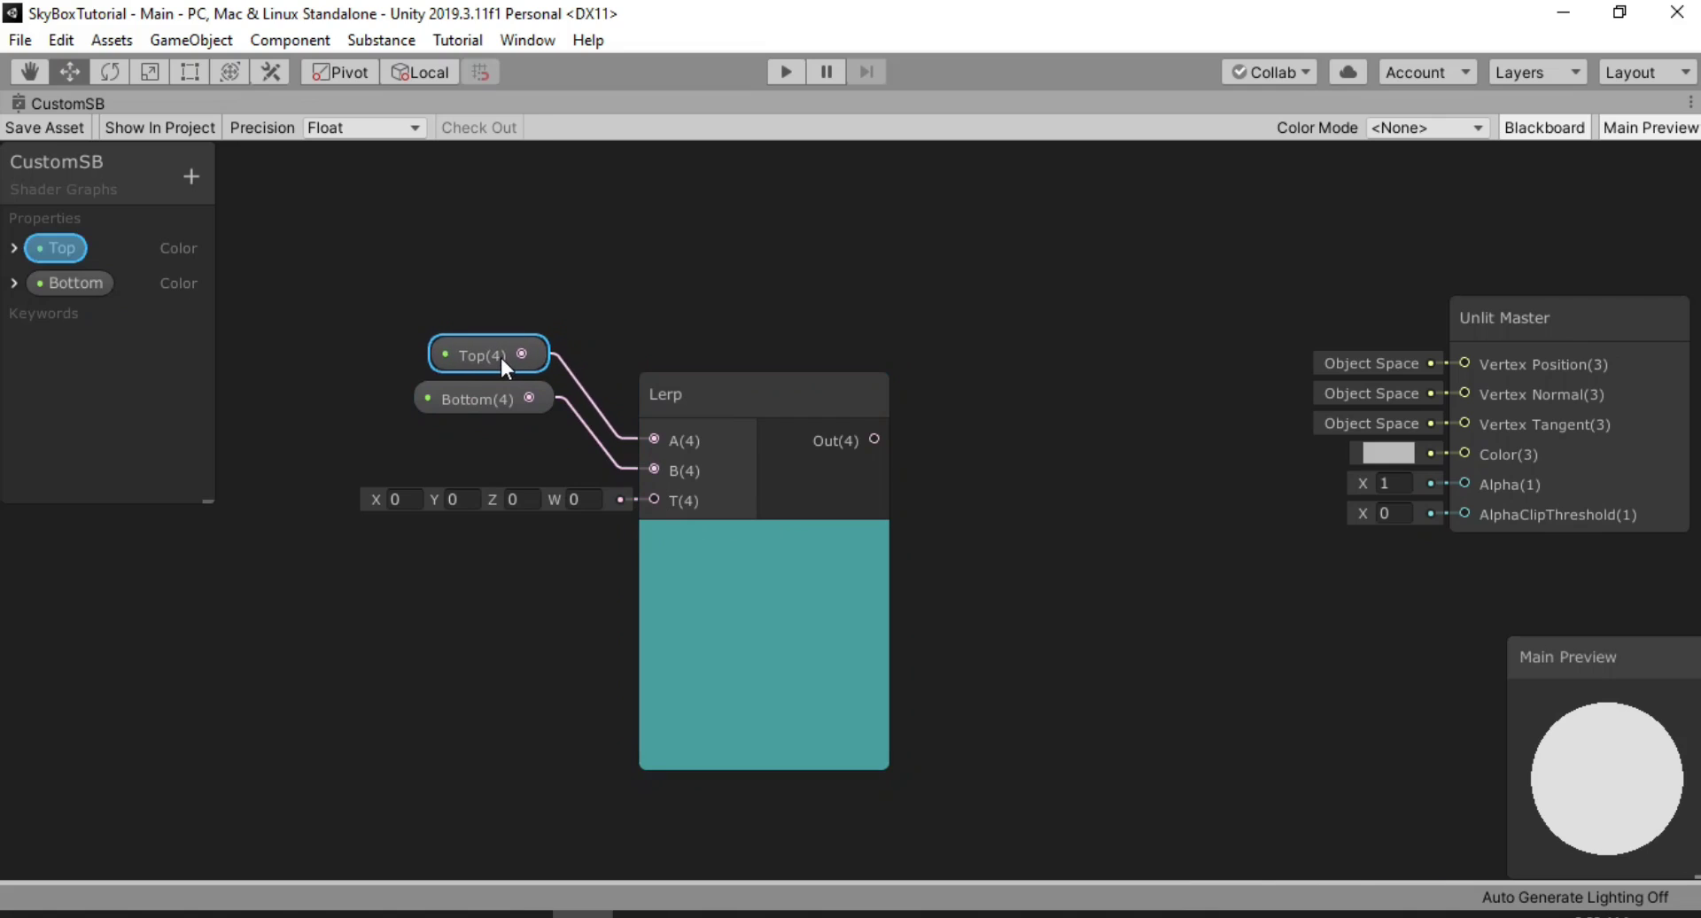
left_click(705, 496)
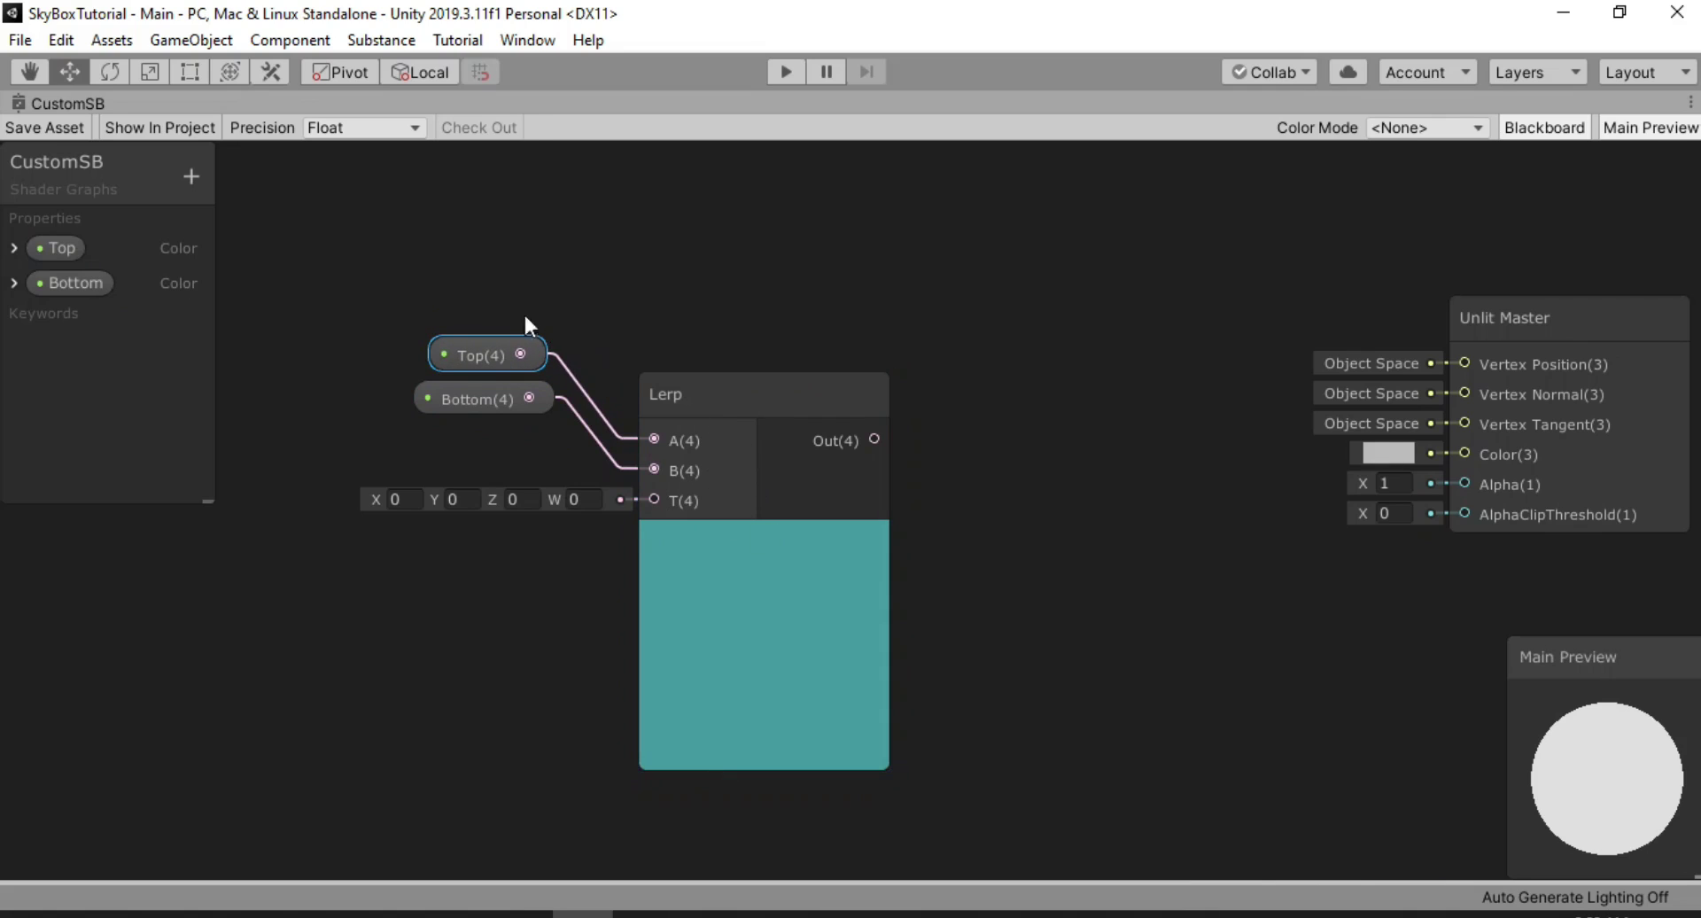
Connect the Lerp output to the Unlit Master's Color input and move the Lerp, Top and Bottom nodes together closer to the master
left_click_drag(456, 298, 853, 682)
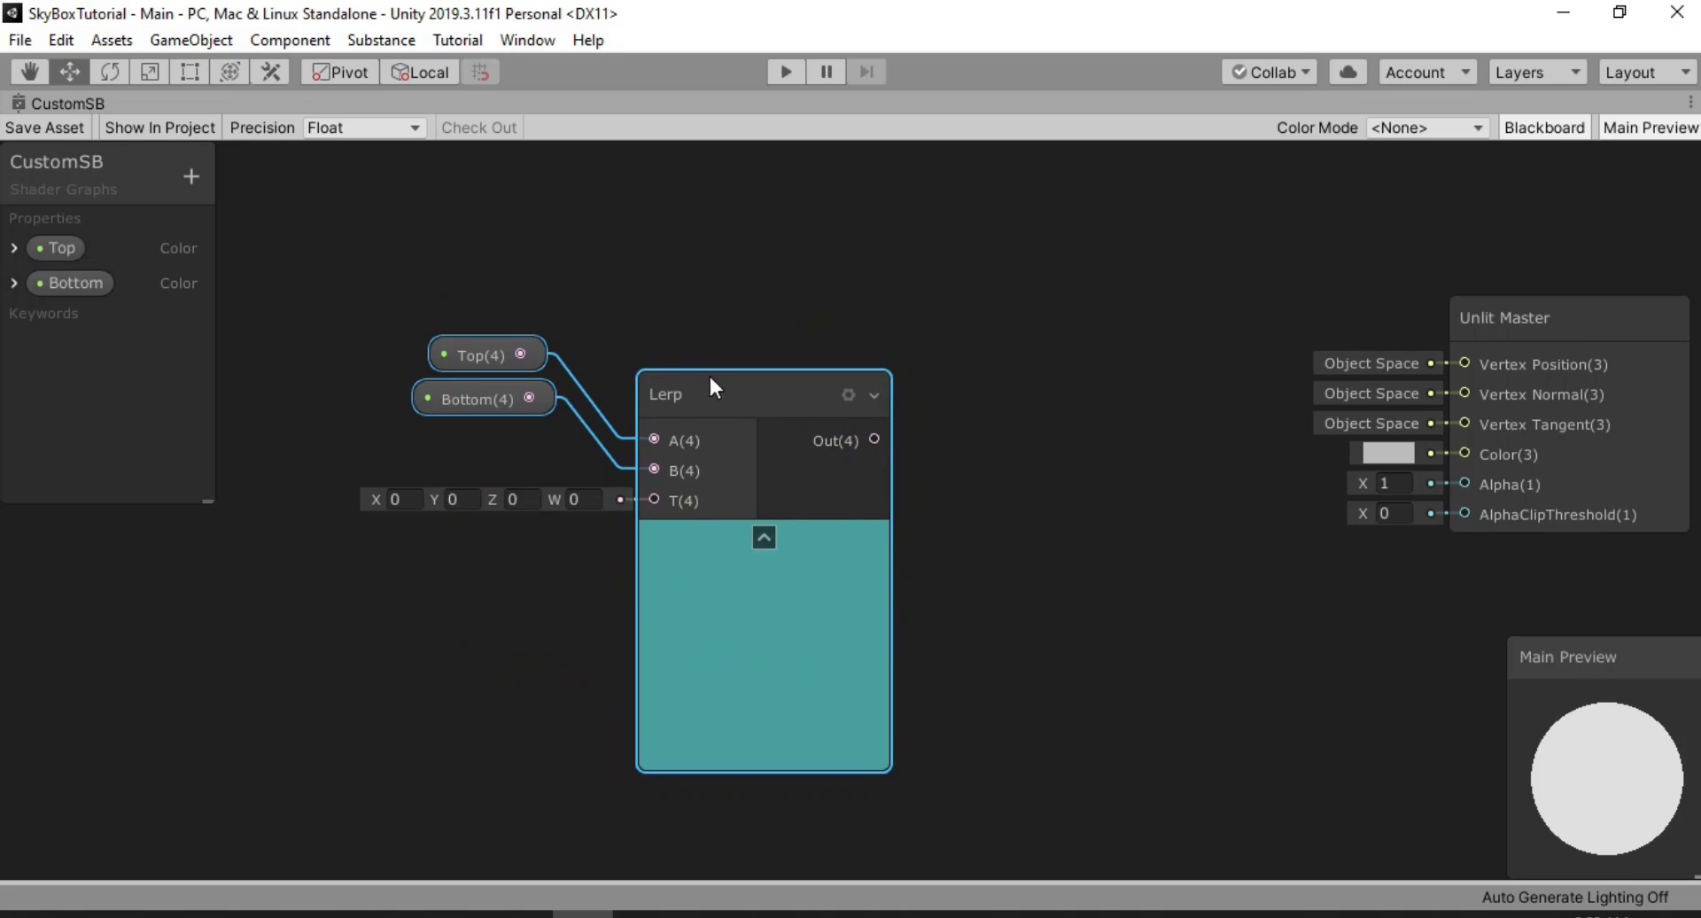
left_click_drag(722, 393, 837, 317)
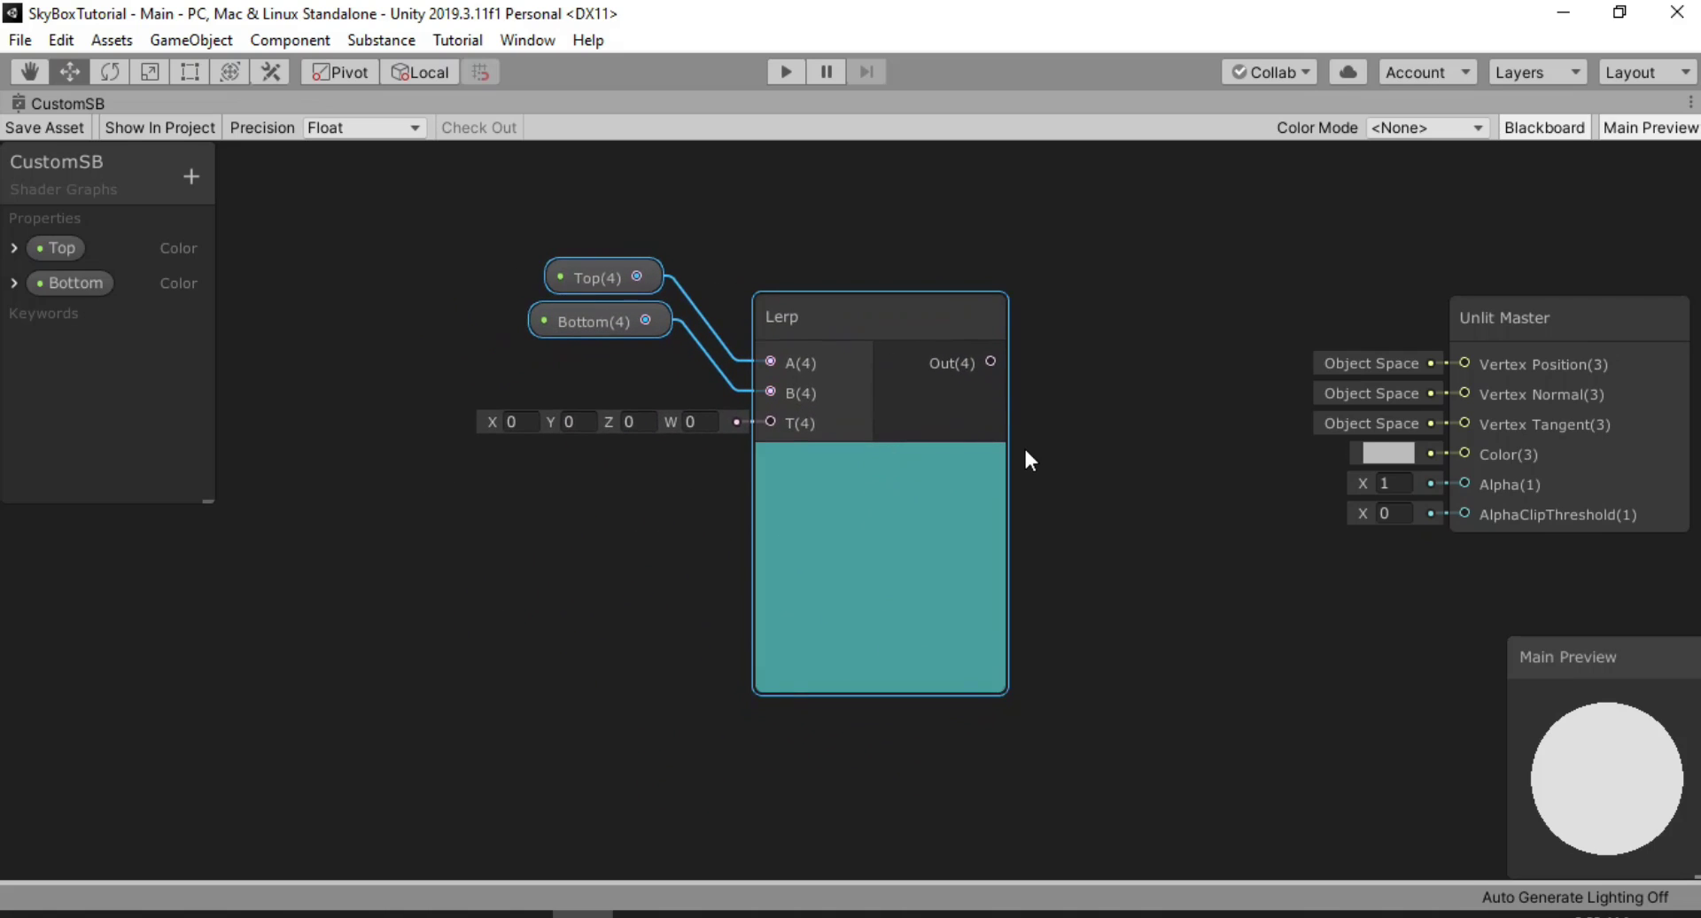
scroll(1024, 445, "down", 2)
left_click_drag(930, 355, 1315, 451)
left_click(1051, 384)
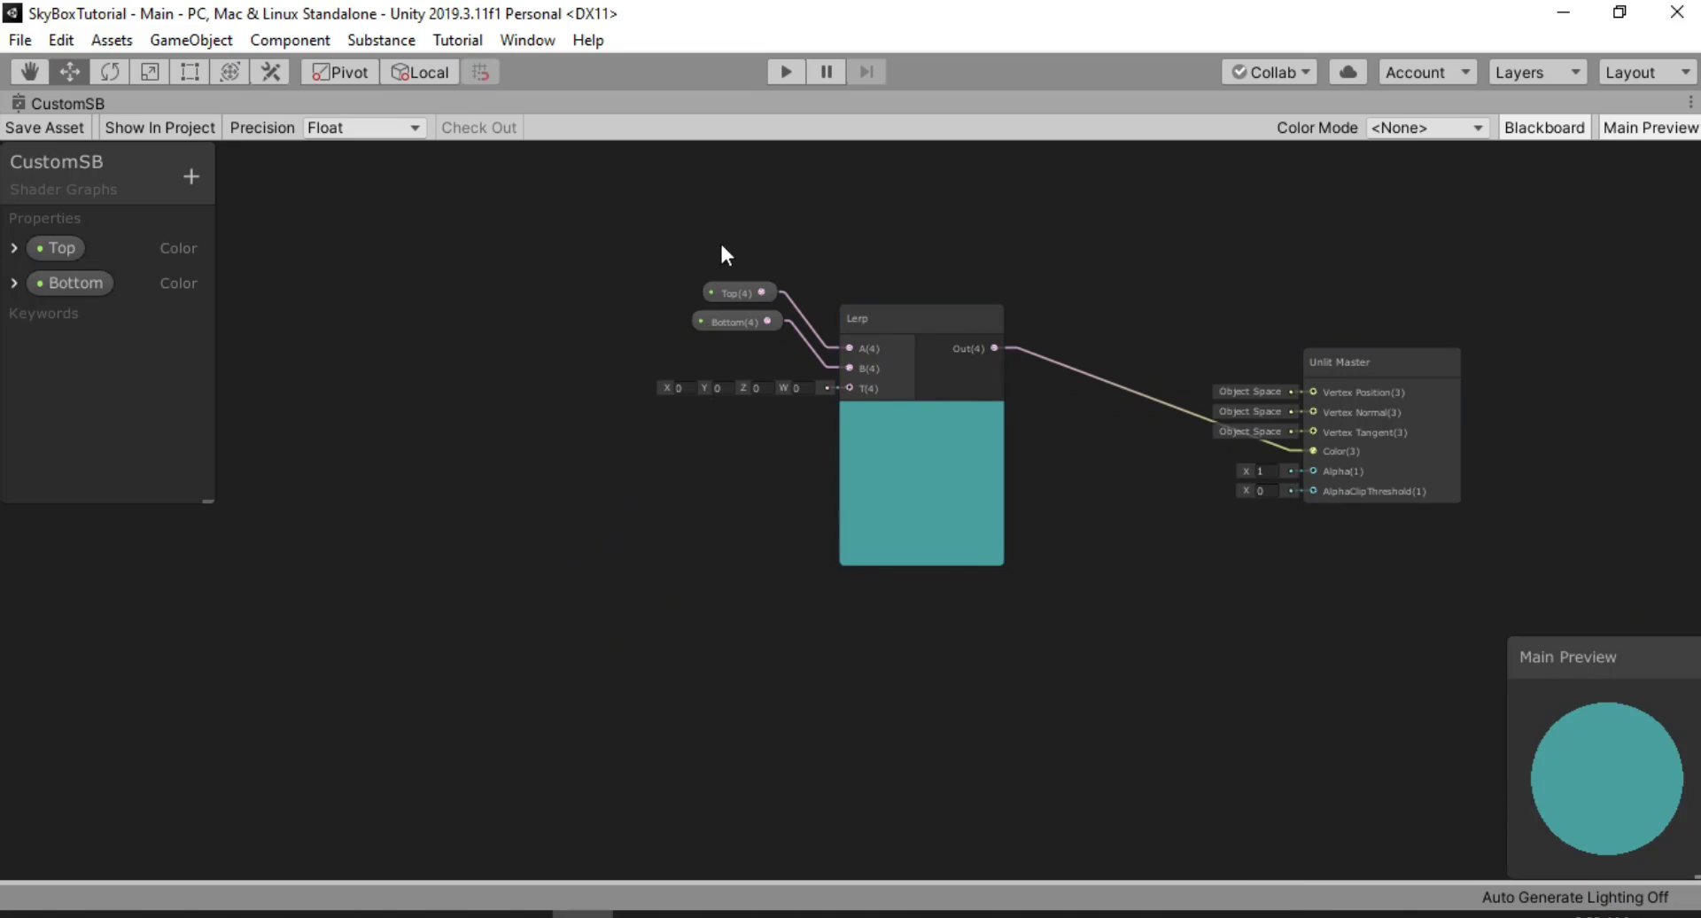
left_click_drag(710, 253, 976, 537)
left_click_drag(902, 329, 1012, 321)
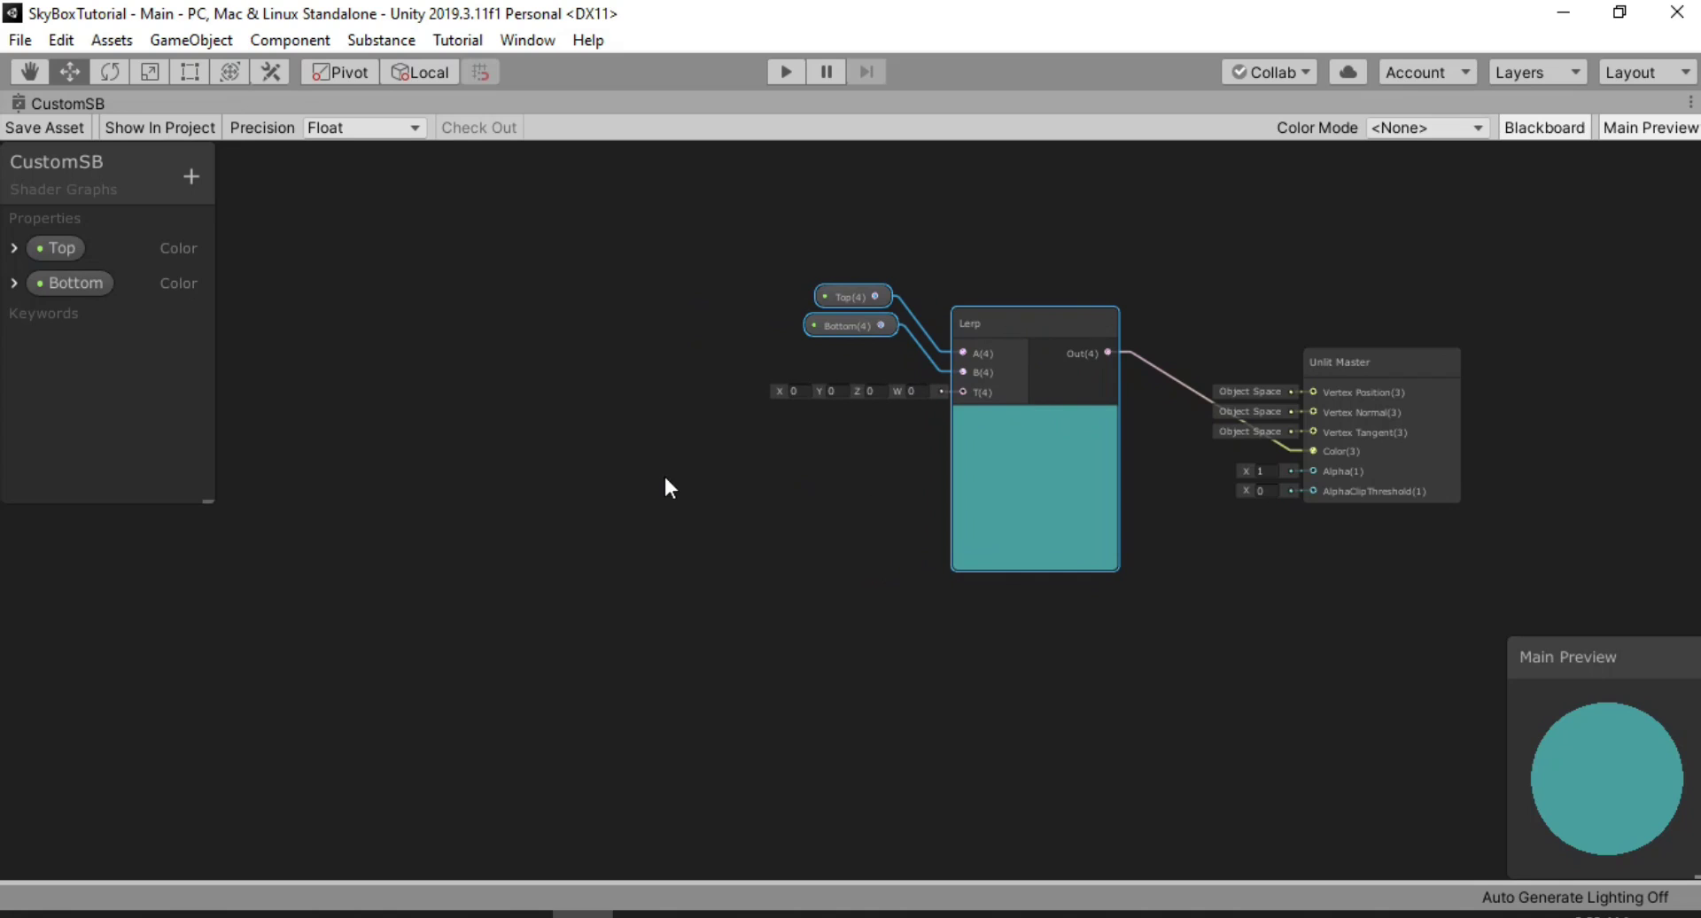
left_click(471, 440)
Add a Position node with its space set to World and place it well to the lower left of the Lerp node
right_click(470, 431)
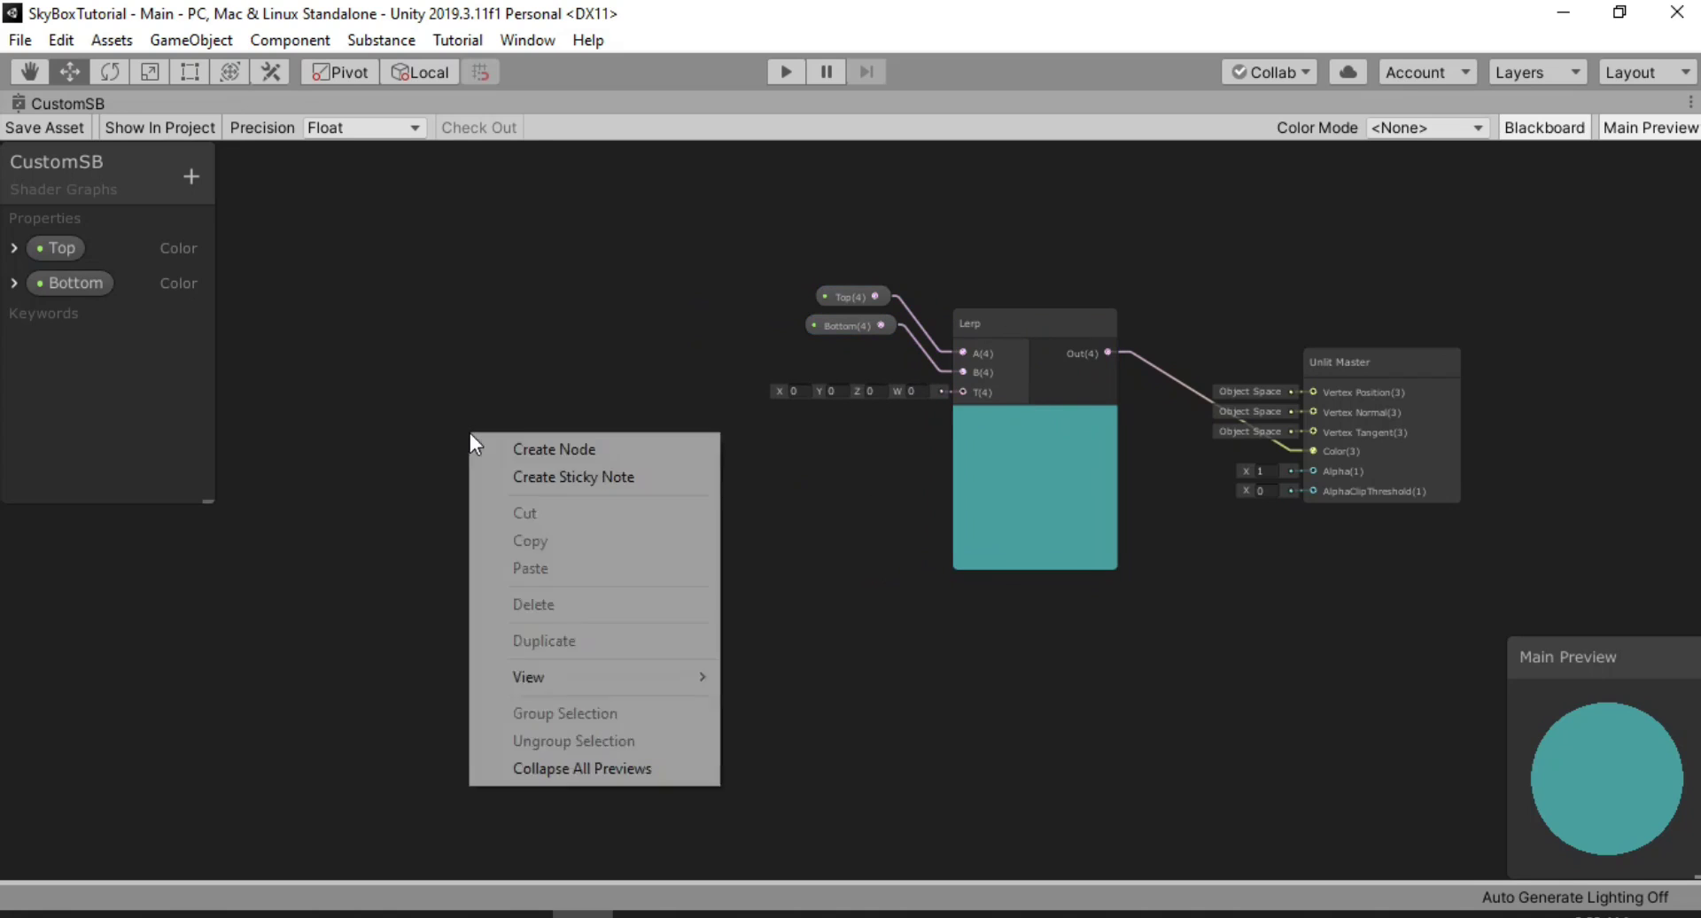
left_click(569, 448)
type("po")
key("Down")
key("Down")
key("Return")
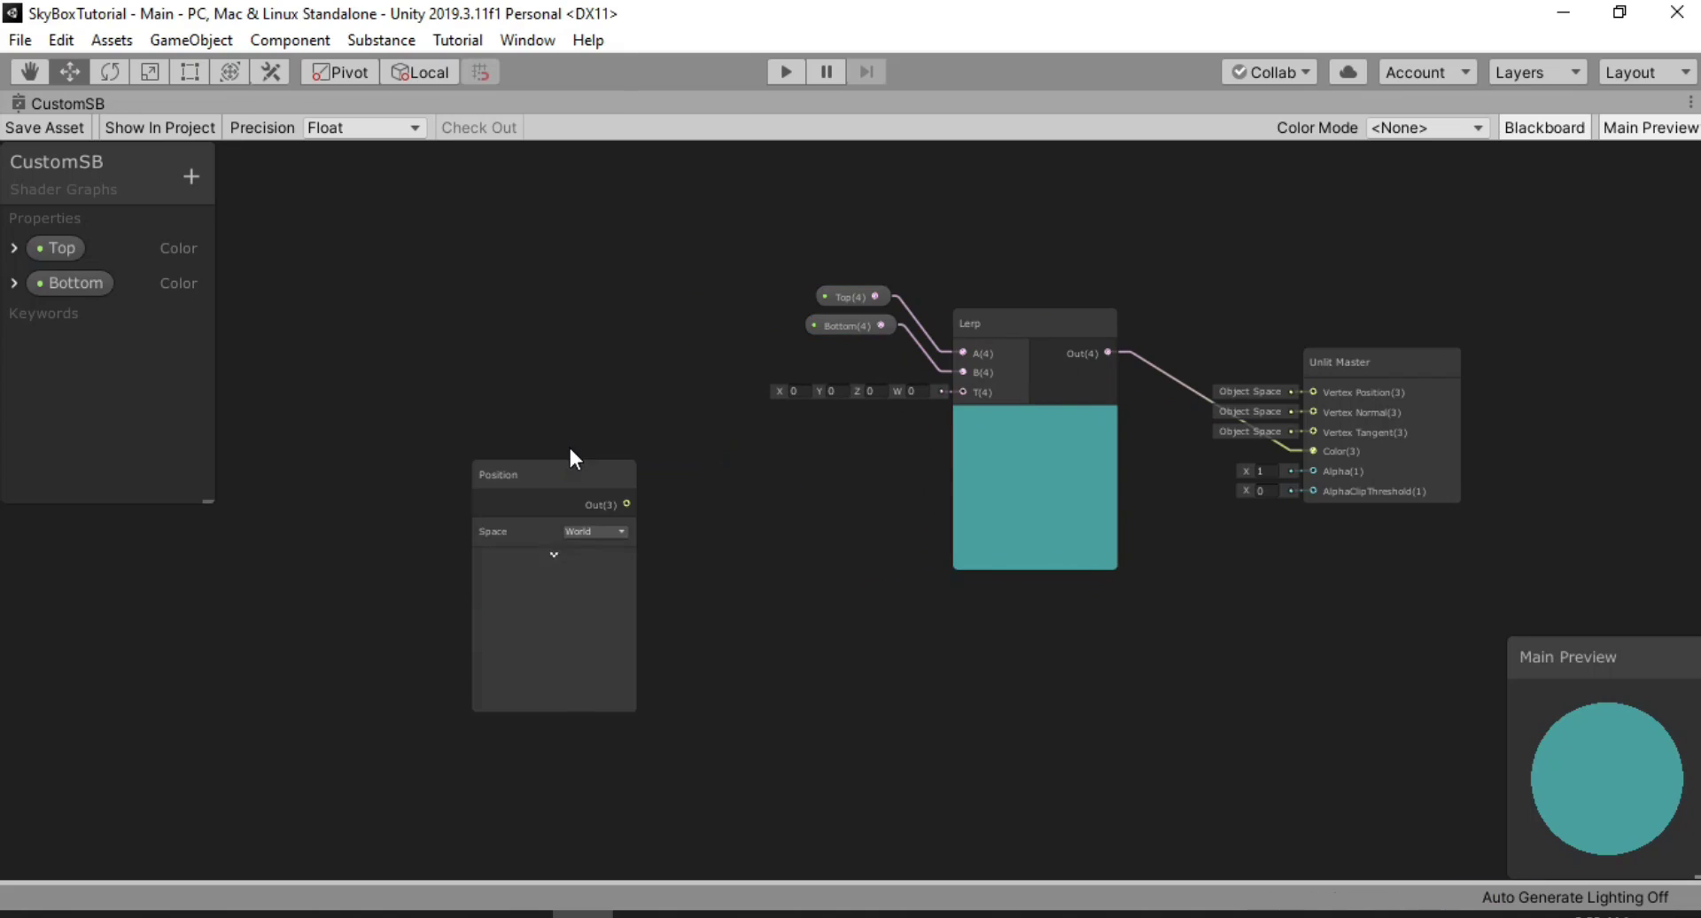
left_click_drag(567, 470, 462, 530)
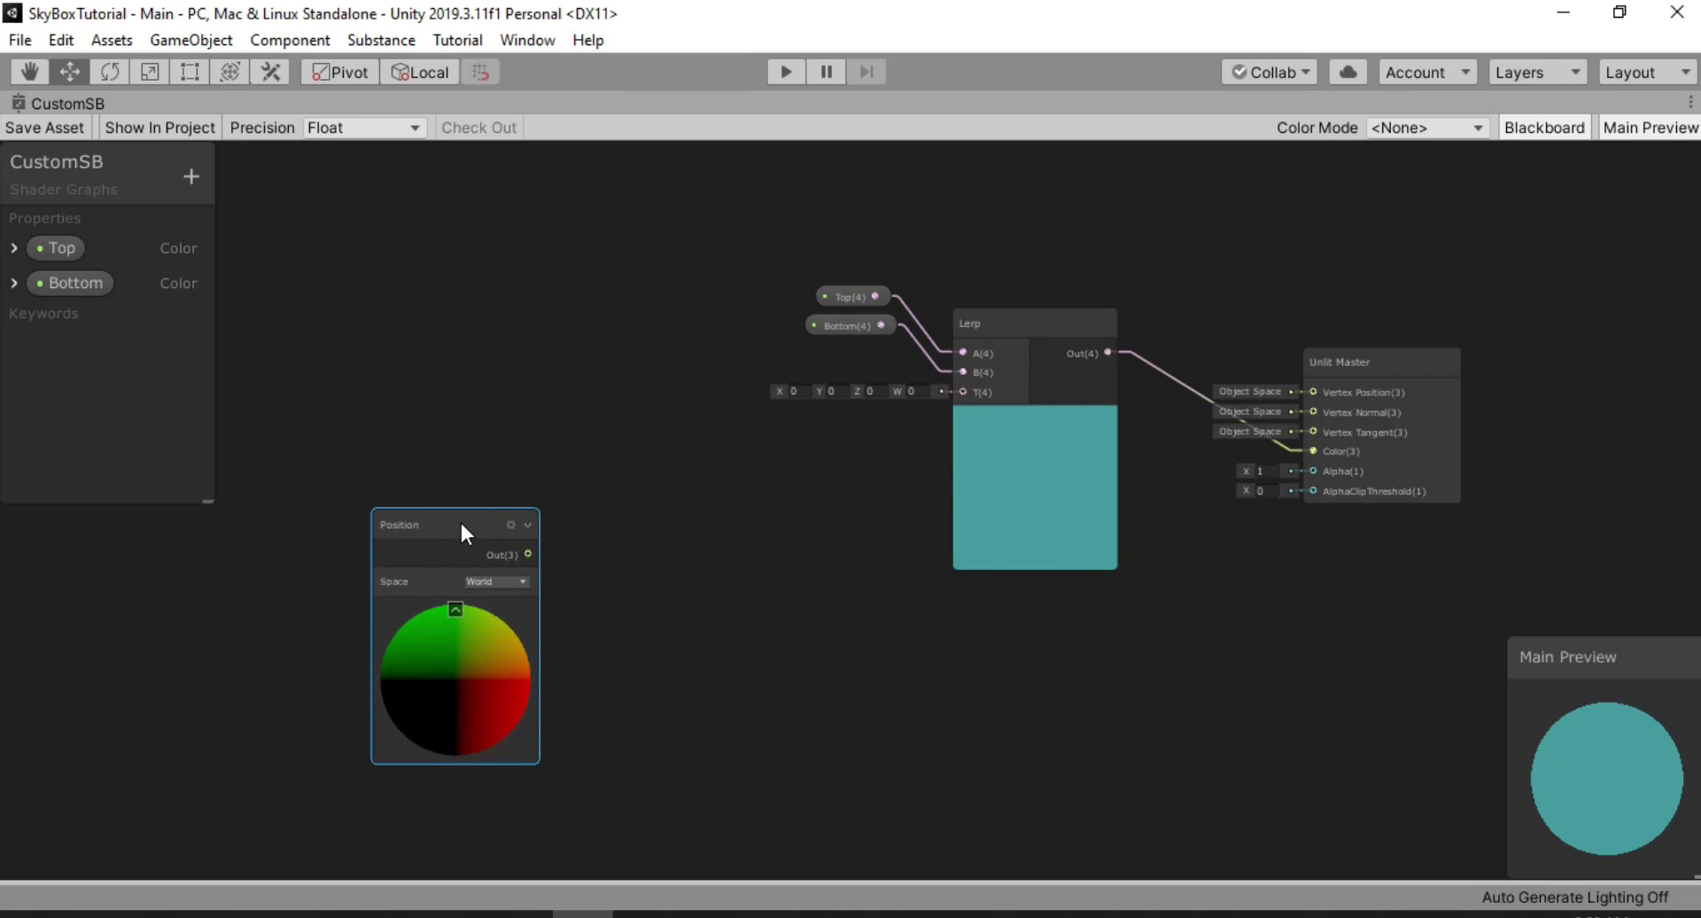
scroll(469, 573, "up", 3)
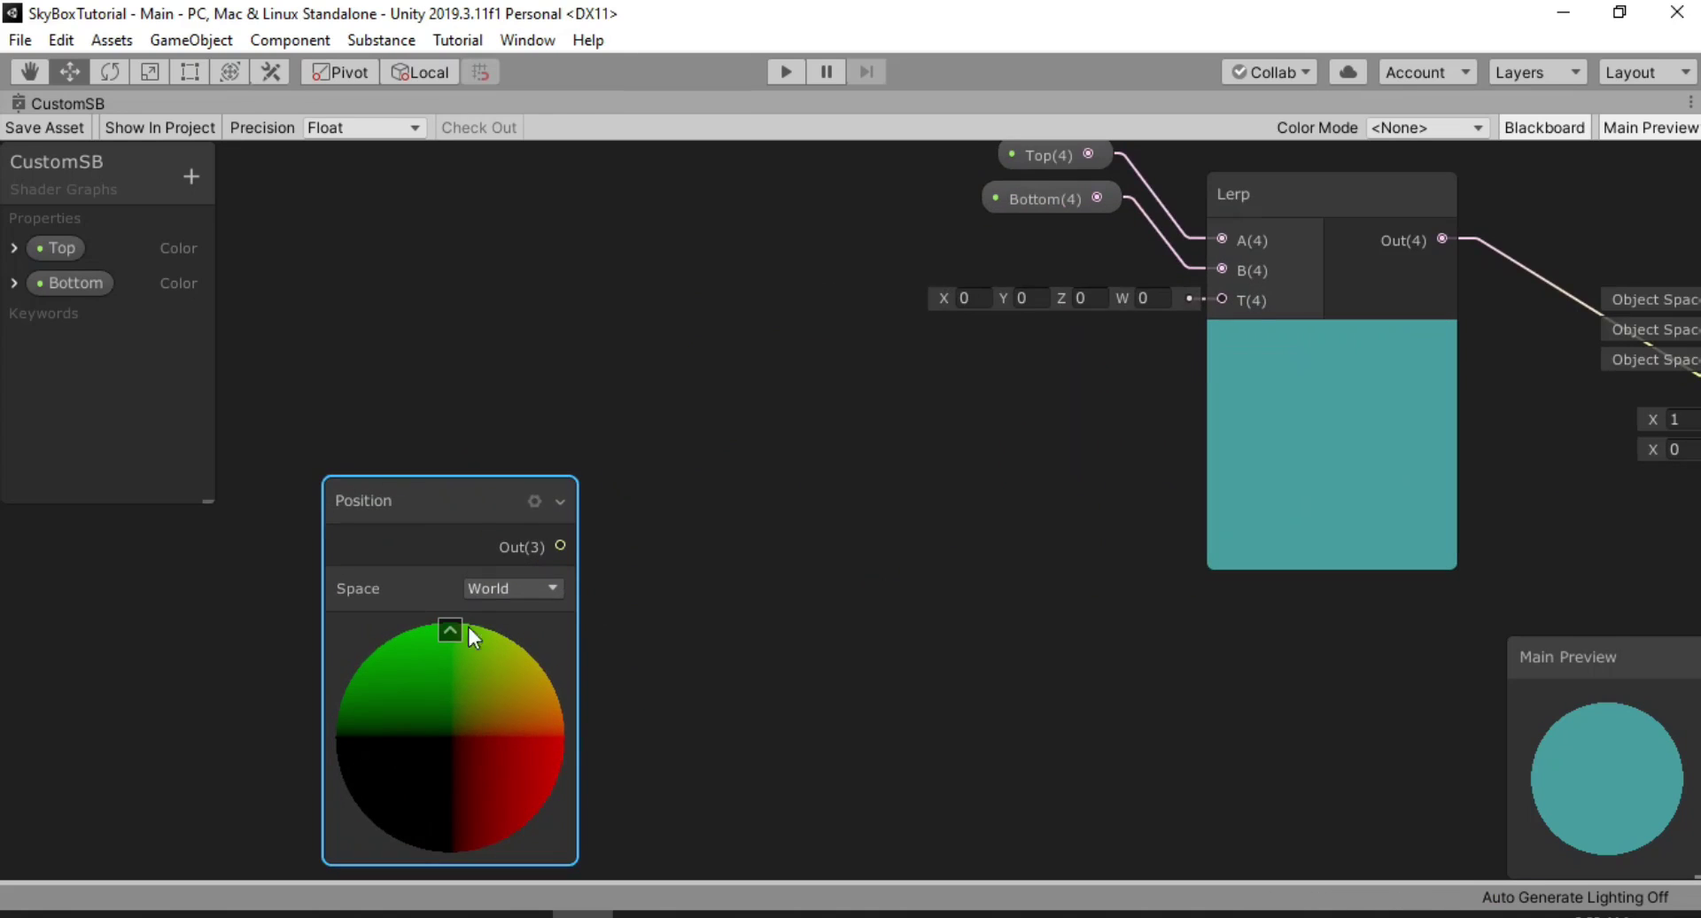
left_click(514, 591)
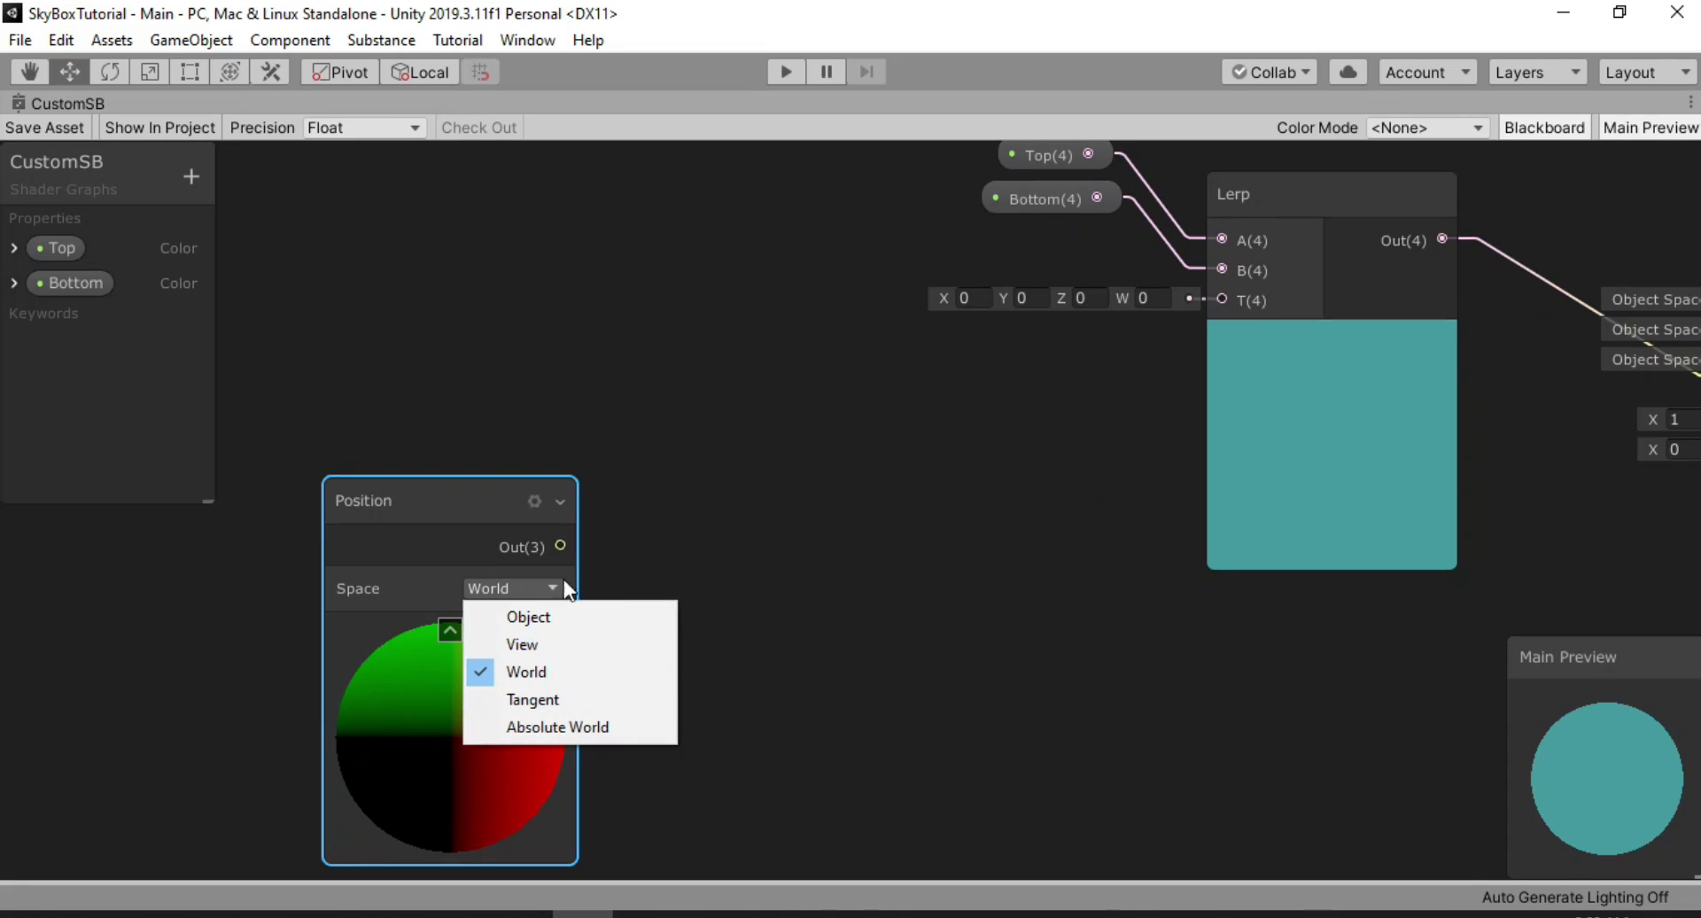
left_click(555, 673)
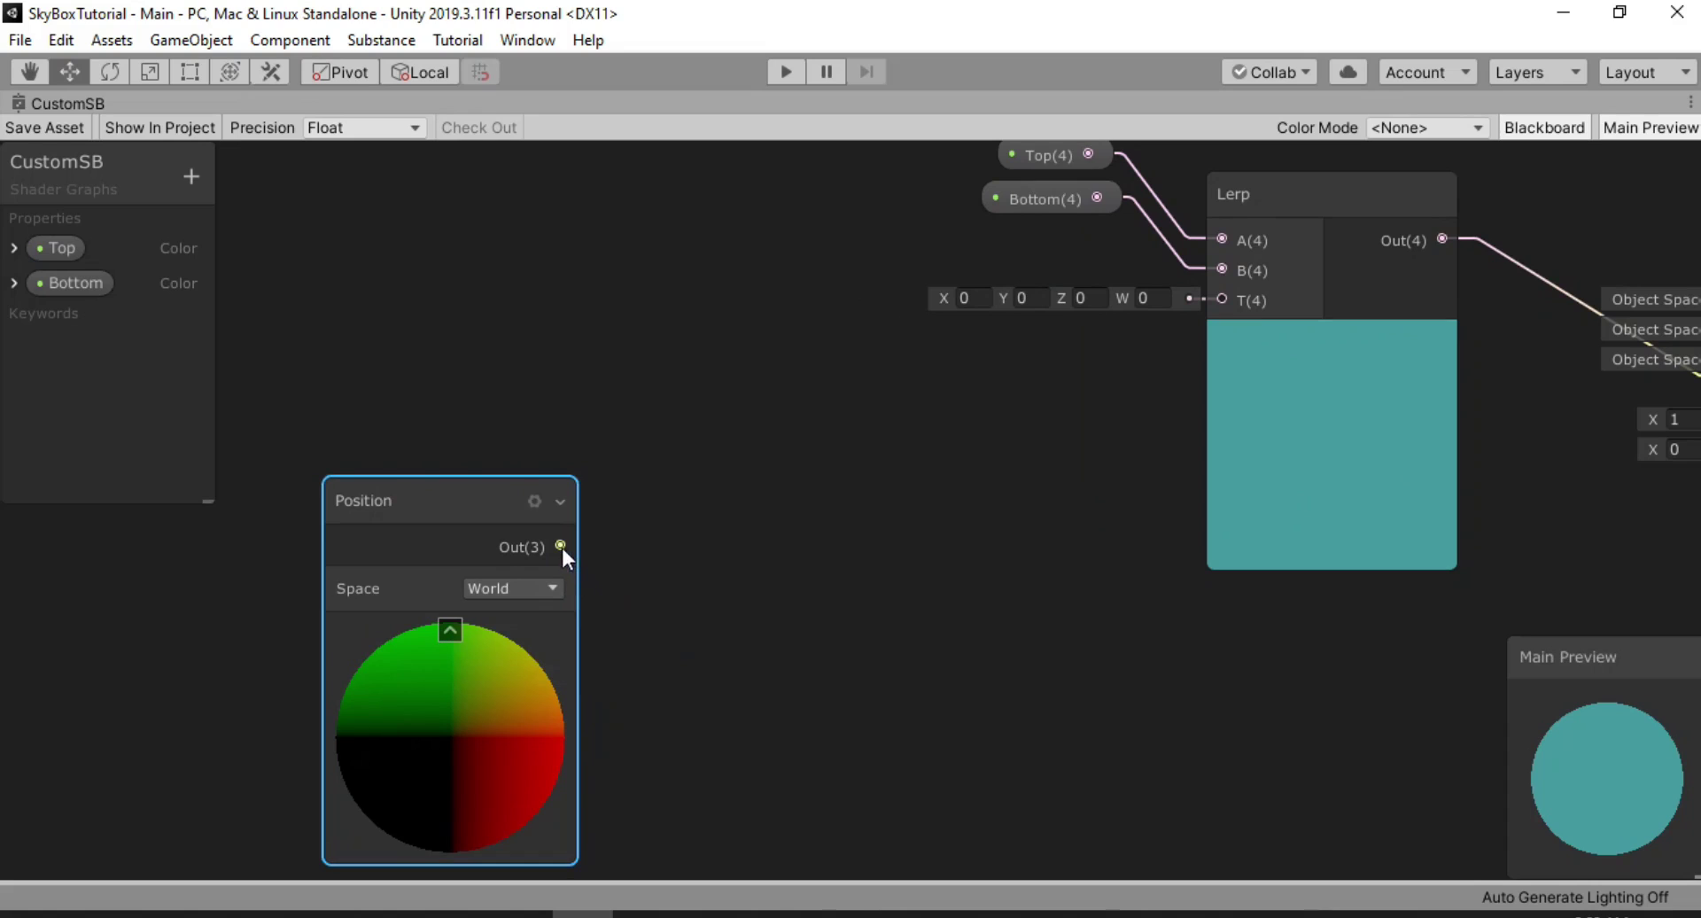
Add a Normalize node fed by the Position node's output, directly to its right
left_click_drag(560, 546, 650, 603)
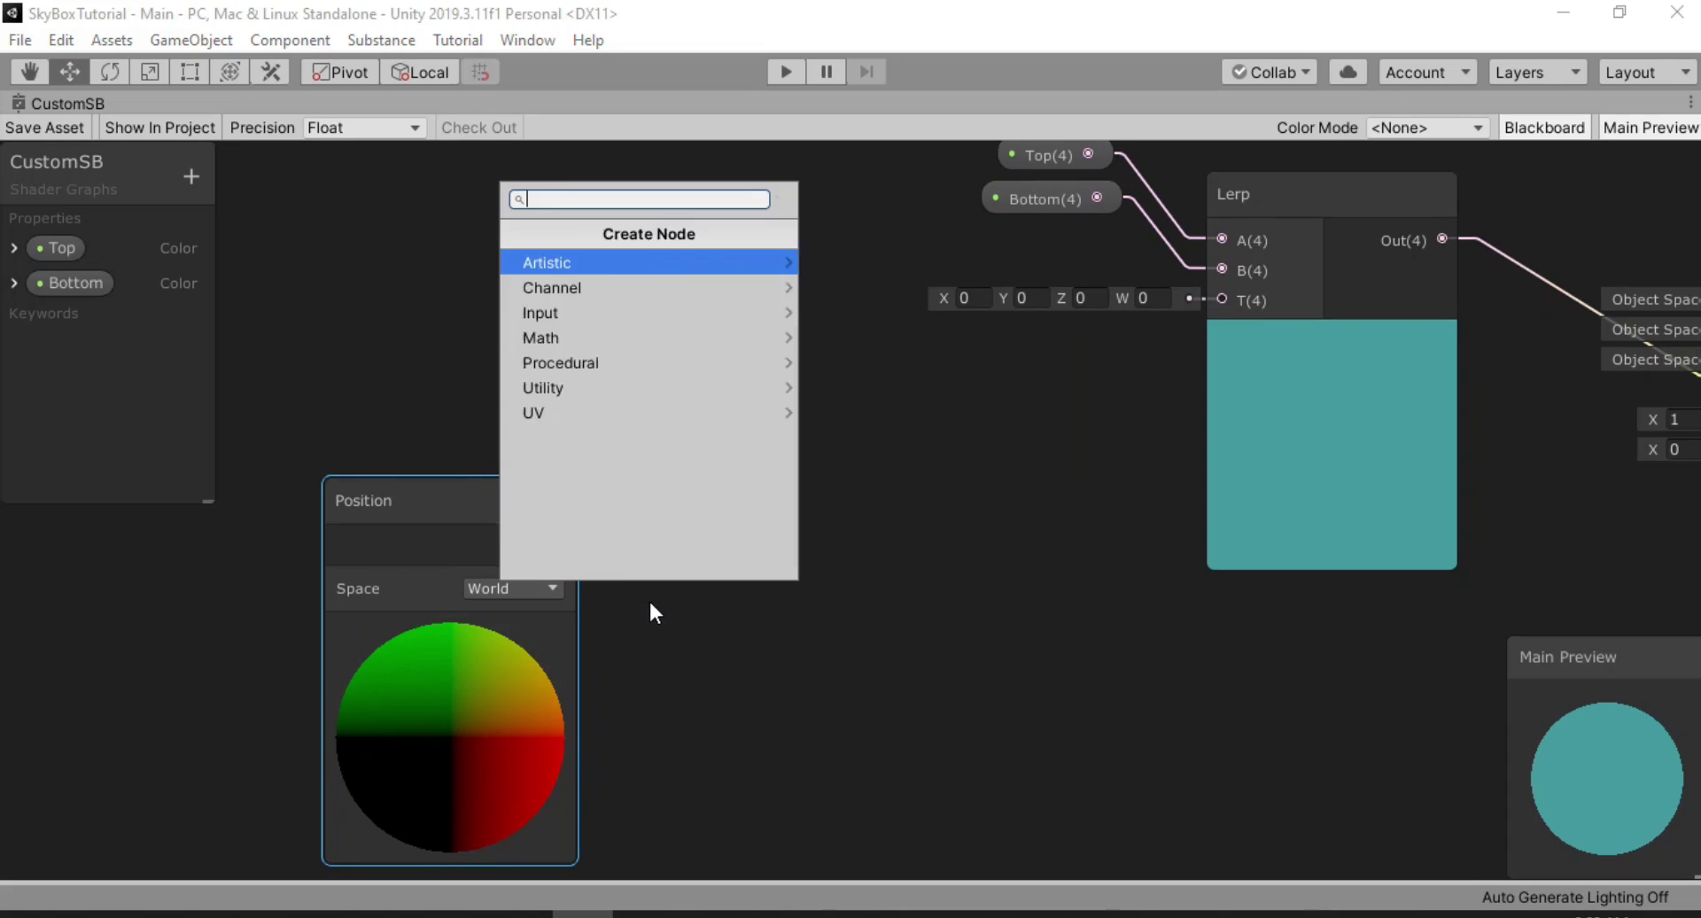
type("nor")
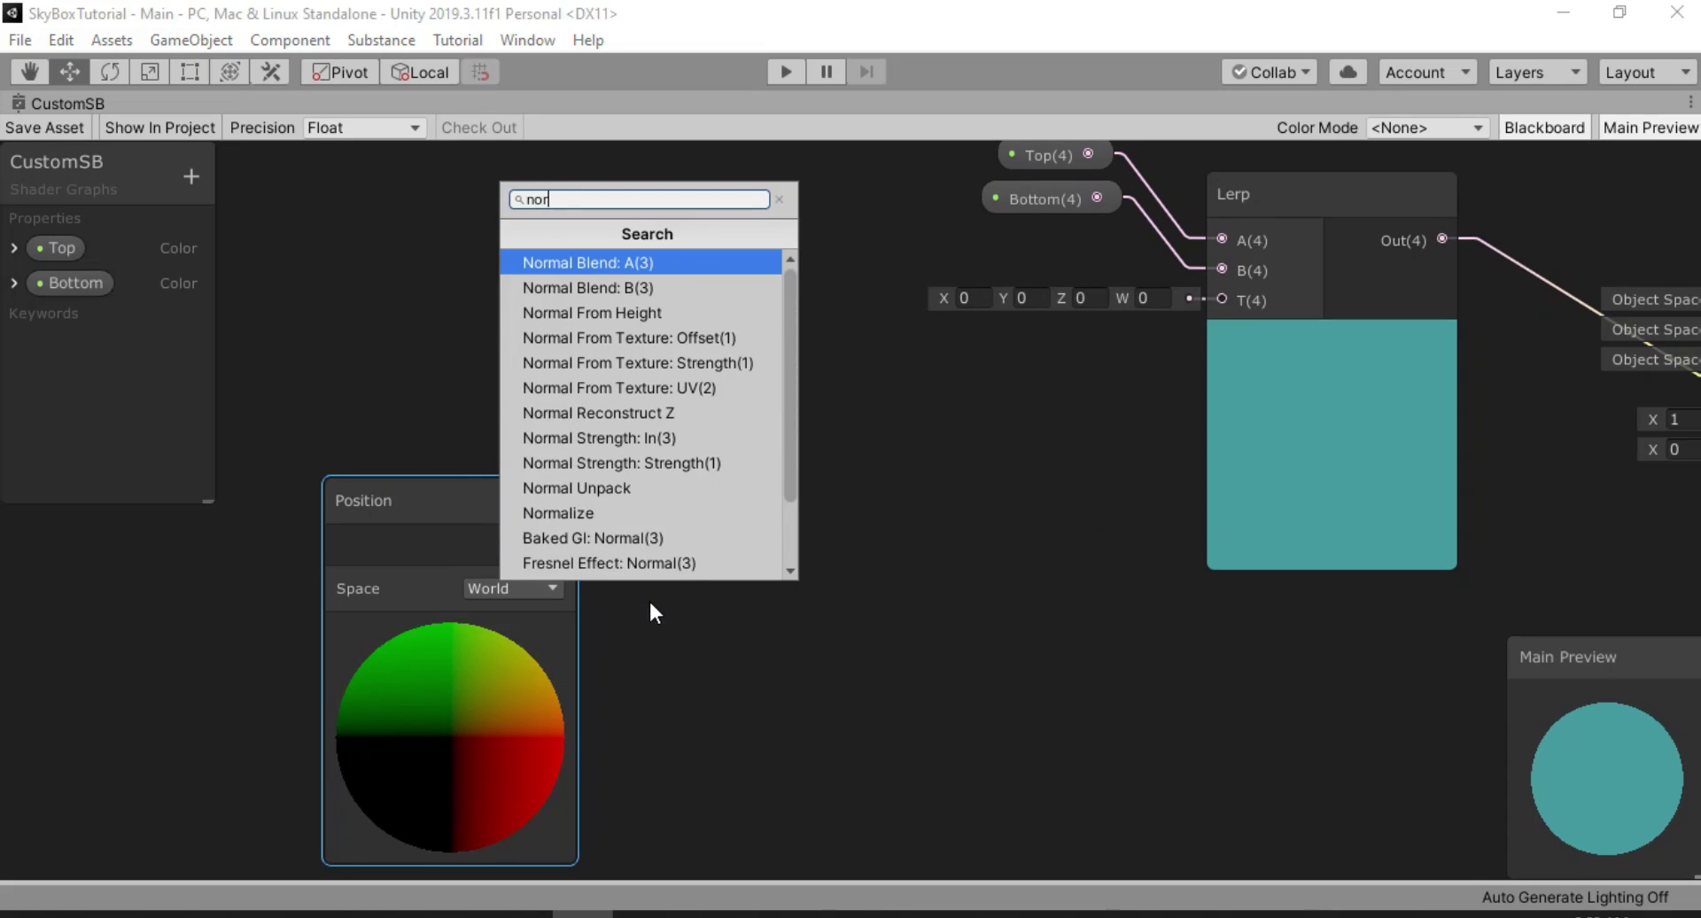
type("malize")
key("Return")
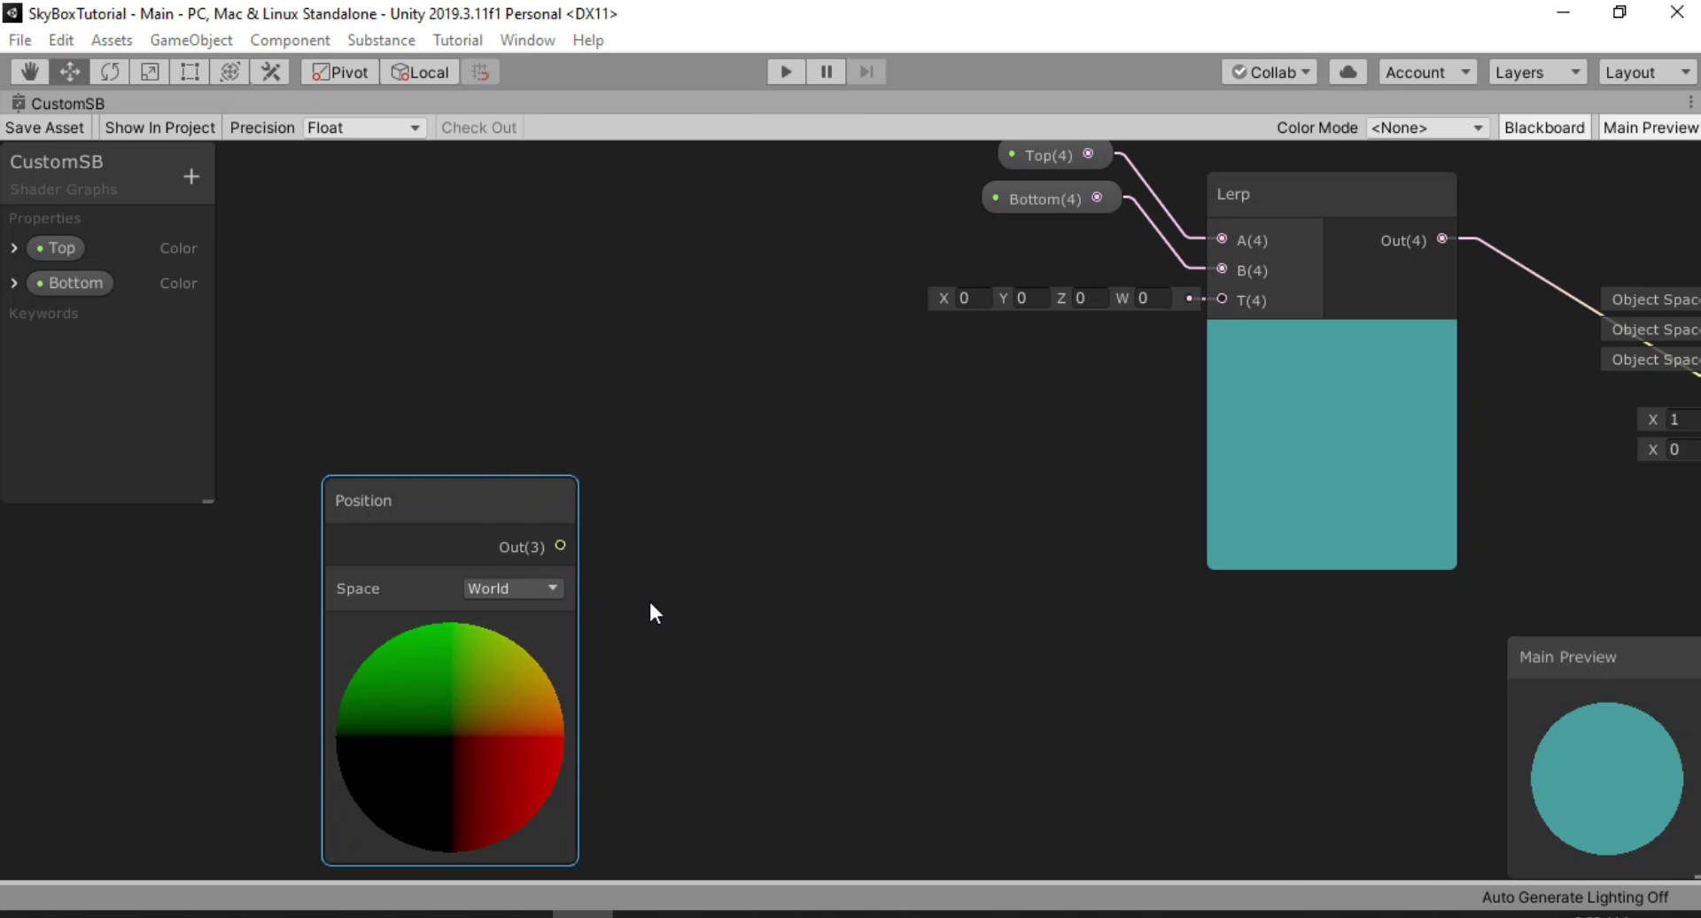
left_click(668, 581)
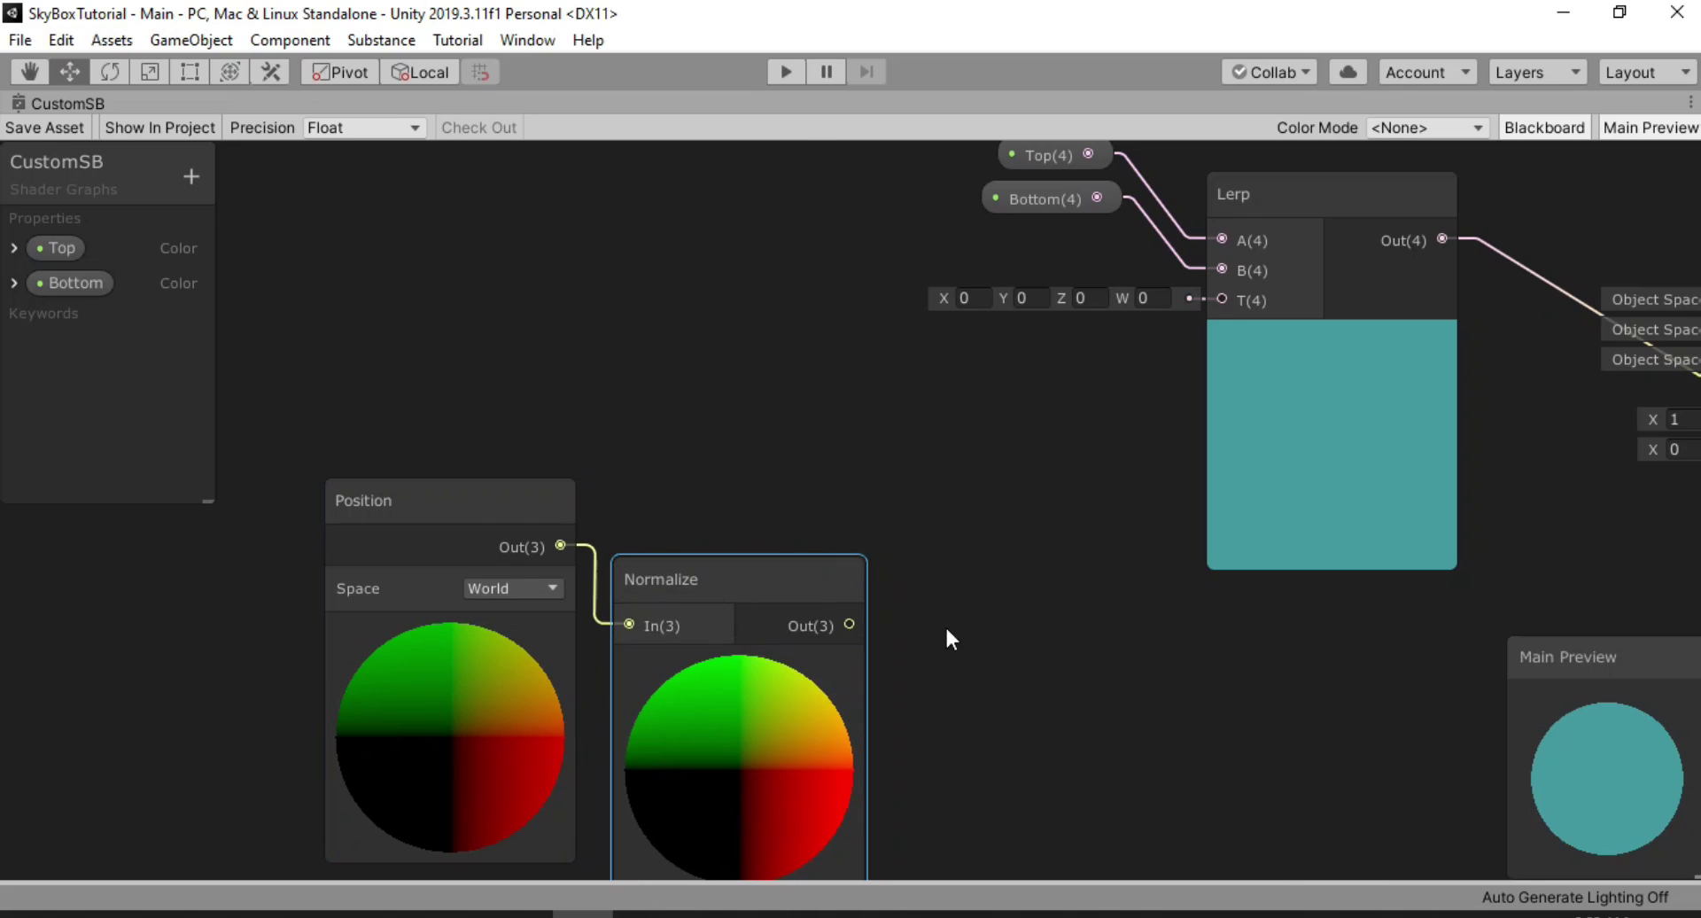
Move the Position and Normalize nodes together further down, away from the Lerp node
middle_click_drag(945, 625, 892, 445)
scroll(790, 440, "down", 2)
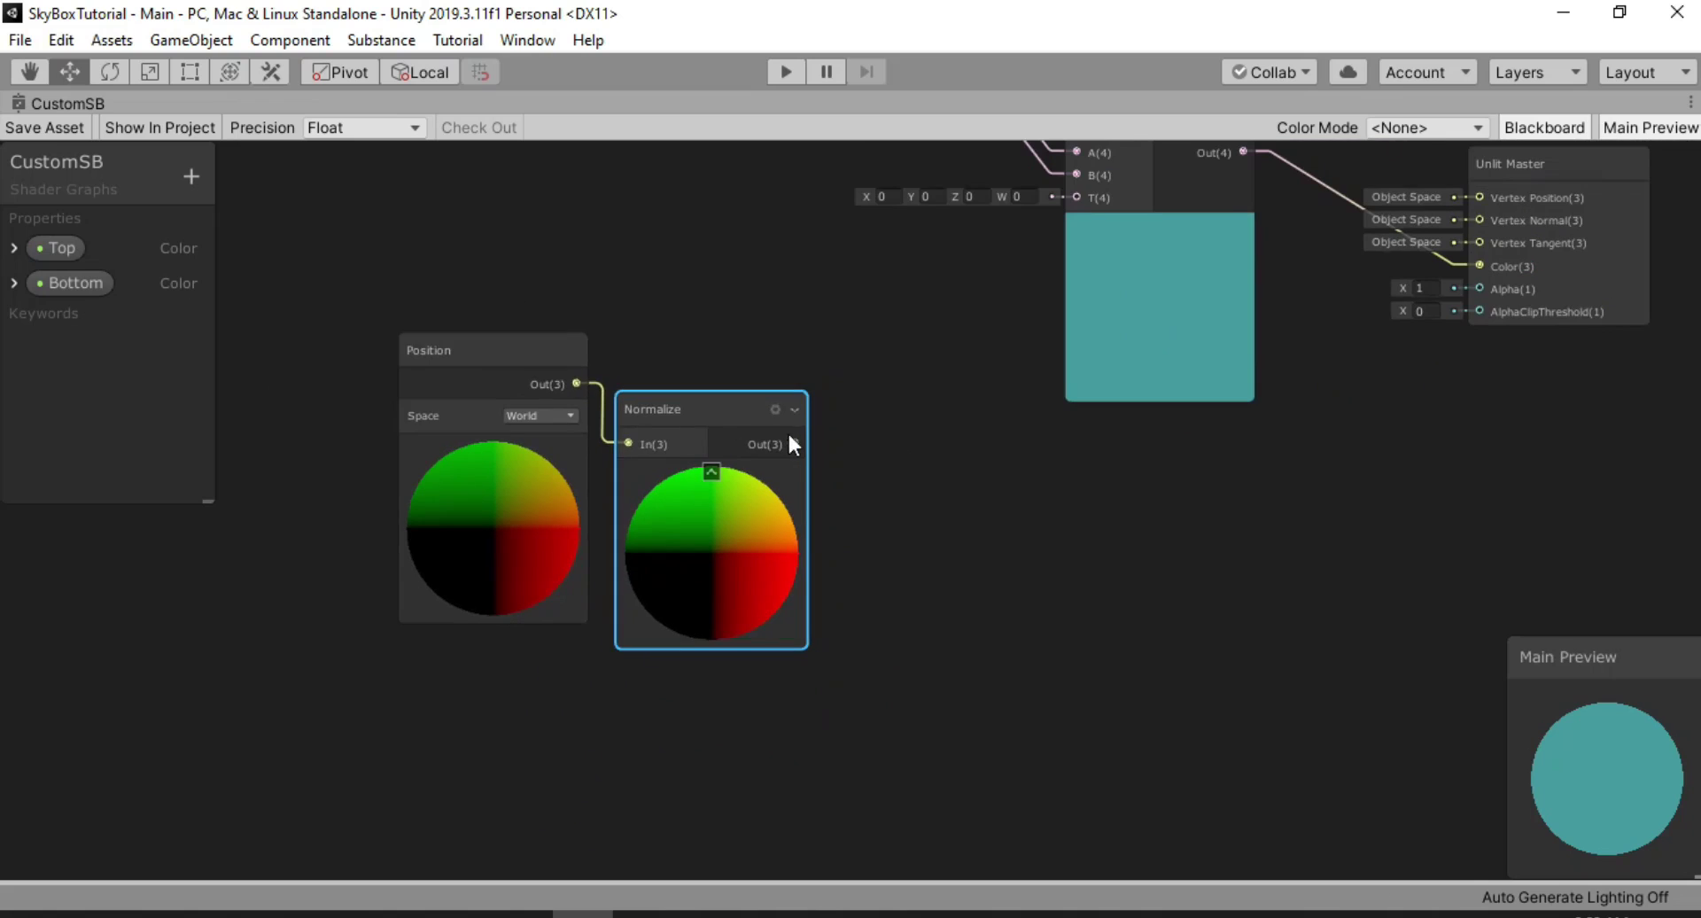
left_click_drag(503, 287, 807, 513)
left_click_drag(689, 419, 686, 530)
left_click_drag(970, 534, 891, 510, "alt")
left_click(780, 525)
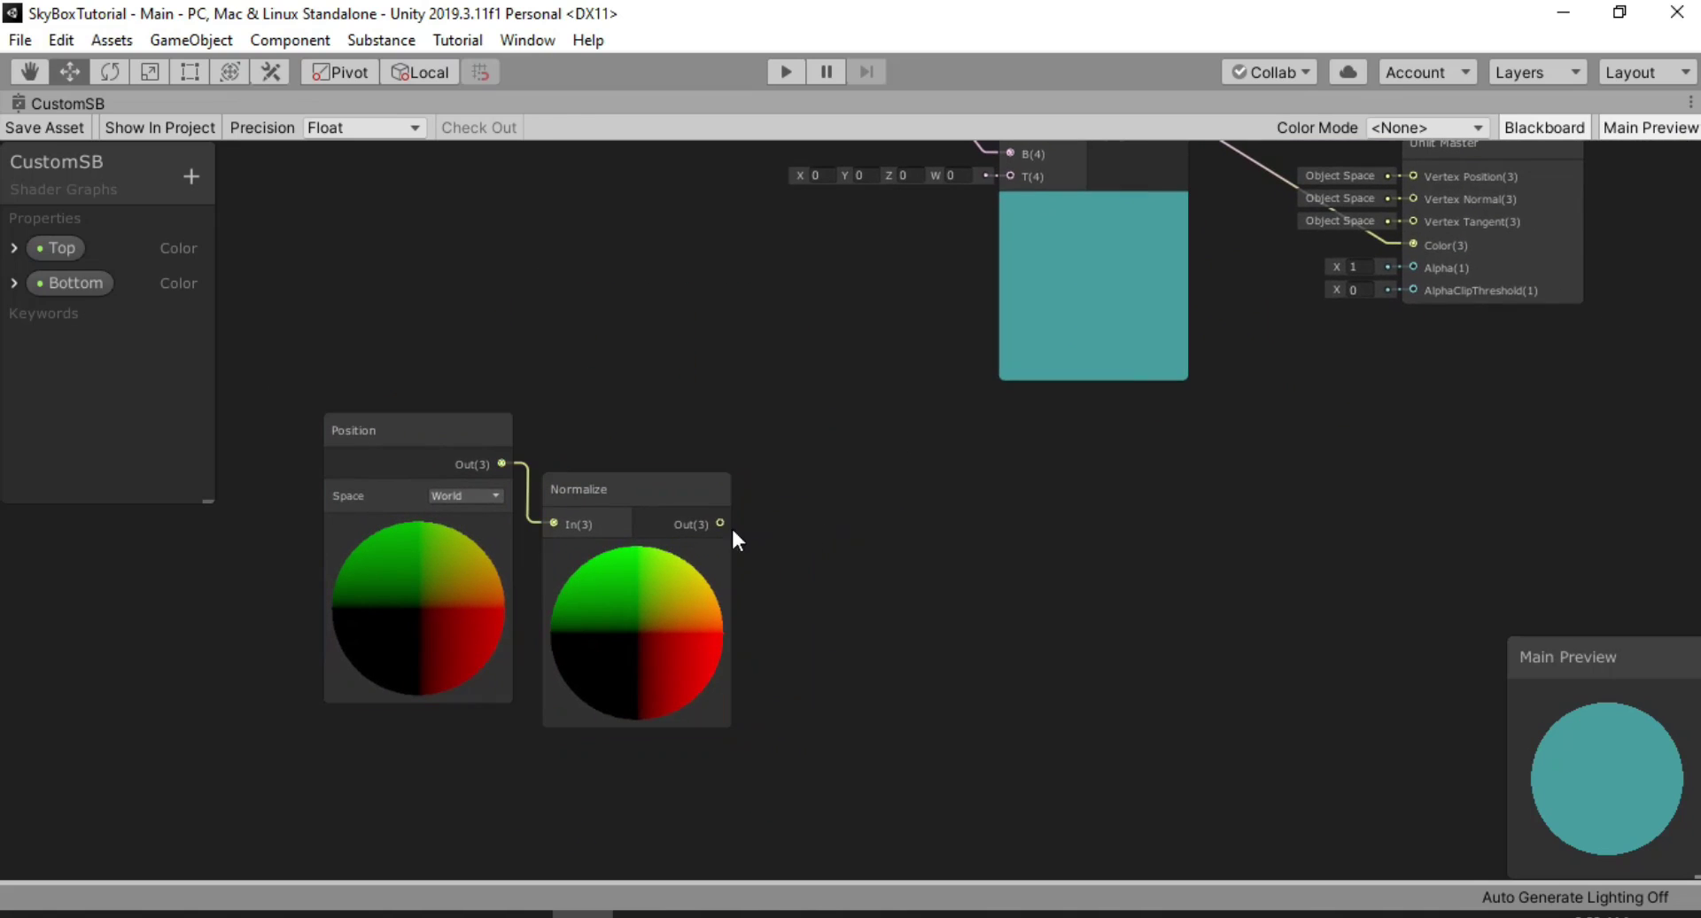
Add a Split node fed by the Normalize output and place it just to the right of Normalize
left_click_drag(725, 524, 768, 550)
type("split")
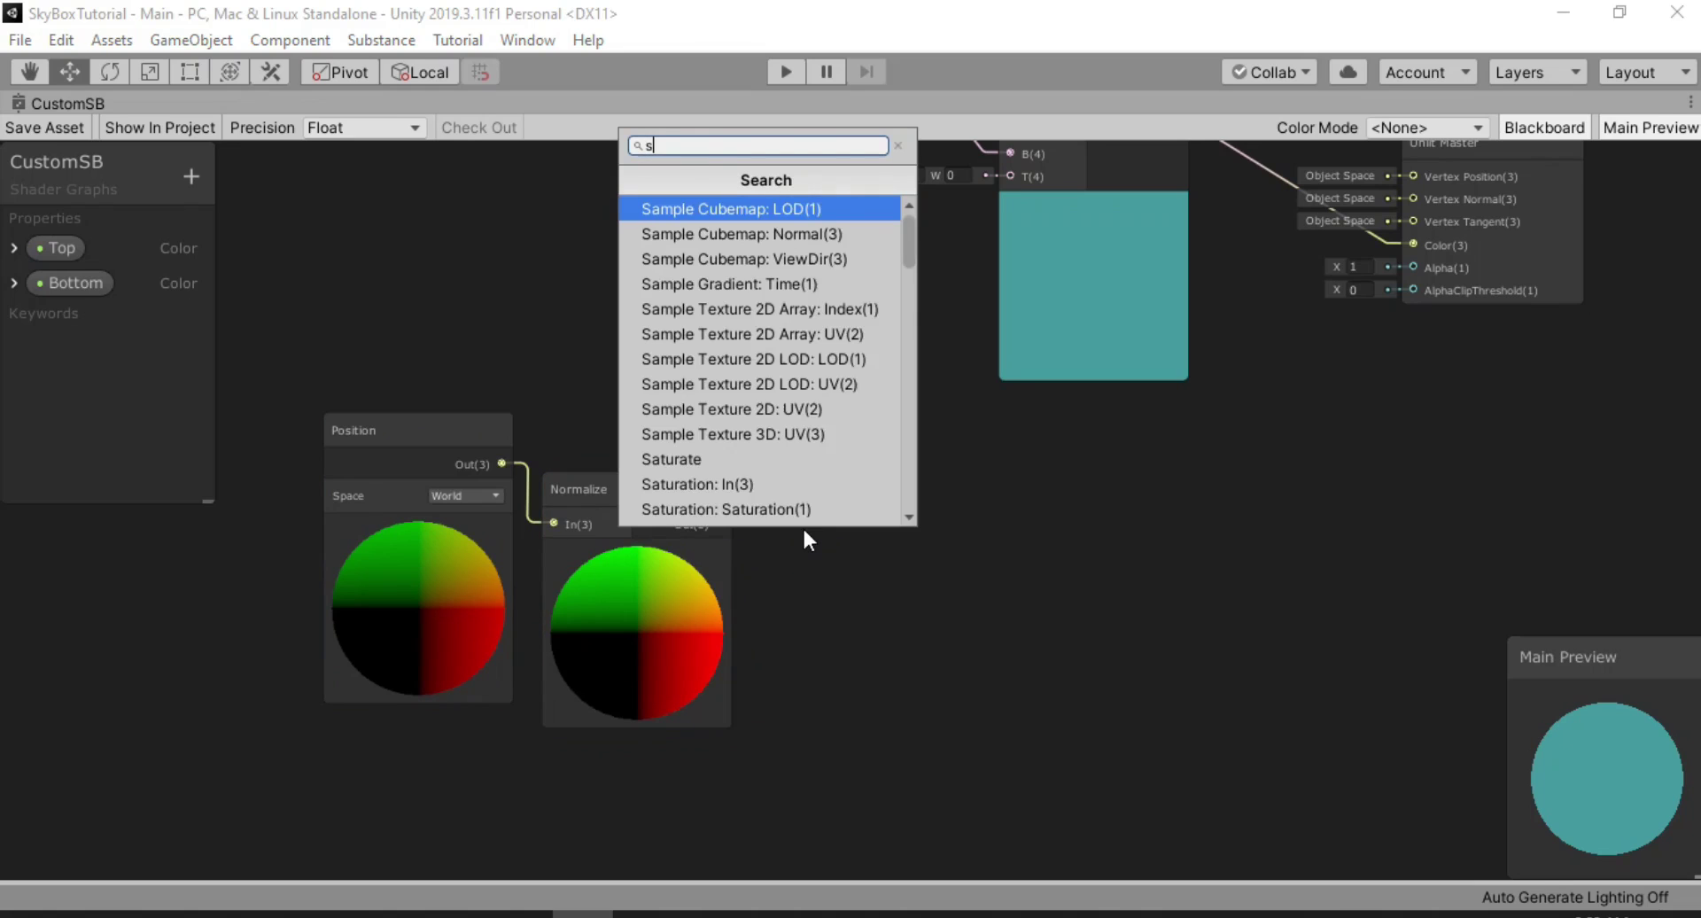
key("Return")
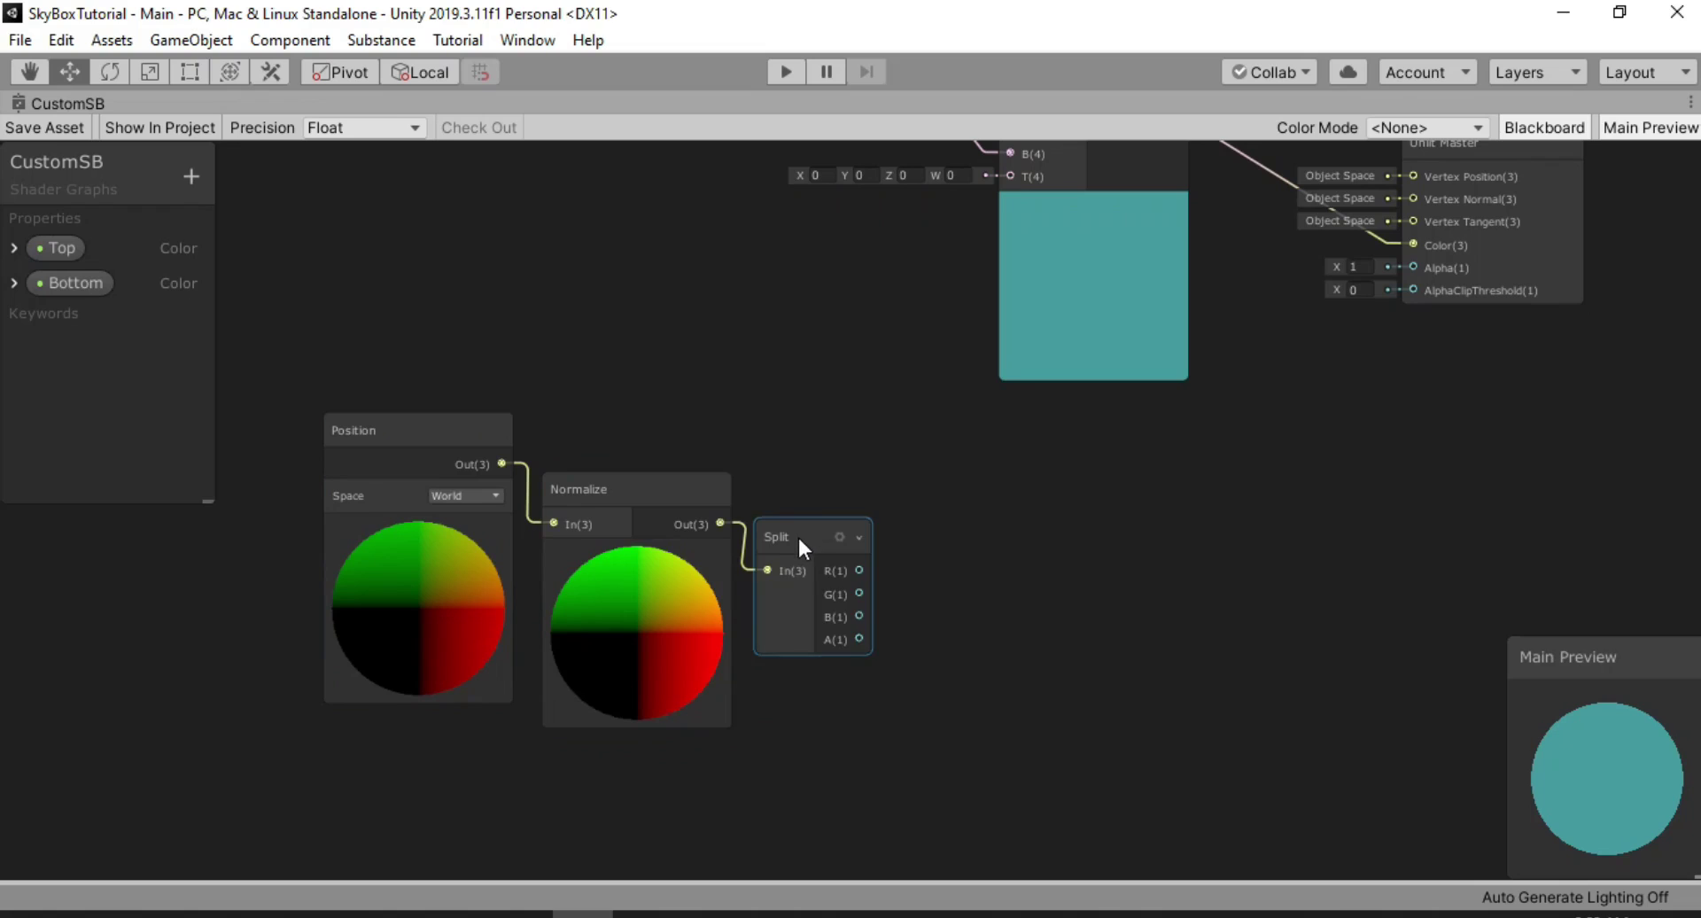
left_click_drag(799, 533, 805, 536)
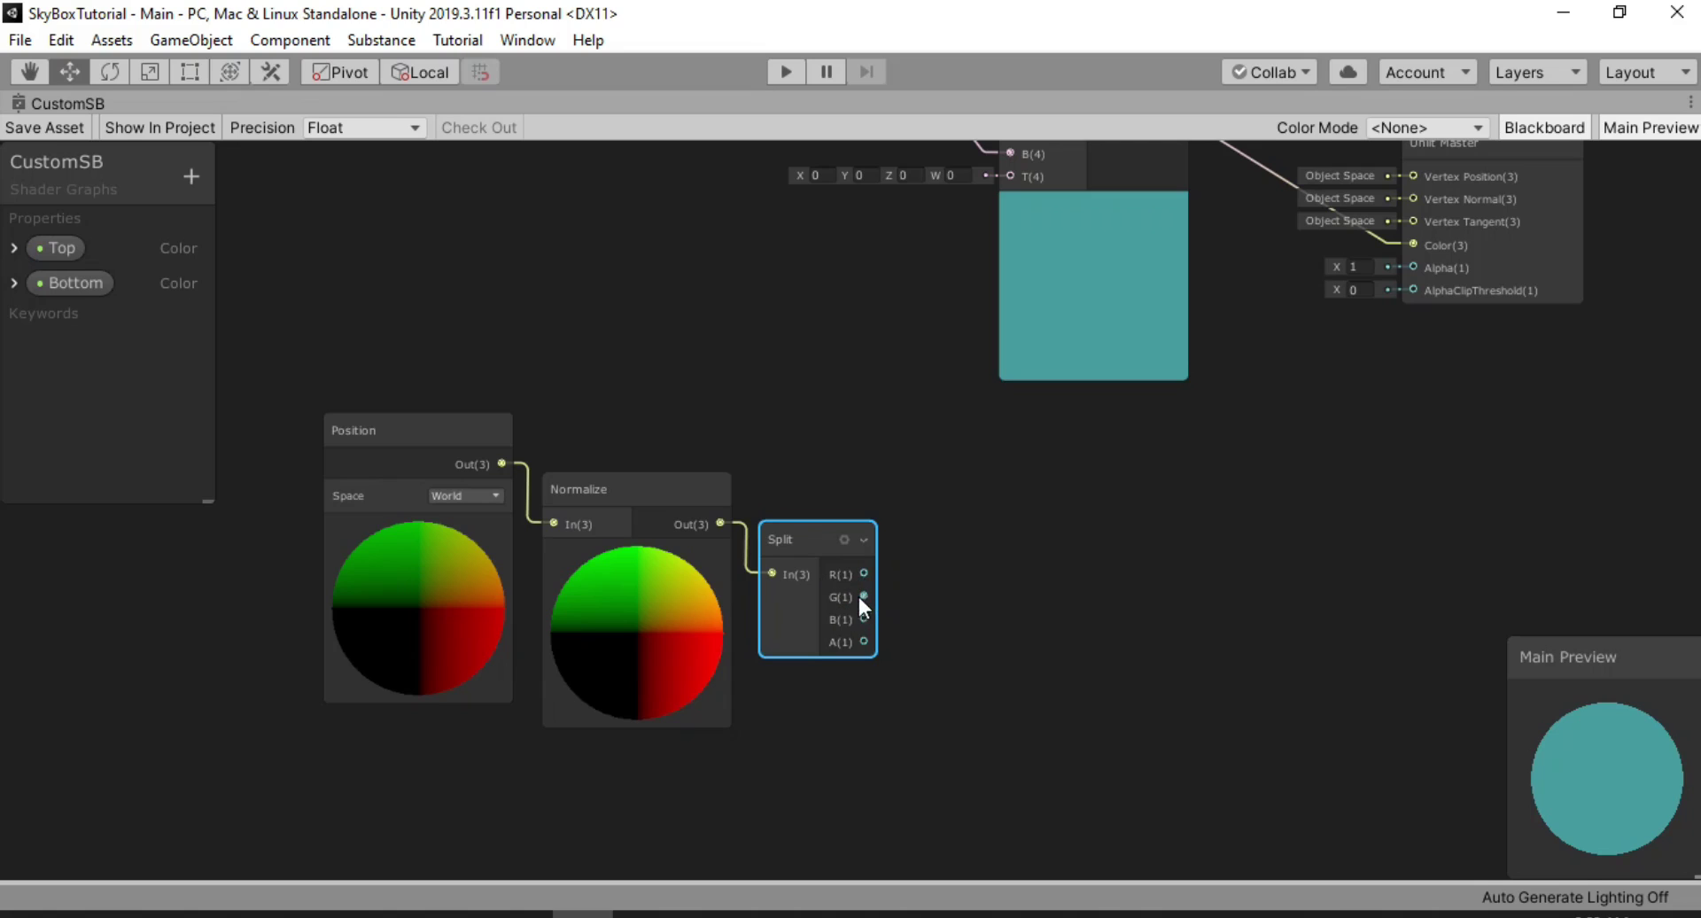
Add a Remap node and place it to the right of the Split node, slightly lower
left_click(954, 524)
right_click(954, 525)
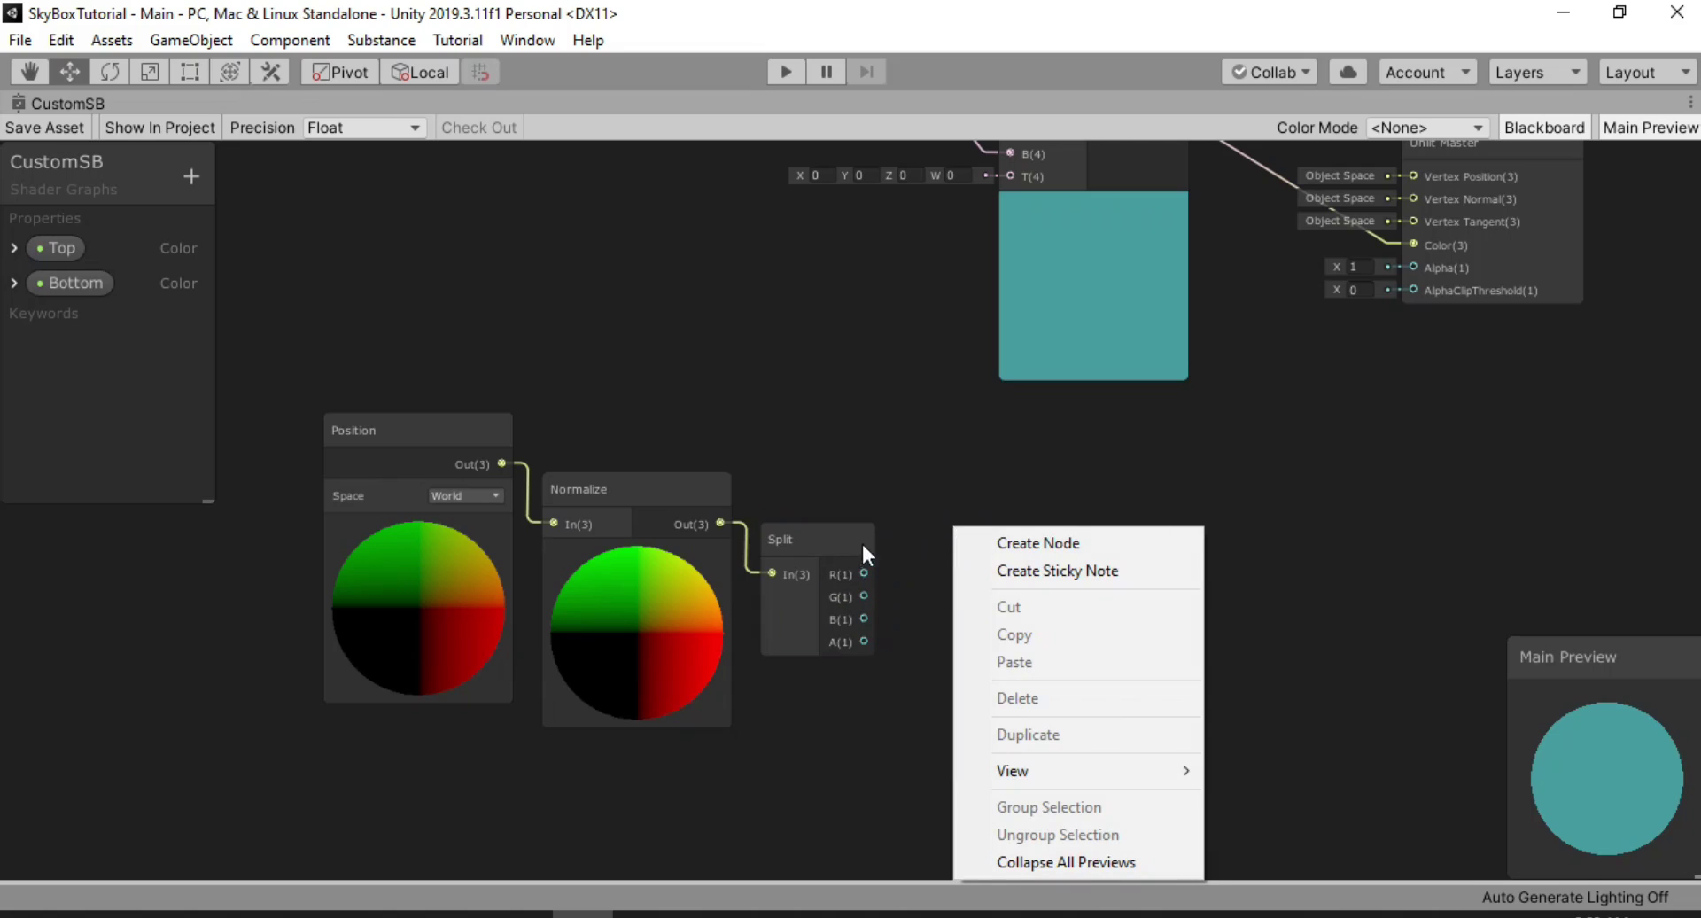
left_click(1038, 545)
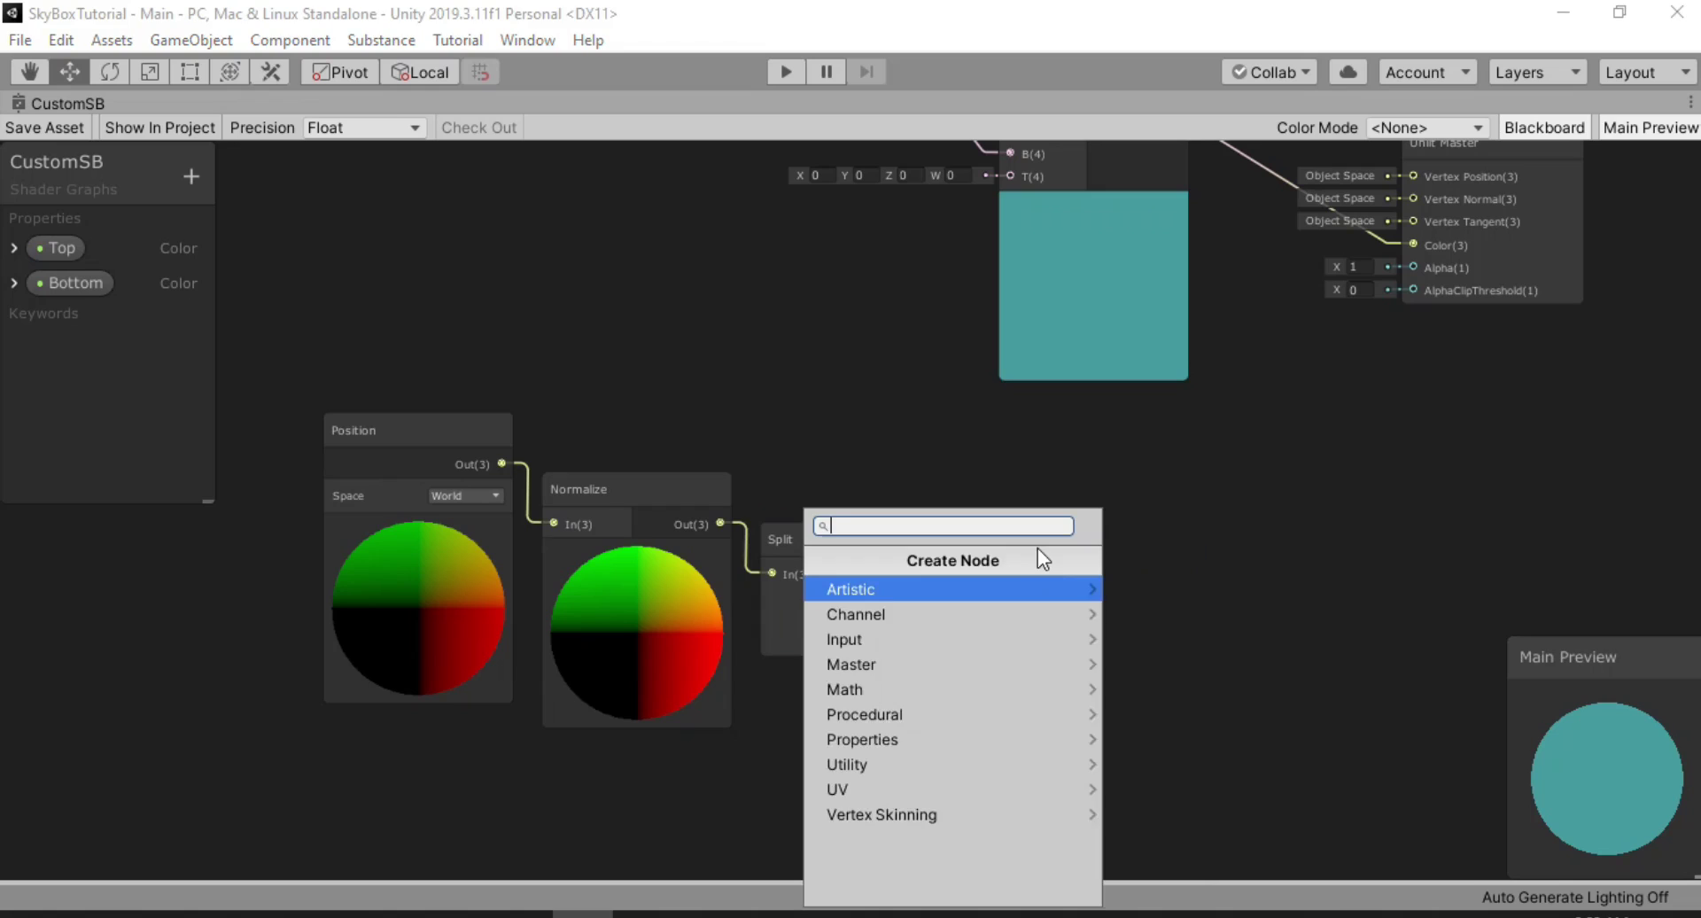
type("remap")
key("Return")
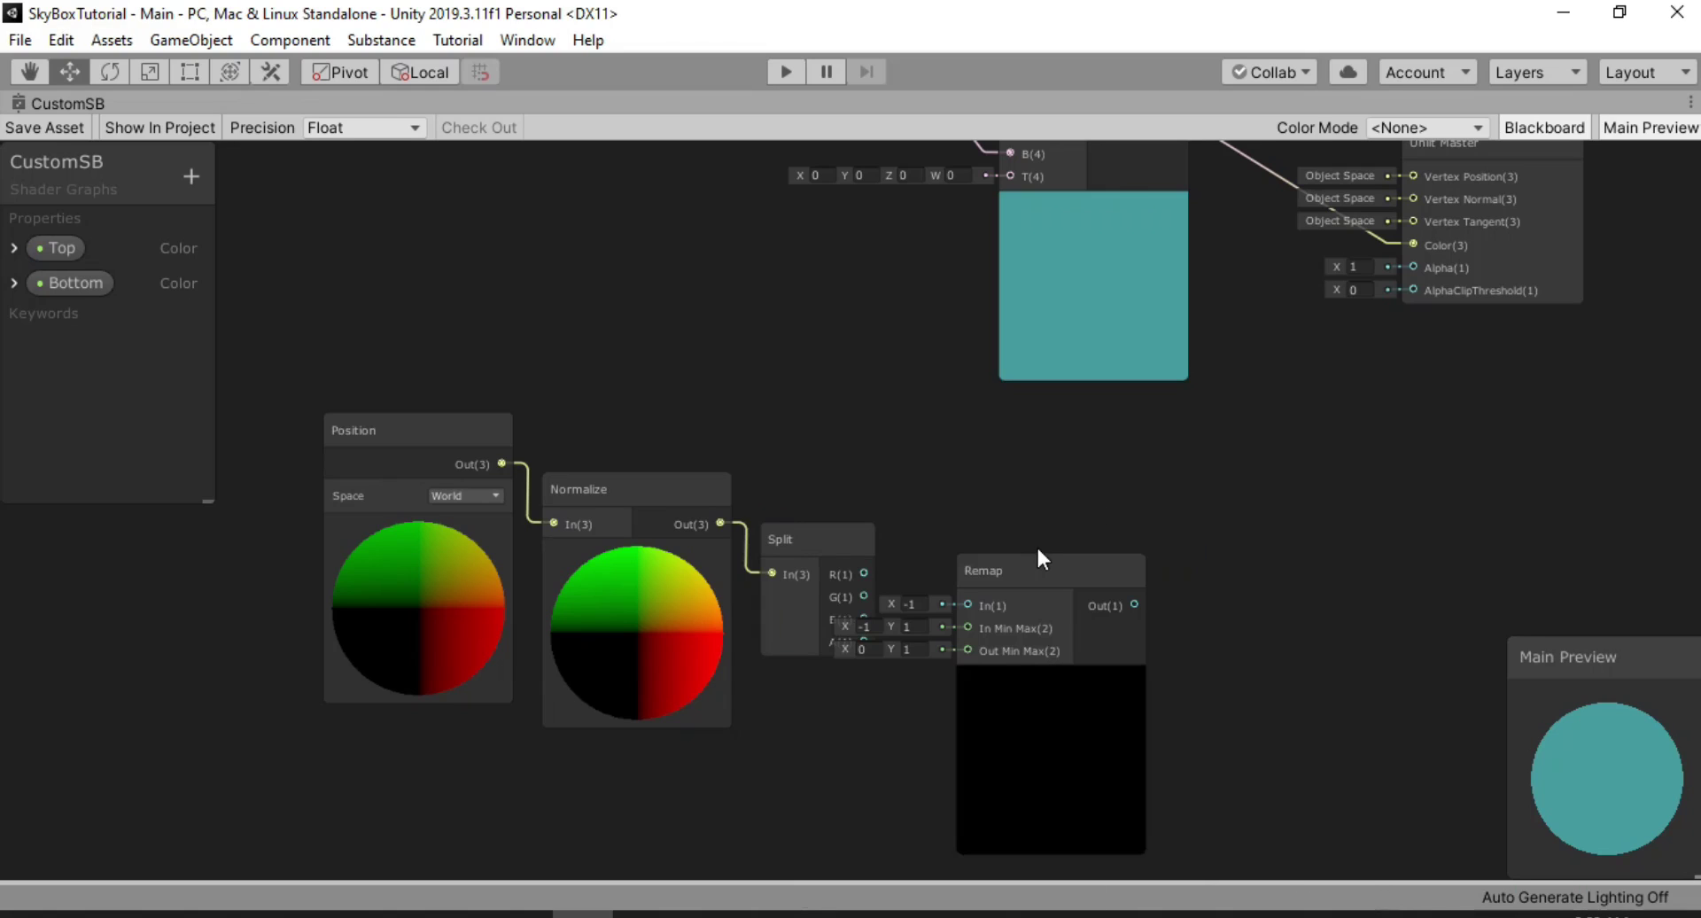
left_click_drag(1002, 570, 1005, 584)
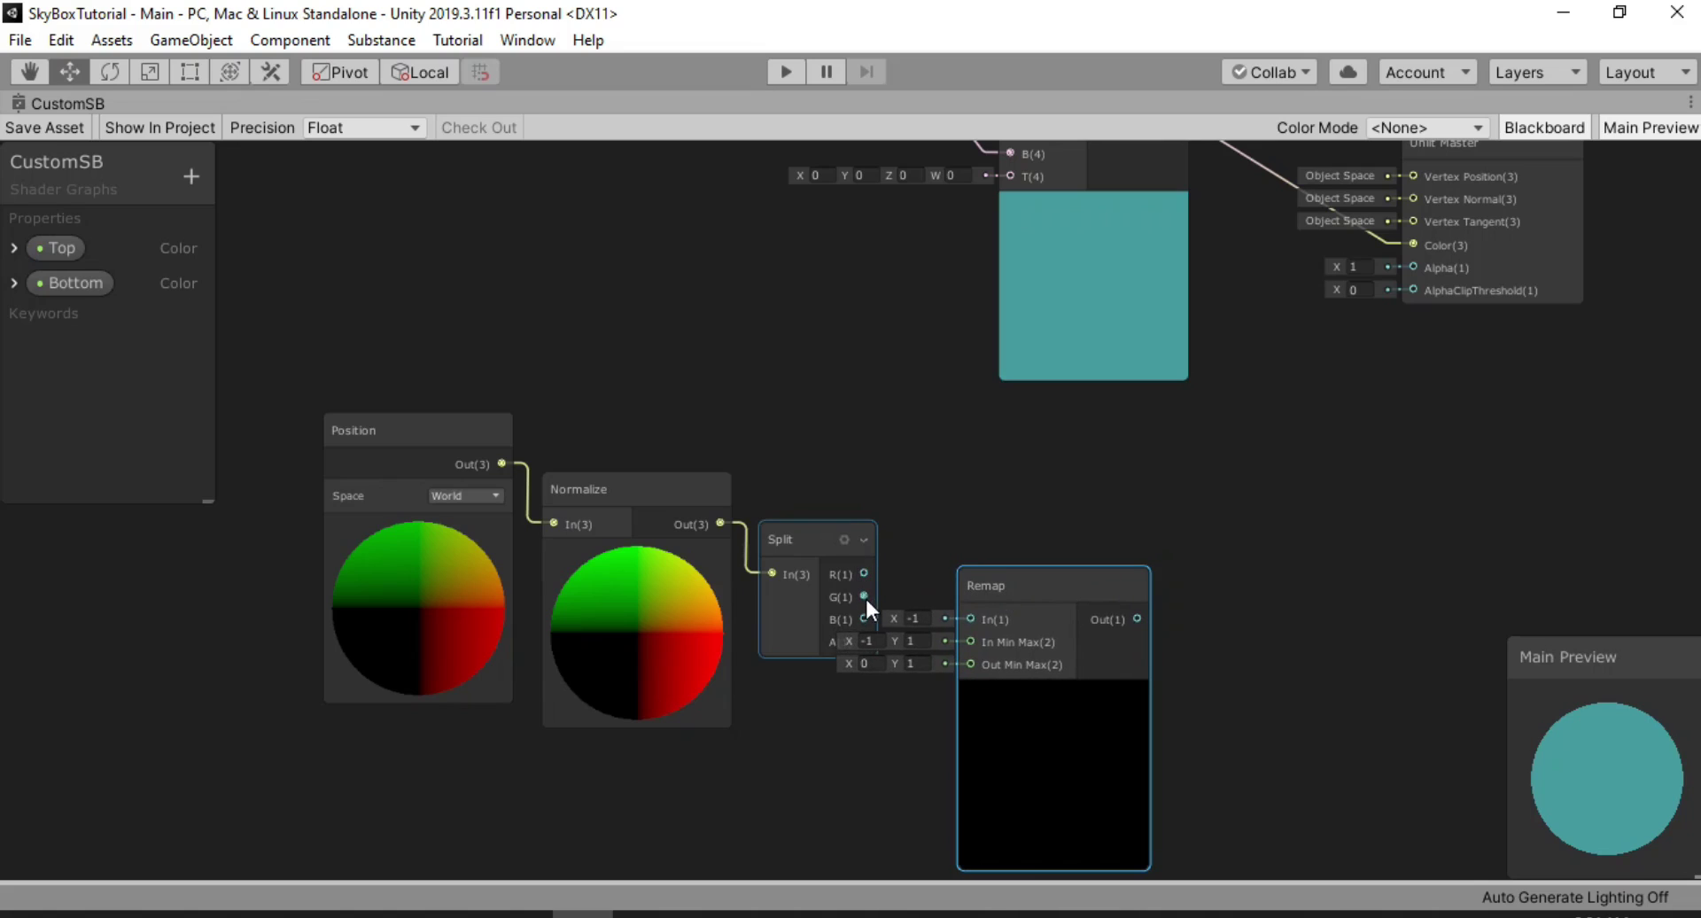
Connect the Split node's G output to the Remap node's In input and move Remap closer to Split
left_click_drag(863, 597, 932, 620)
middle_click_drag(945, 551, 939, 493)
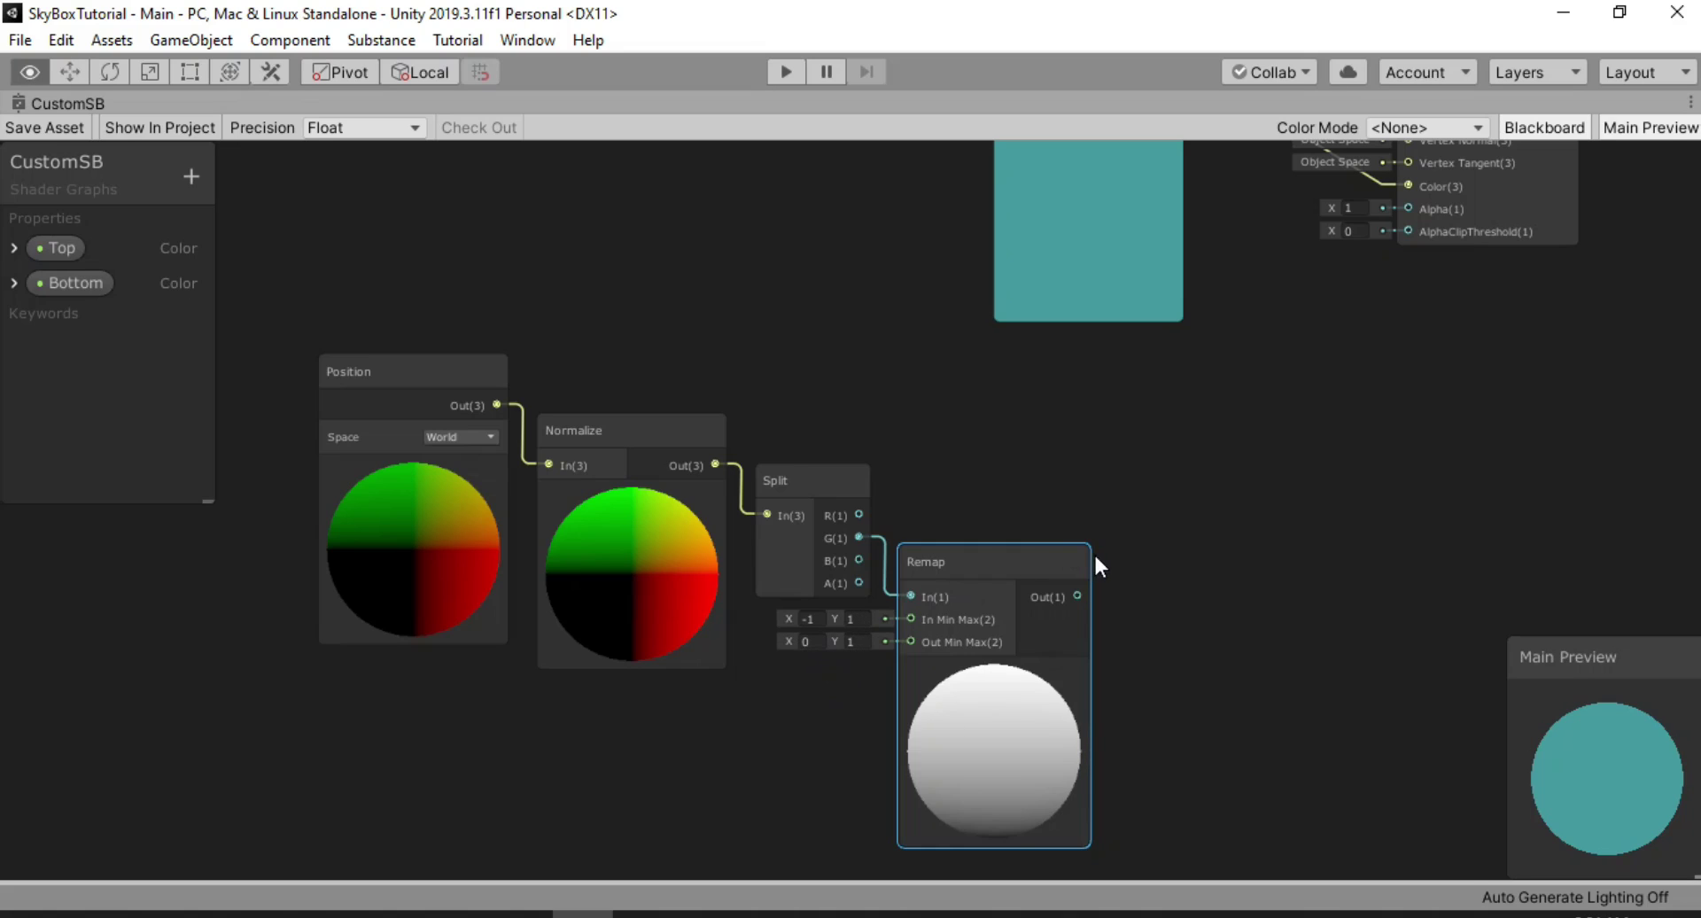
Add a Power node with its A input fed by the Remap output and place it just to the right of Remap
left_click_drag(1094, 551, 936, 497, "alt")
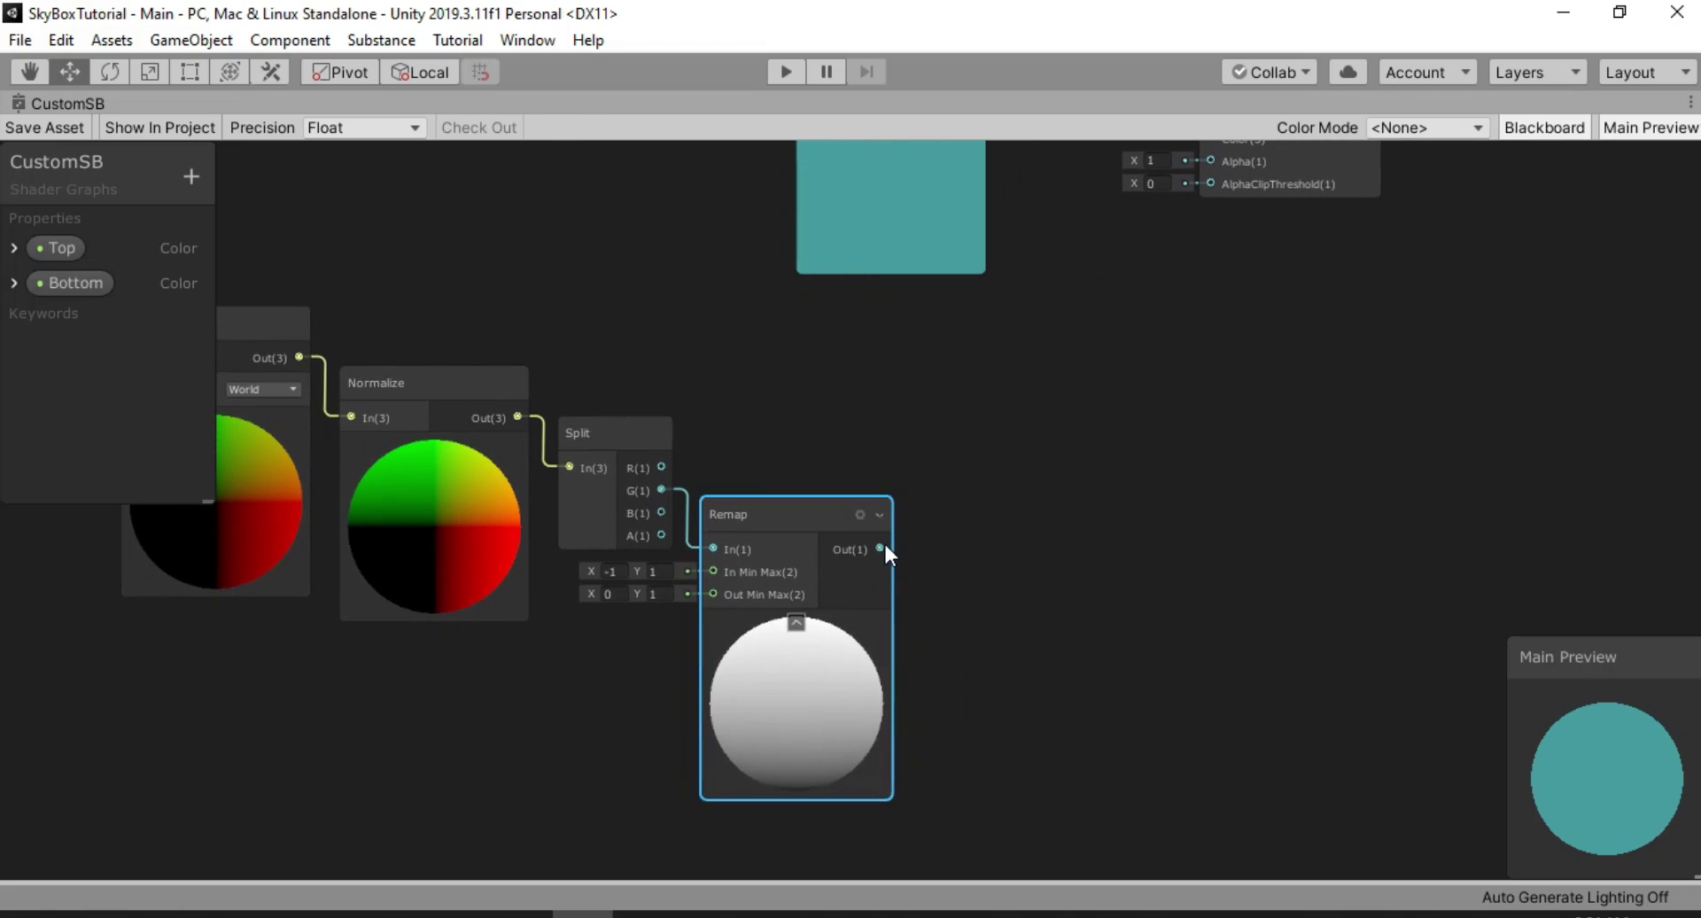
left_click_drag(882, 547, 939, 555)
type("pow")
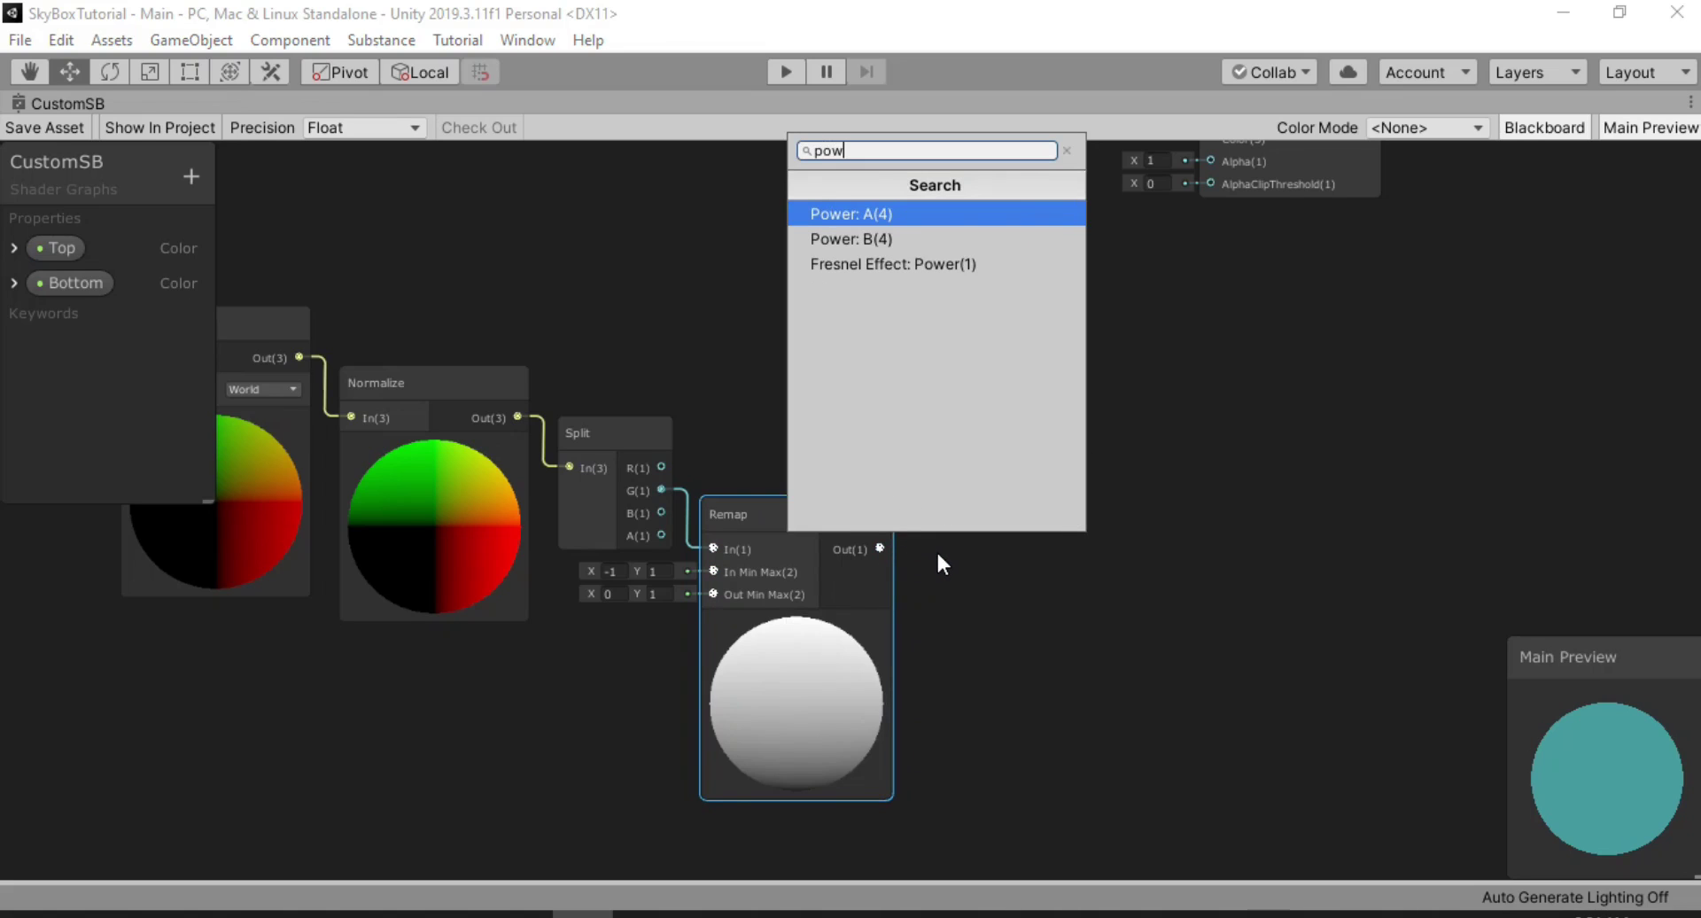
key("Return")
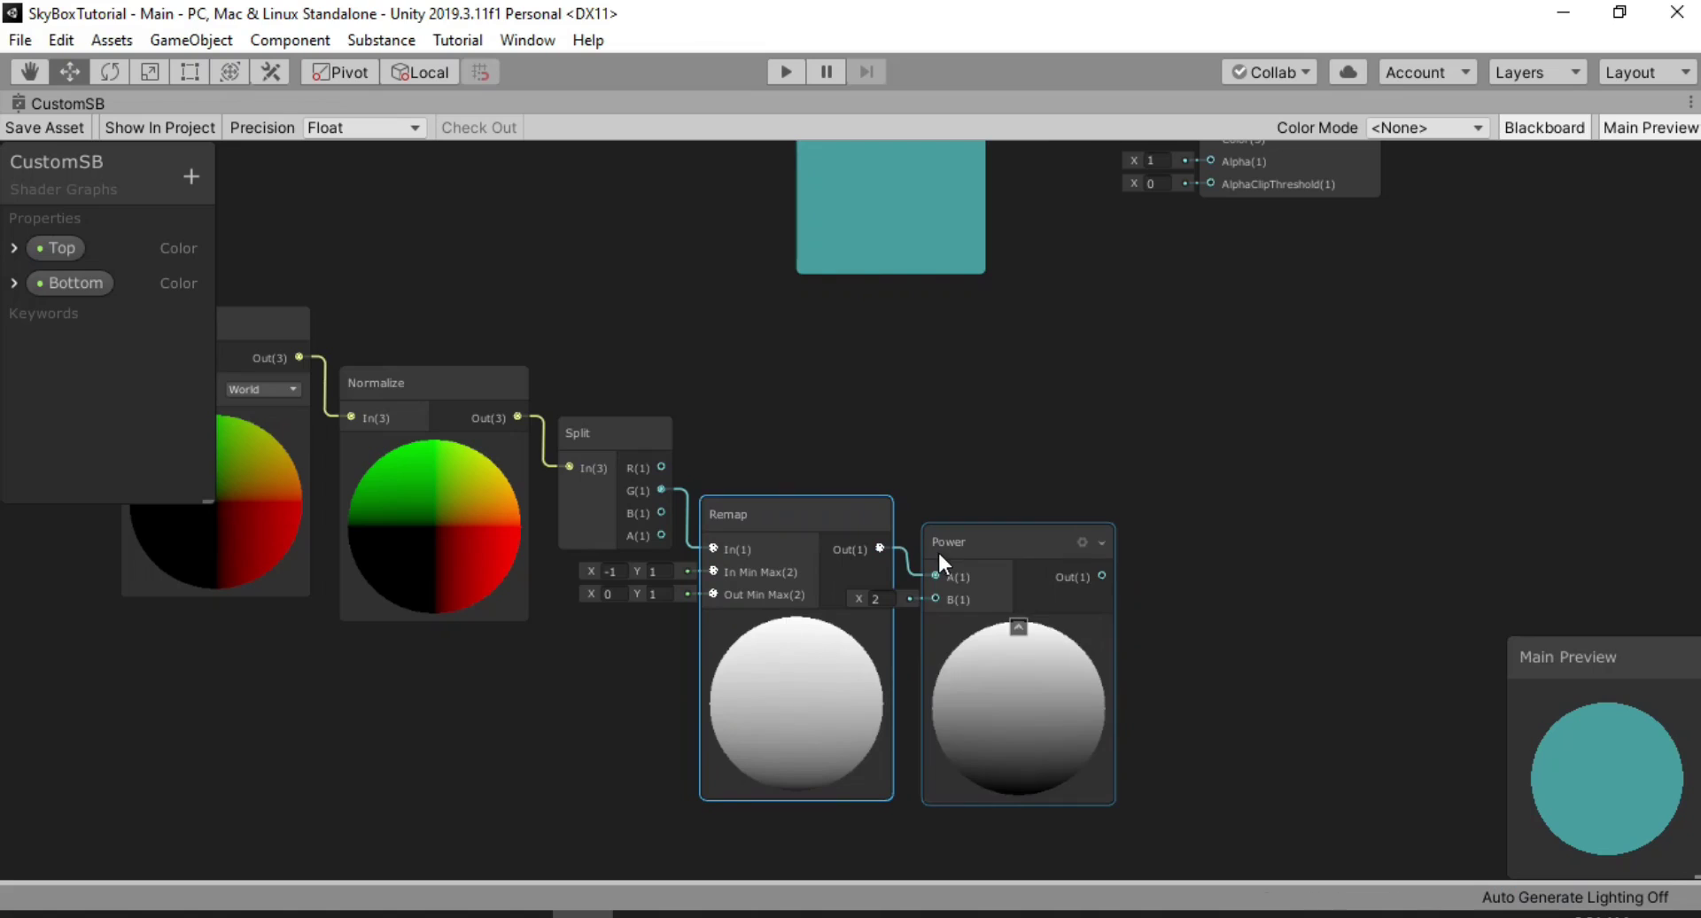
left_click_drag(957, 550, 970, 549)
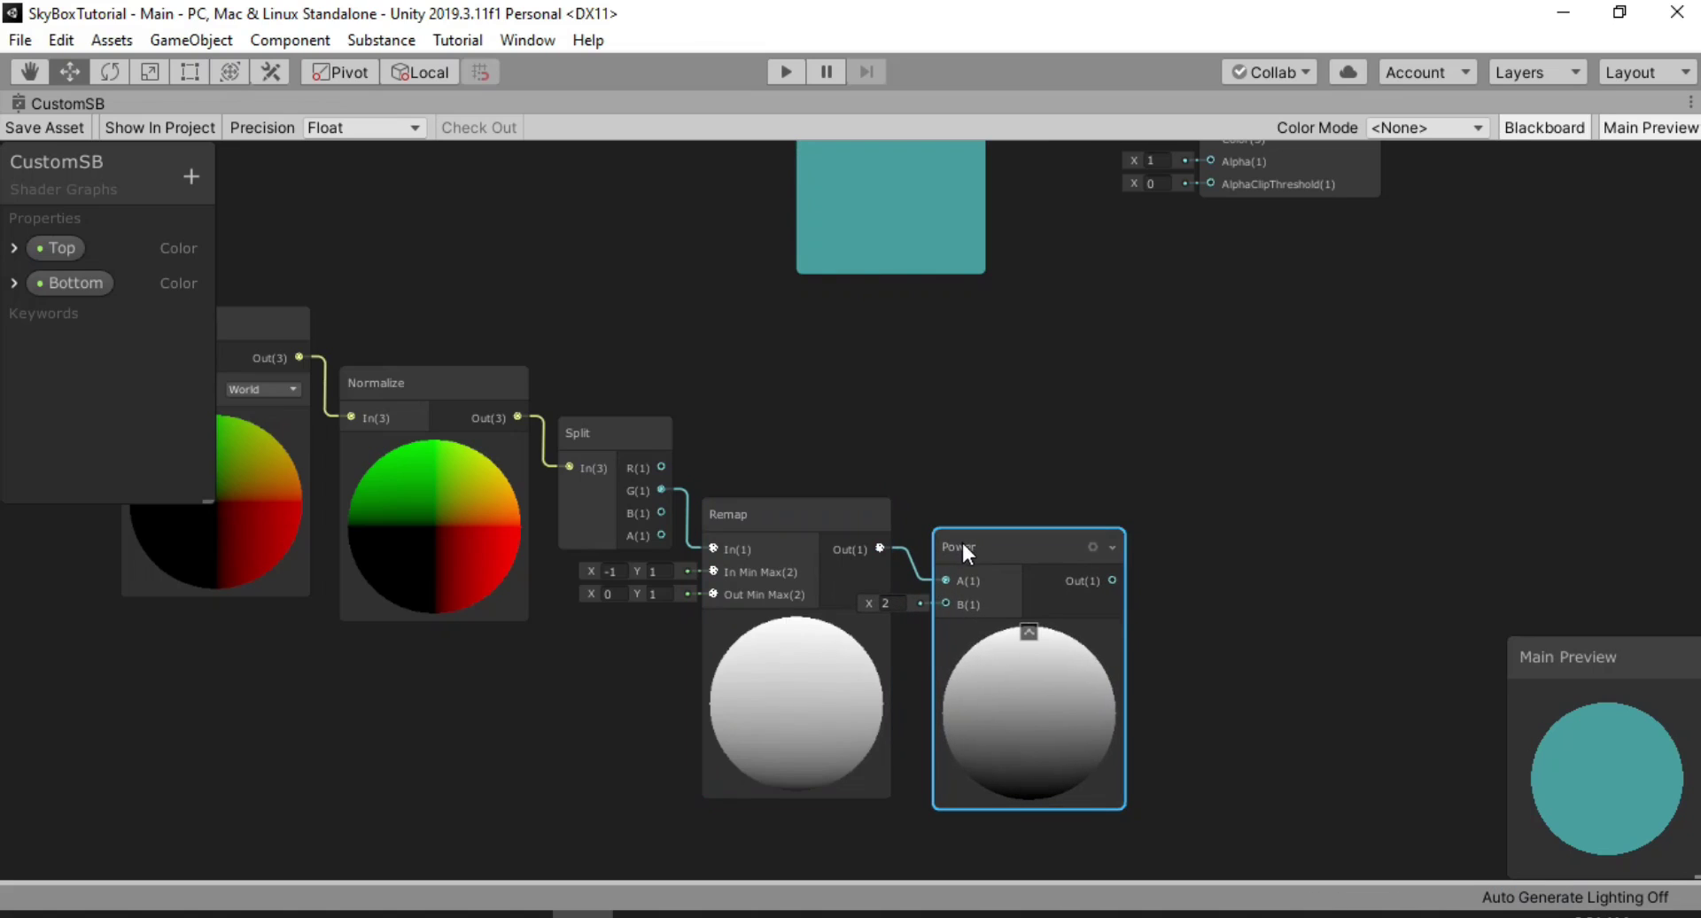
Collapse the Remap node's preview, raise Remap level with Split, and shift the Power node slightly closer
left_click(798, 622)
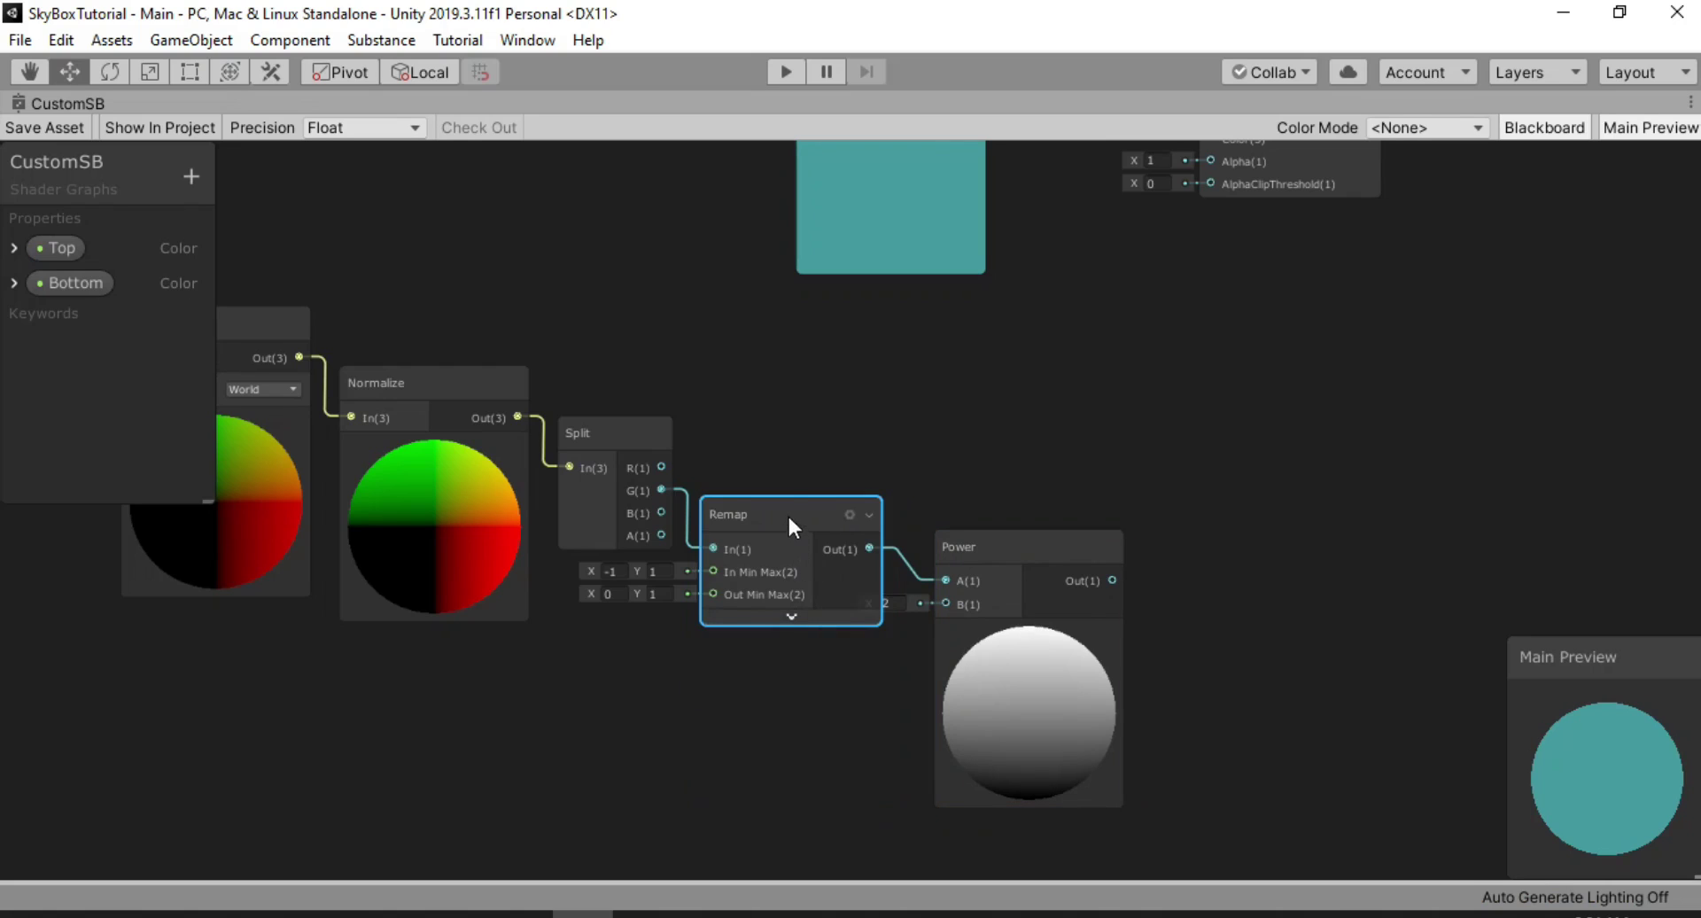
left_click_drag(788, 520, 788, 455)
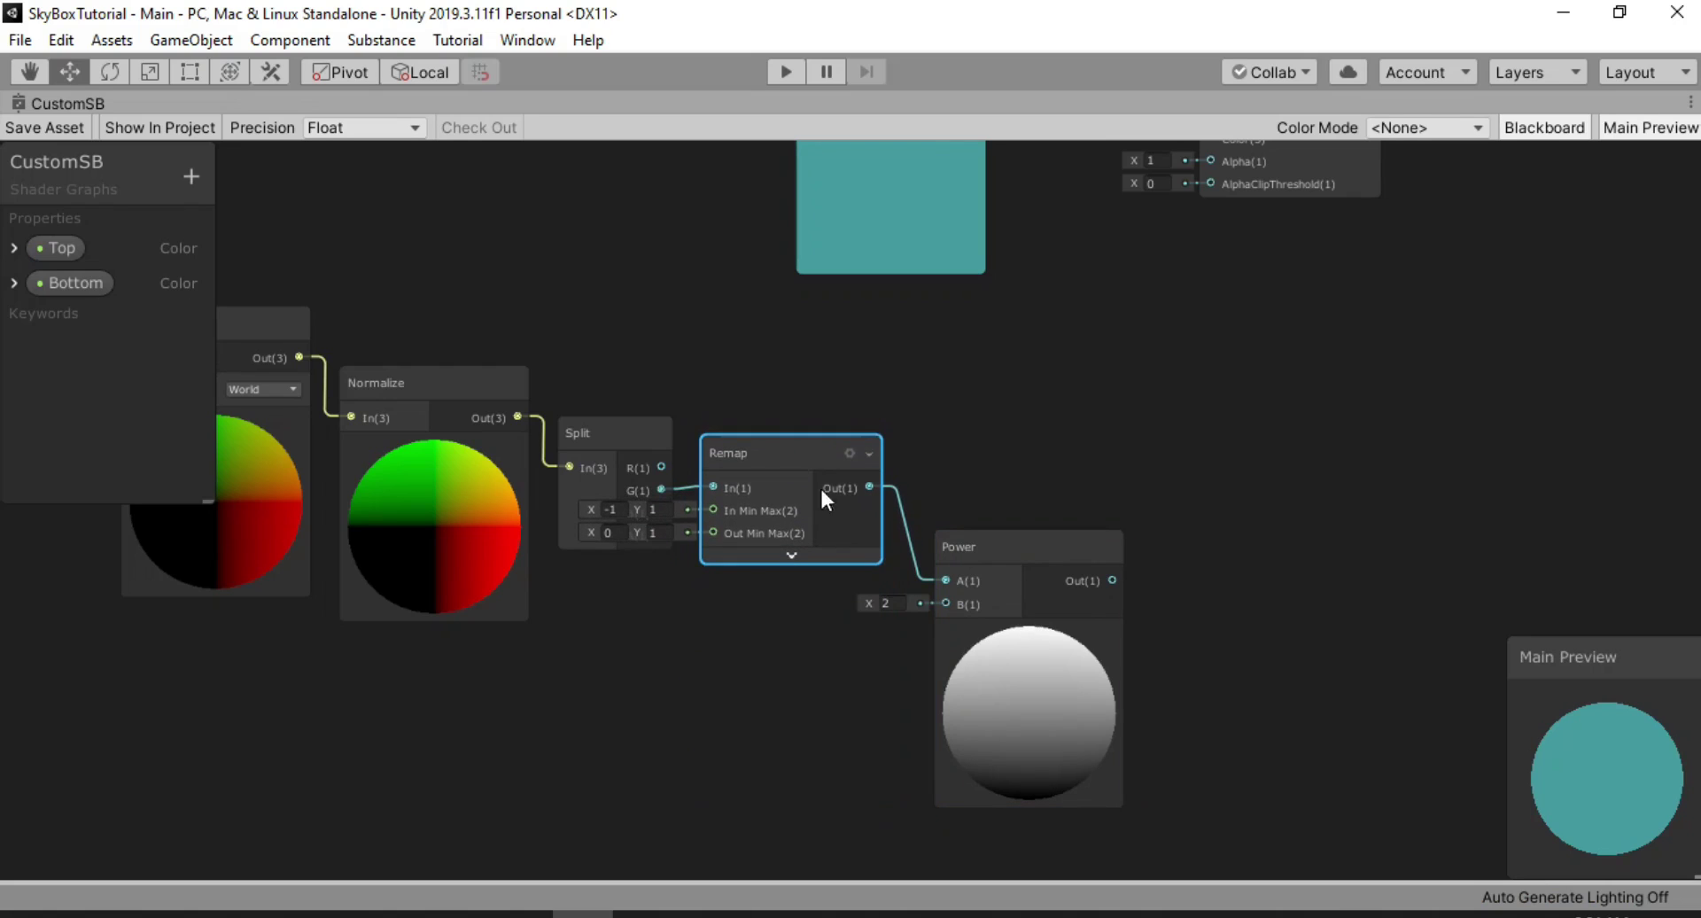
left_click_drag(985, 548, 961, 555)
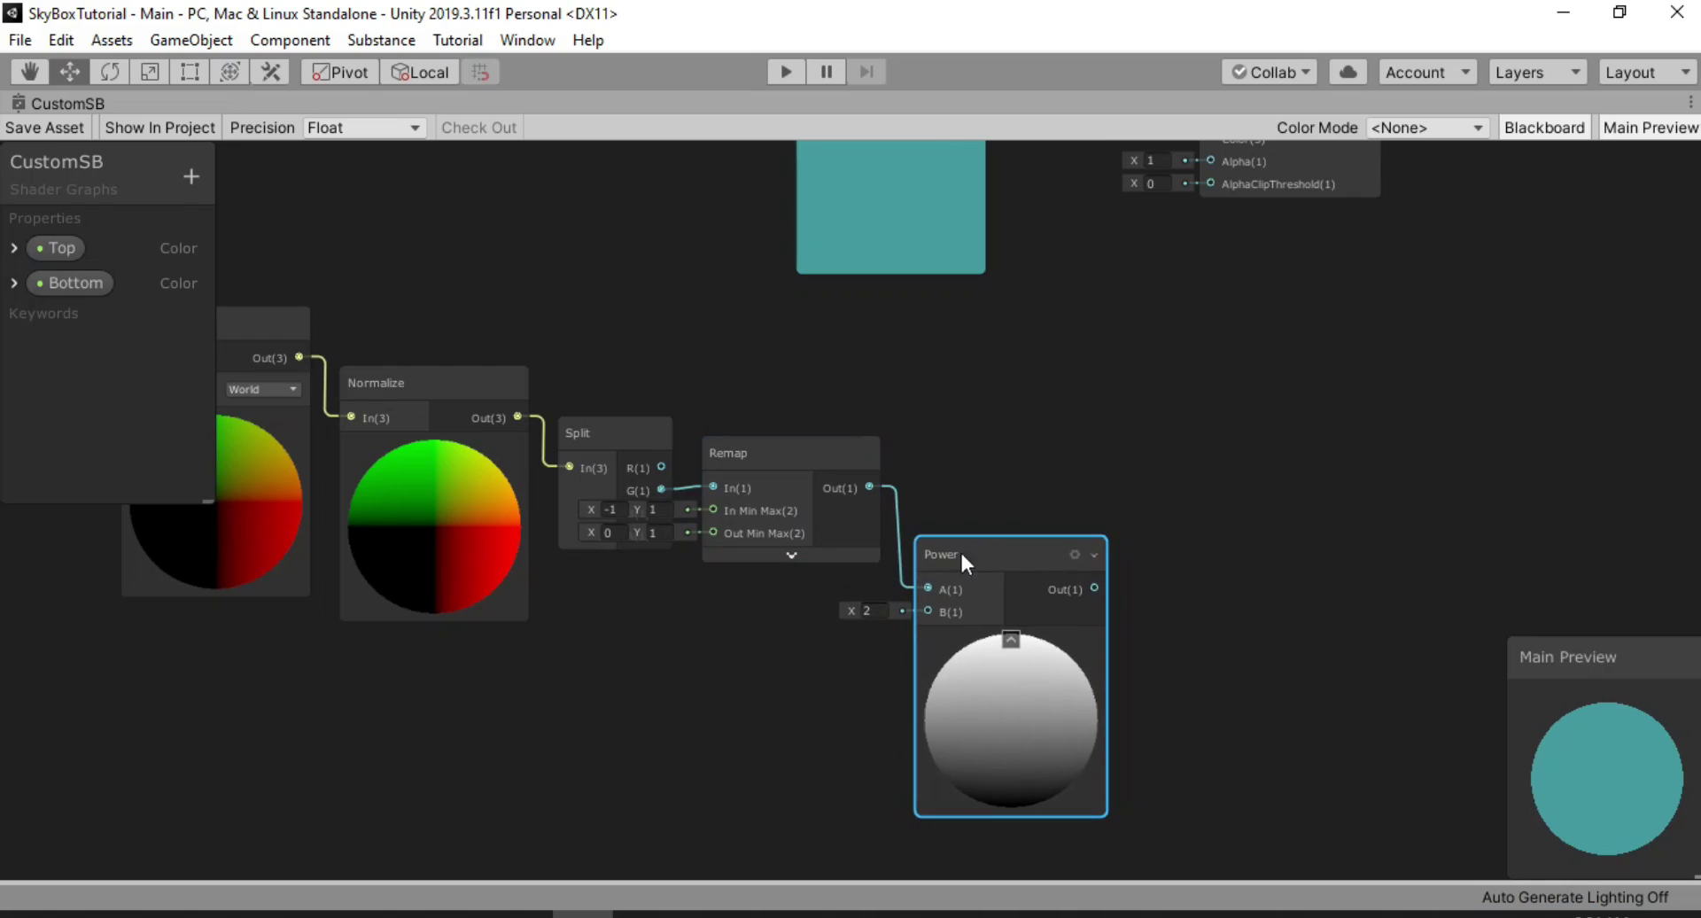
Set the Power node's B value to 3
mouse_move(856, 613)
left_mouse_down()
mouse_move(1005, 626)
mouse_move(875, 635)
mouse_move(962, 636)
mouse_move(866, 656)
left_mouse_up()
left_click(874, 611)
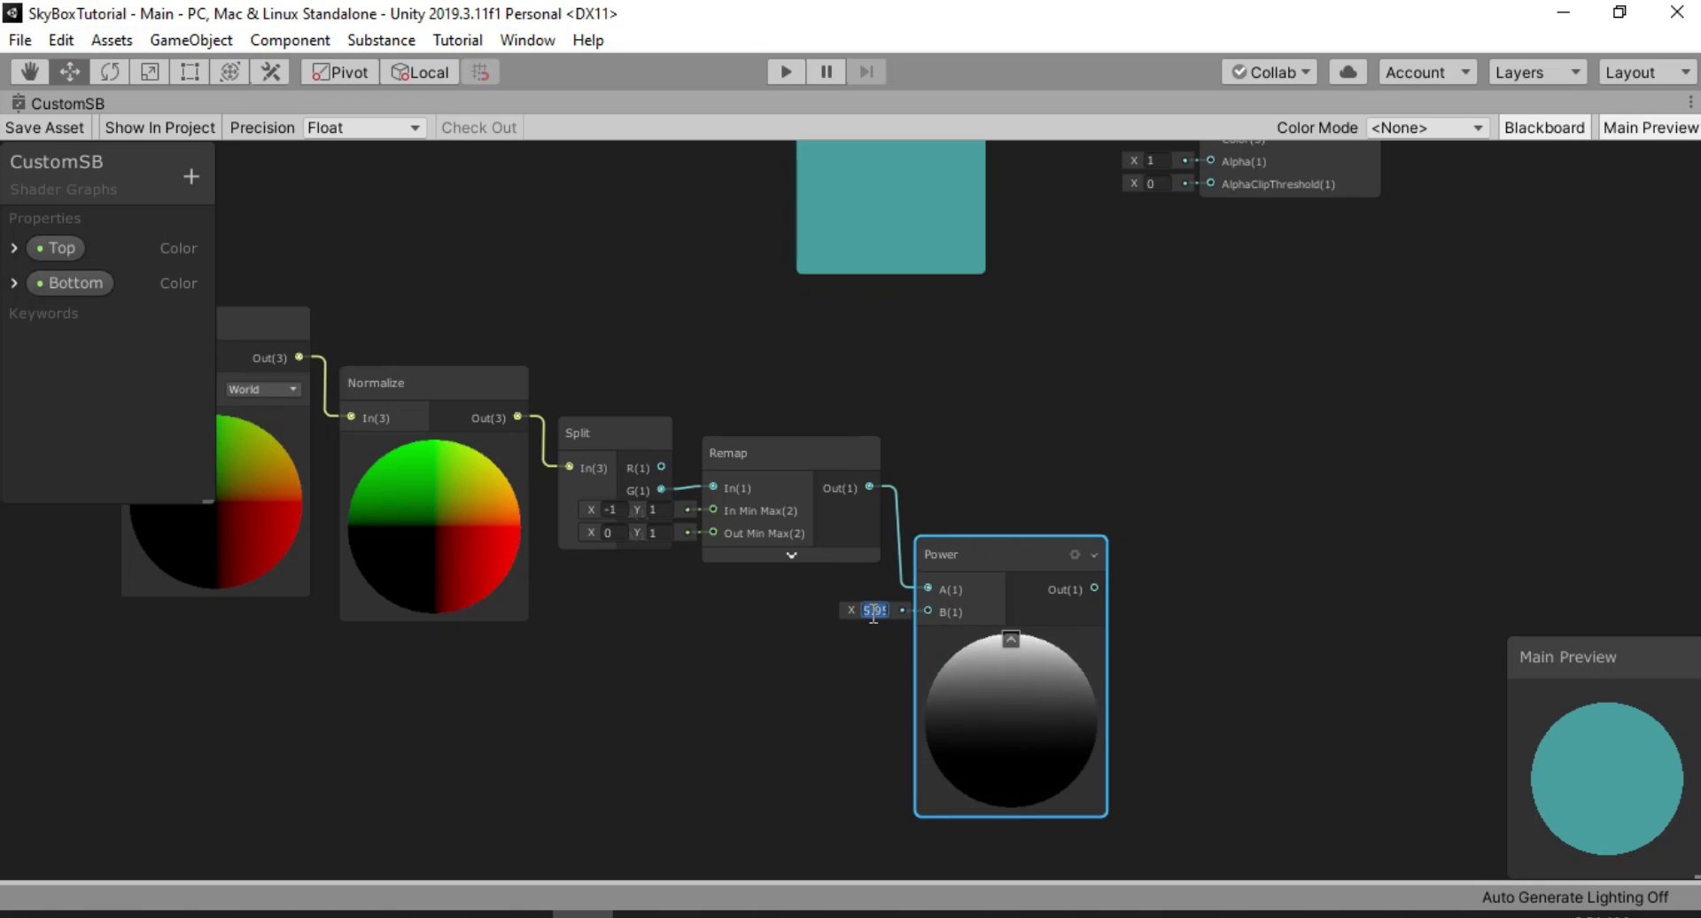
type("3")
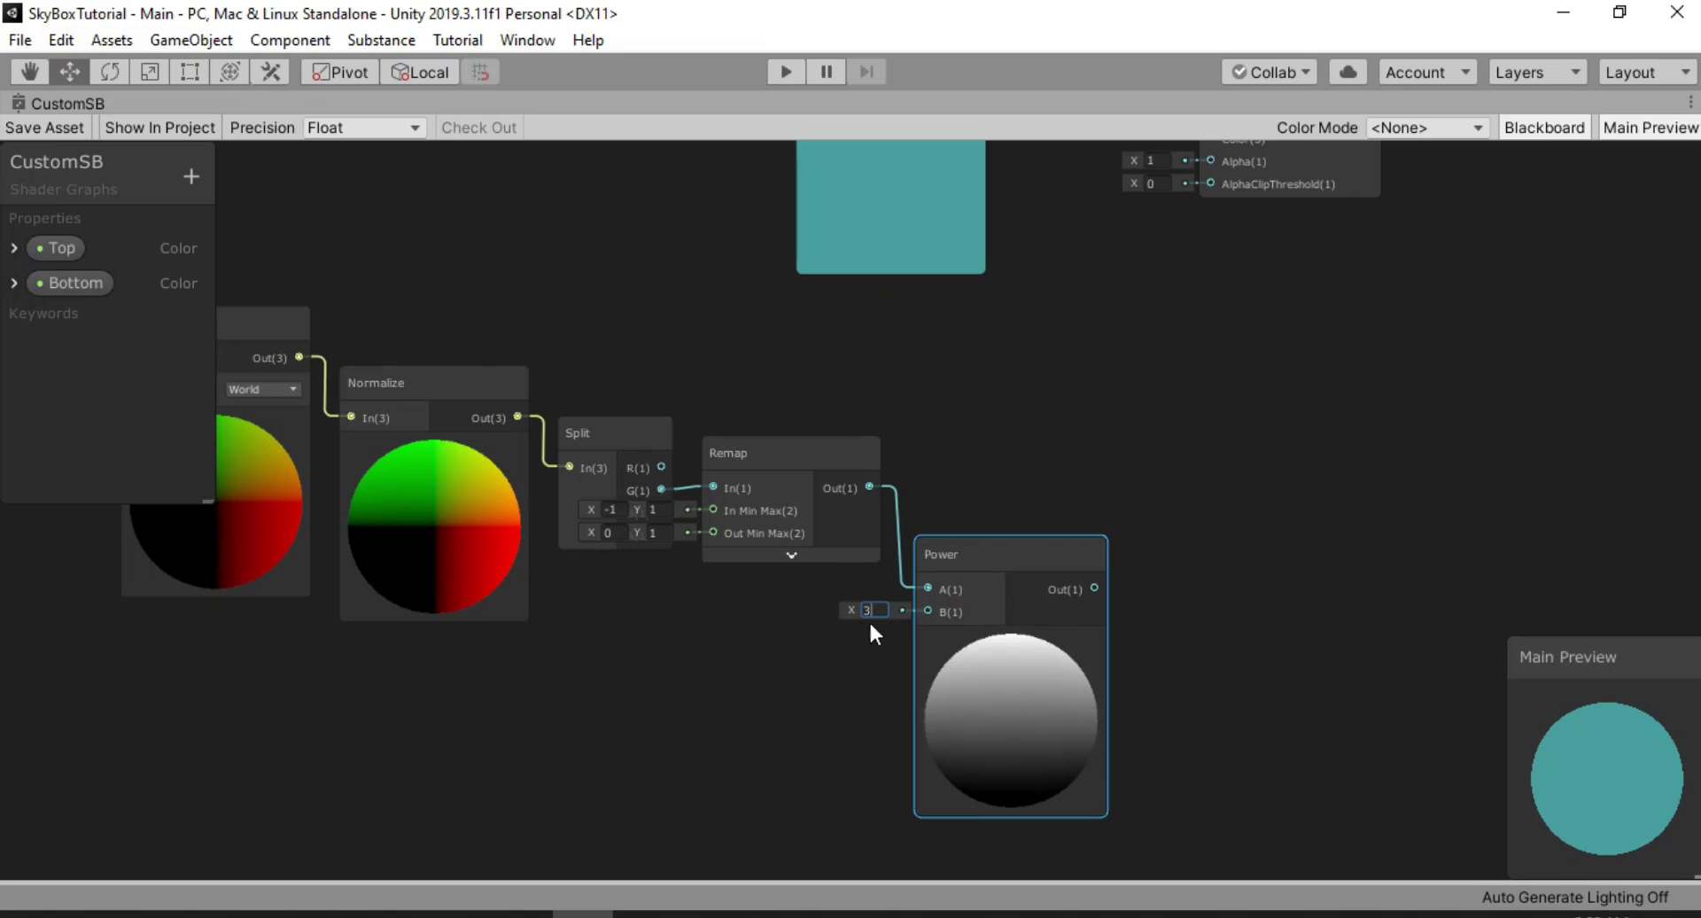
Add a Vector1 property named Height with a default value of 3 and collapse its settings
left_click(194, 181)
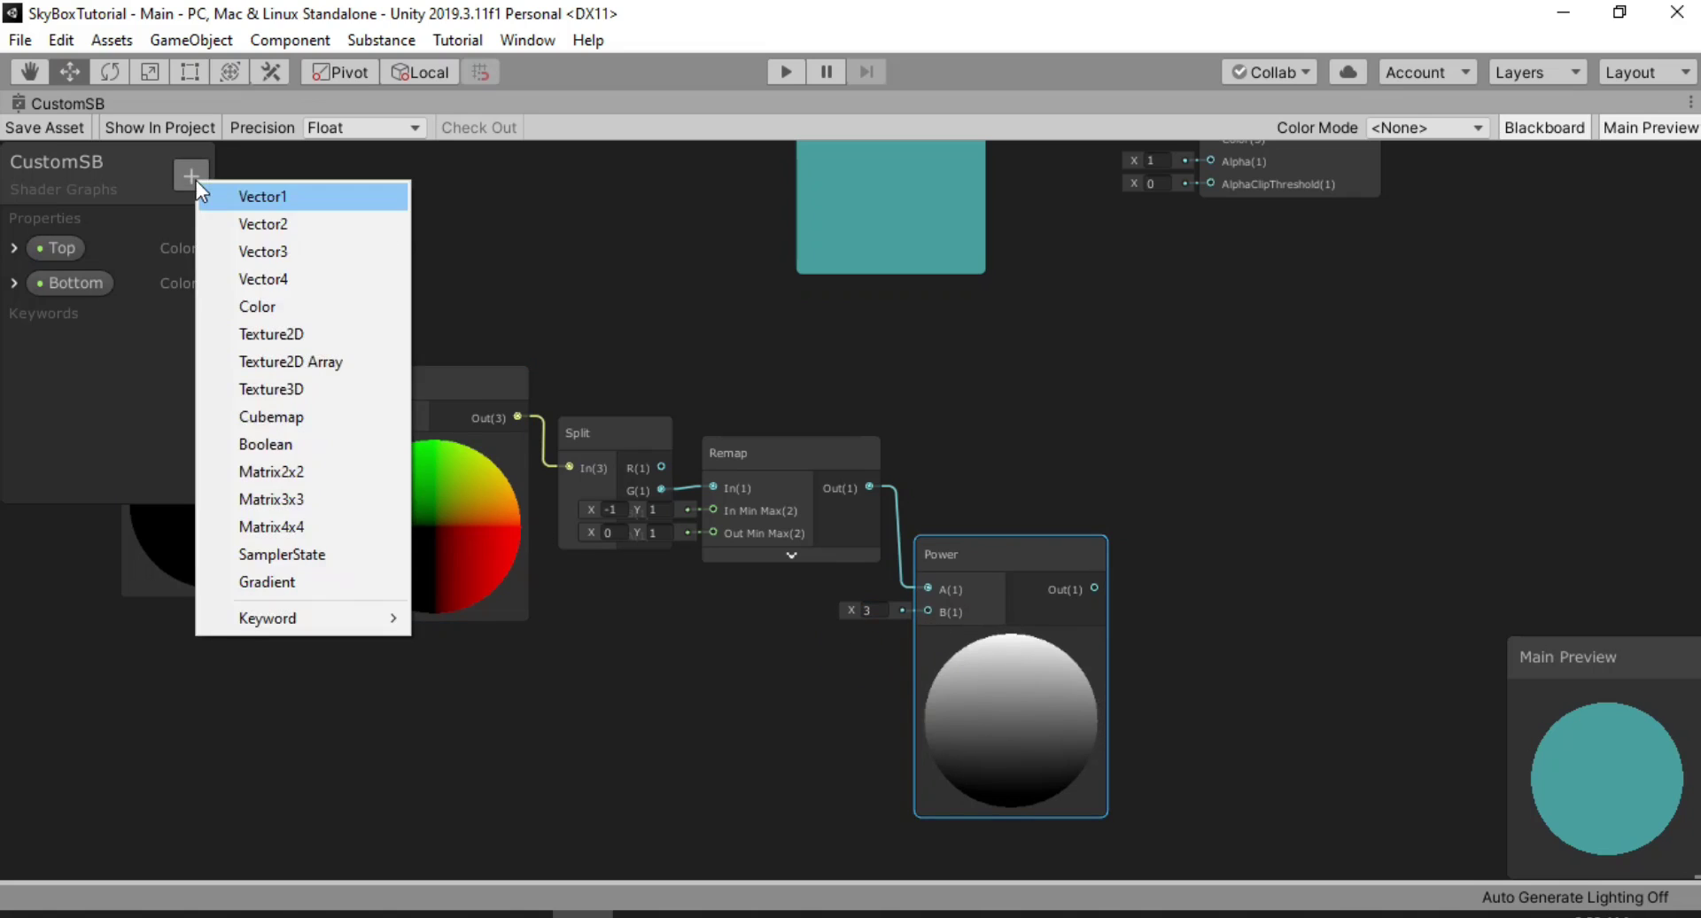
left_click(197, 188)
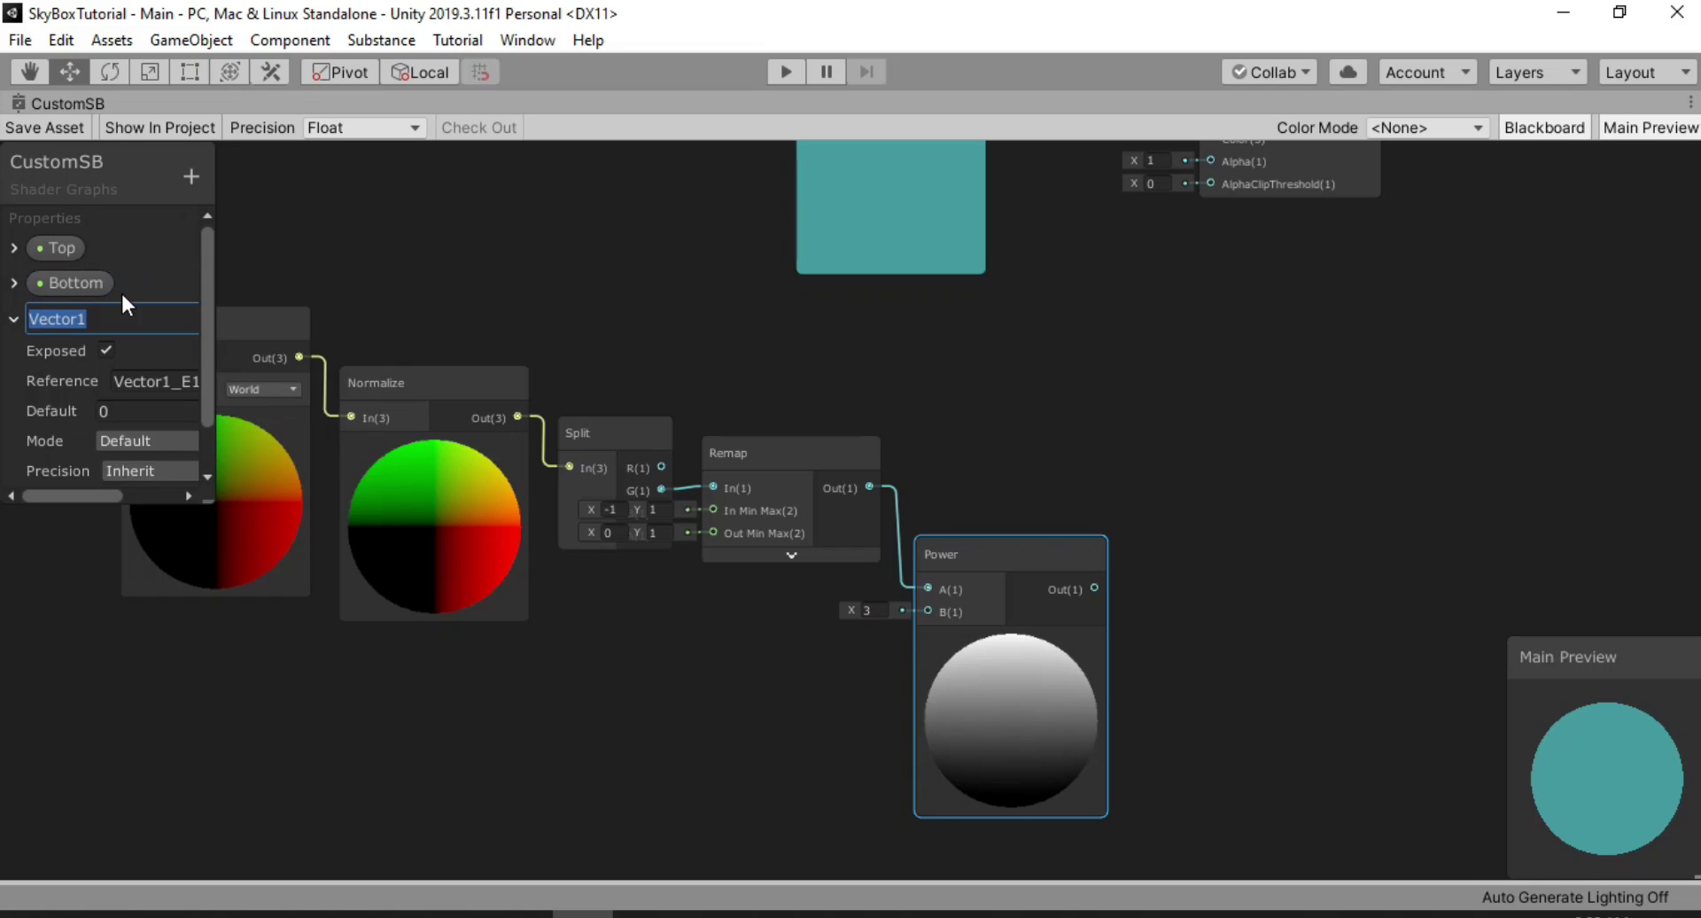
key("BackSpace")
type("Height")
left_click(129, 416)
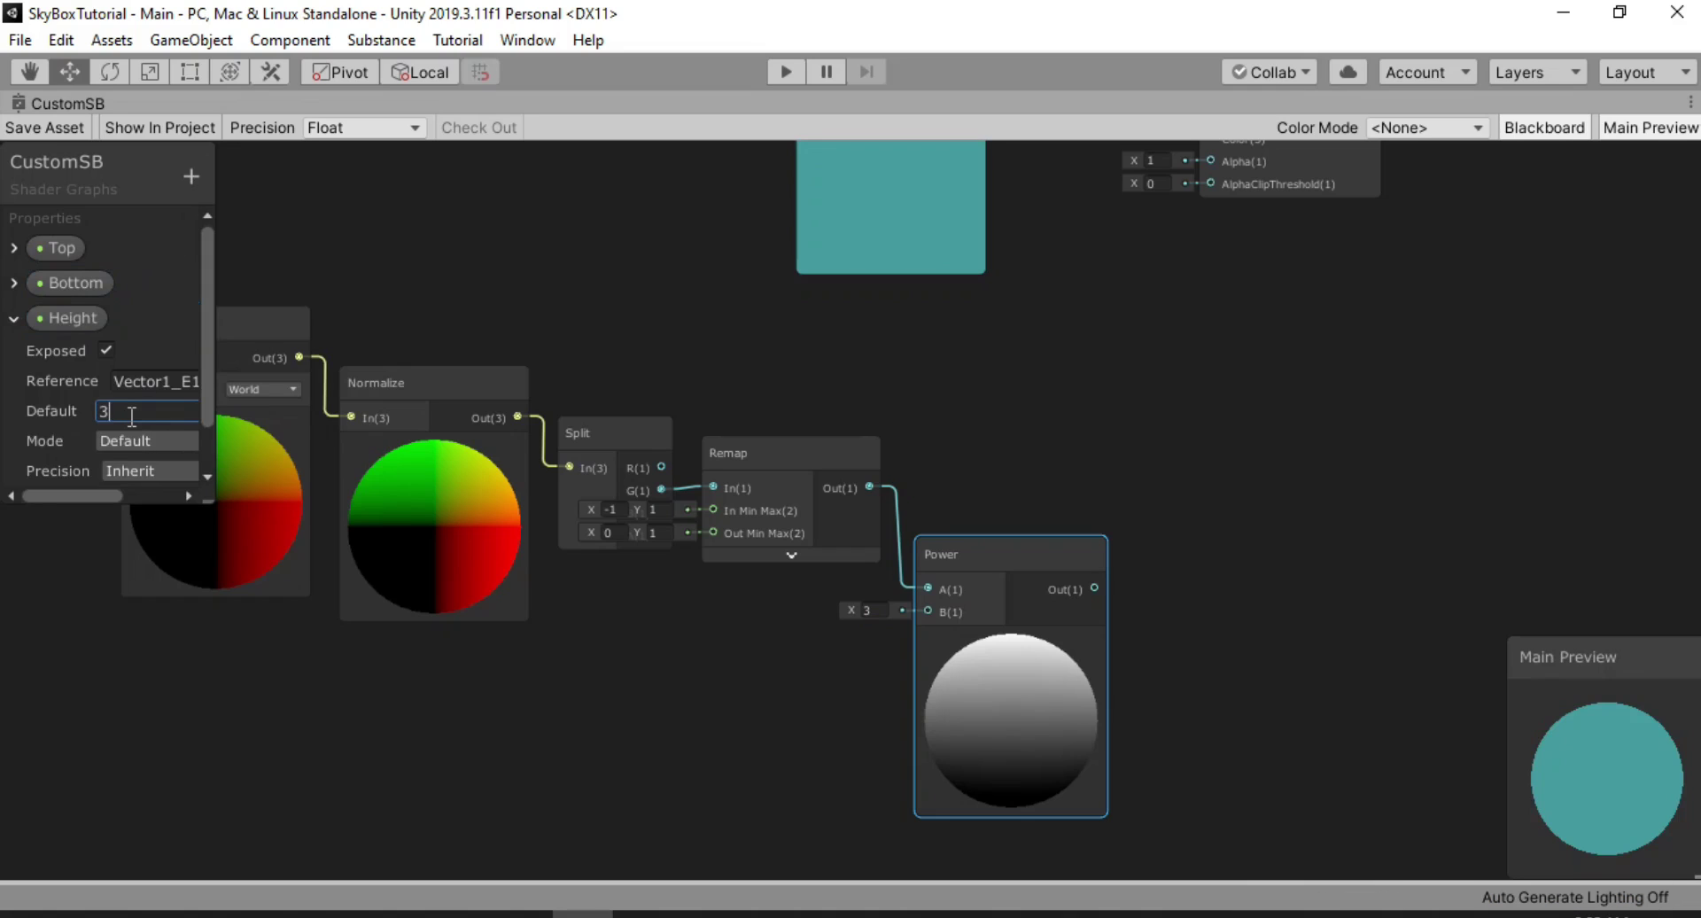
left_click(14, 319)
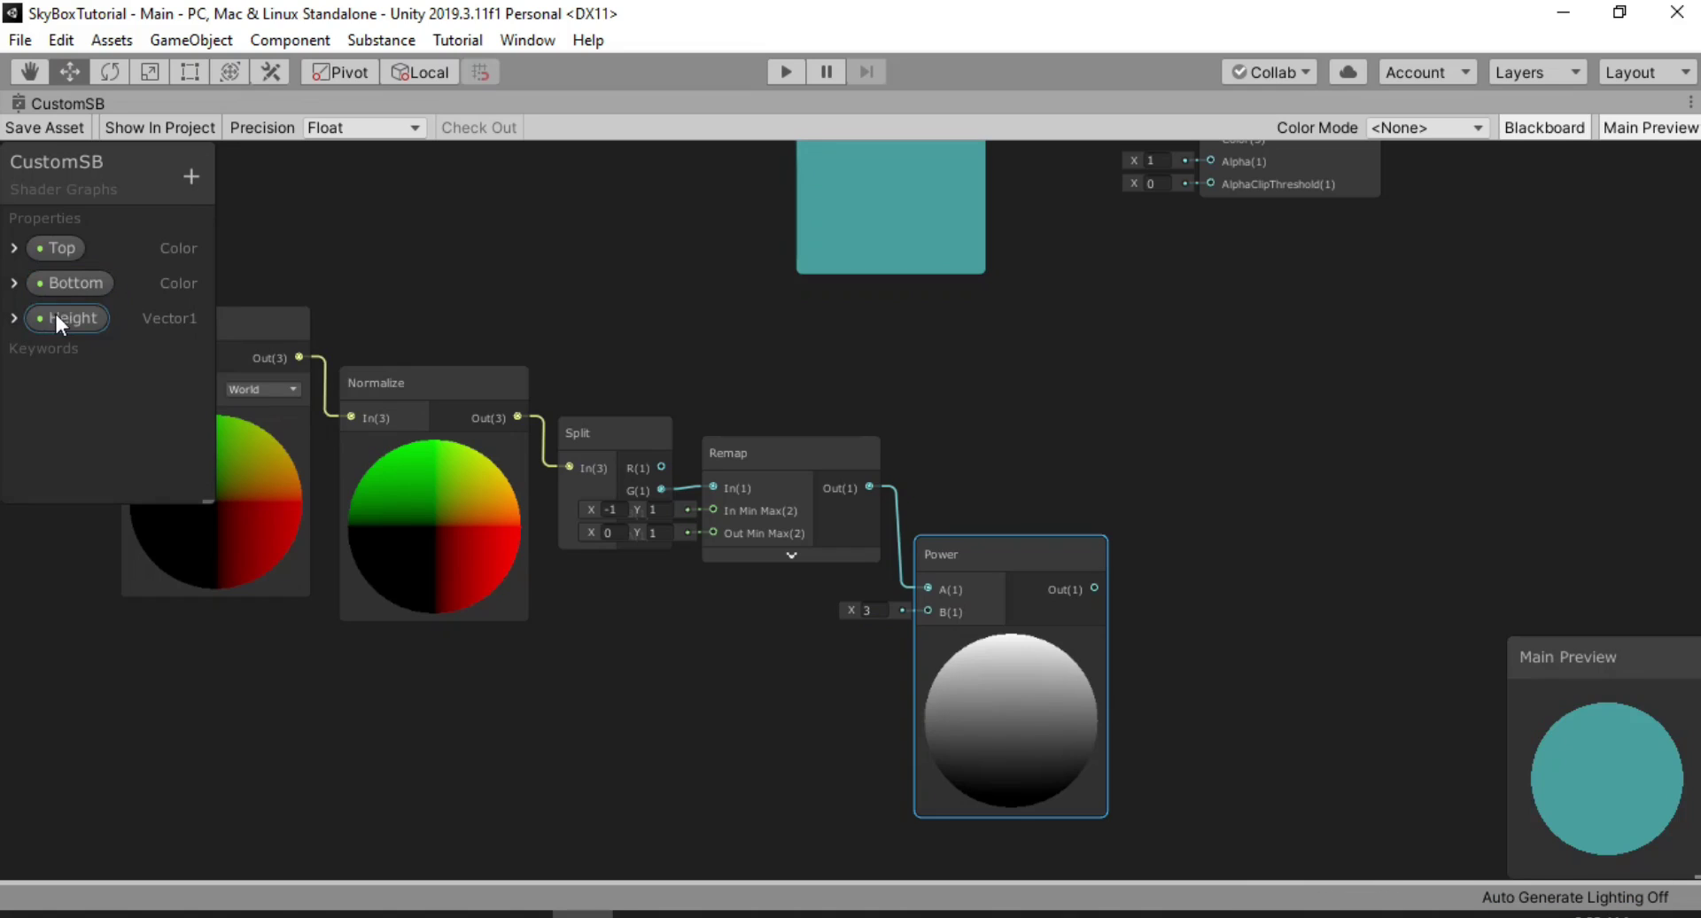
Place the Height property in the graph just left of the Power node, connected to Power's B input
left_click_drag(55, 310, 912, 619)
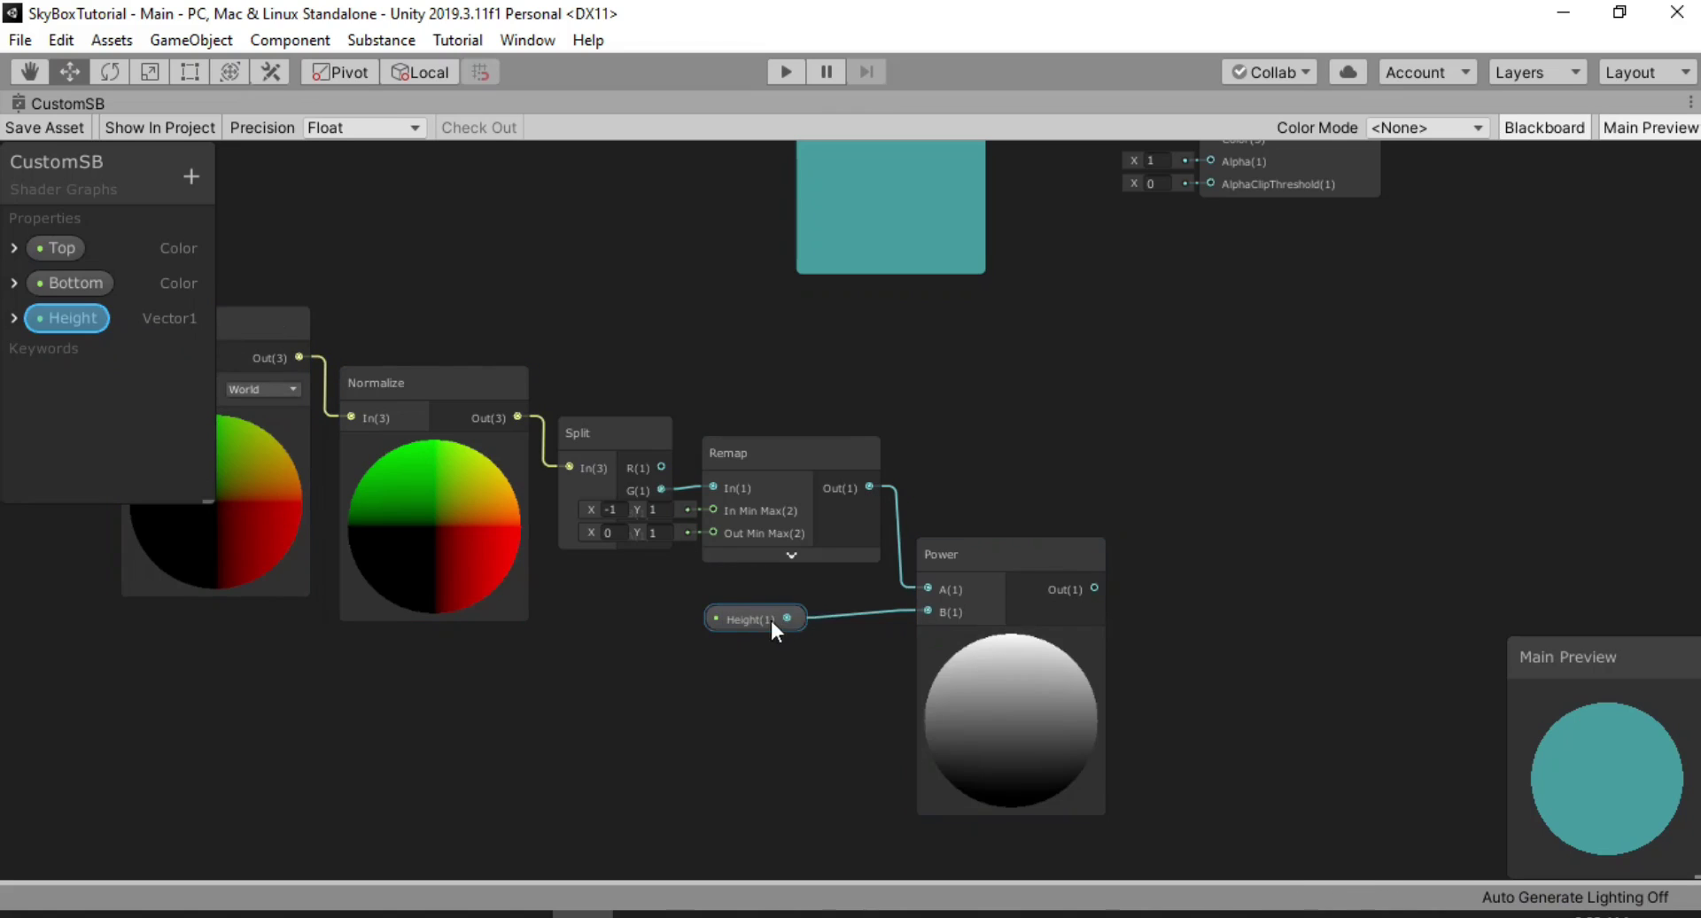
left_click_drag(769, 616, 814, 610)
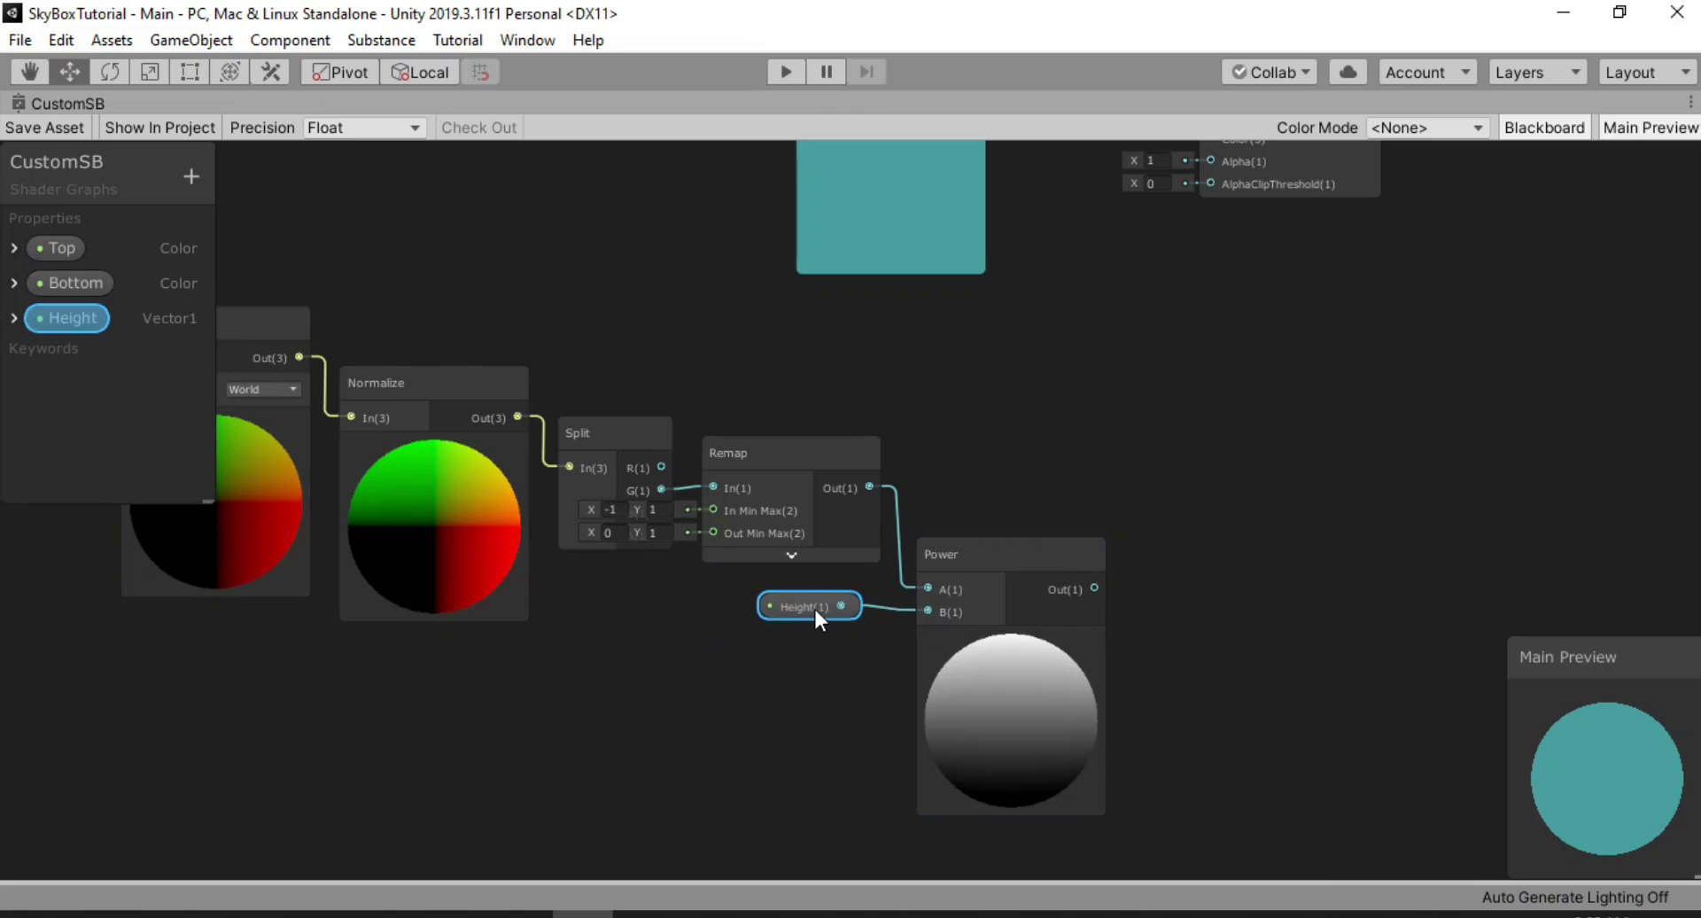
left_click(1083, 715)
left_click(960, 496)
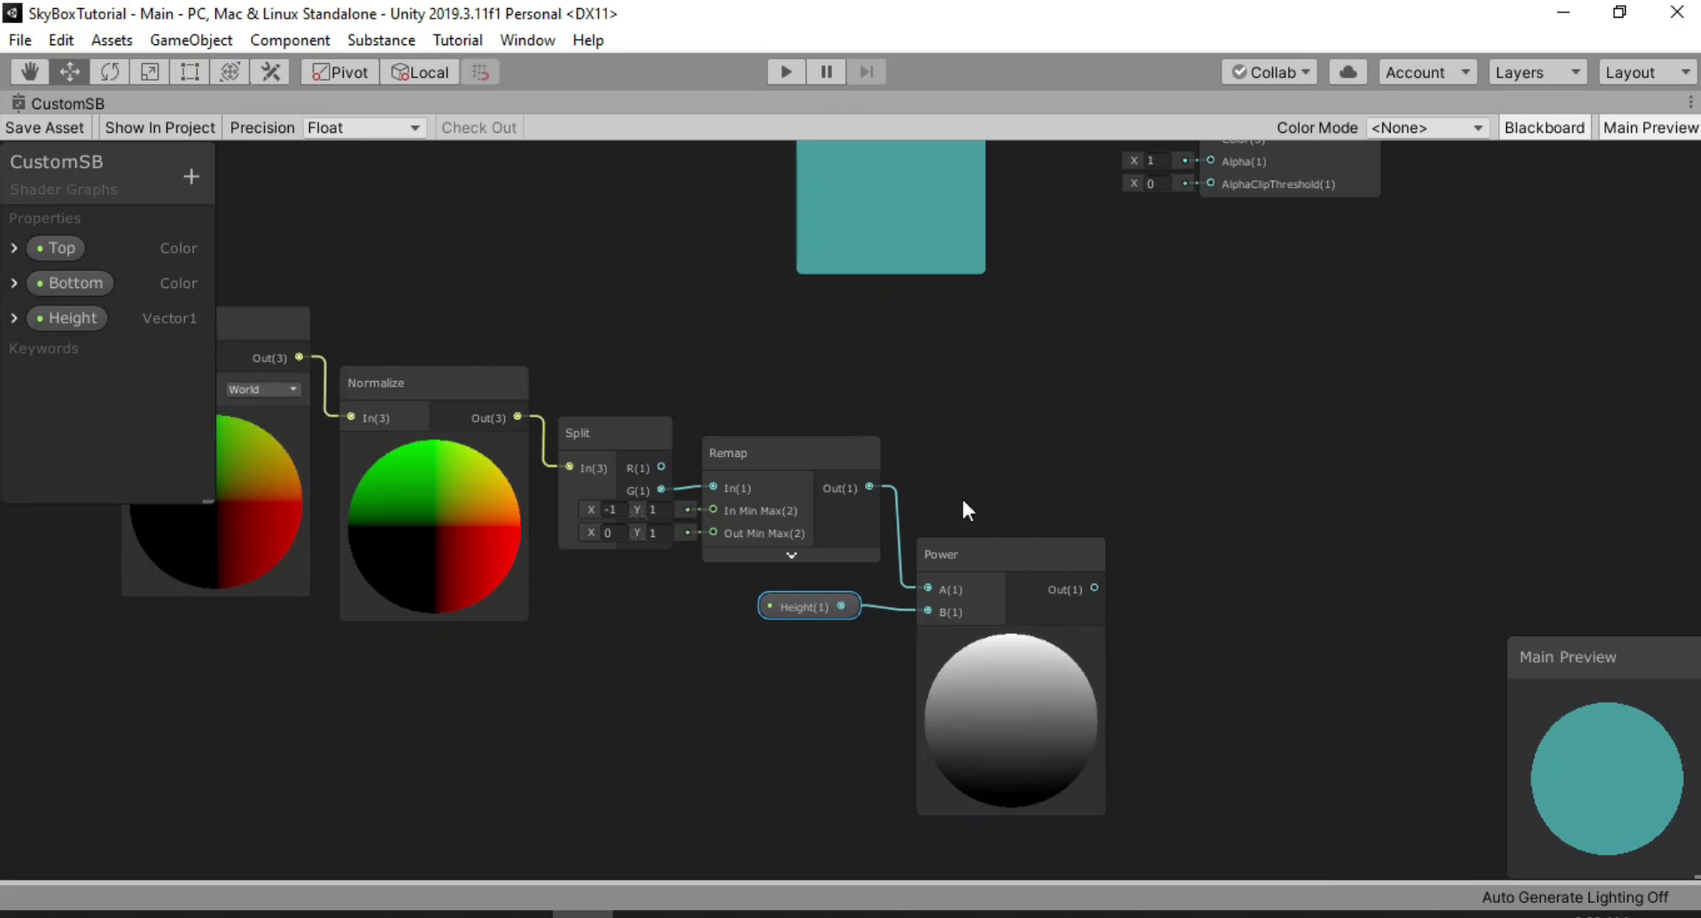
Move the whole node chain from Position to Power, including Height, up beside Lerp and connect Power's output to Lerp's T input
middle_click_drag(1007, 481, 1003, 518)
scroll(1037, 512, "down", 5)
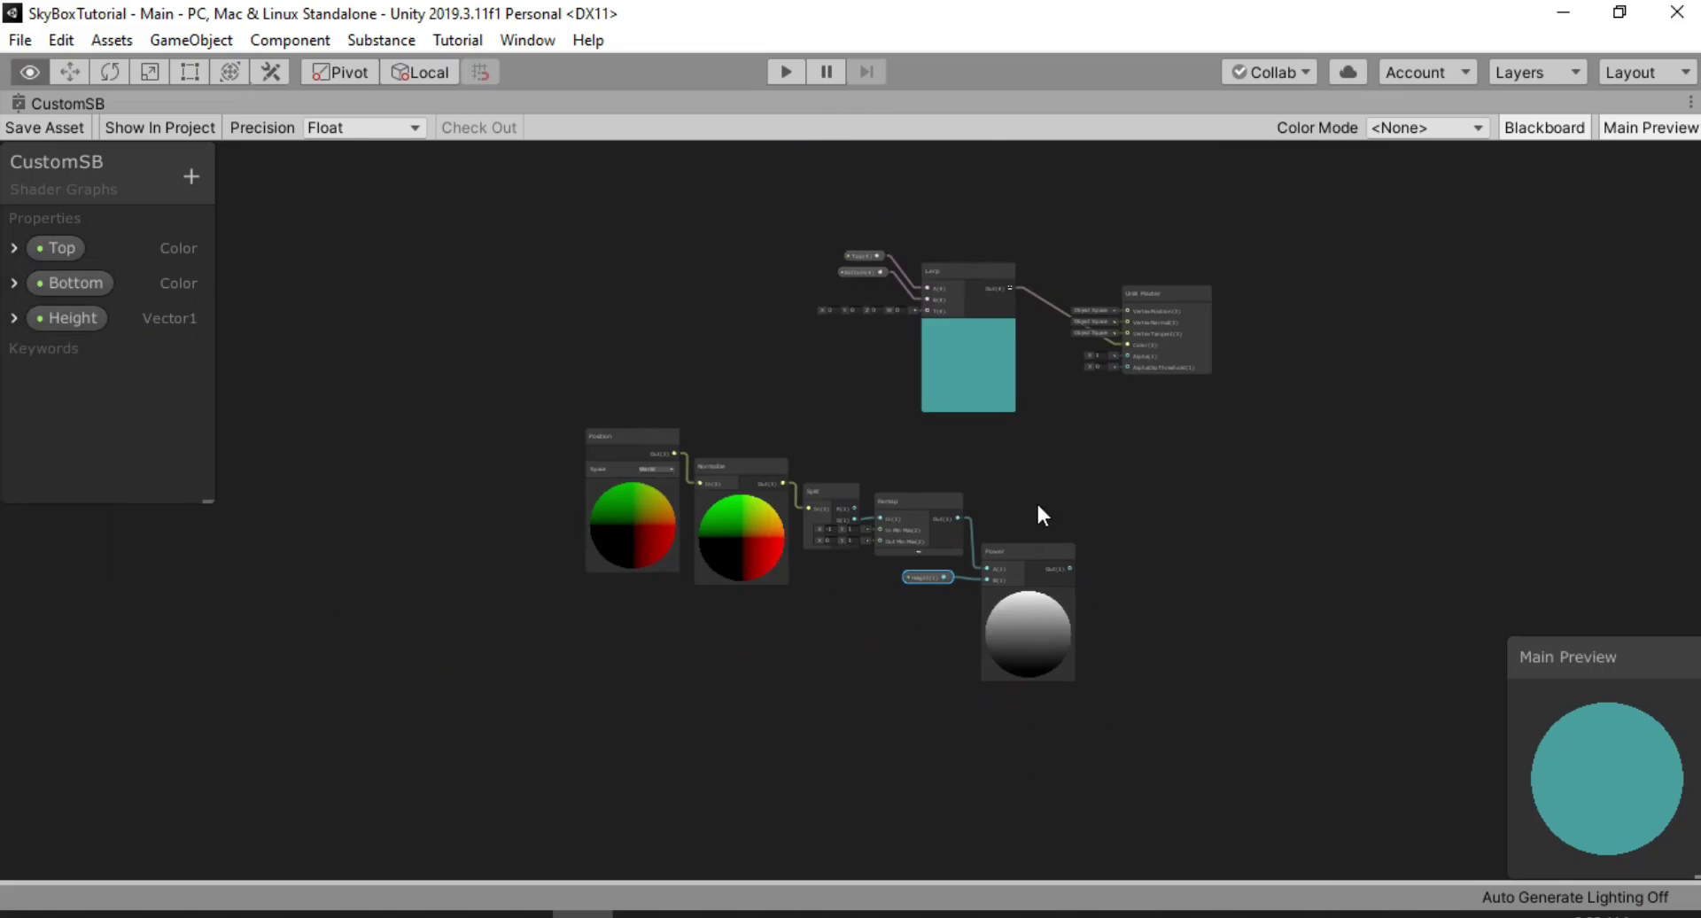
left_click_drag(475, 494, 675, 593)
left_click_drag(558, 485, 371, 263)
middle_click_drag(371, 263, 371, 294)
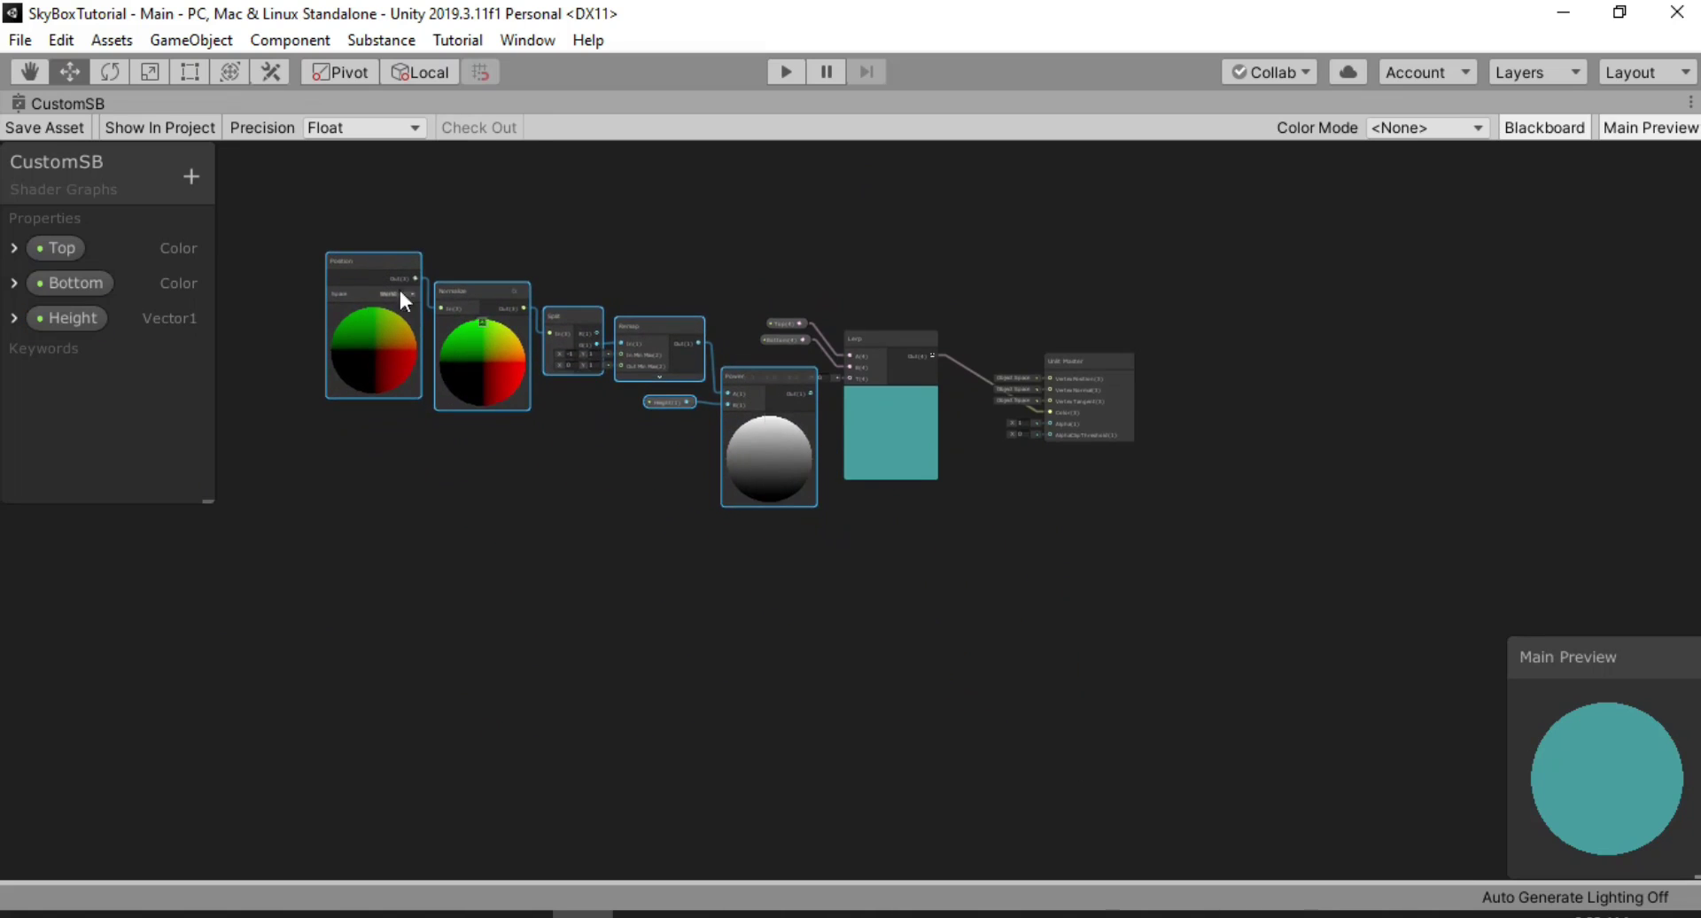
left_click(867, 512)
scroll(818, 427, "up", 5)
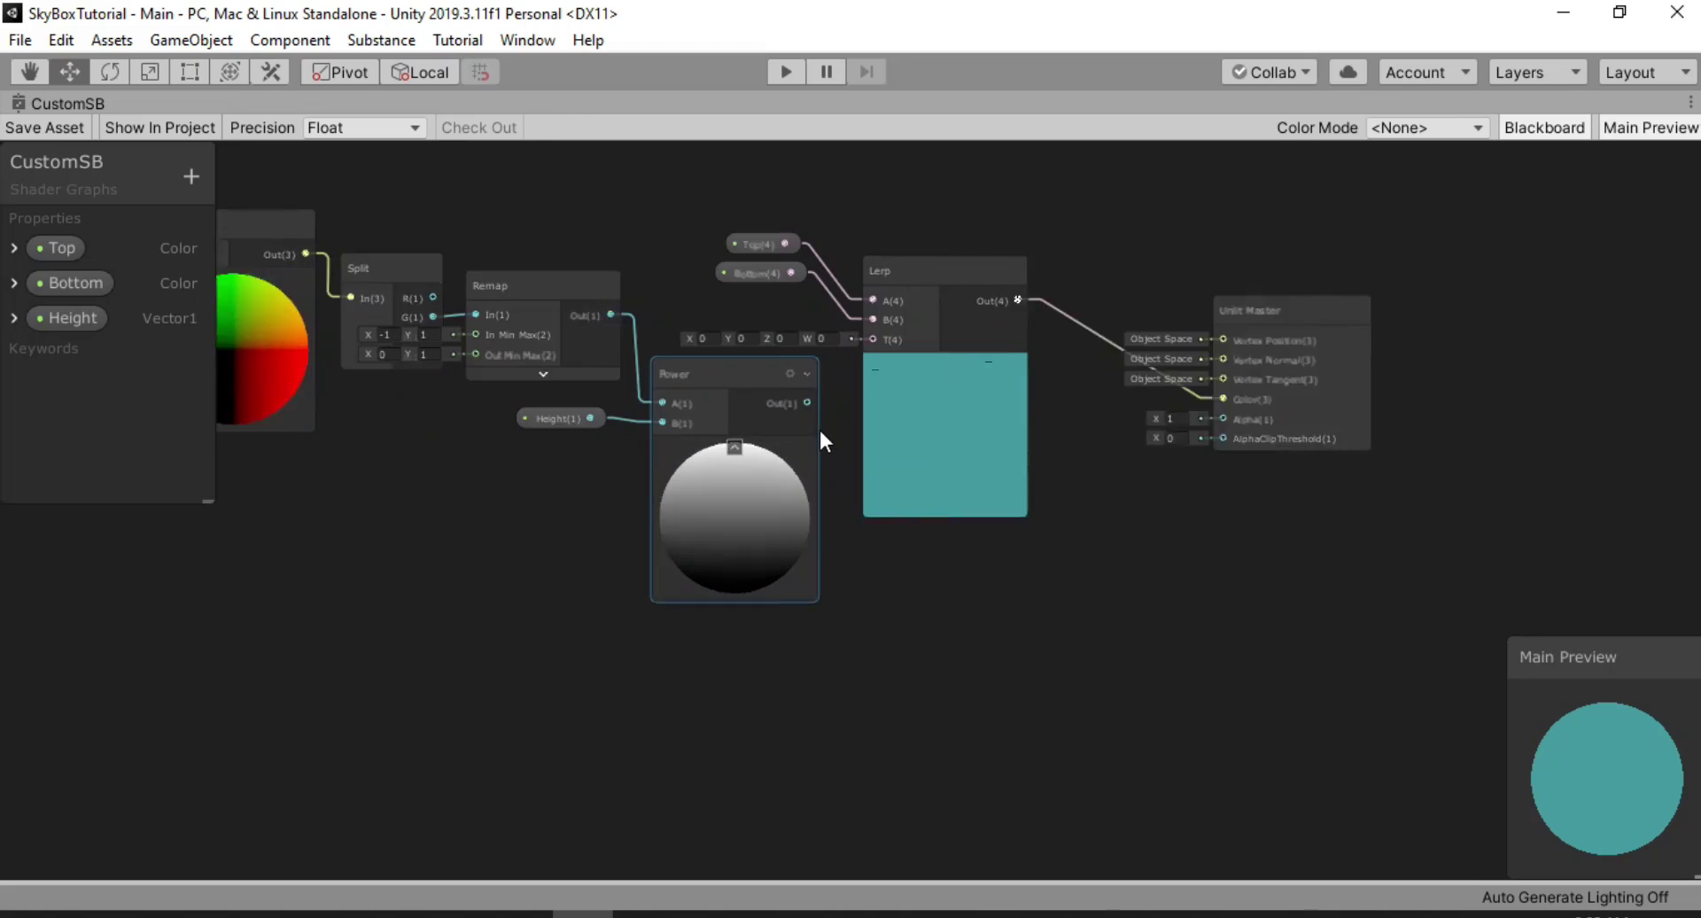
left_click_drag(807, 397, 878, 326)
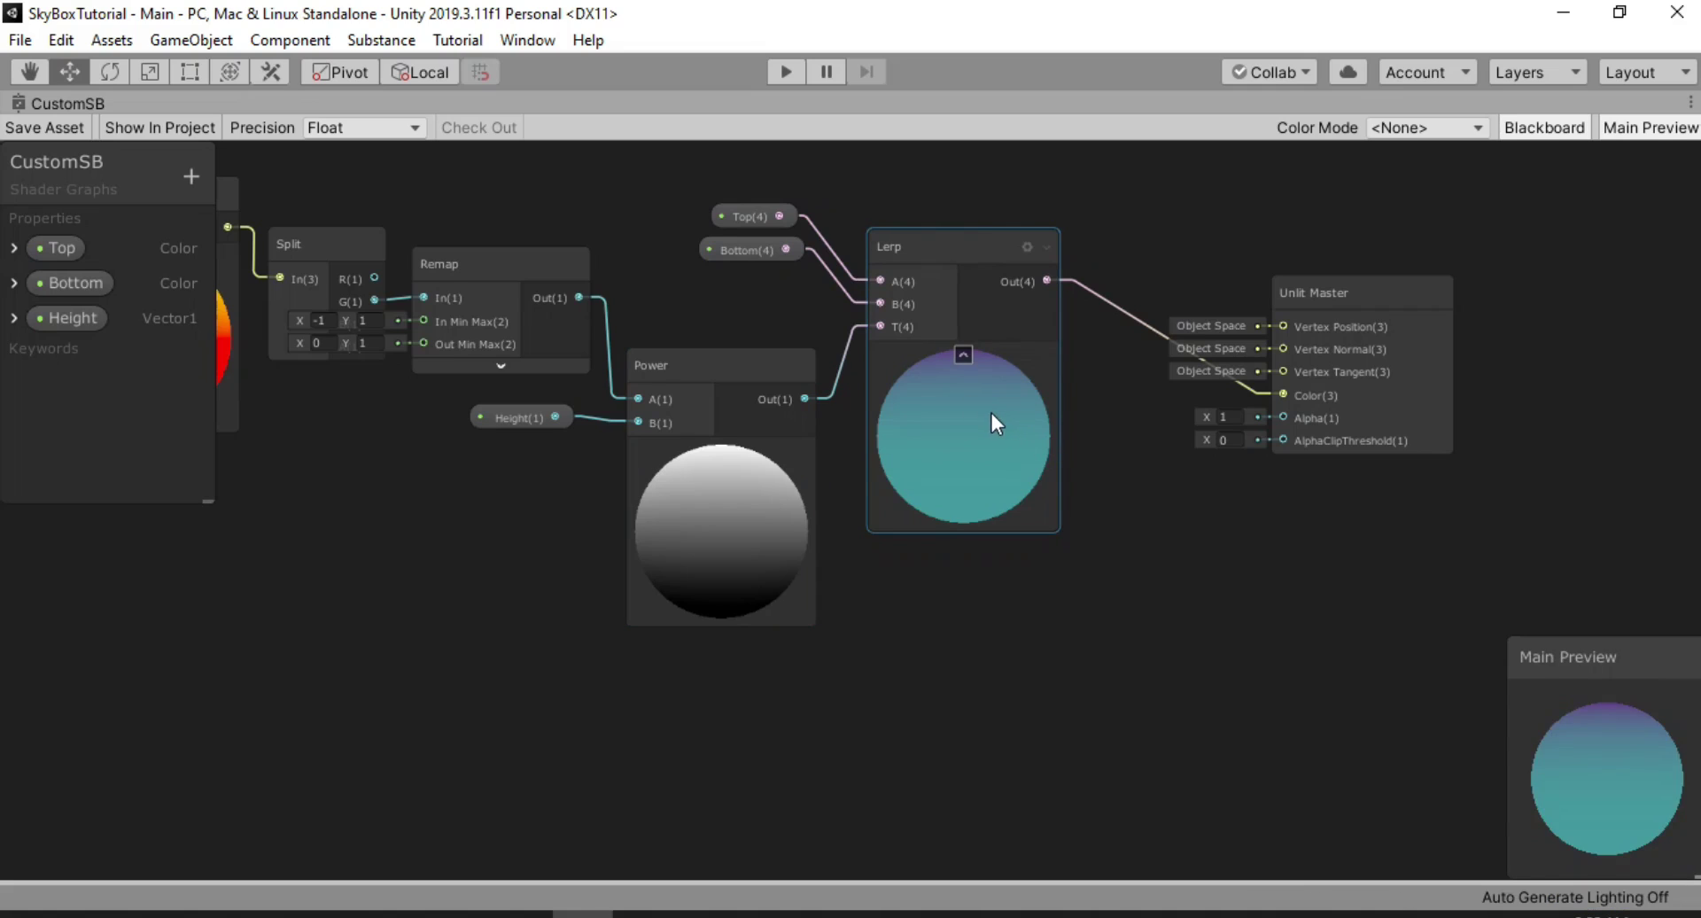
Set the Height property's default value to 1
left_click(15, 318)
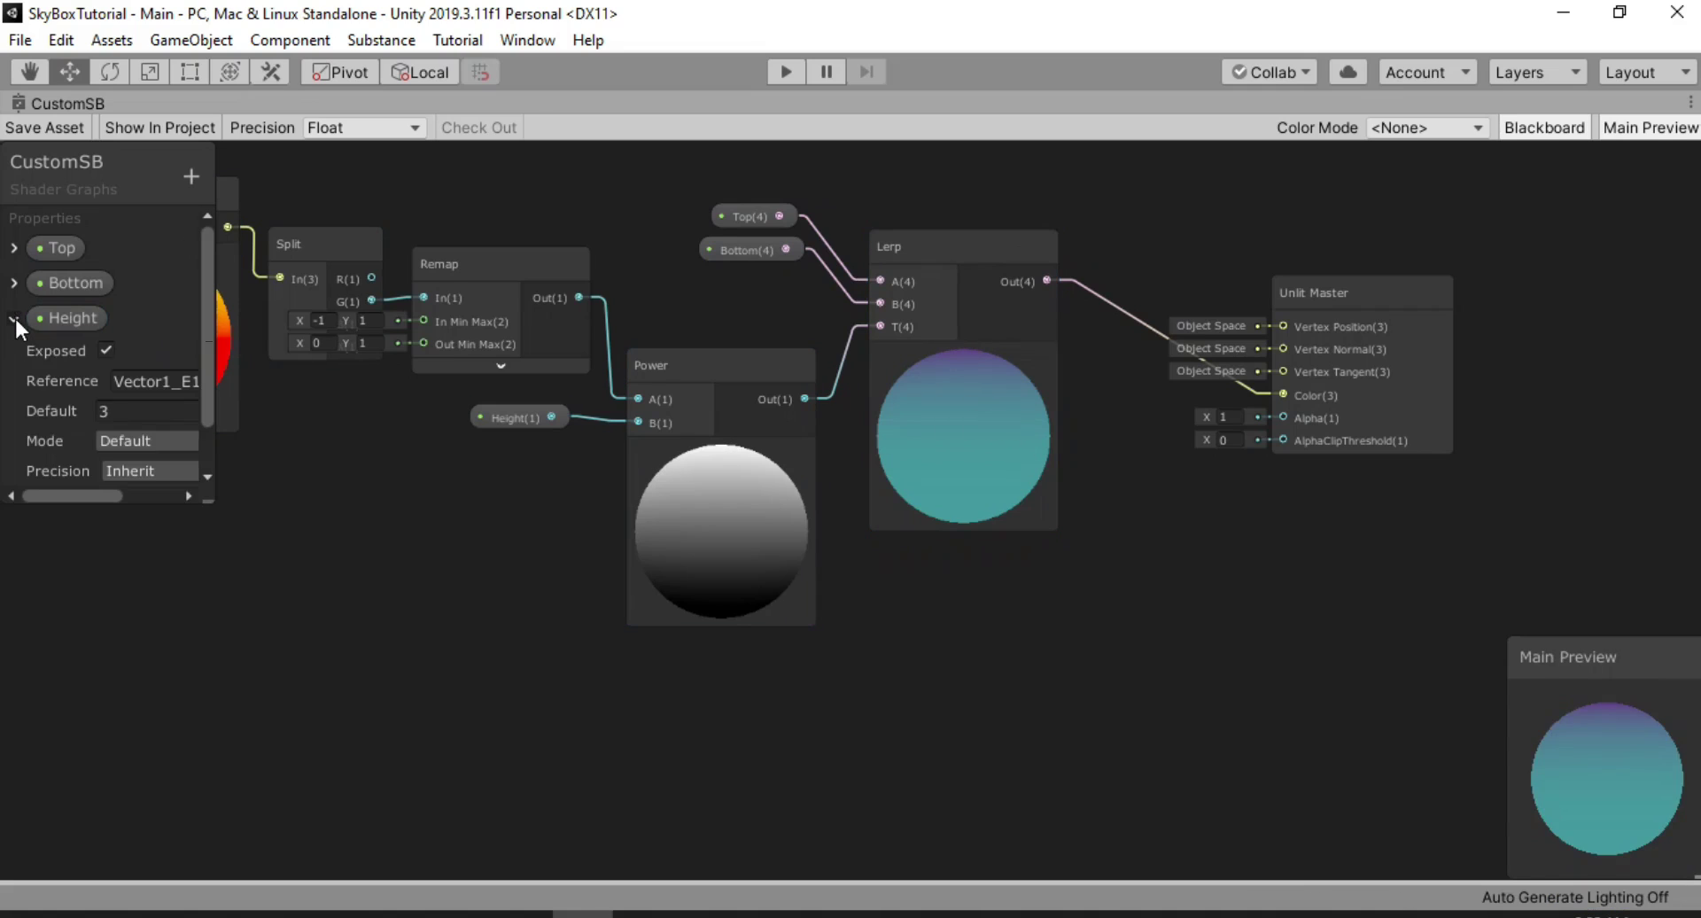
left_click(124, 410)
type("2")
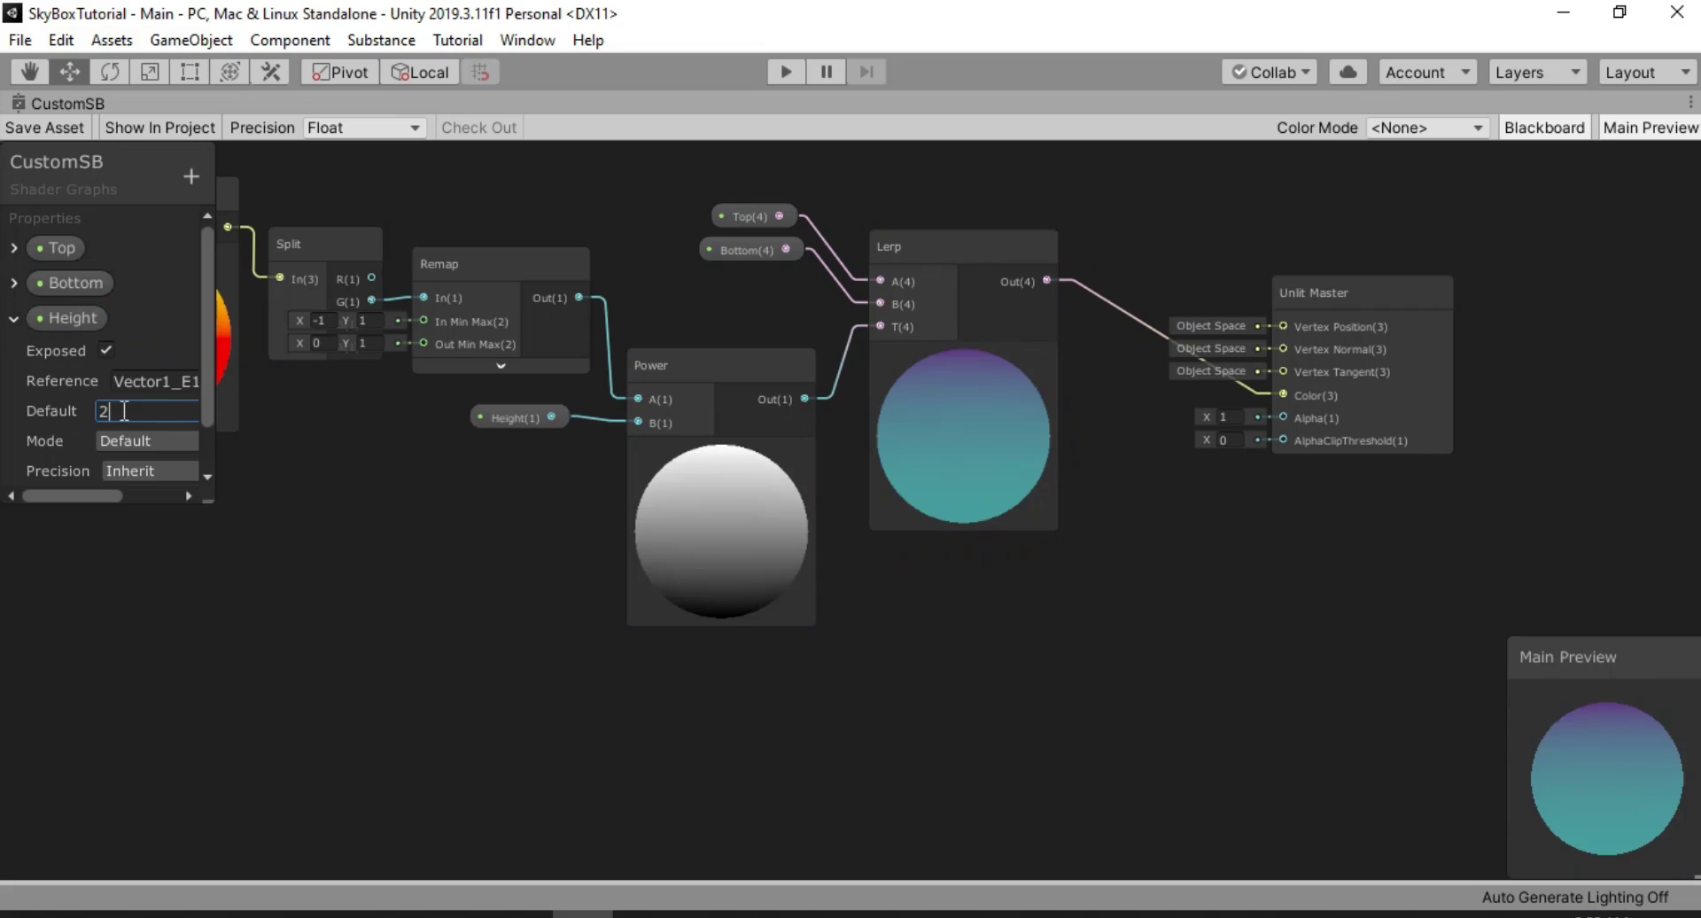
key("BackSpace")
type("1")
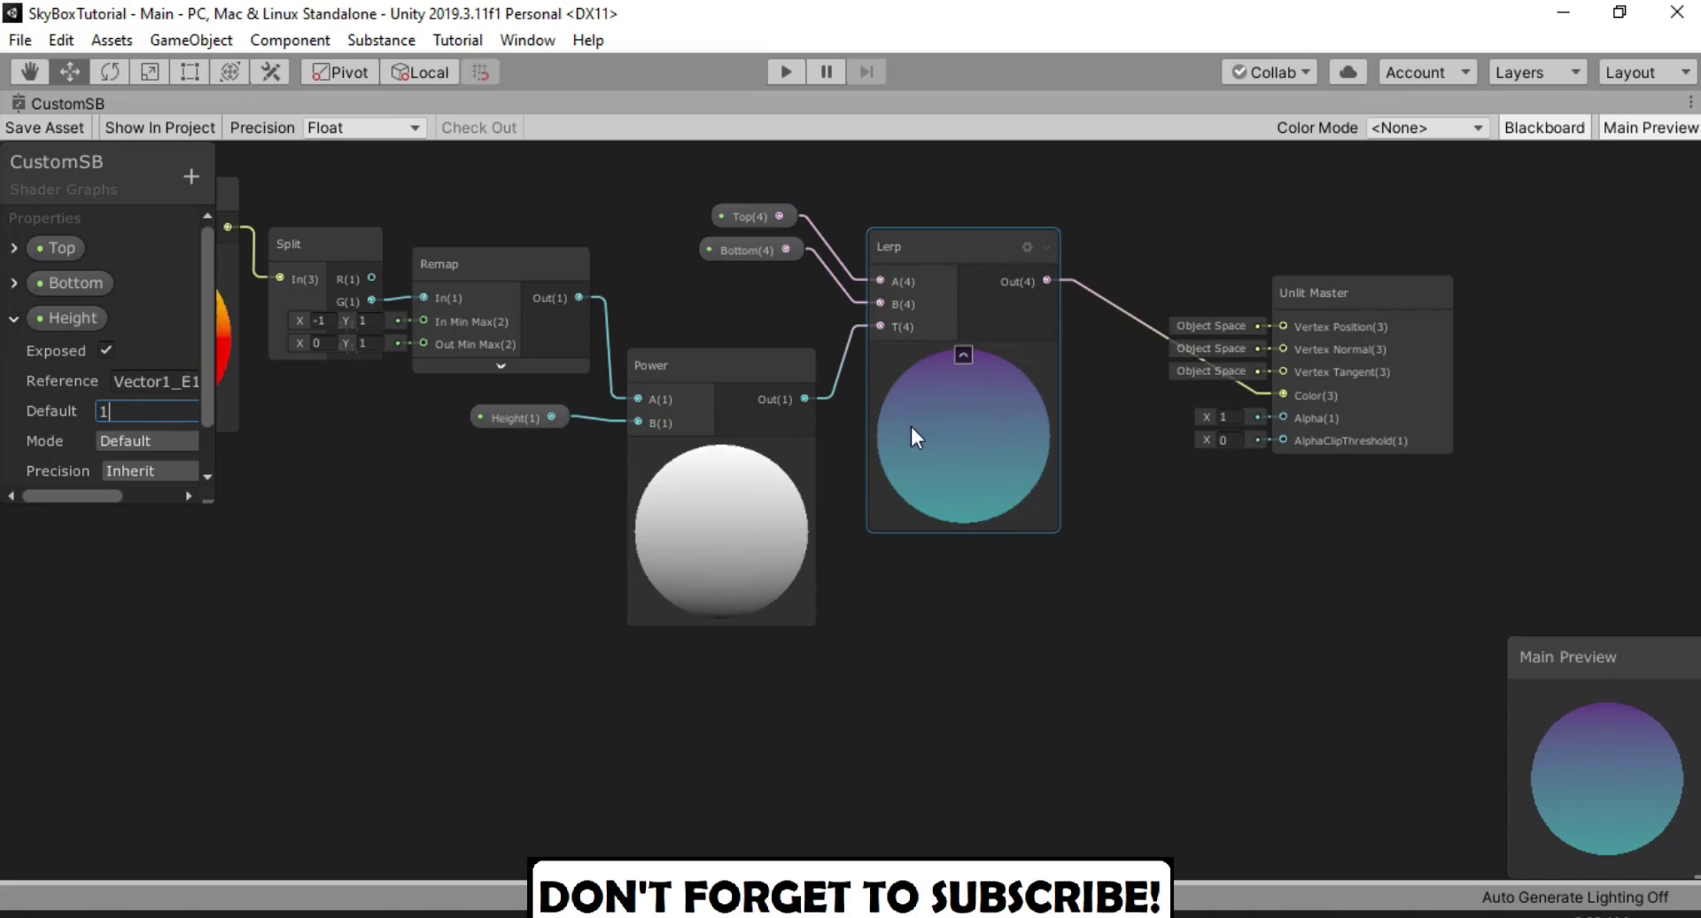
Review the complete node graph and save the CustomSB shader asset
scroll(951, 612, "down", 5)
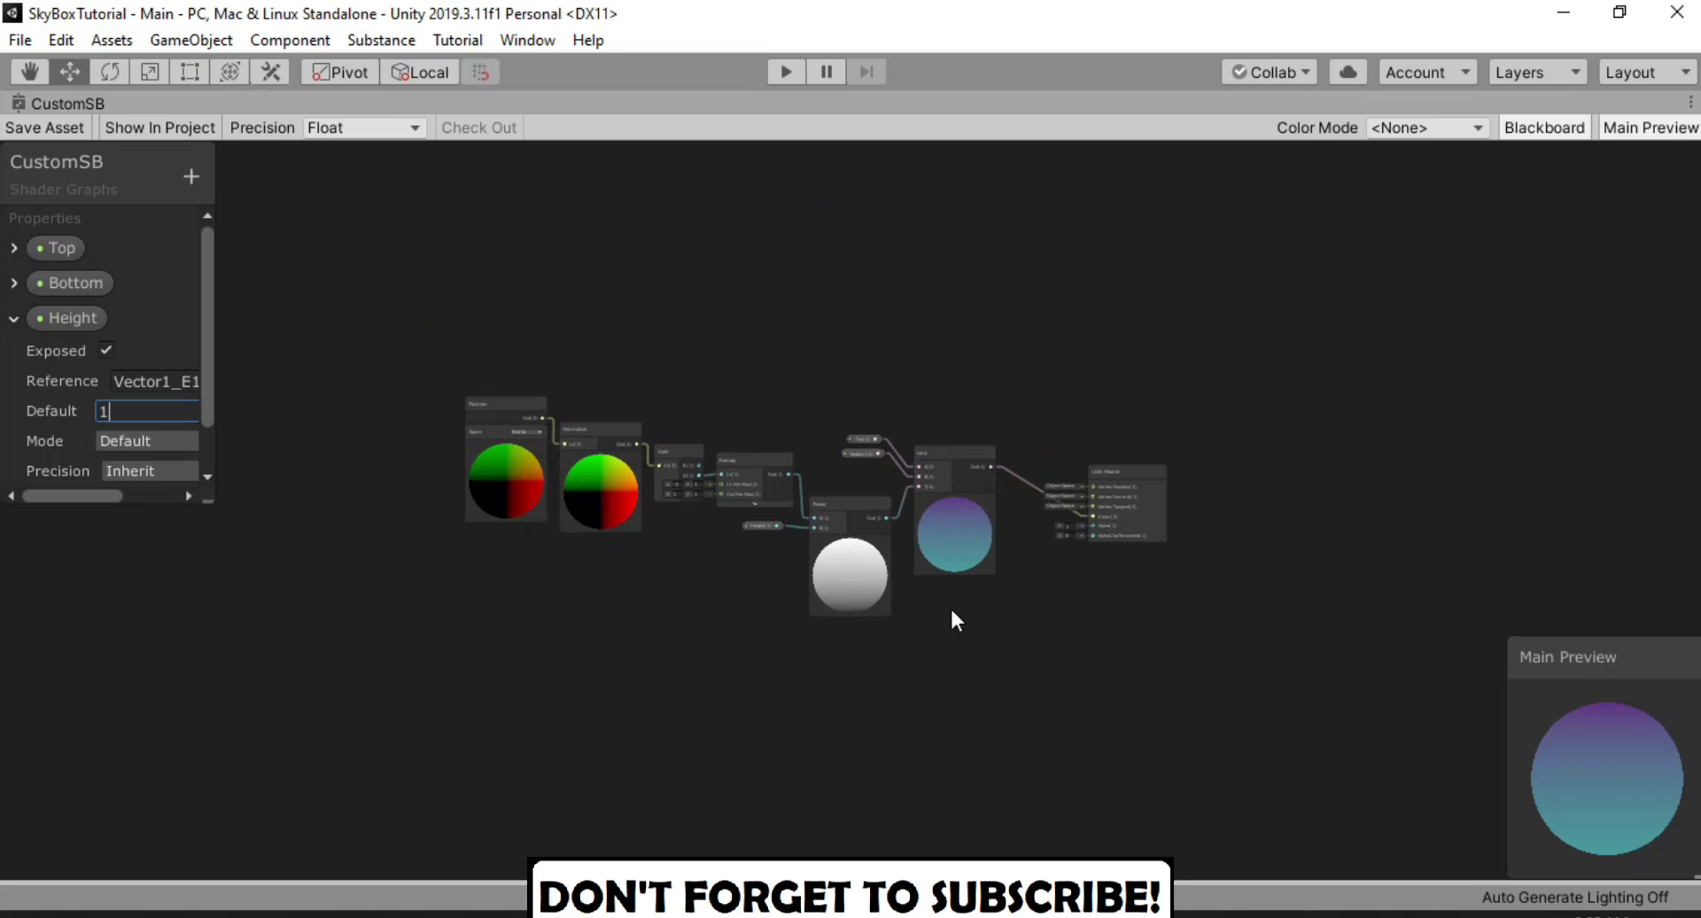
left_click(990, 603)
scroll(992, 592, "up", 5)
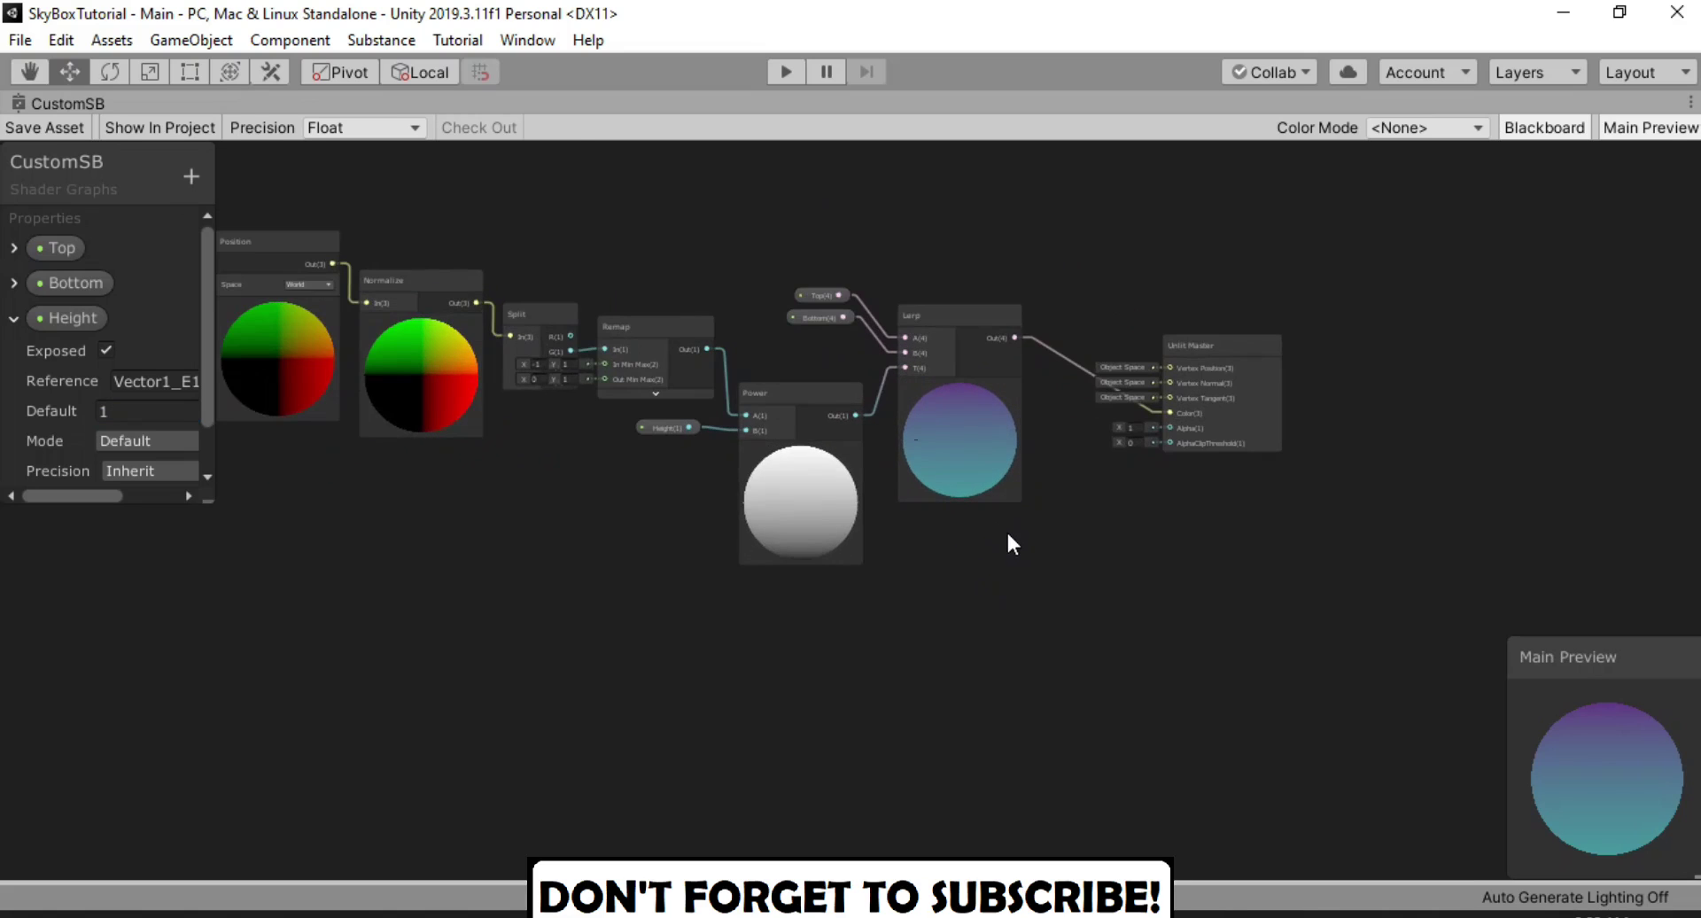
left_click_drag(1012, 543, 1095, 529, "alt")
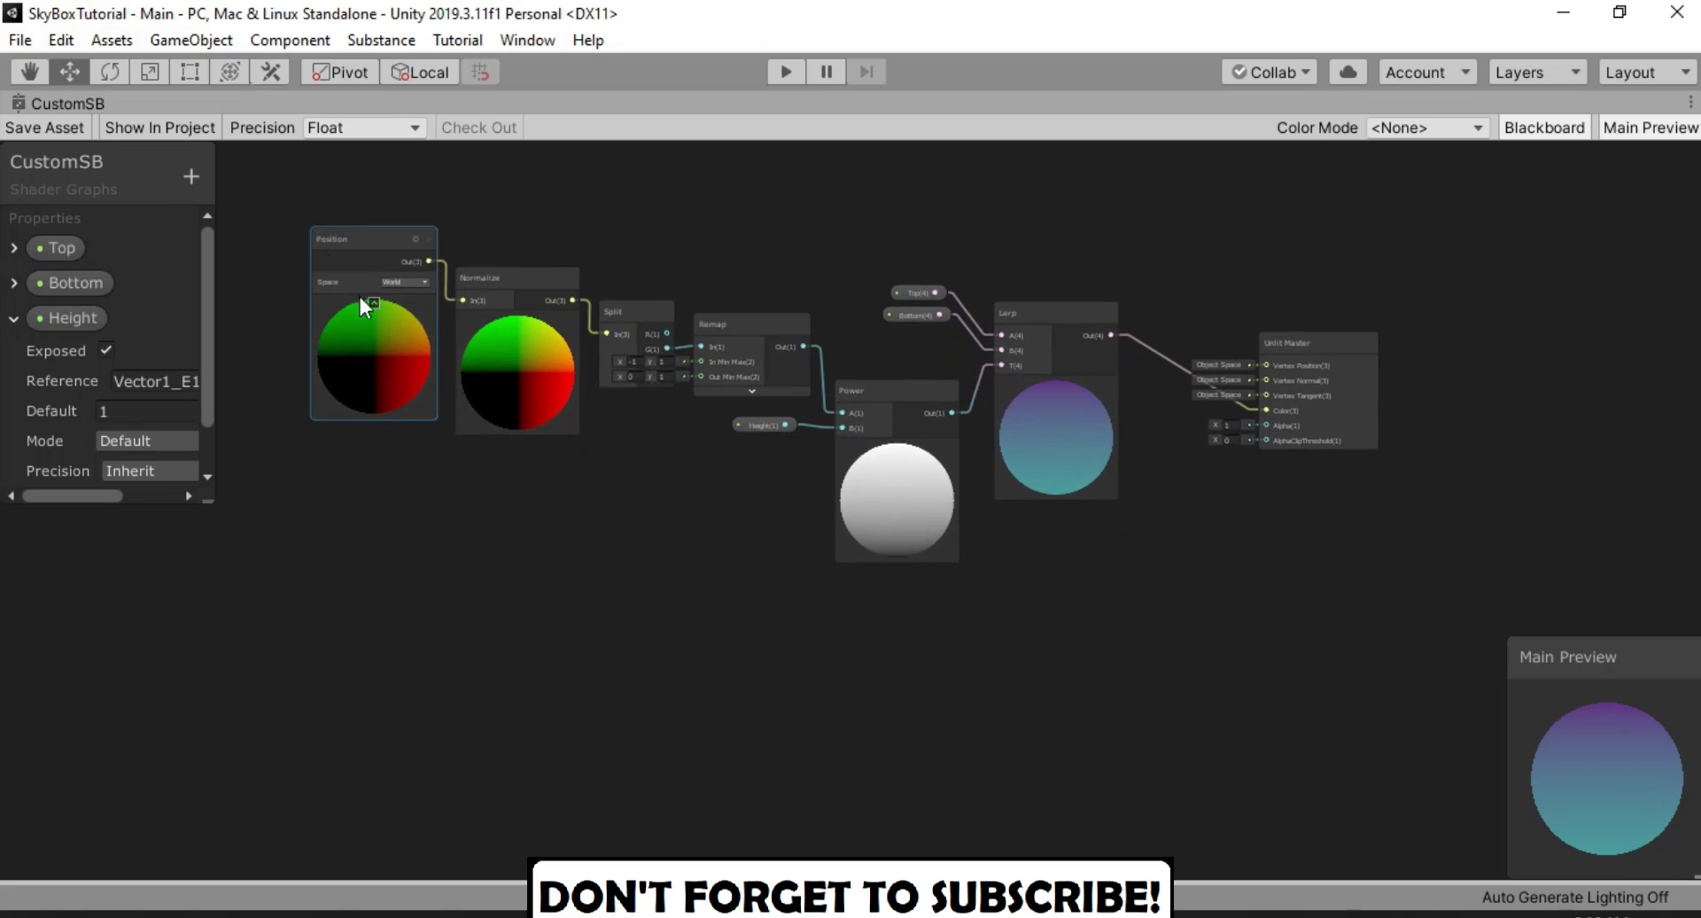
left_click(77, 132)
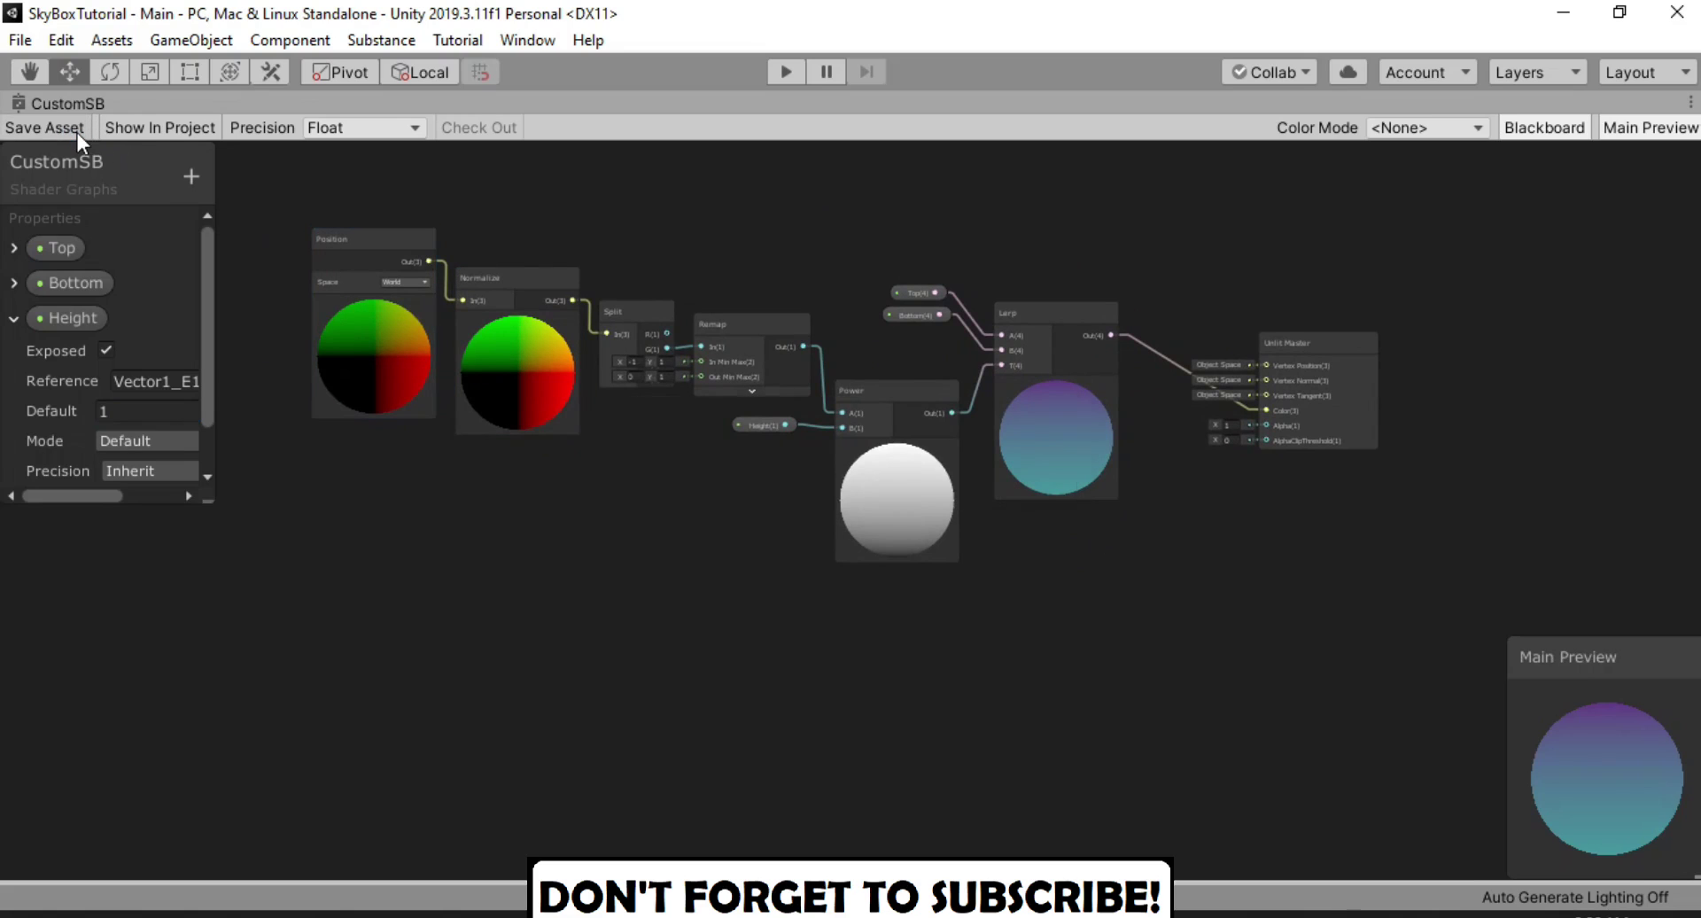
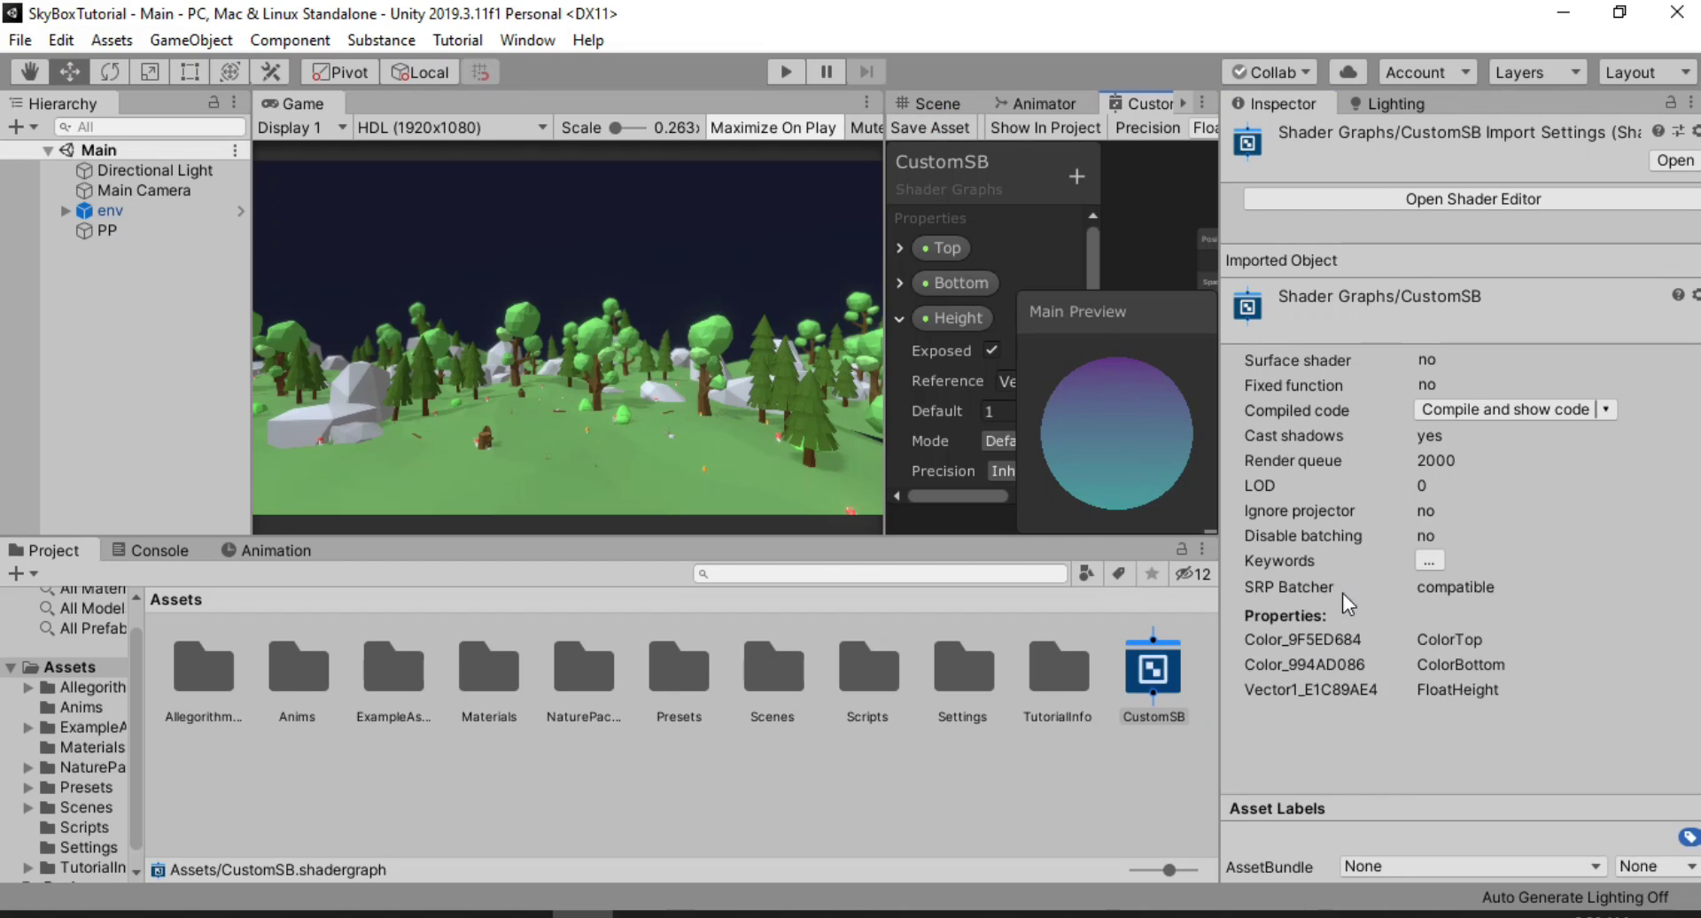
Create a new material named skyboxMat in the Assets folder
right_click(1044, 774)
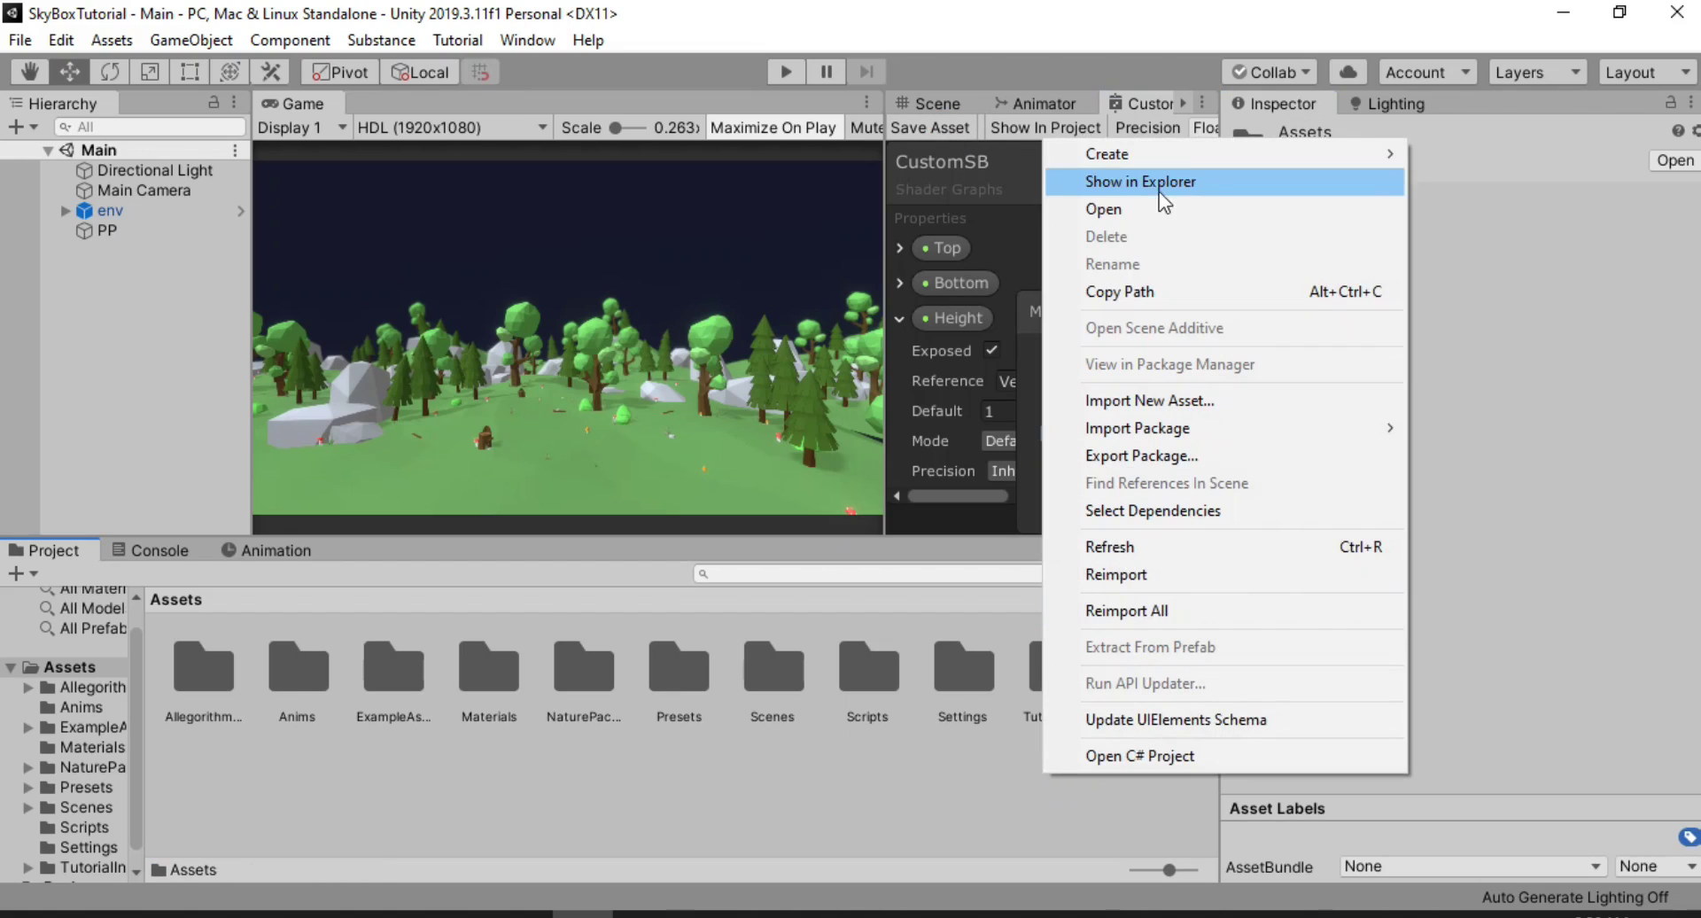
mouse_move(1205, 159)
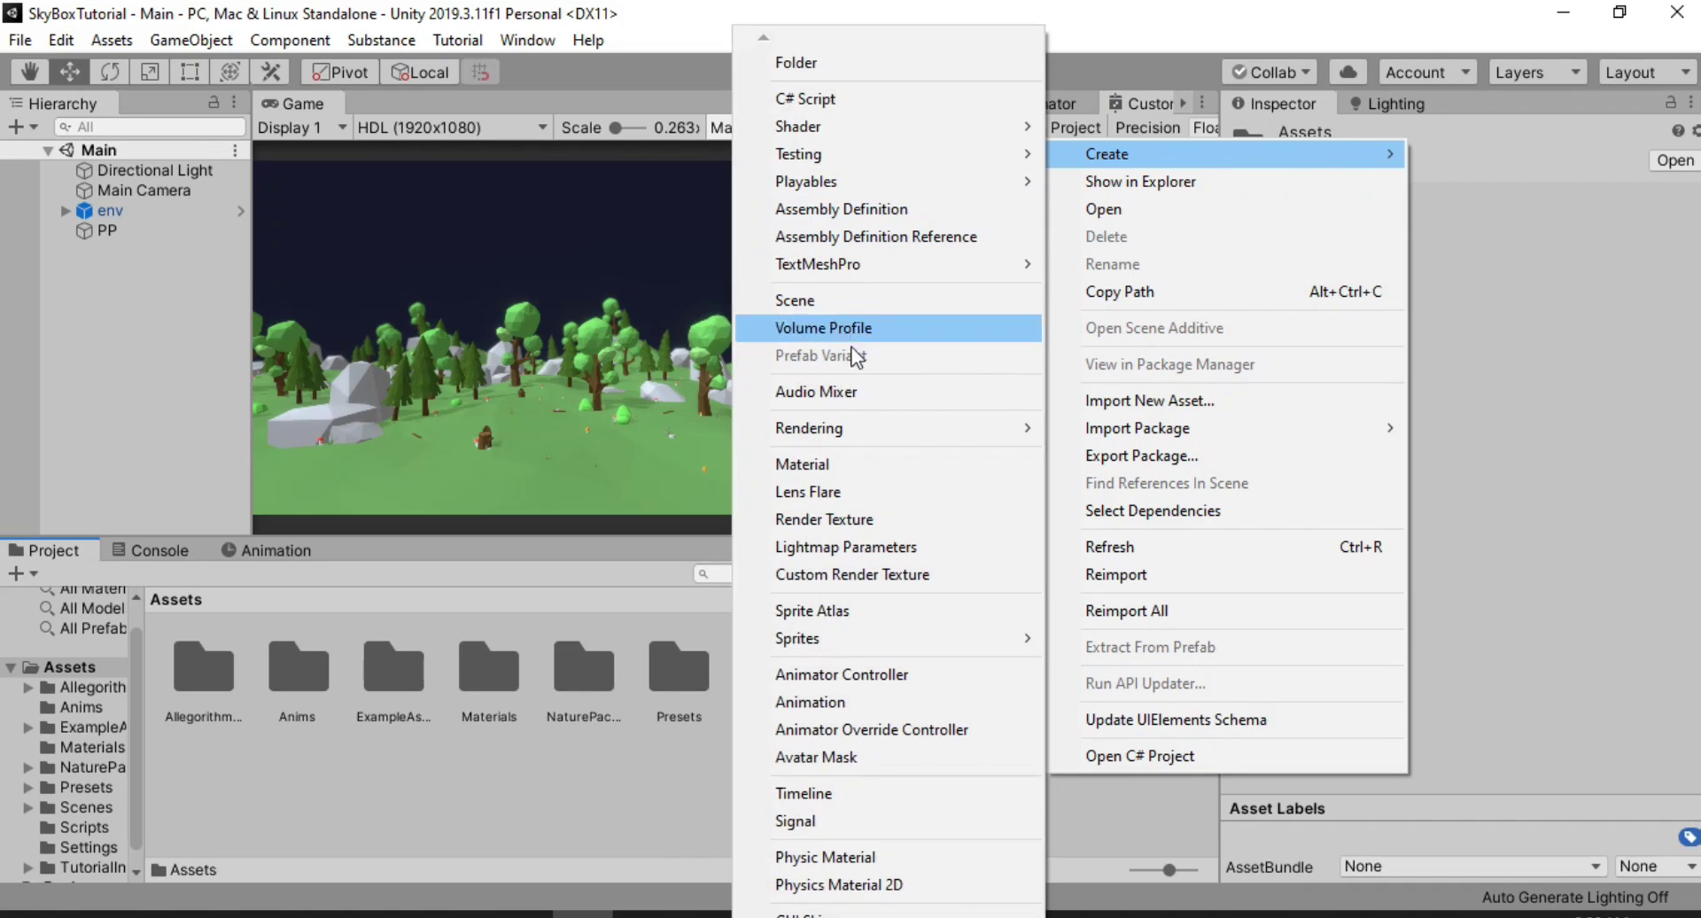
left_click(837, 466)
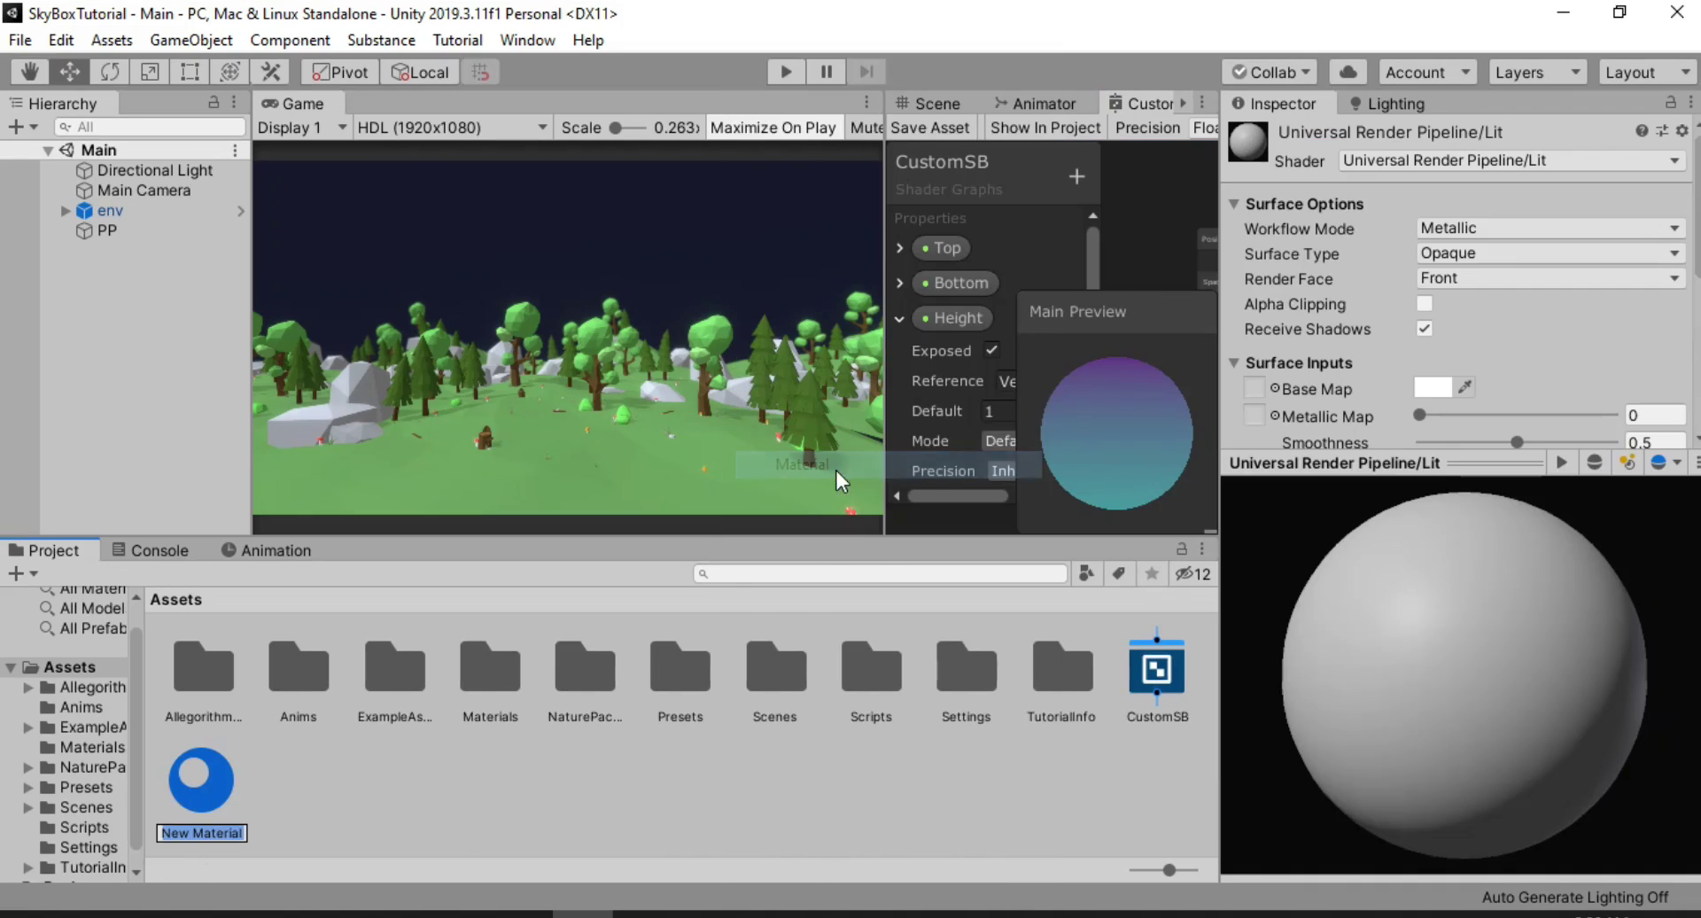
type("sky")
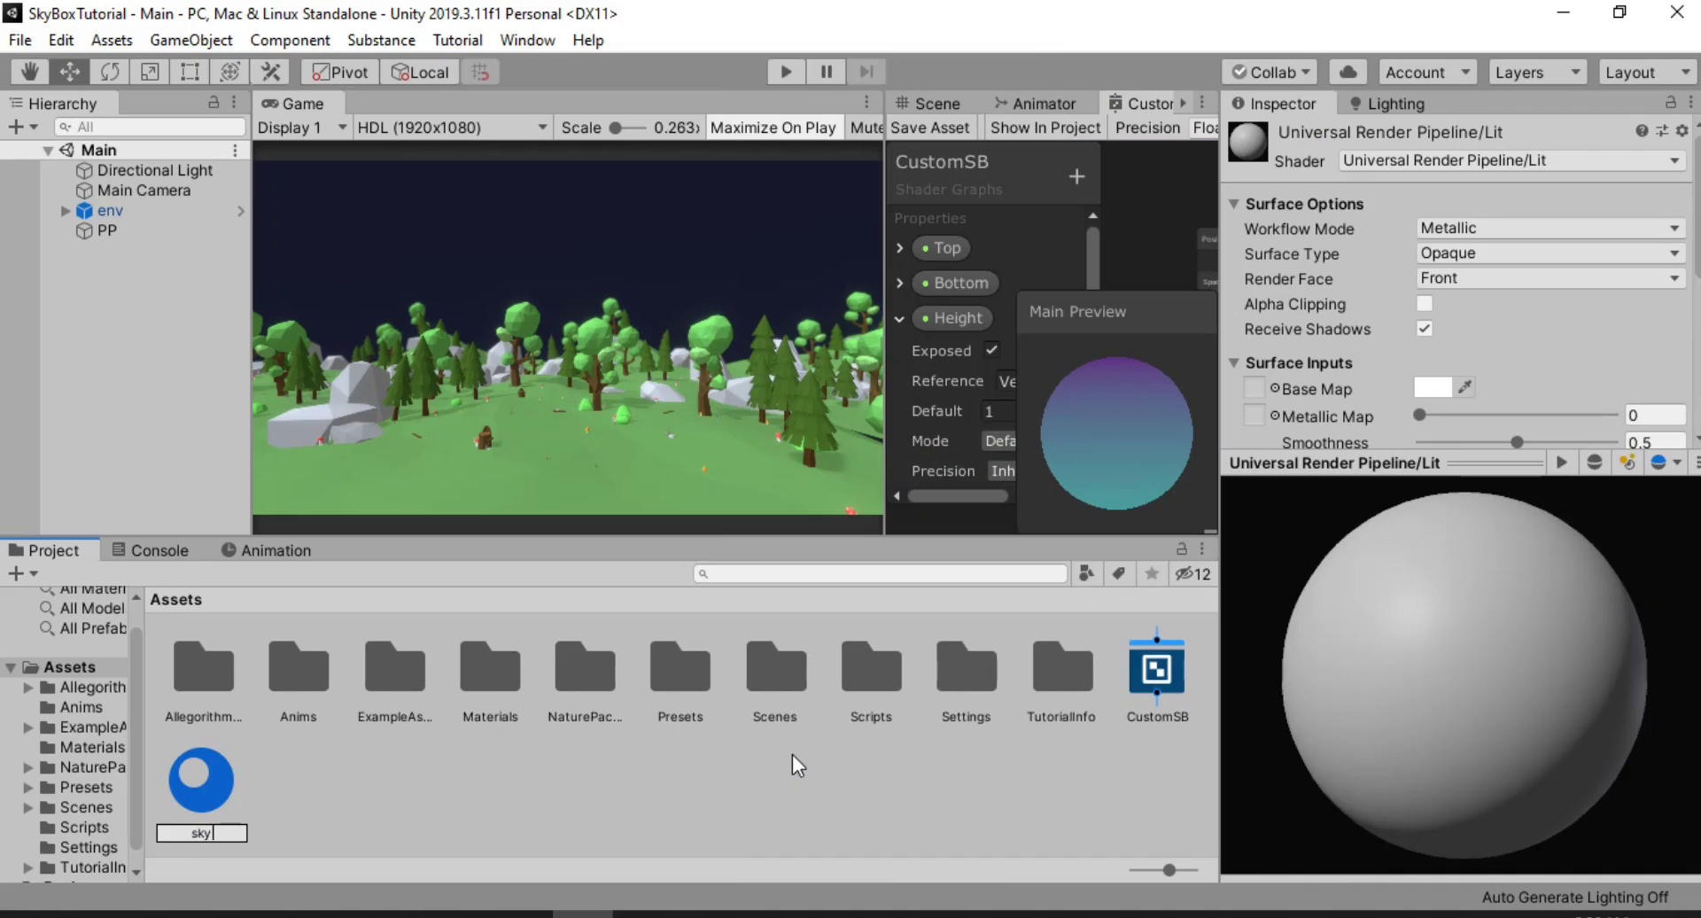
type("boxMat")
key("Return")
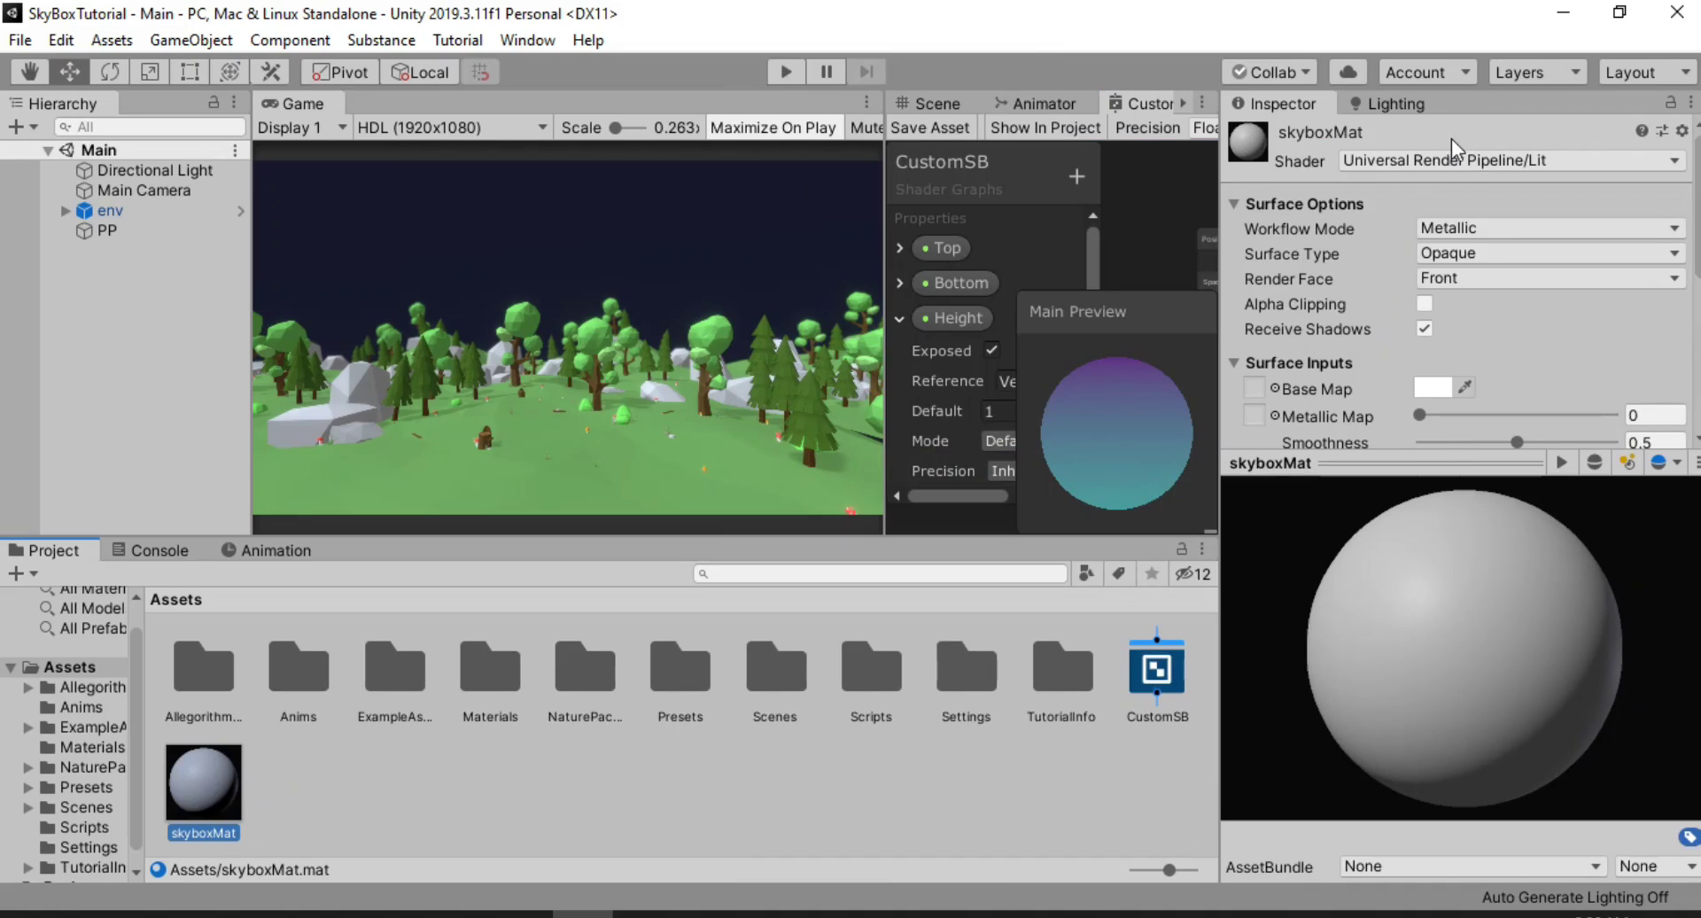
Assign the Shader Graphs/CustomSB shader to the skyboxMat material
left_click(1466, 159)
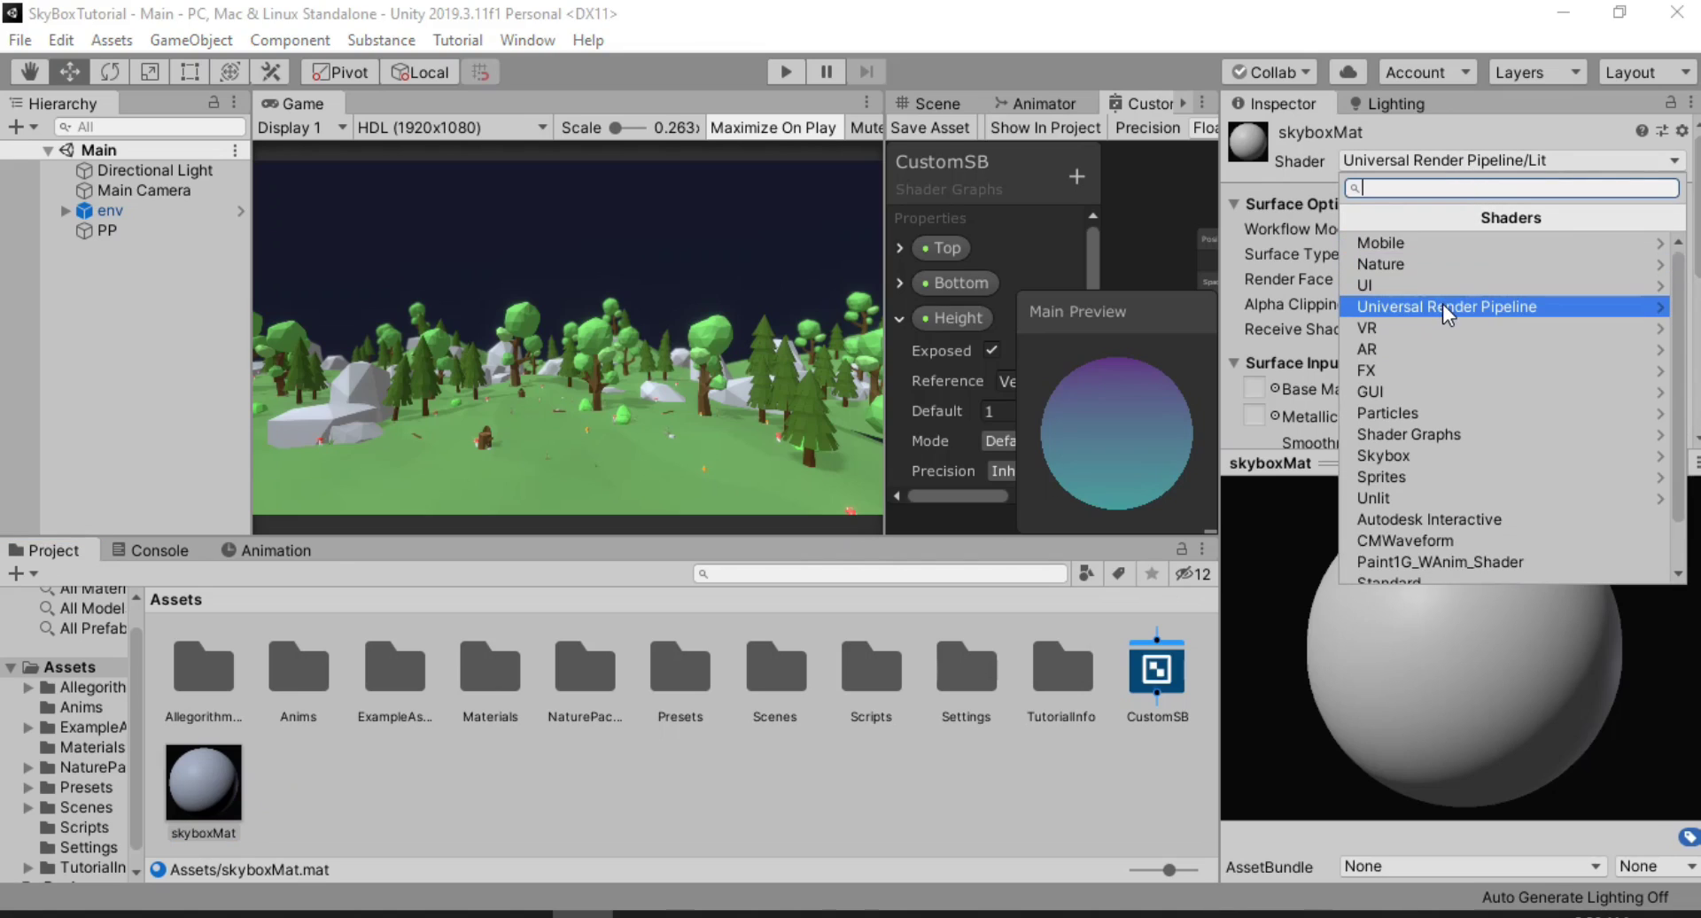
left_click(1423, 434)
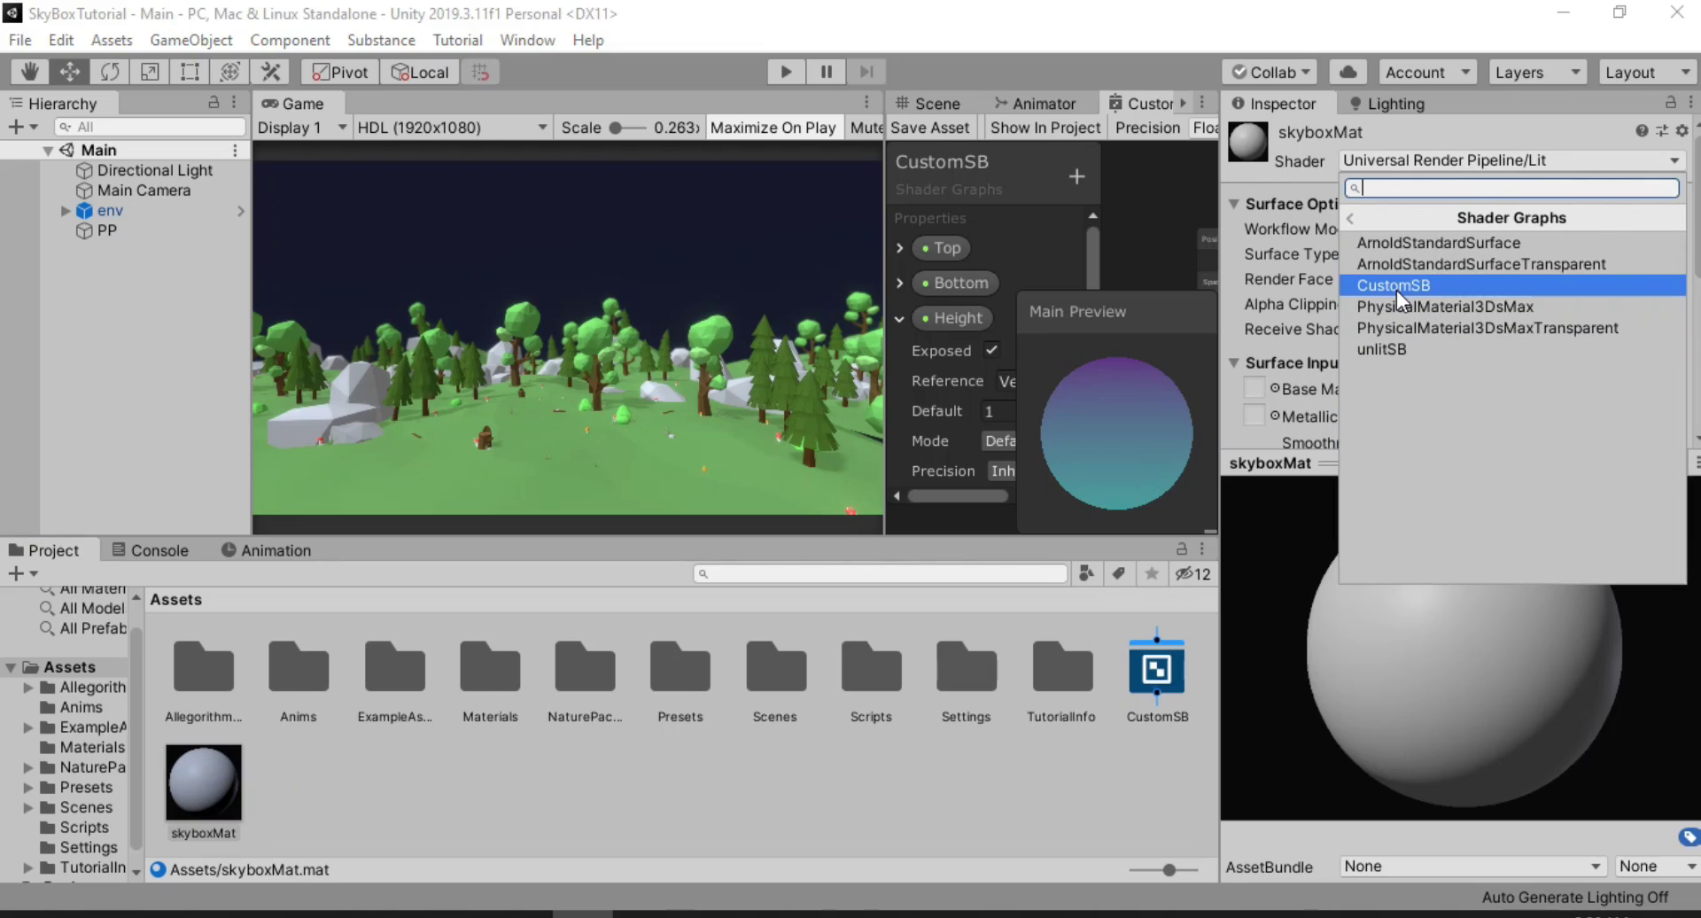
left_click(1397, 290)
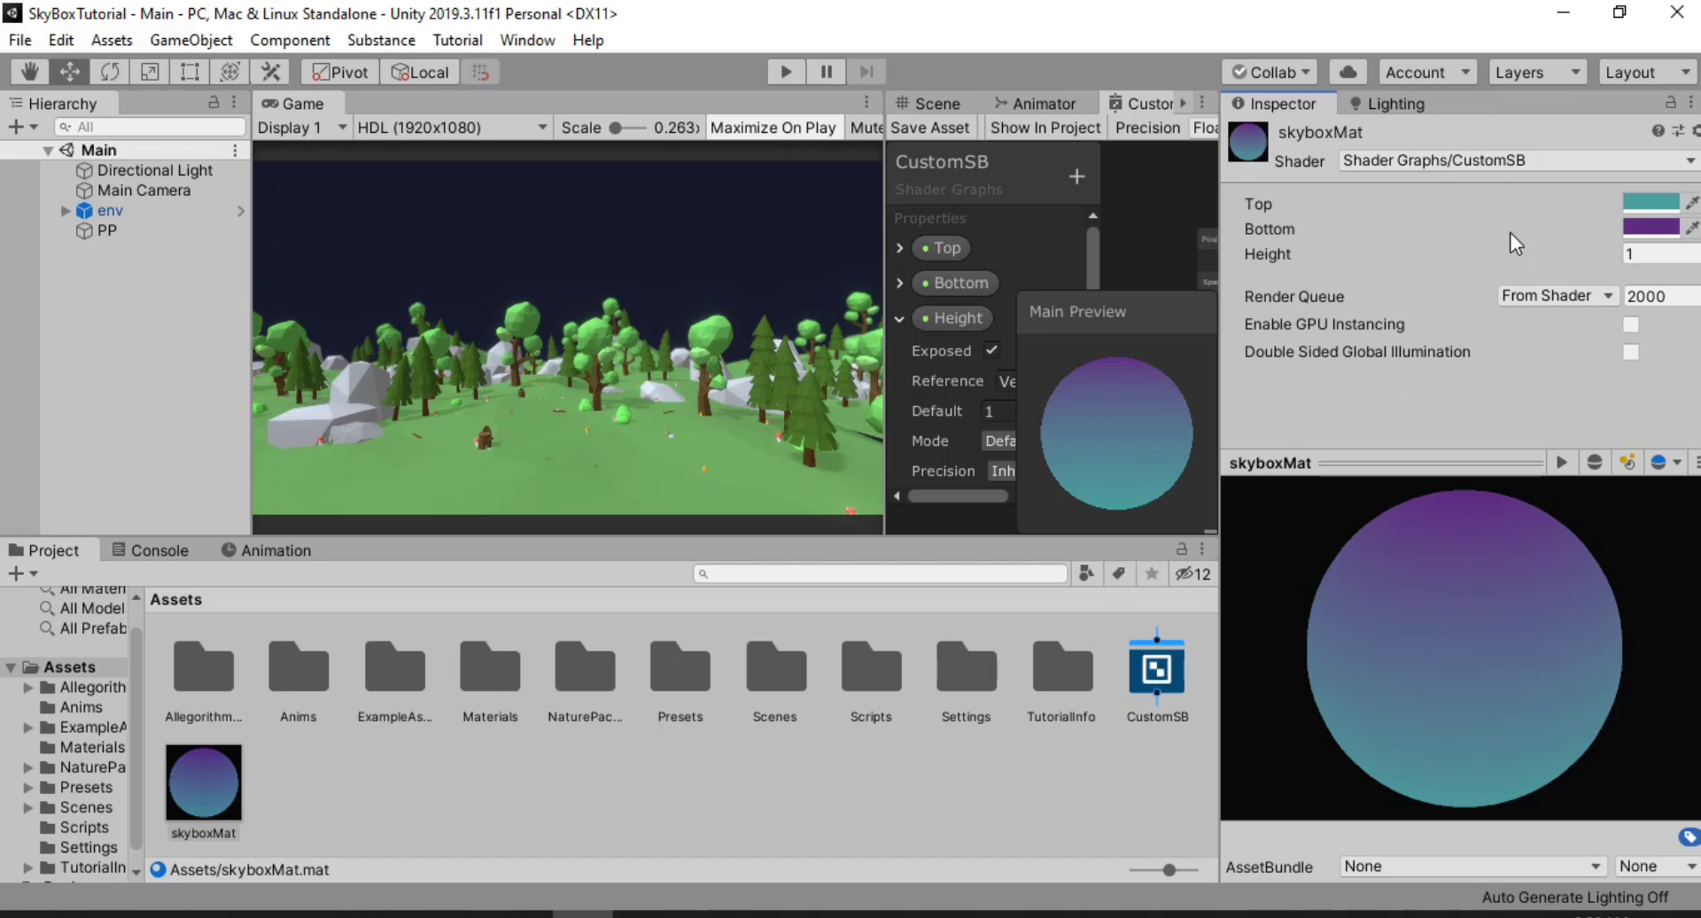
Set the skyboxMat material's Height value to 0.45
mouse_move(1519, 255)
left_mouse_down()
mouse_move(1496, 252)
mouse_move(1534, 256)
left_mouse_up()
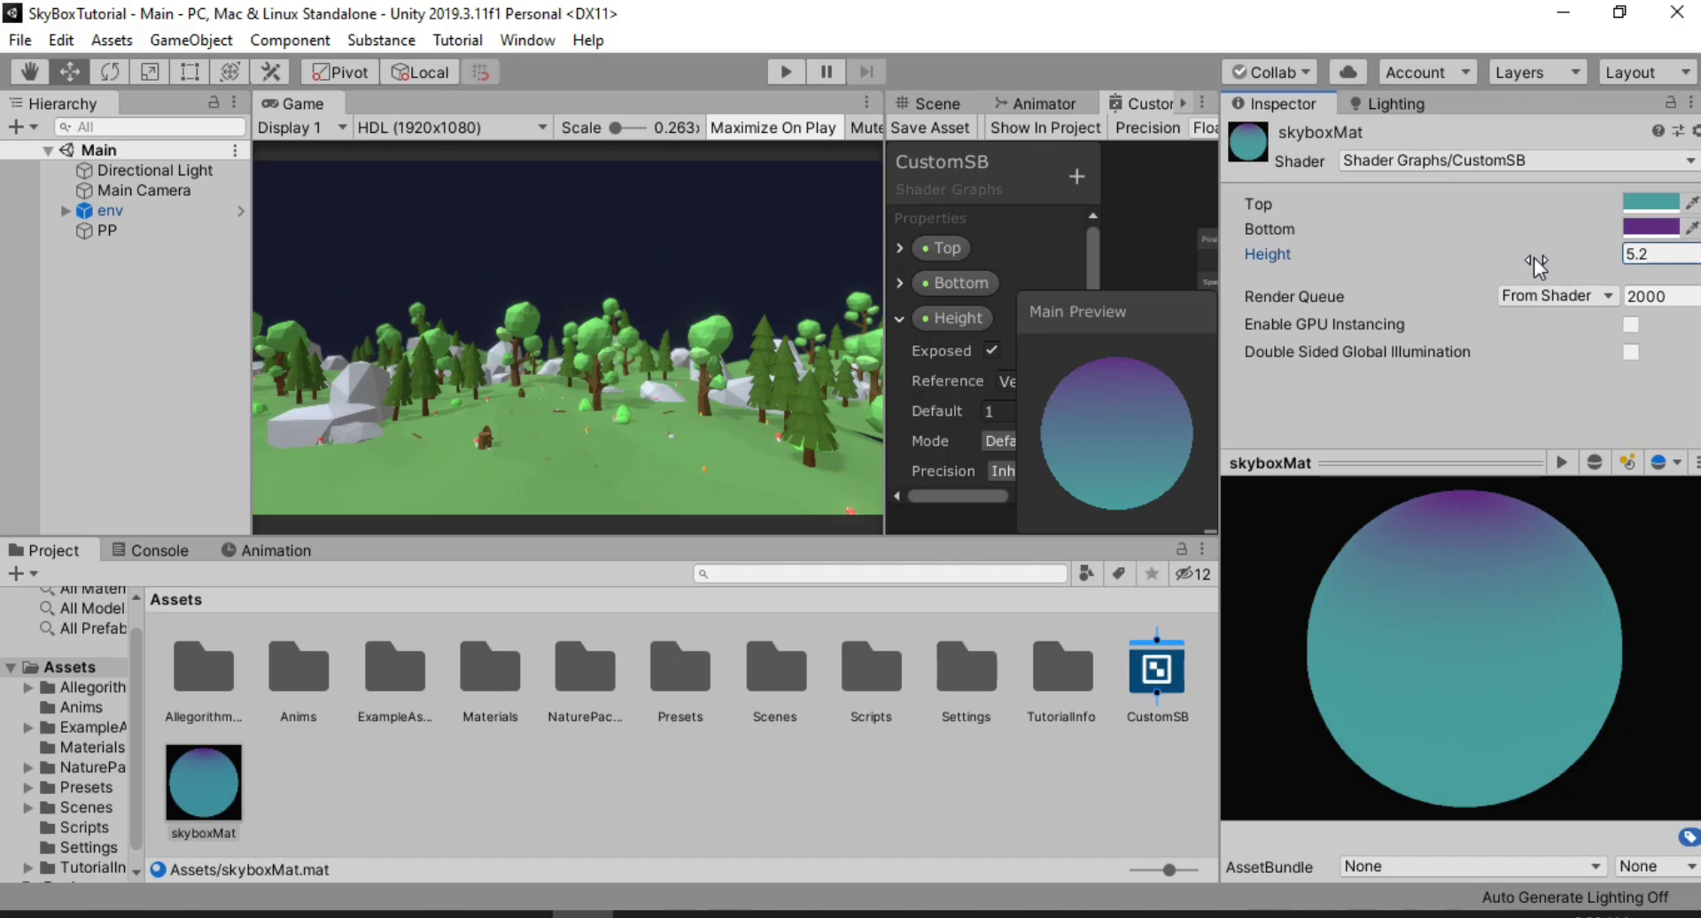
left_click(1635, 255)
key("BackSpace")
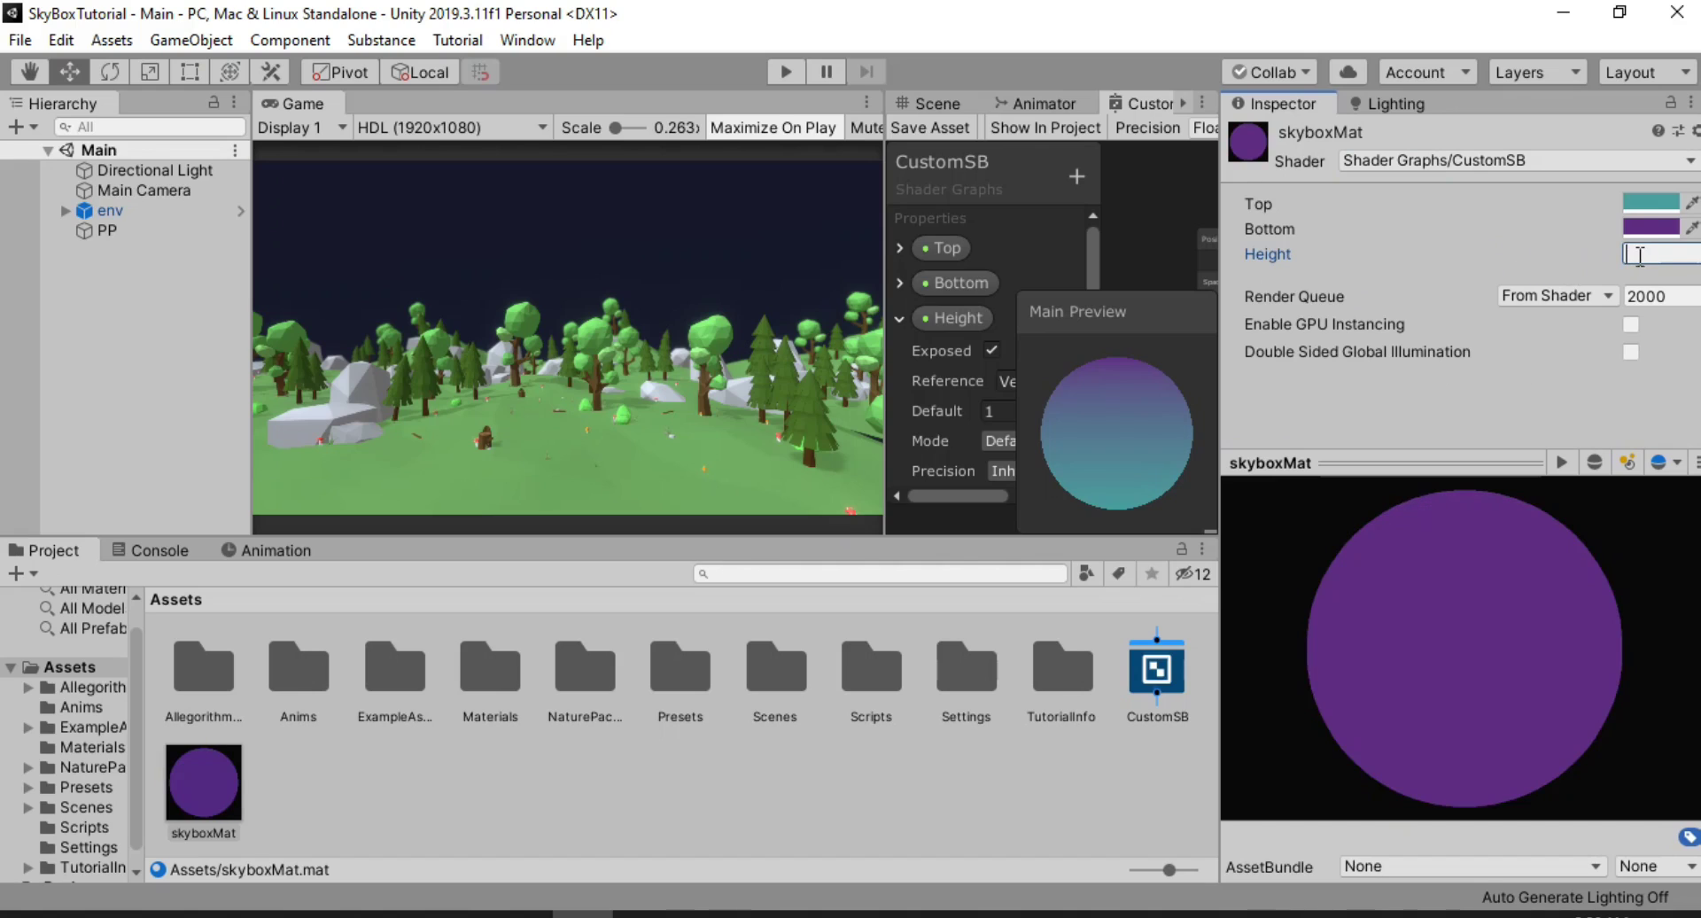
type(".1")
key("BackSpace")
type("45")
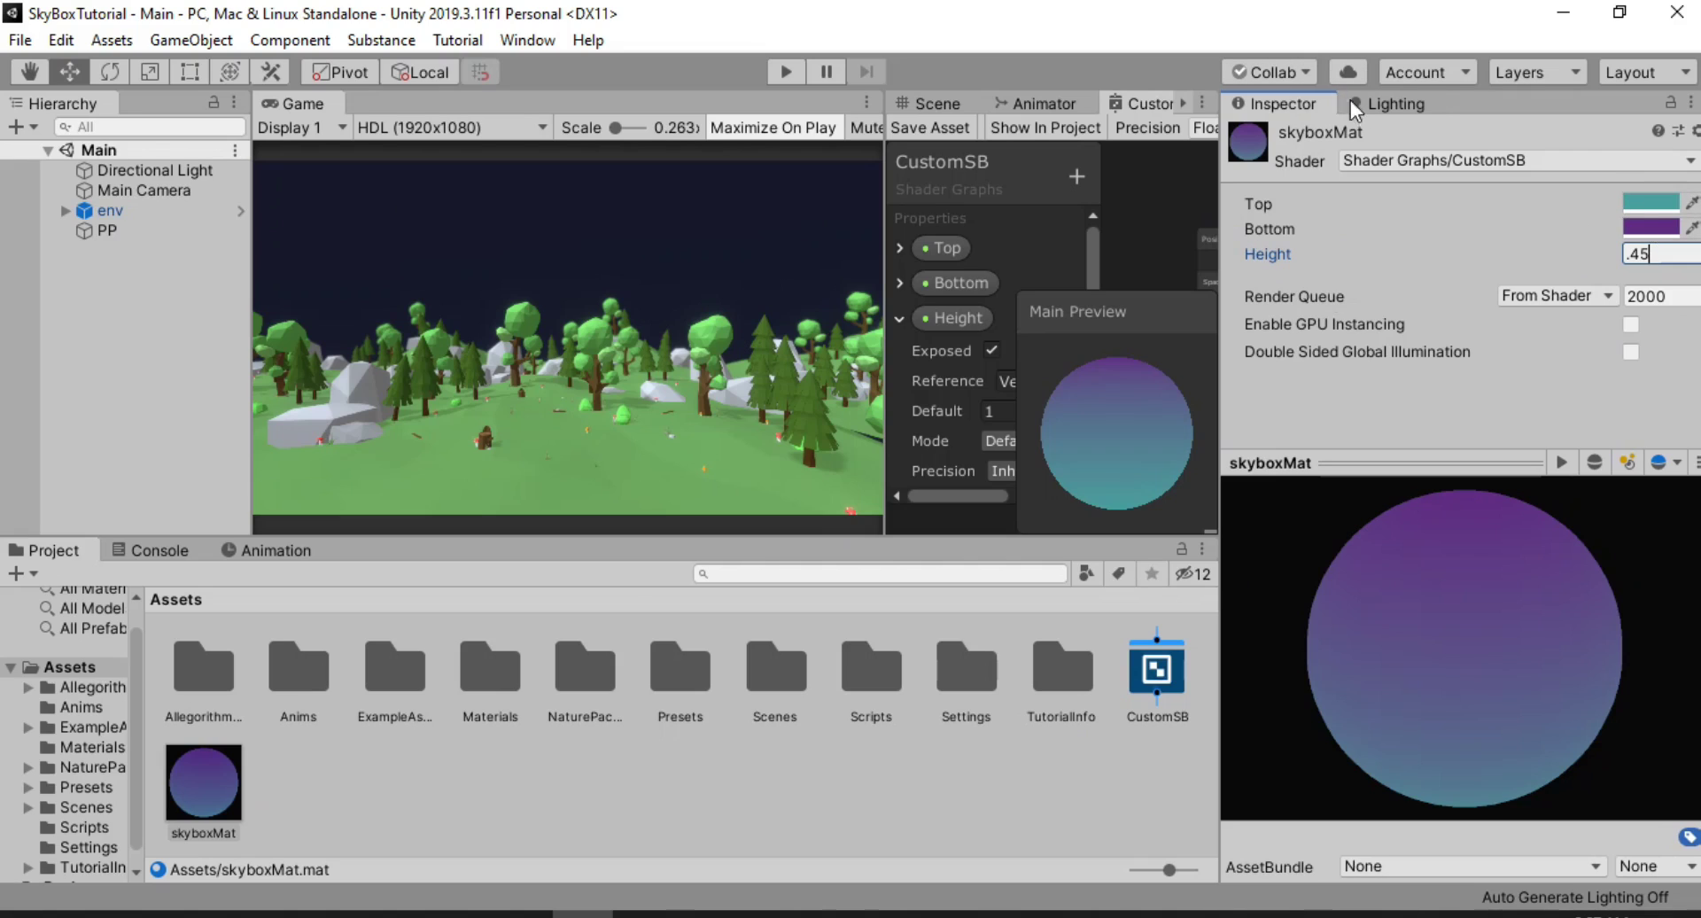
Assign skyboxMat as the scene's Skybox Material in the lighting settings and set the Main Camera's Background Type to Skybox
left_click(1384, 104)
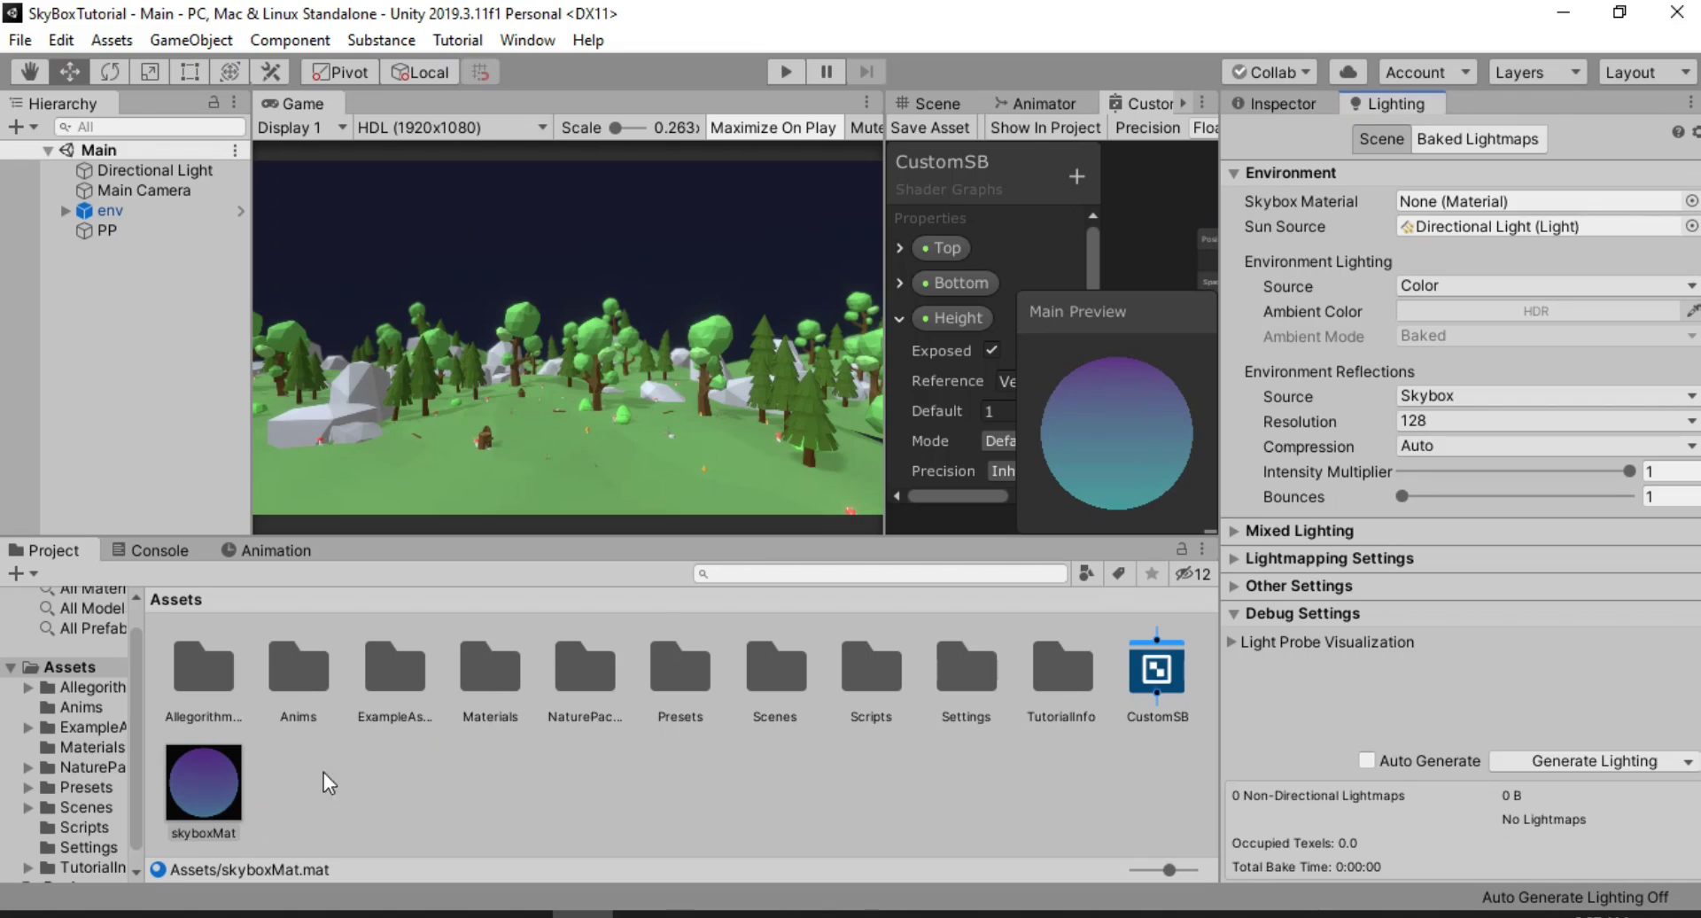
left_click_drag(213, 784, 1457, 200)
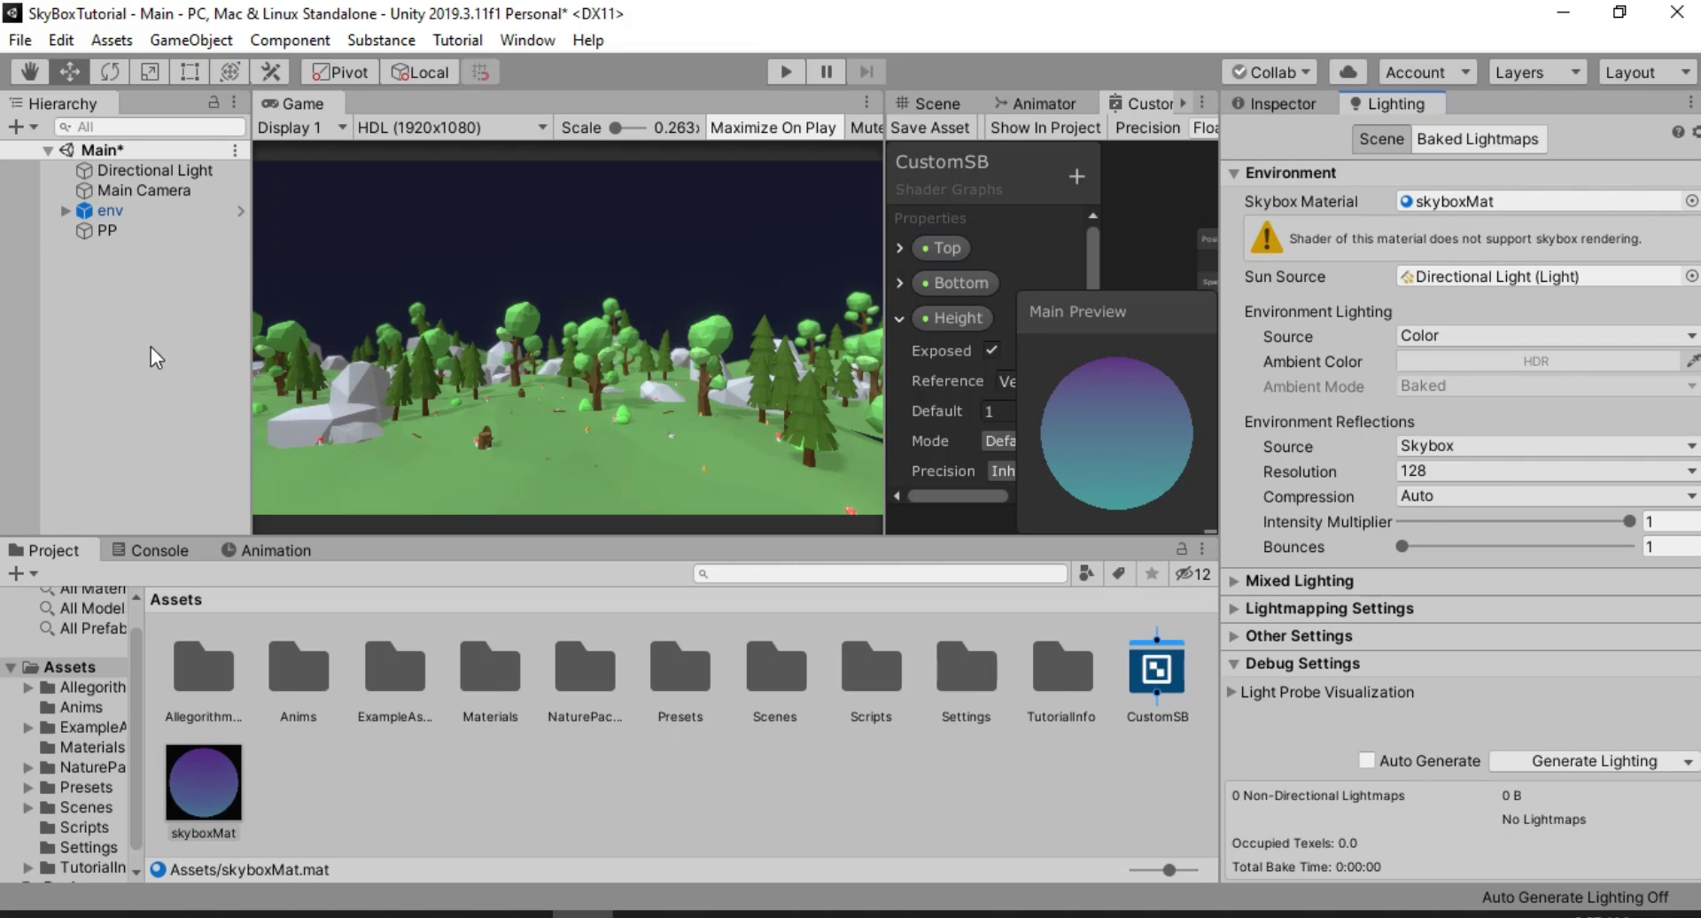
left_click(142, 190)
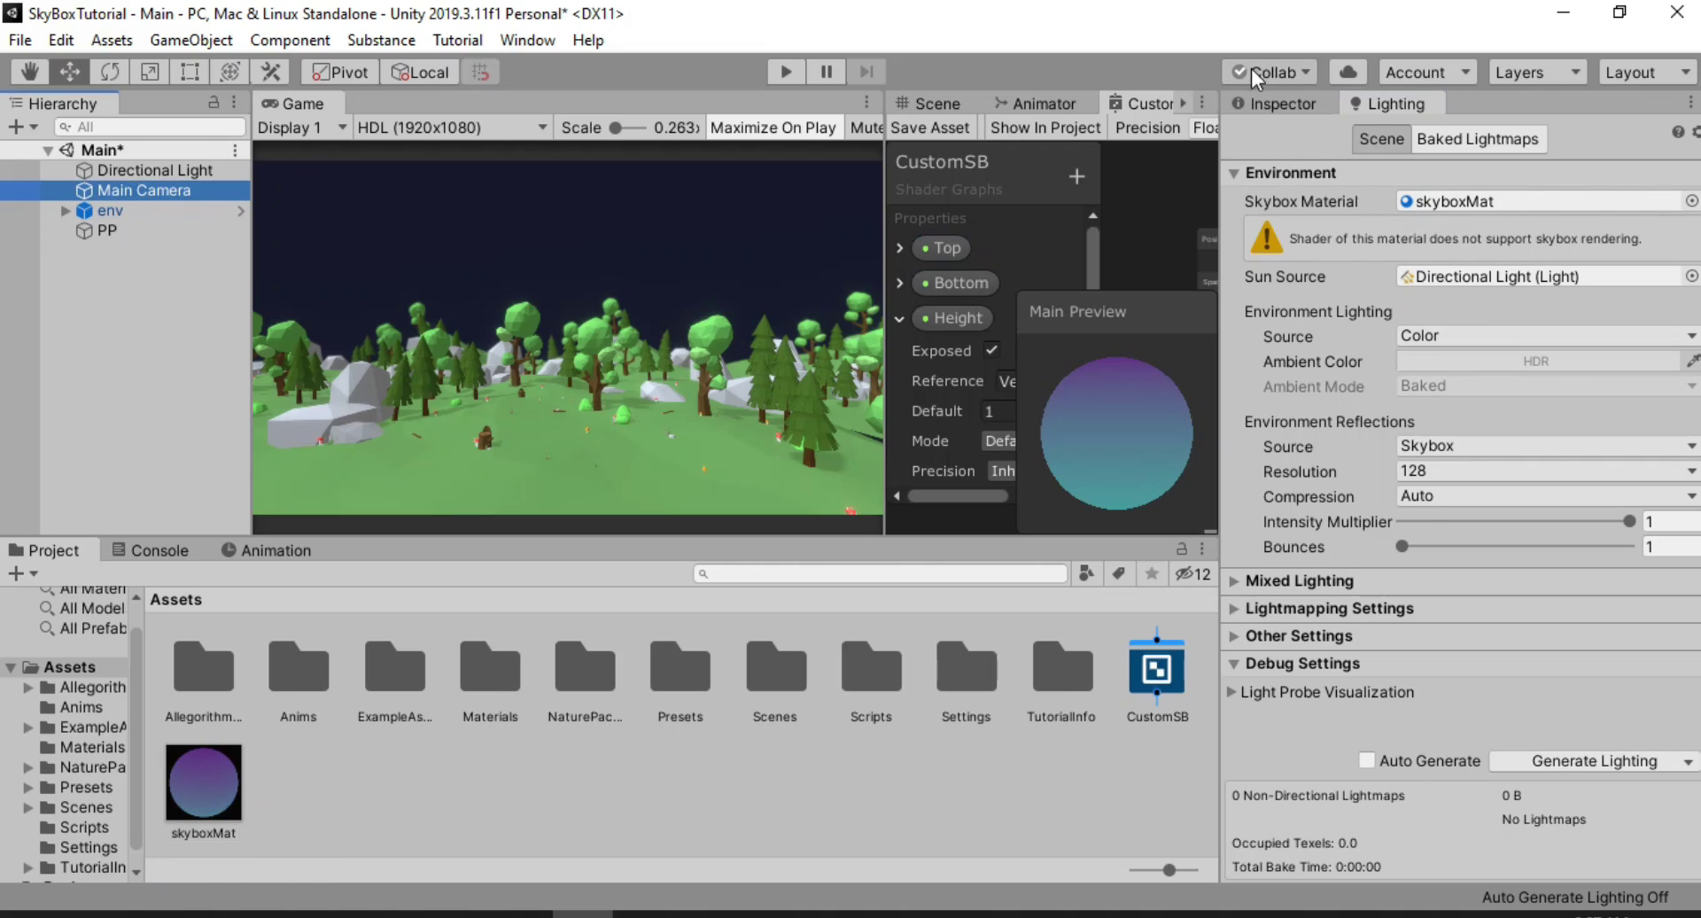
left_click(1279, 104)
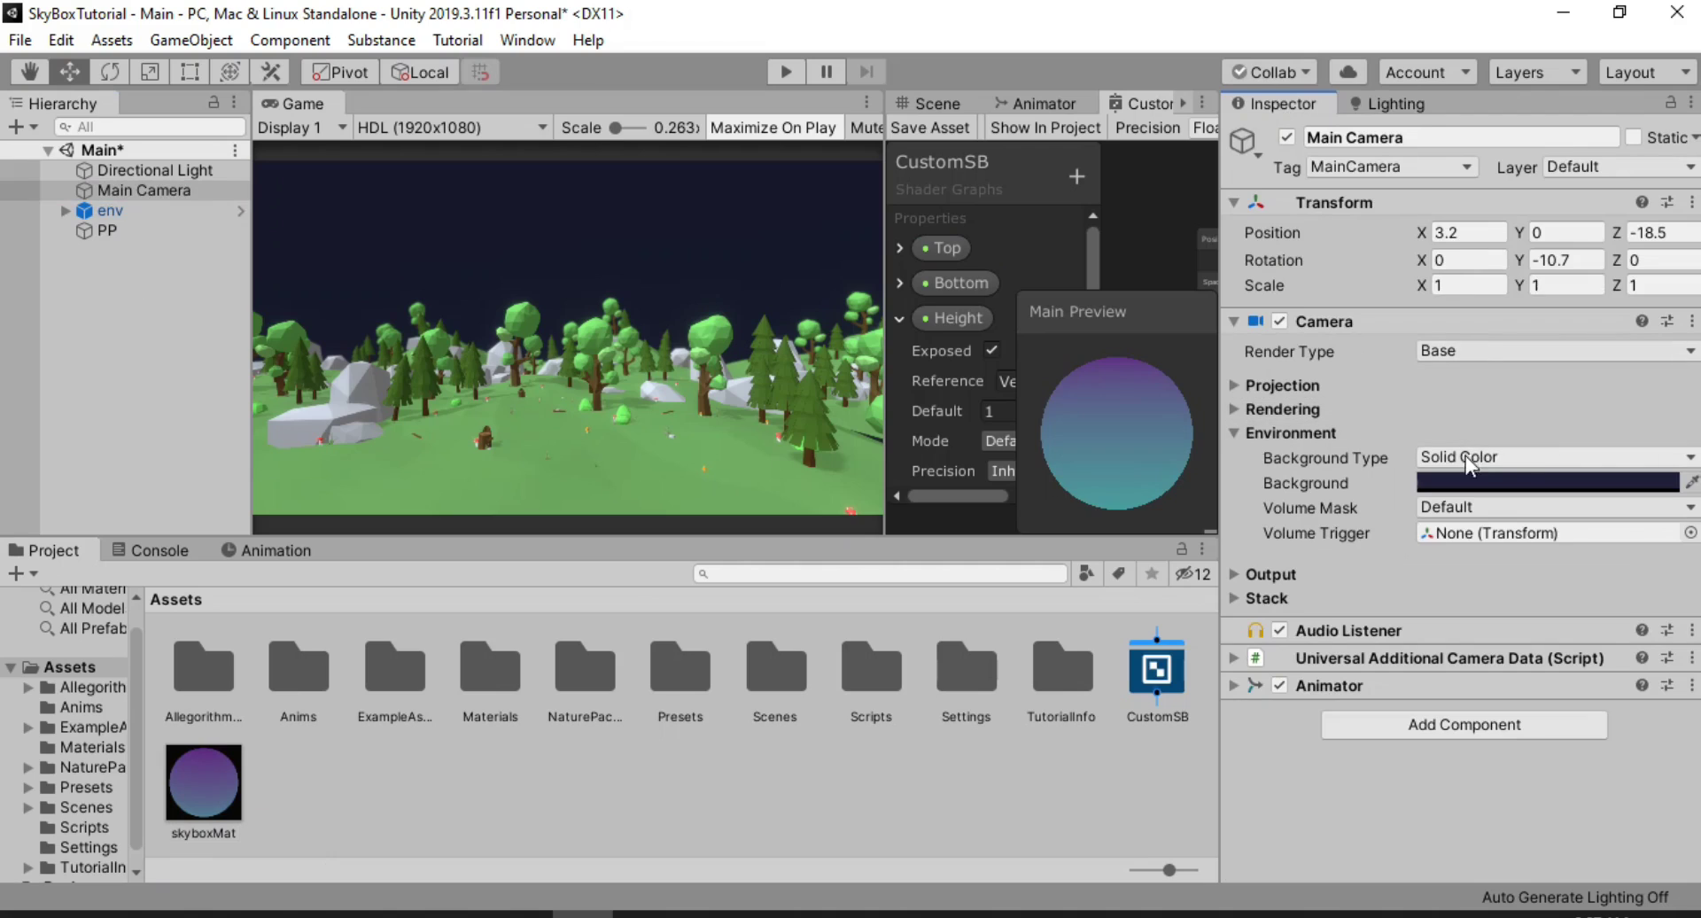
left_click(1503, 455)
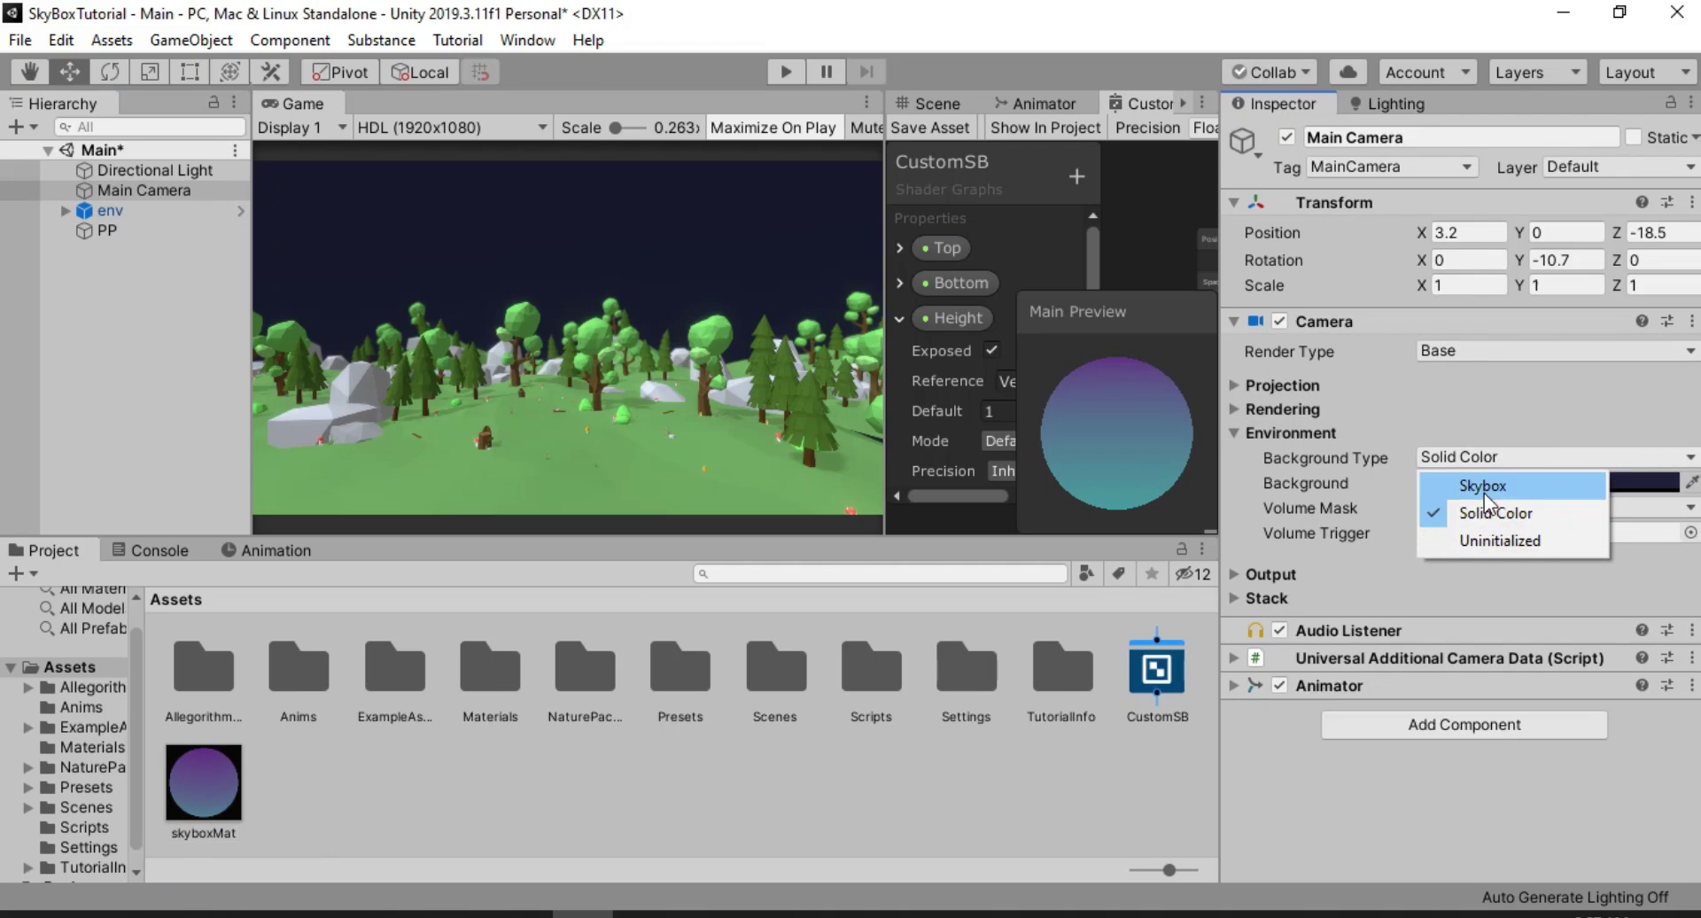
left_click(1485, 489)
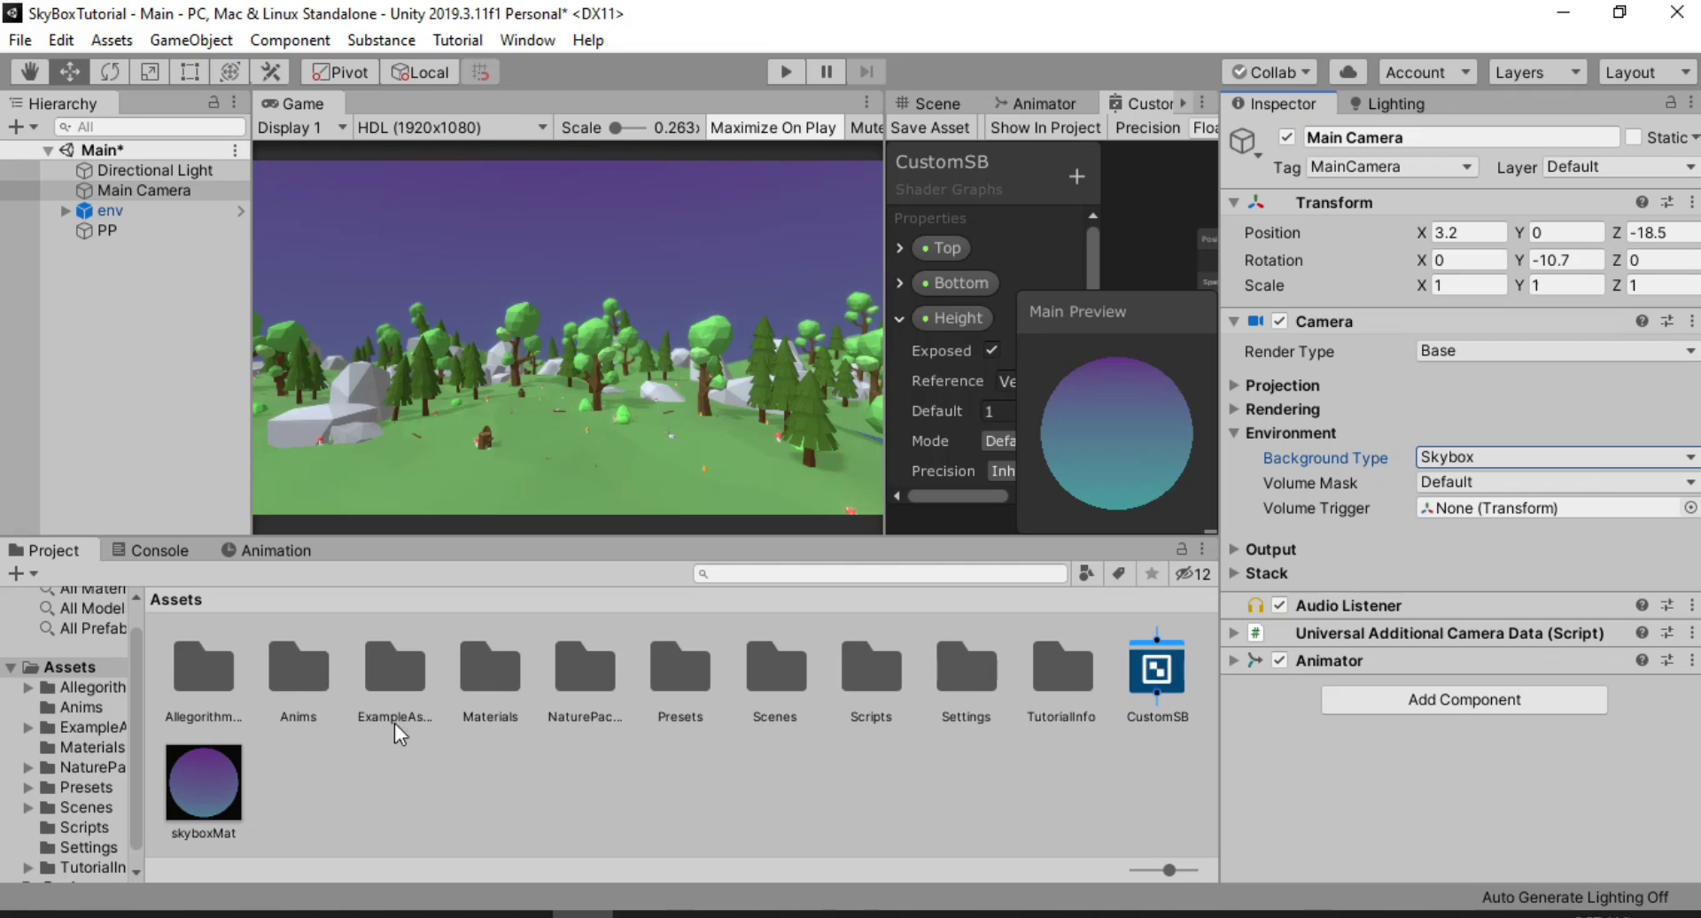
Try a Height of 0.41 on the skyboxMat material and set it back to 0.45
left_click(213, 779)
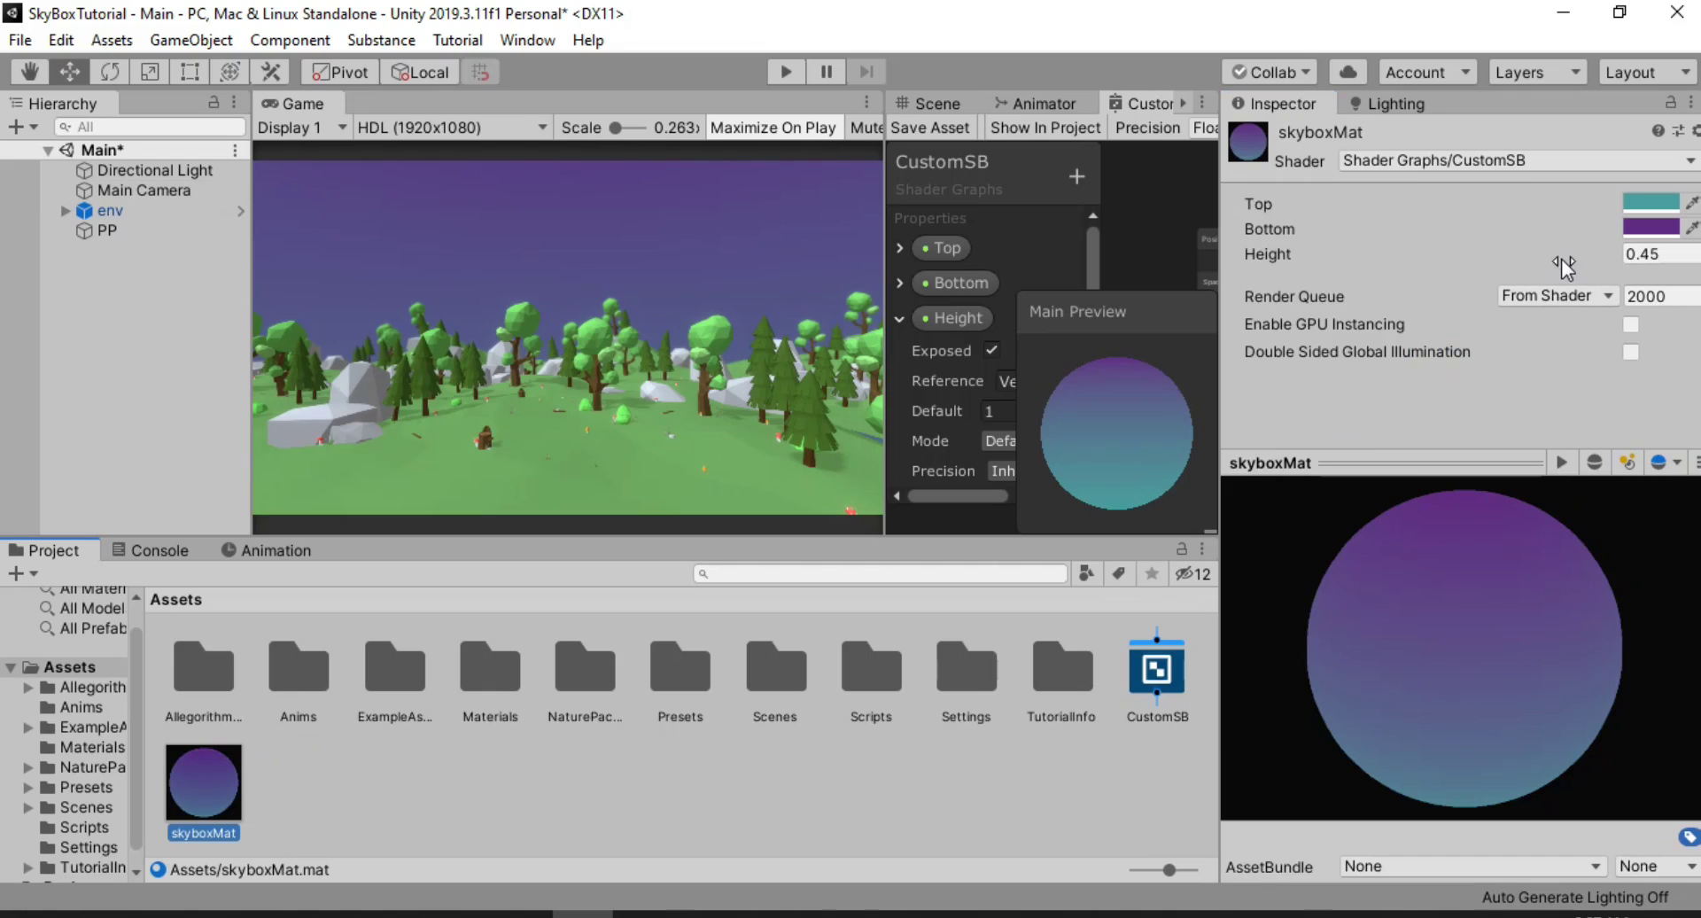
mouse_move(1561, 254)
left_mouse_down()
mouse_move(1583, 255)
mouse_move(1567, 255)
left_mouse_up()
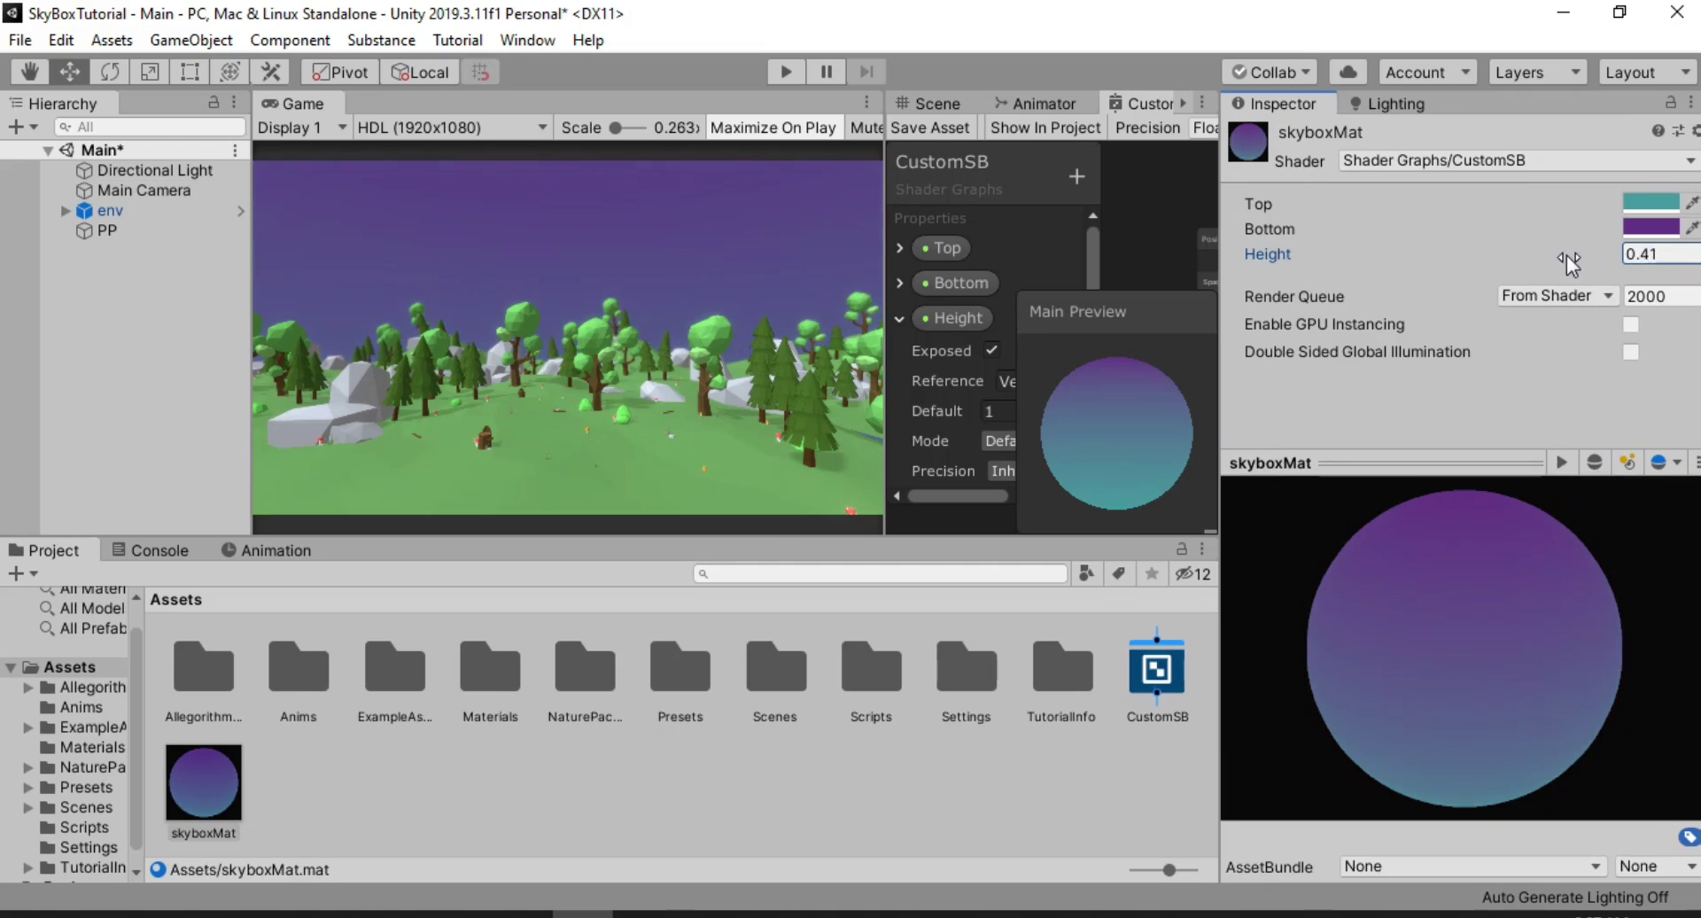
left_click(1696, 256)
type(".45")
Play the scene to preview the gradient skybox in the Game view and stop playback
left_click(322, 106)
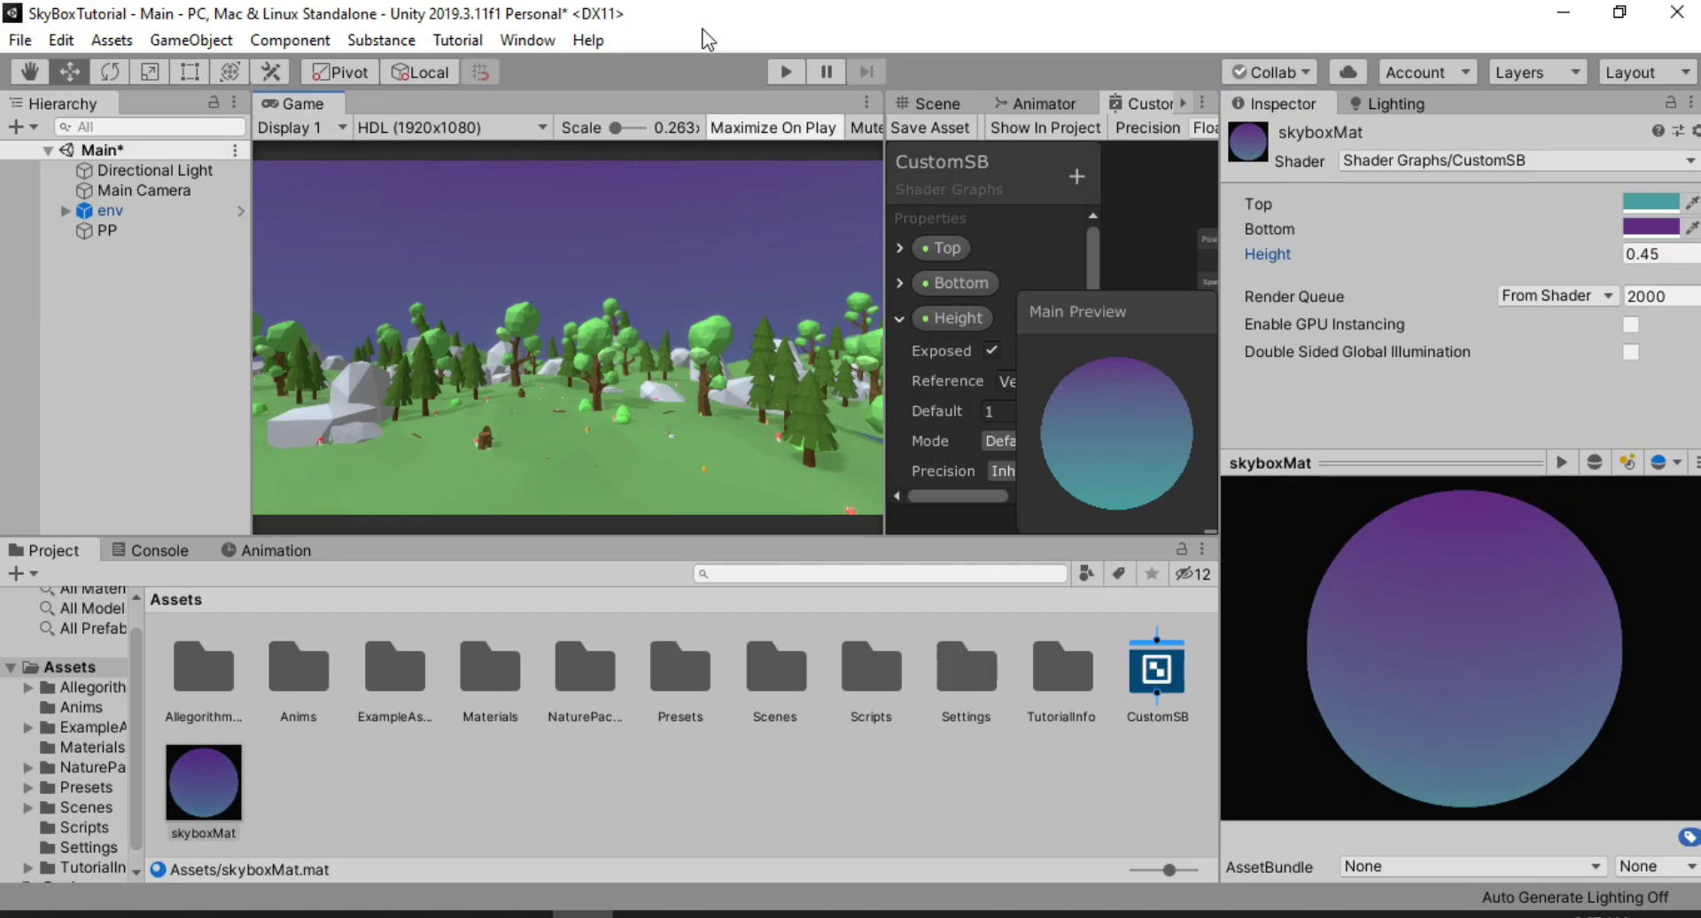
left_click(788, 71)
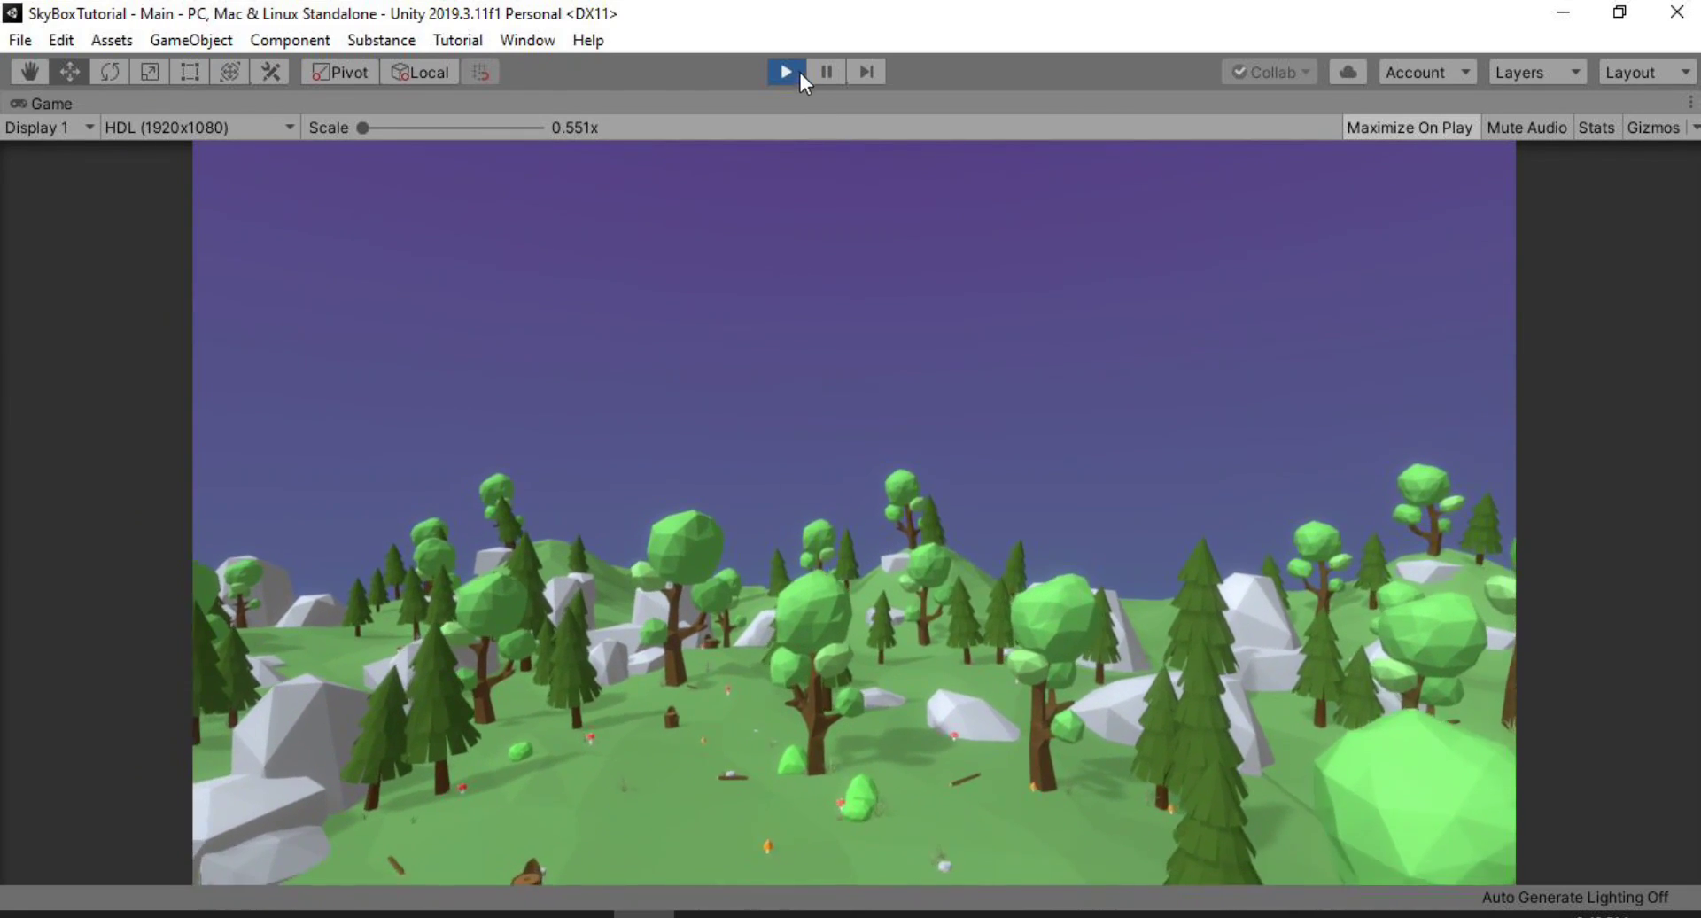
left_click(785, 70)
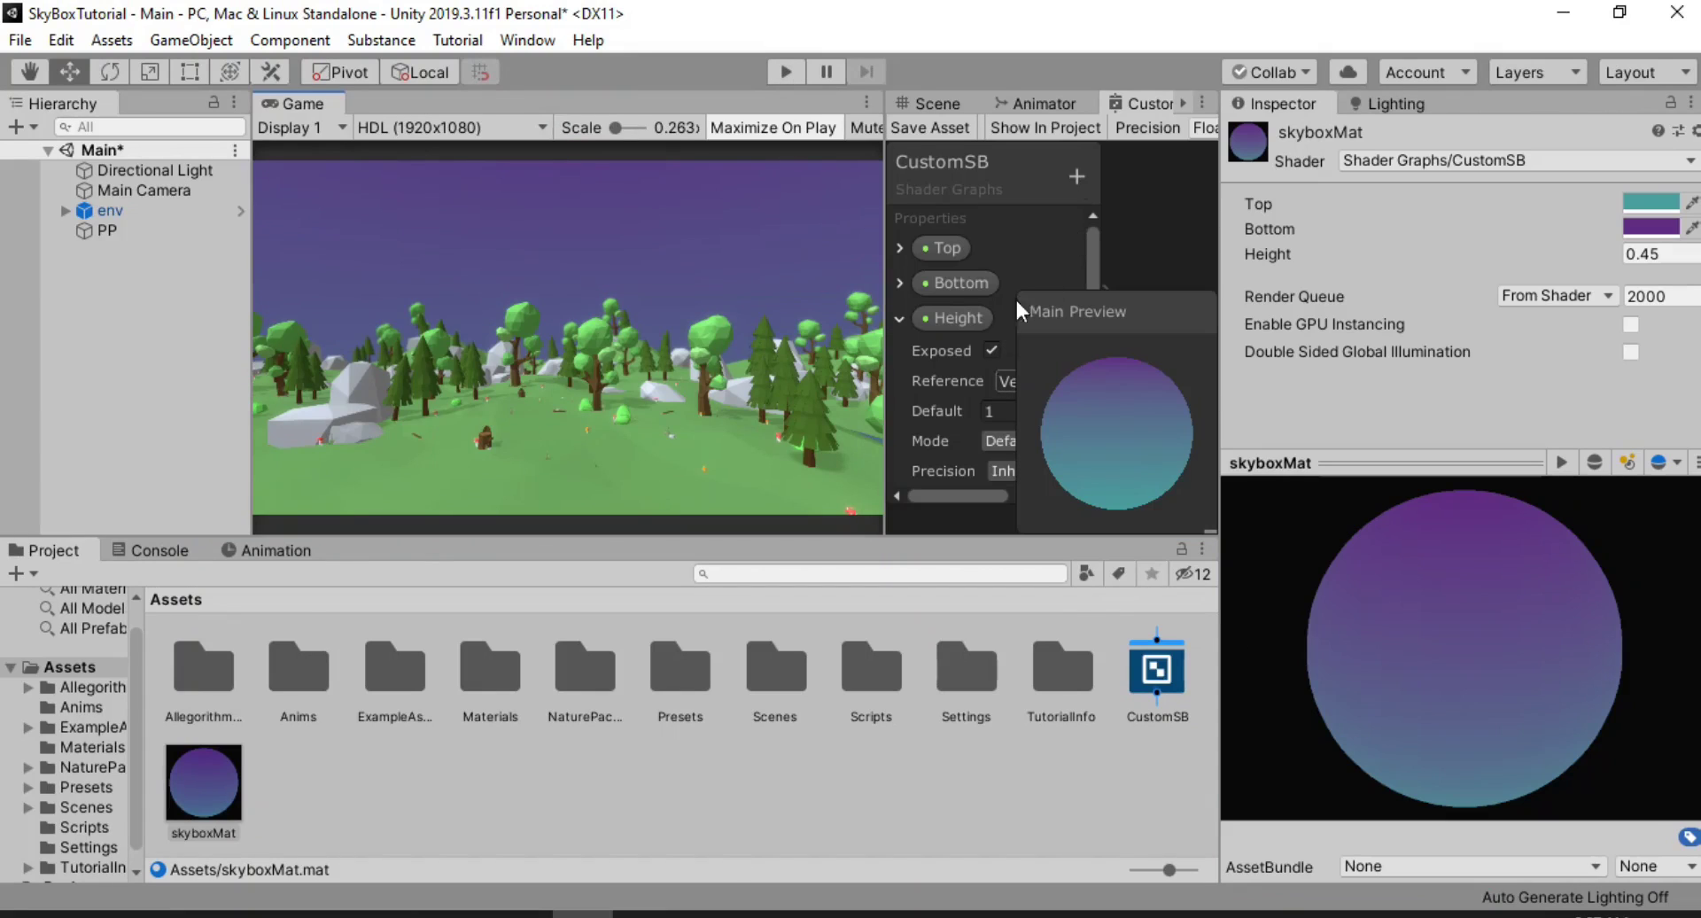
Maximize the CustomSB shader graph, frame all its nodes and collapse the Height property's settings
left_click(1148, 103)
double_click(1150, 103)
middle_click_drag(565, 406, 1215, 507)
scroll(1215, 507, "up", 5)
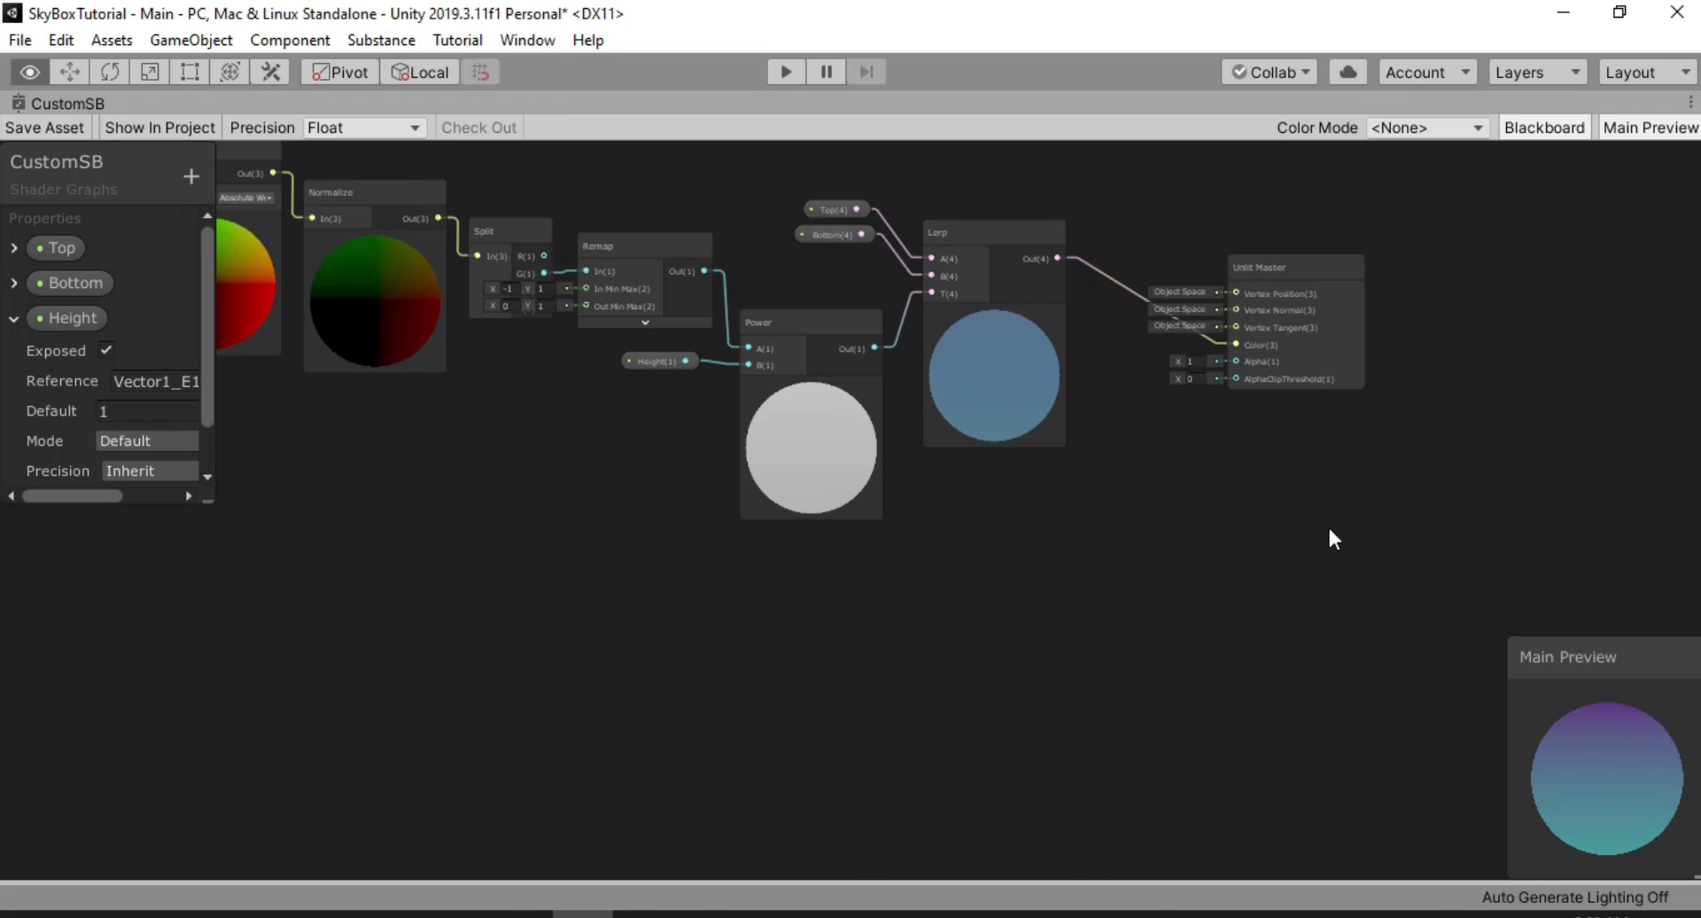
middle_click_drag(1322, 528, 1530, 630)
middle_click_drag(1427, 581, 1422, 510)
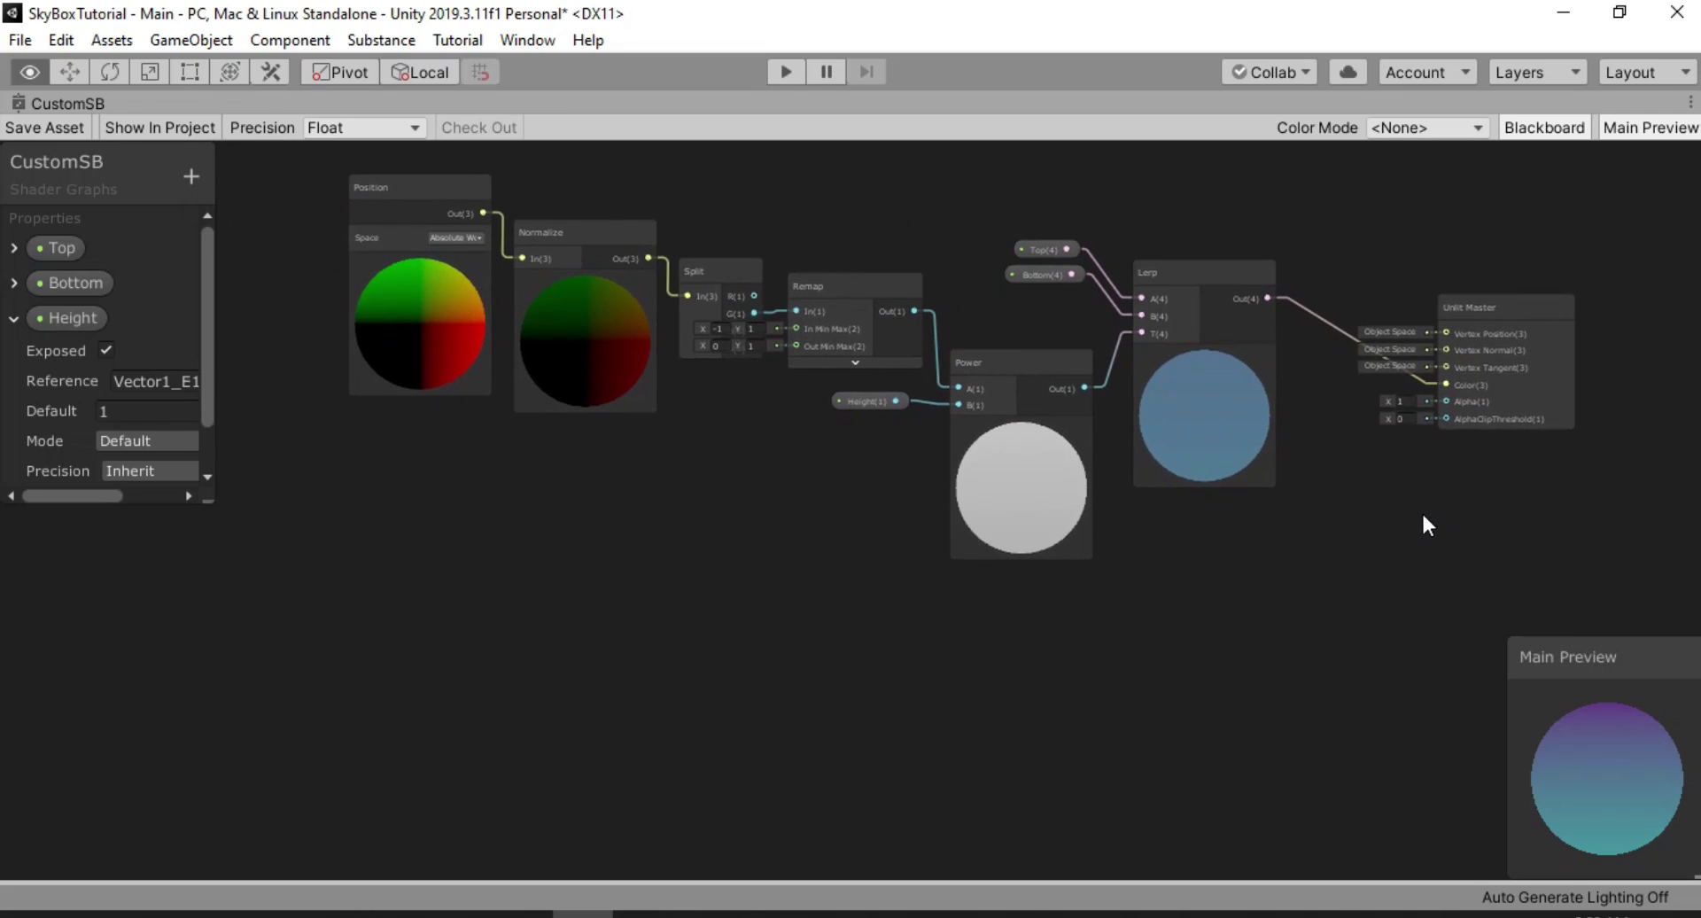
left_click(14, 319)
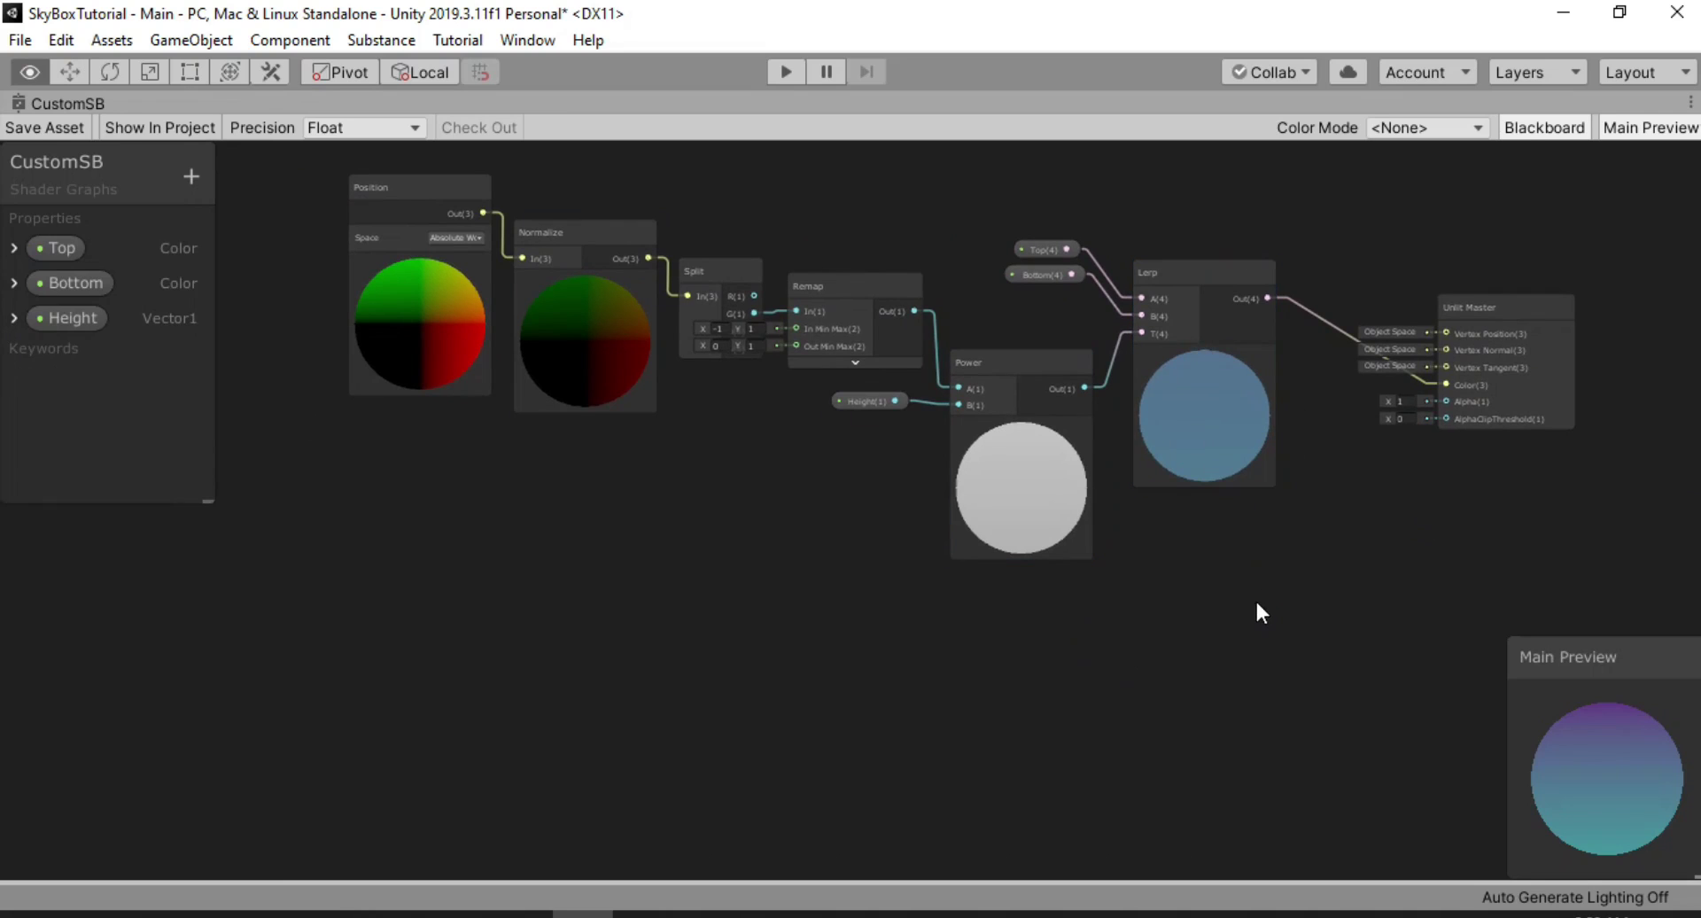
Add a Tiling And Offset node in the empty area below the existing node chain
left_click_drag(1257, 608, 1198, 441, "alt")
right_click(468, 552)
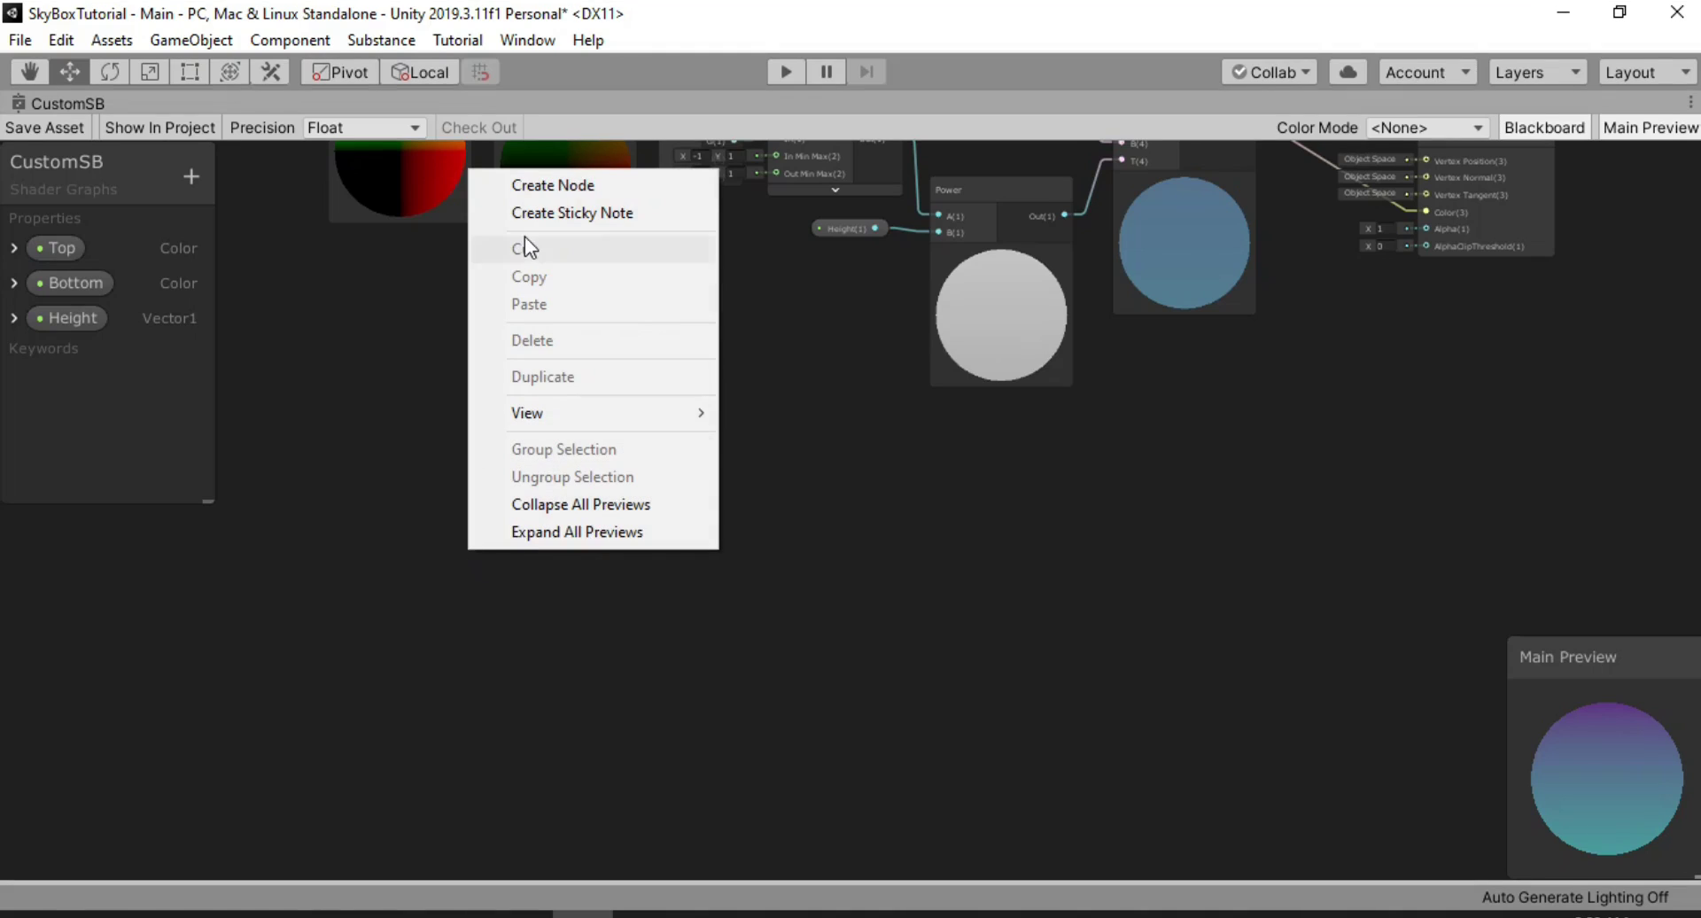
left_click(567, 184)
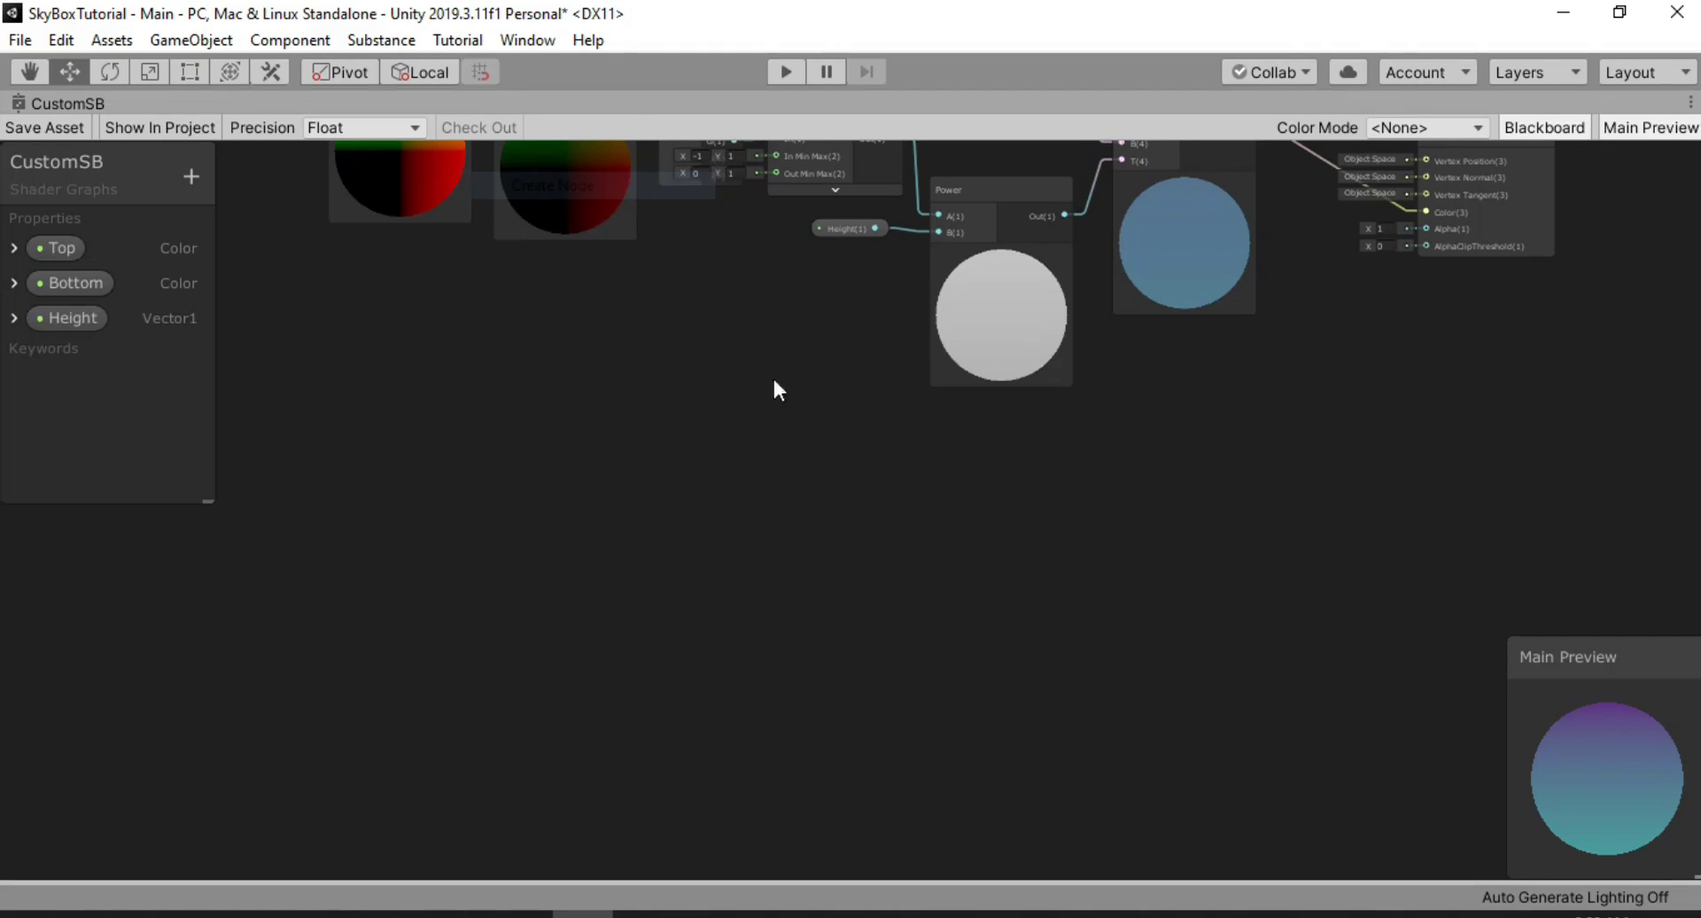
type("ti")
key("Return")
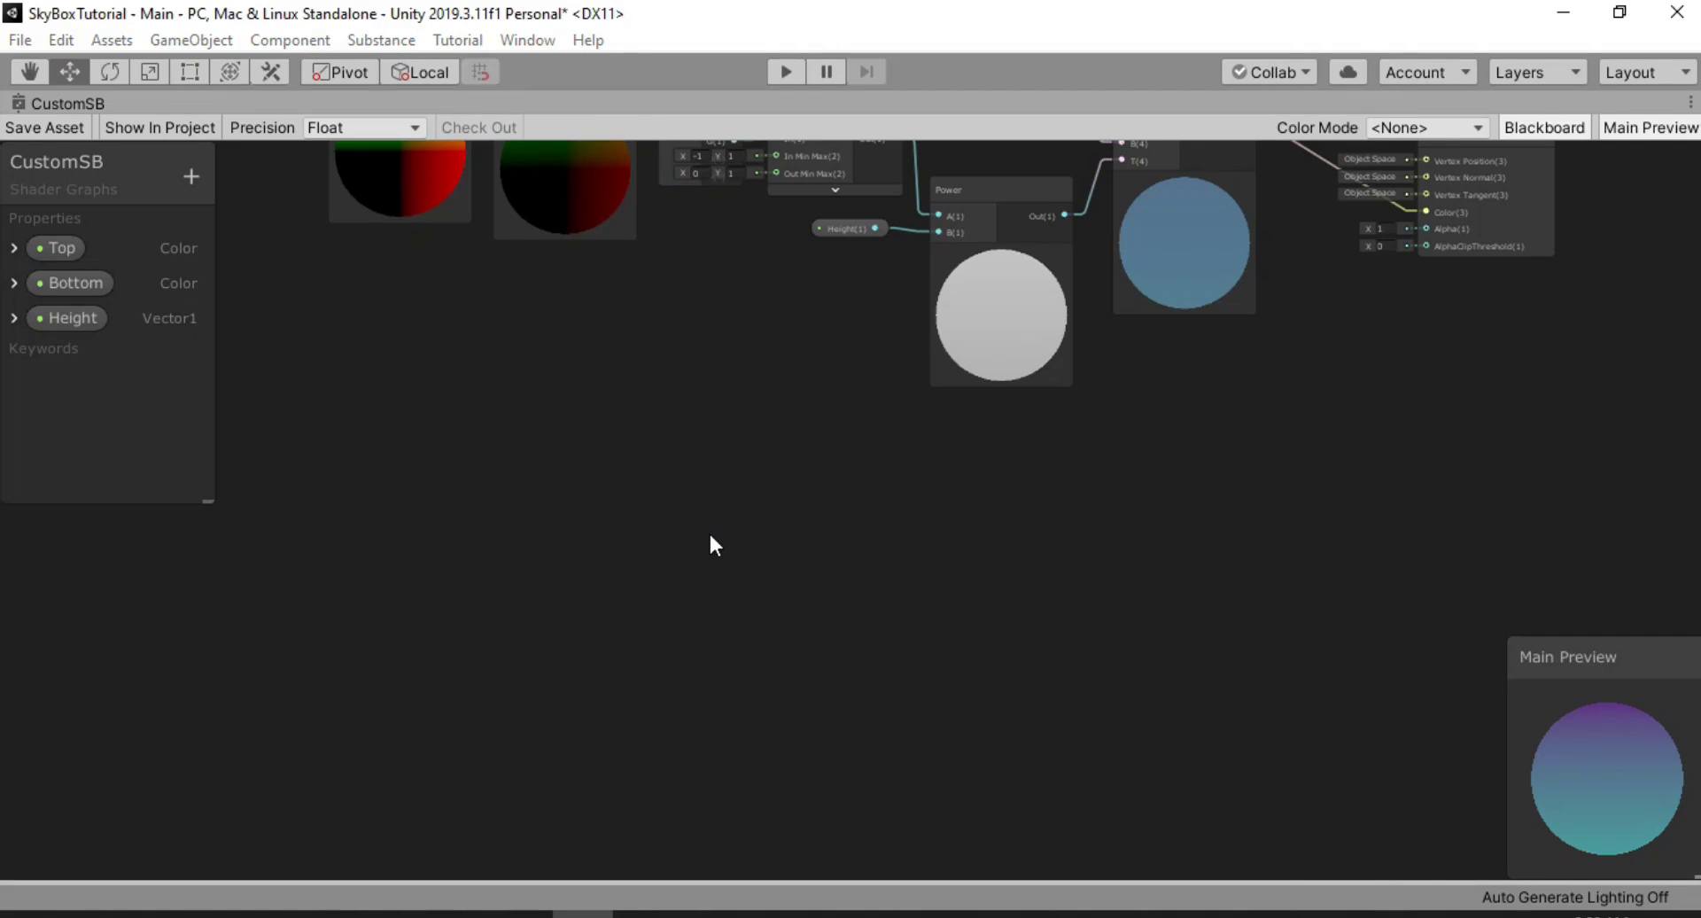
left_click_drag(539, 585, 626, 475)
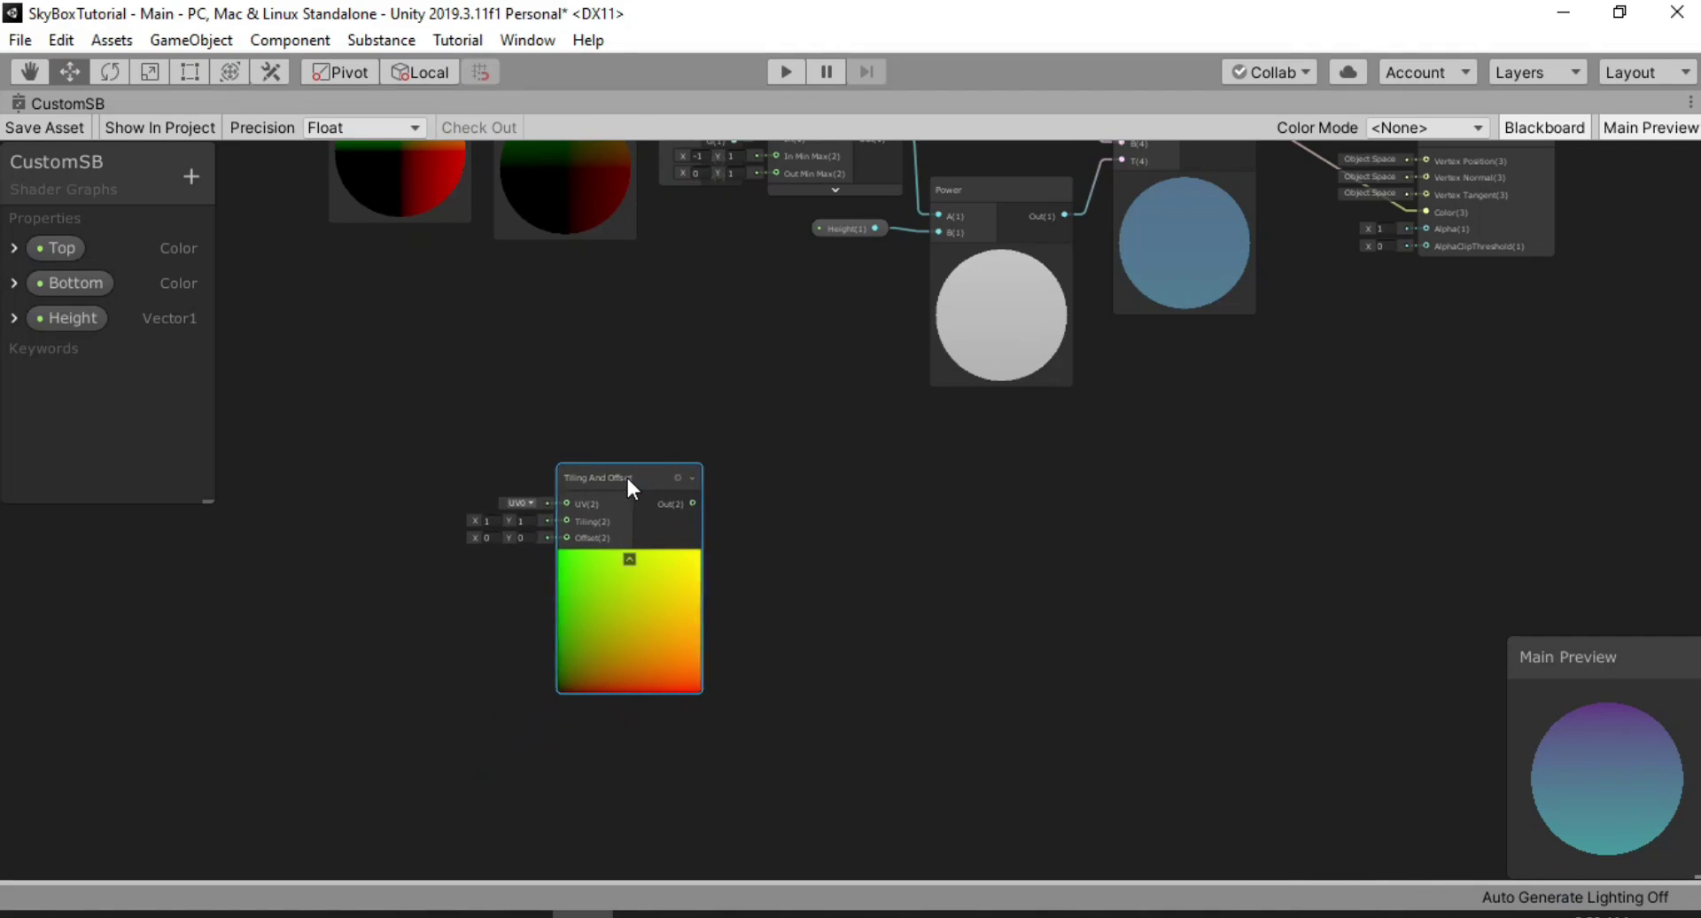
left_click_drag(775, 450, 809, 532, "alt")
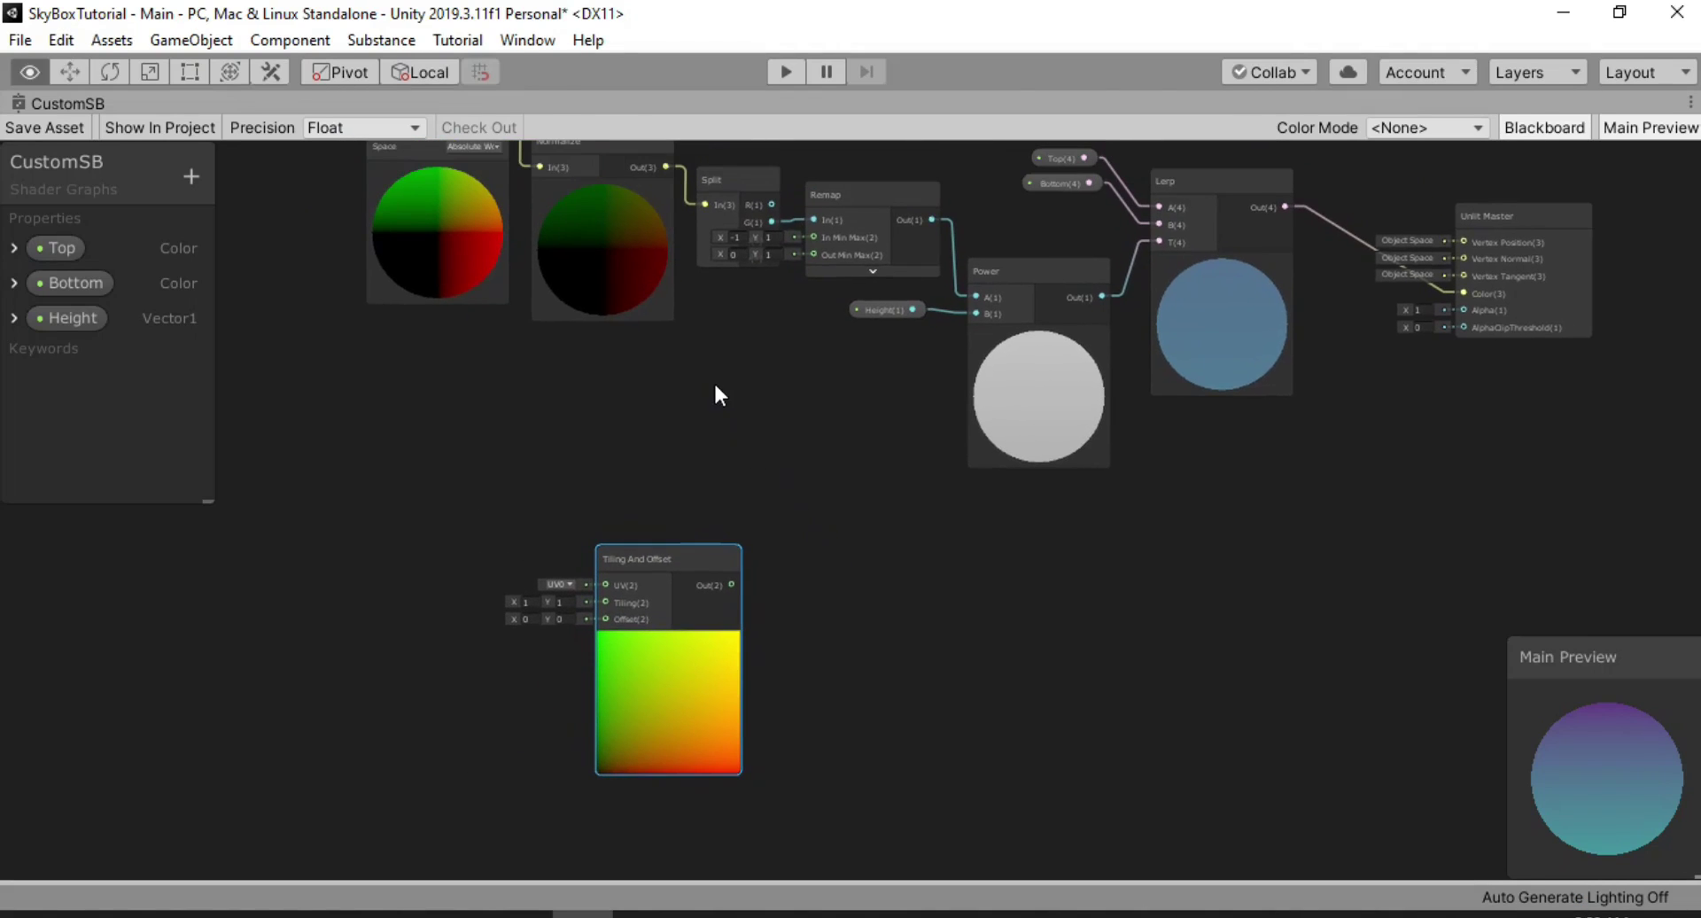
Set the Position node's Space to World
scroll(714, 385, "down", 3)
scroll(736, 592, "up", 4)
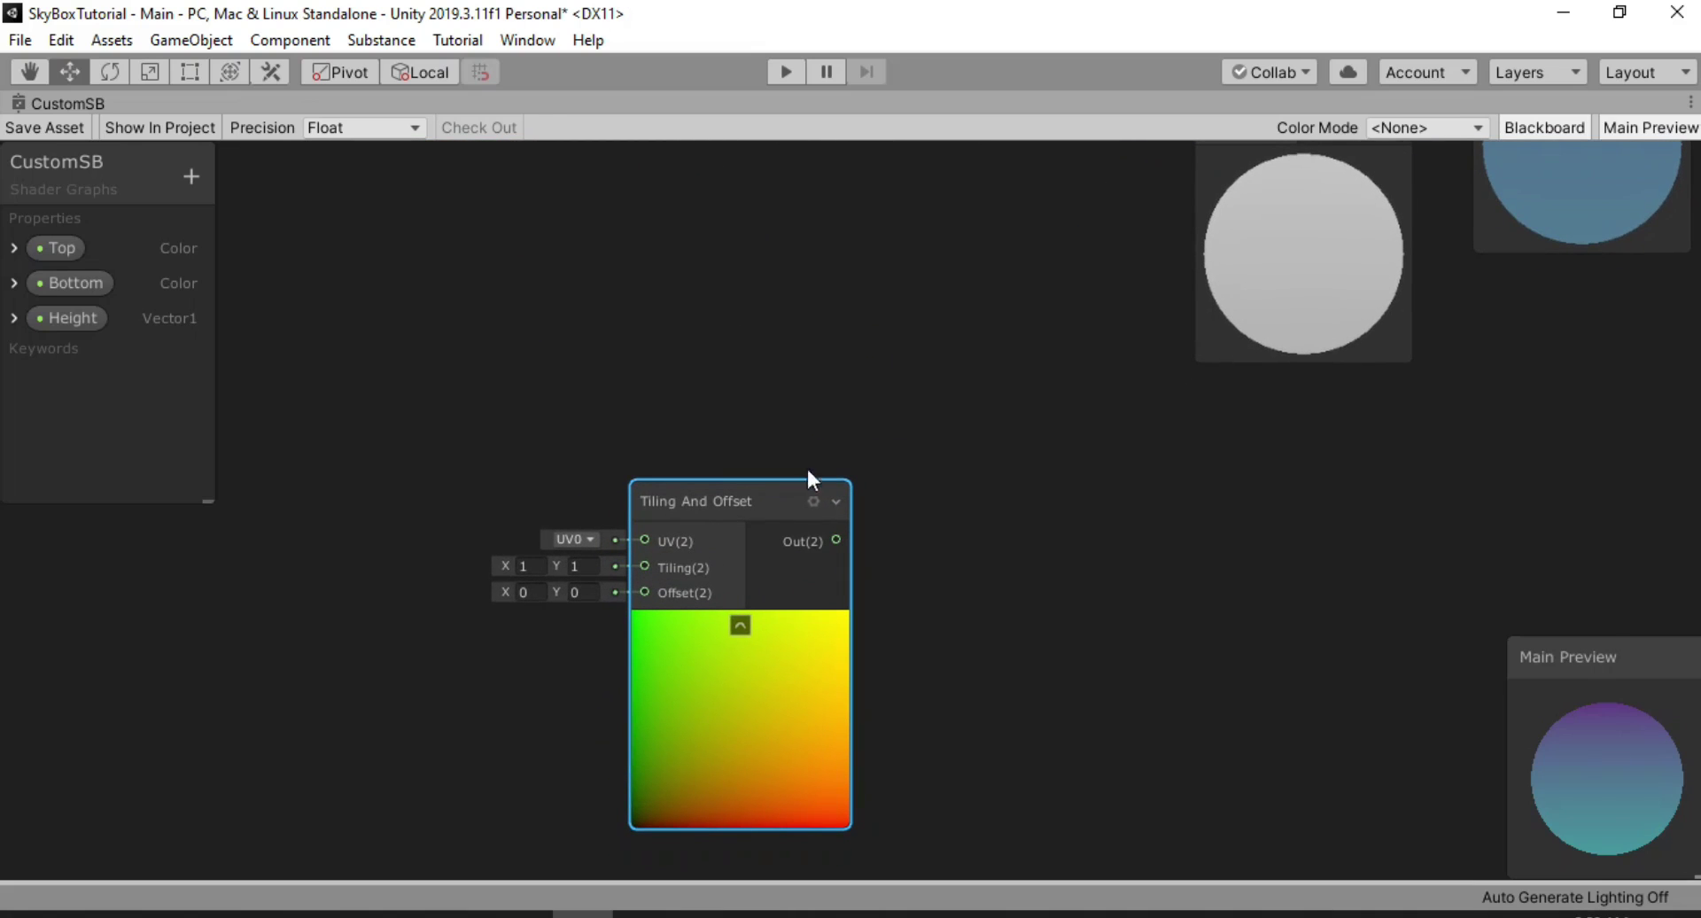
scroll(888, 454, "down", 3)
left_click_drag(890, 455, 814, 630, "alt")
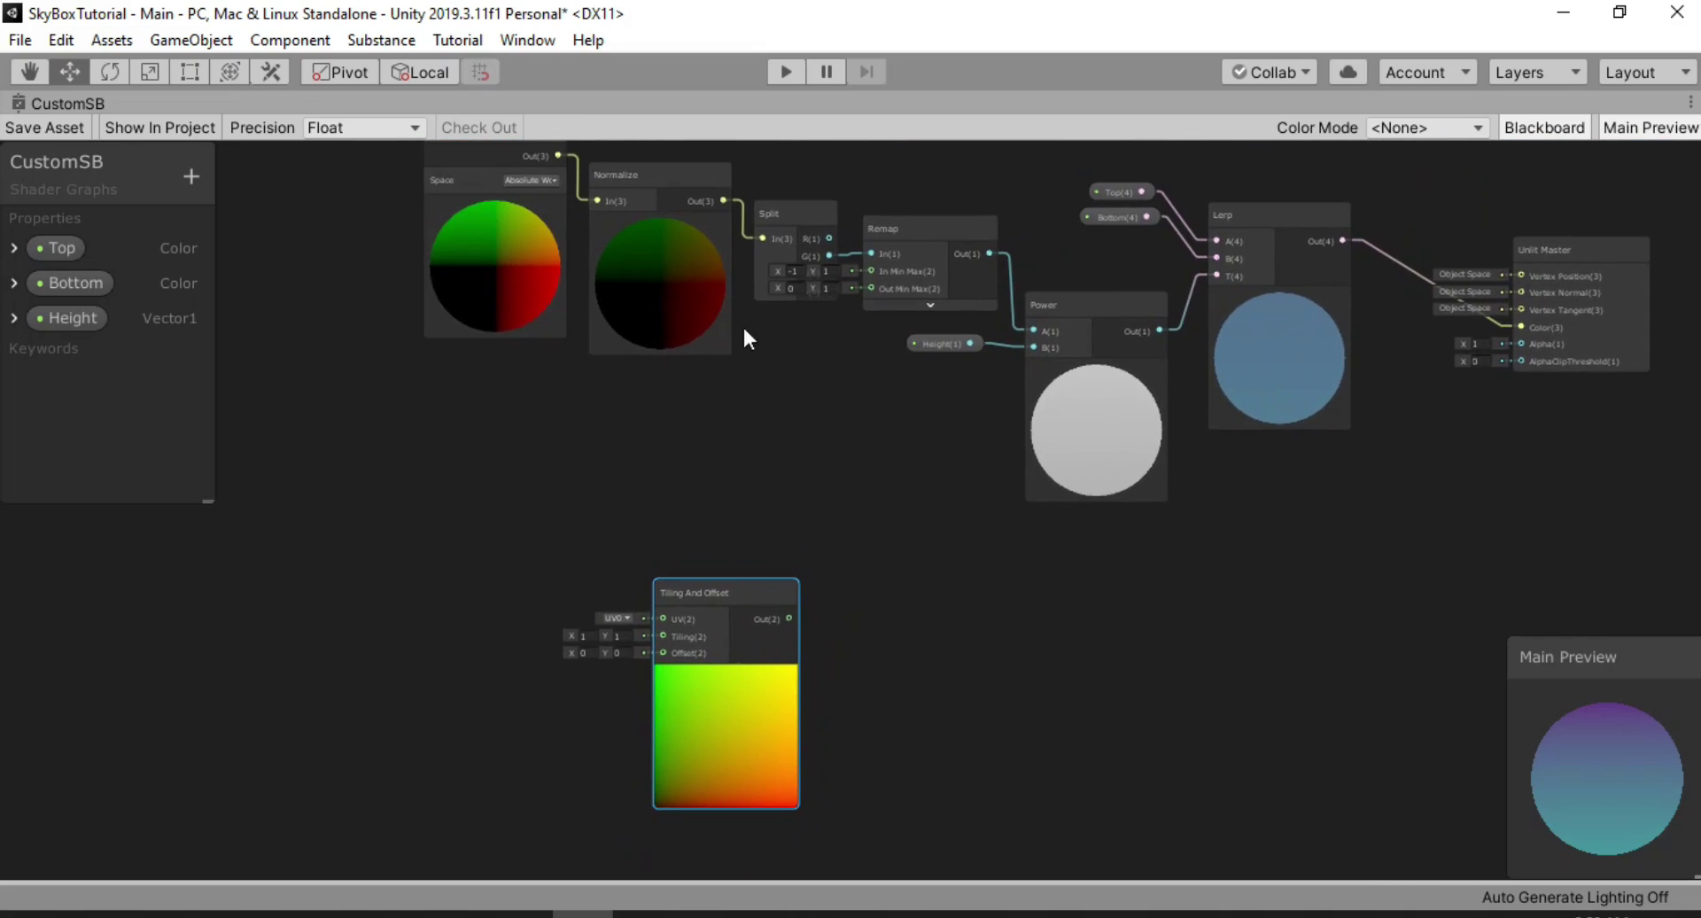
left_click(531, 180)
left_click(532, 229)
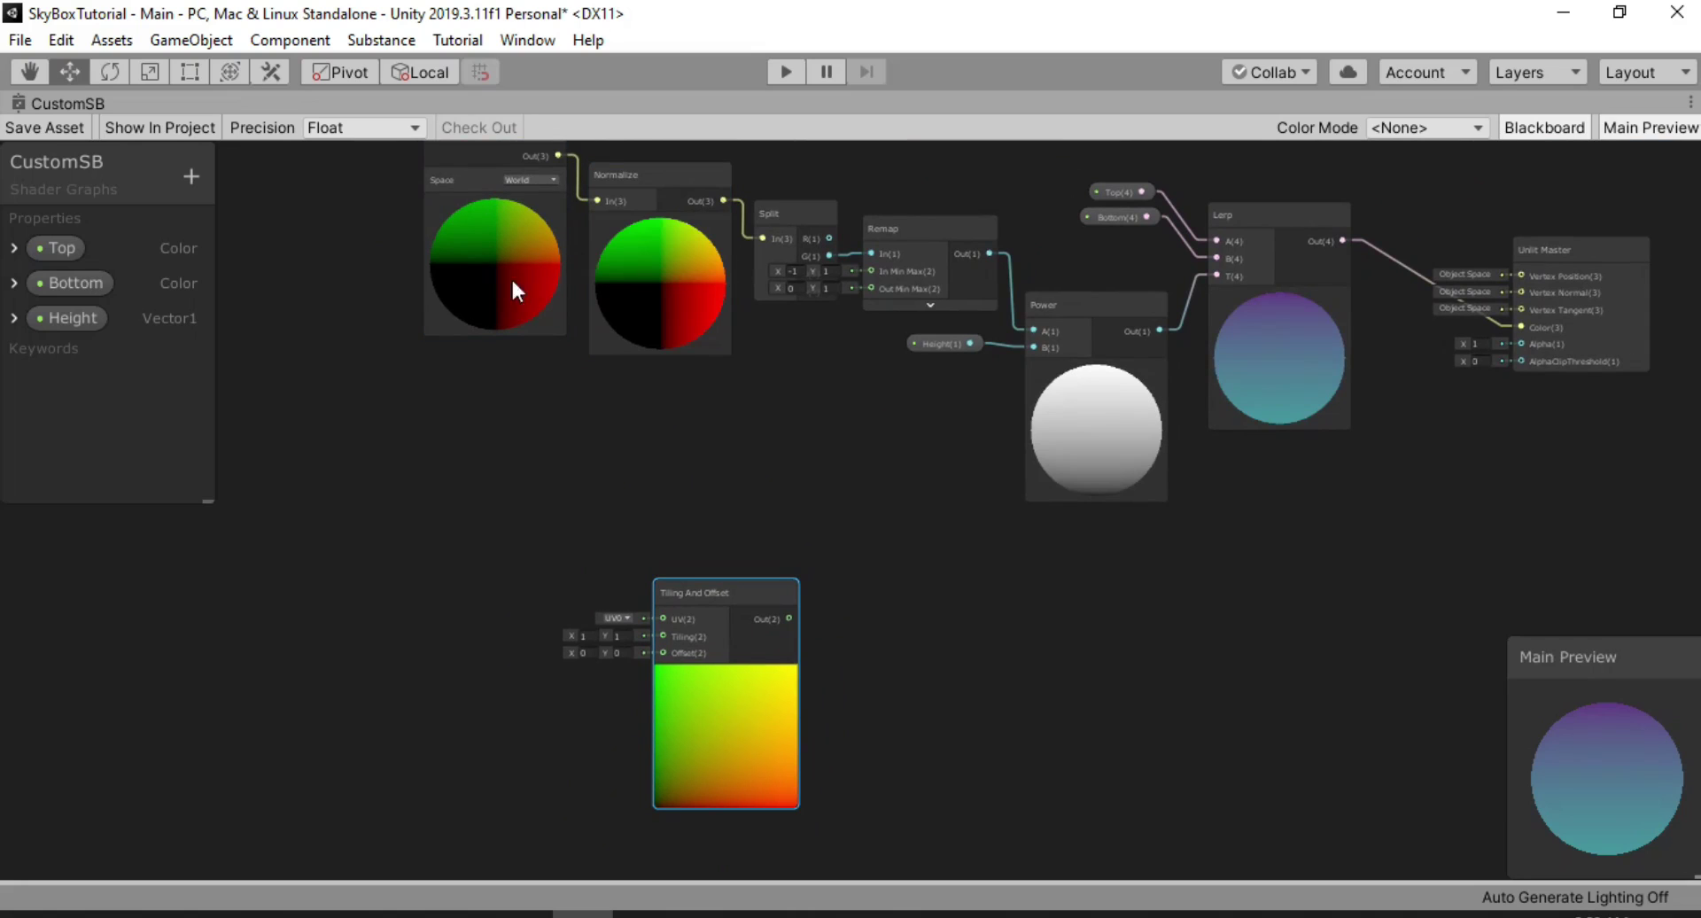
Move Position and Normalize down toward Tiling And Offset and connect Normalize's output to its UV input
left_click_drag(533, 259, 448, 449)
left_click_drag(807, 431, 725, 352, "alt")
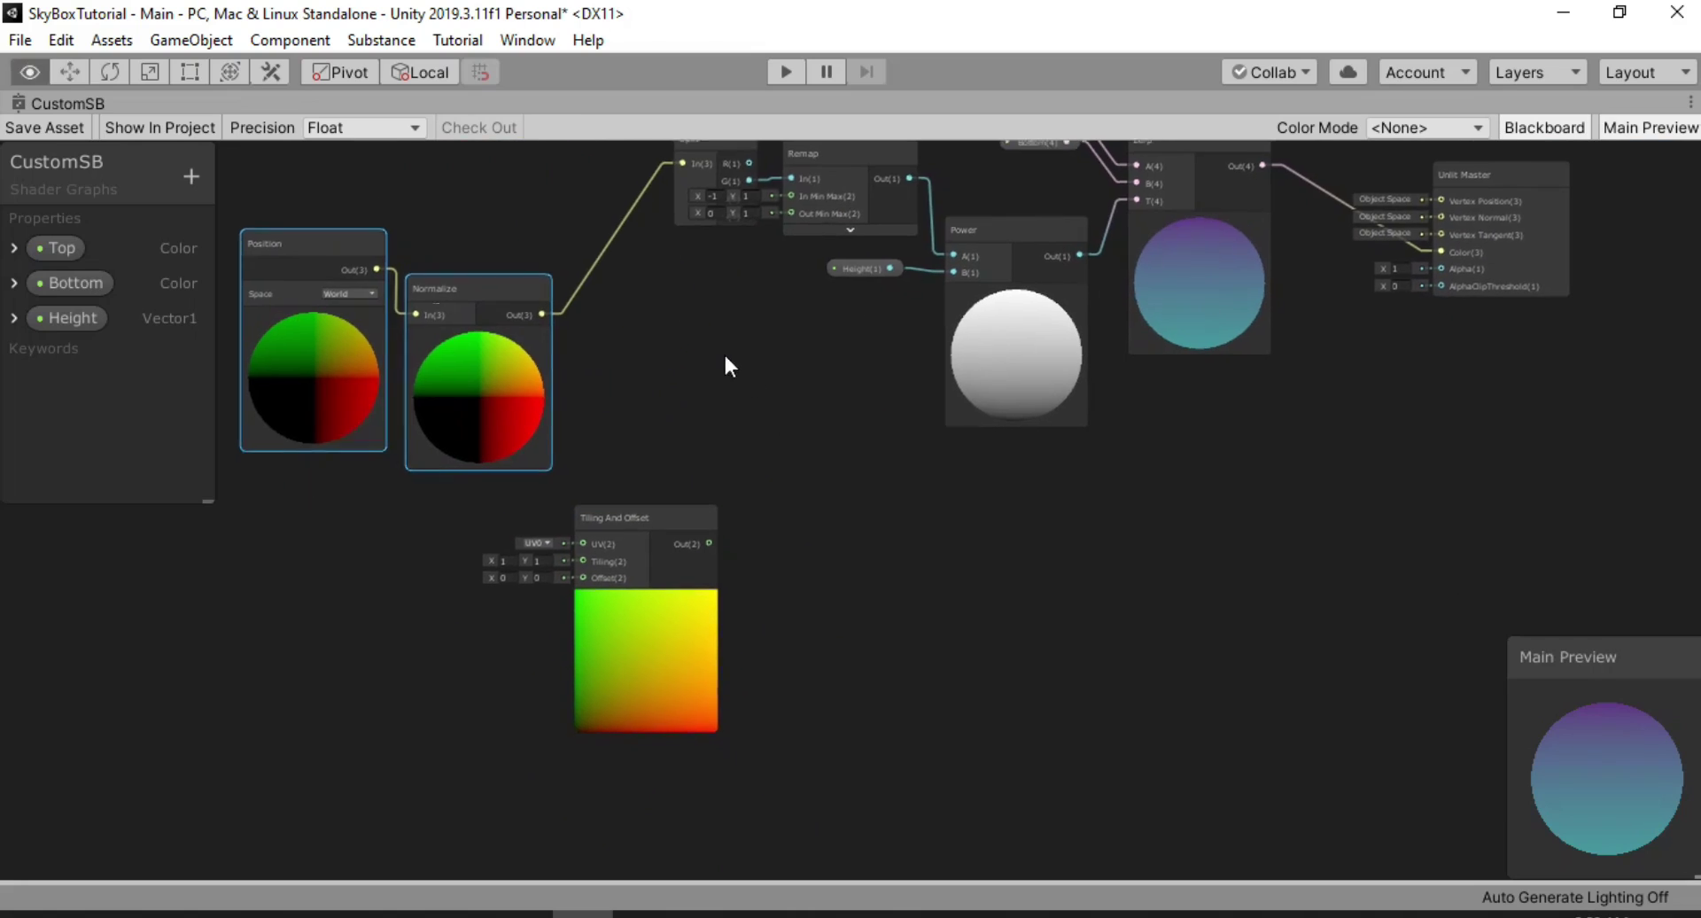
left_click_drag(634, 510, 690, 464)
left_click_drag(539, 313, 639, 496)
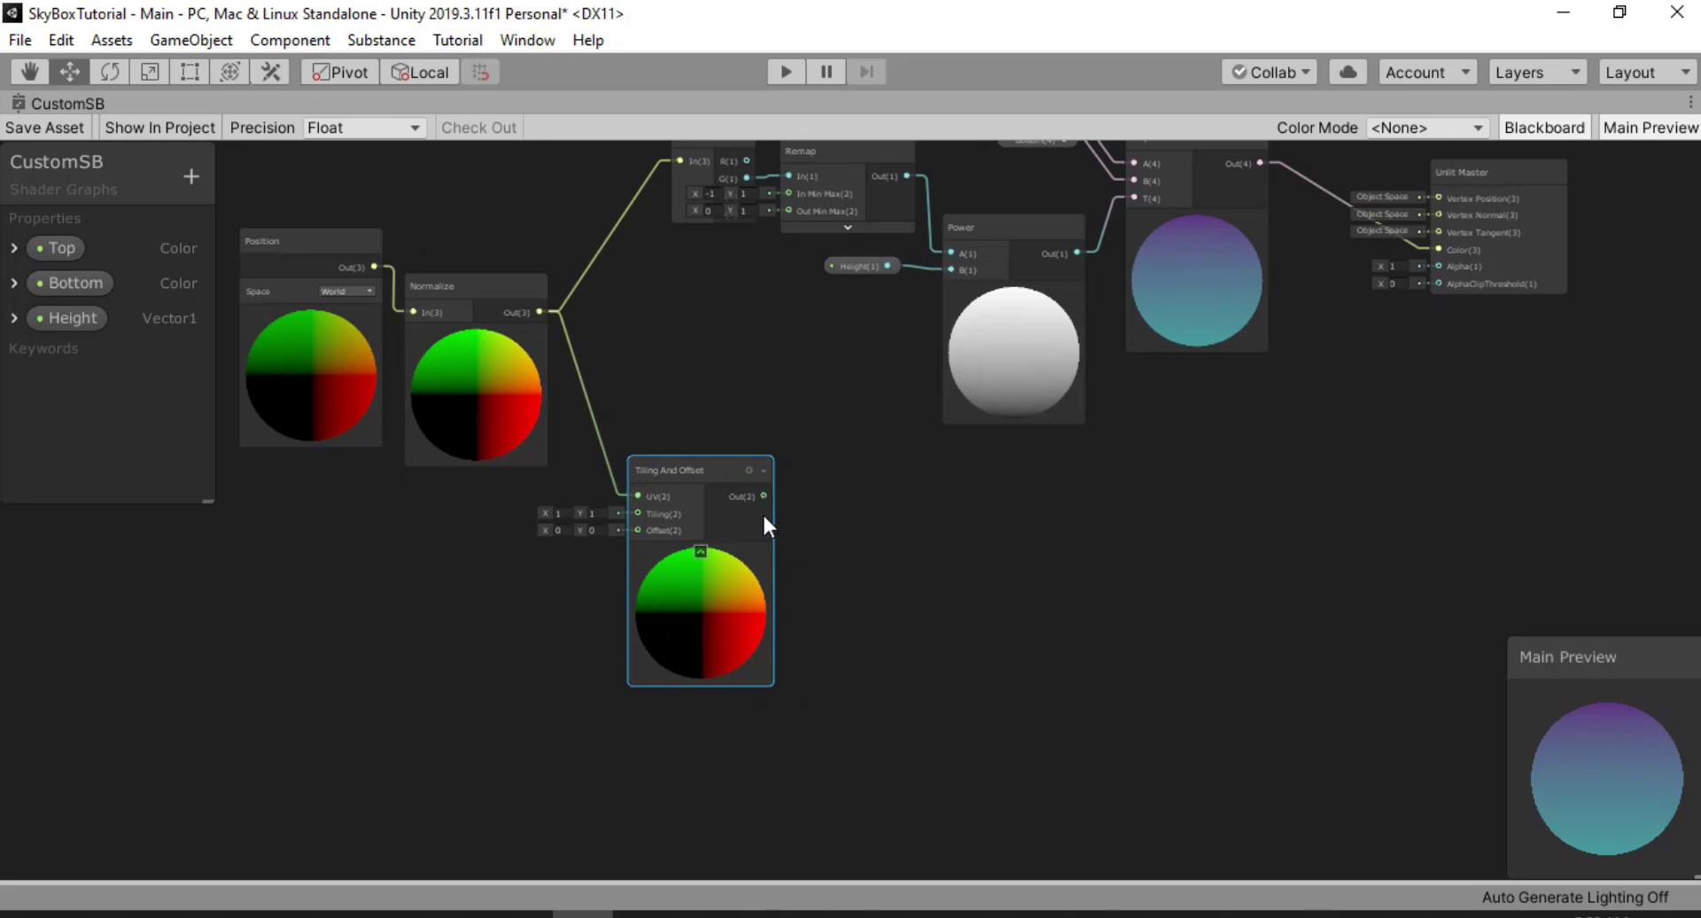
Set the Tiling And Offset node's Tiling to X 8 and Y 4
scroll(764, 496, "up", 2)
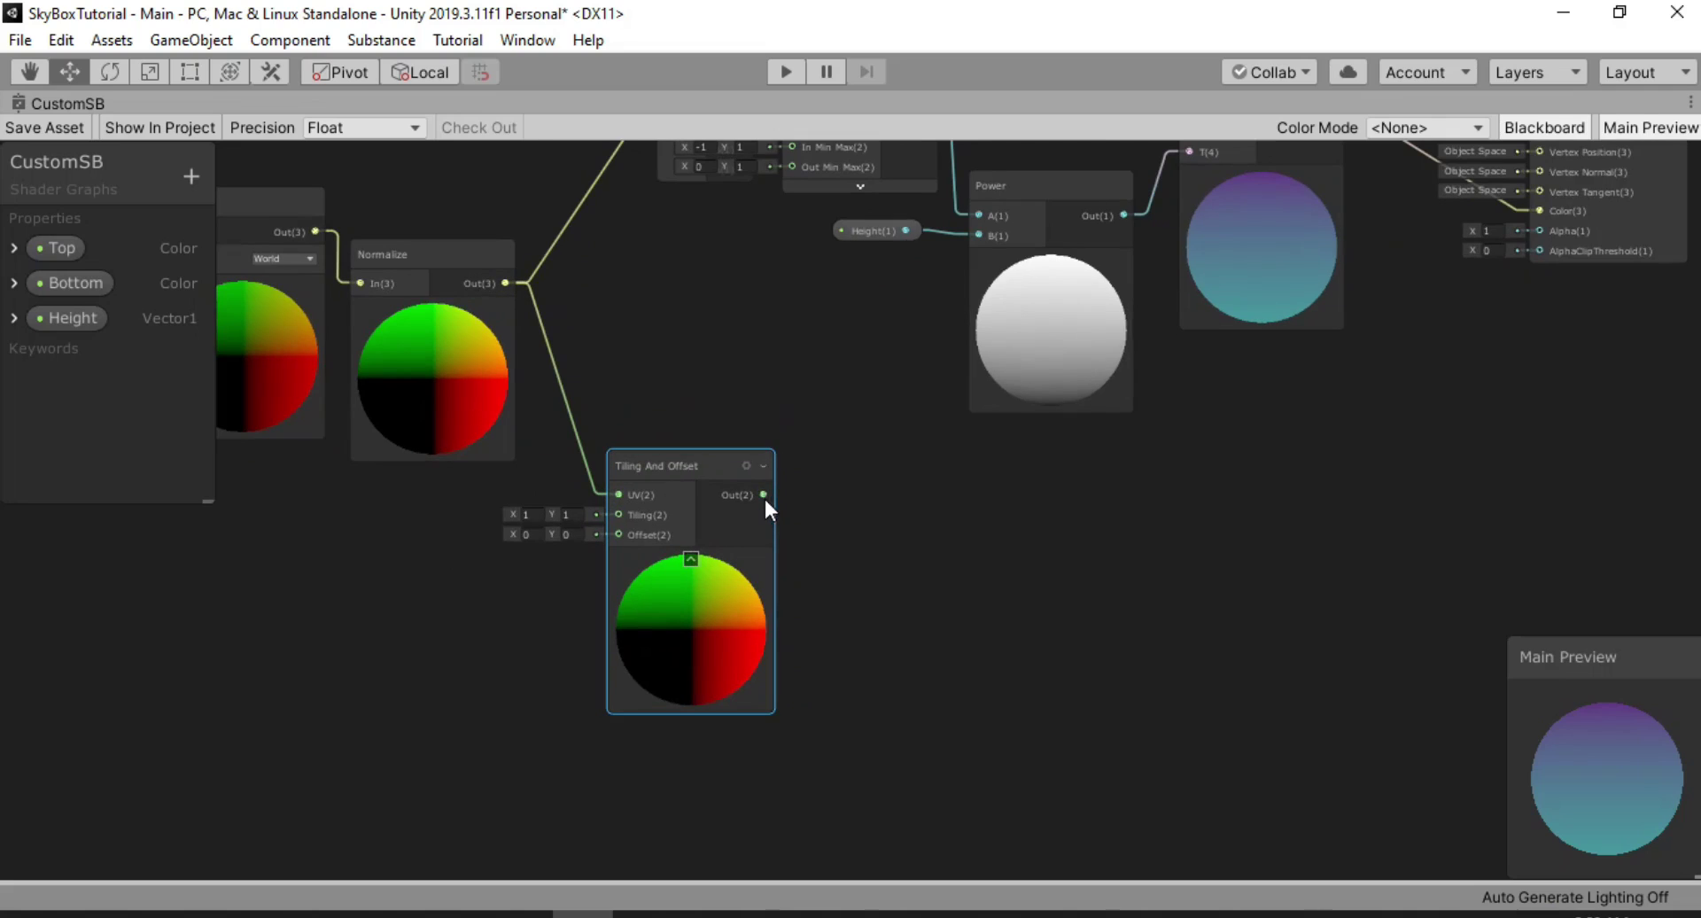
left_click(529, 514)
type("8")
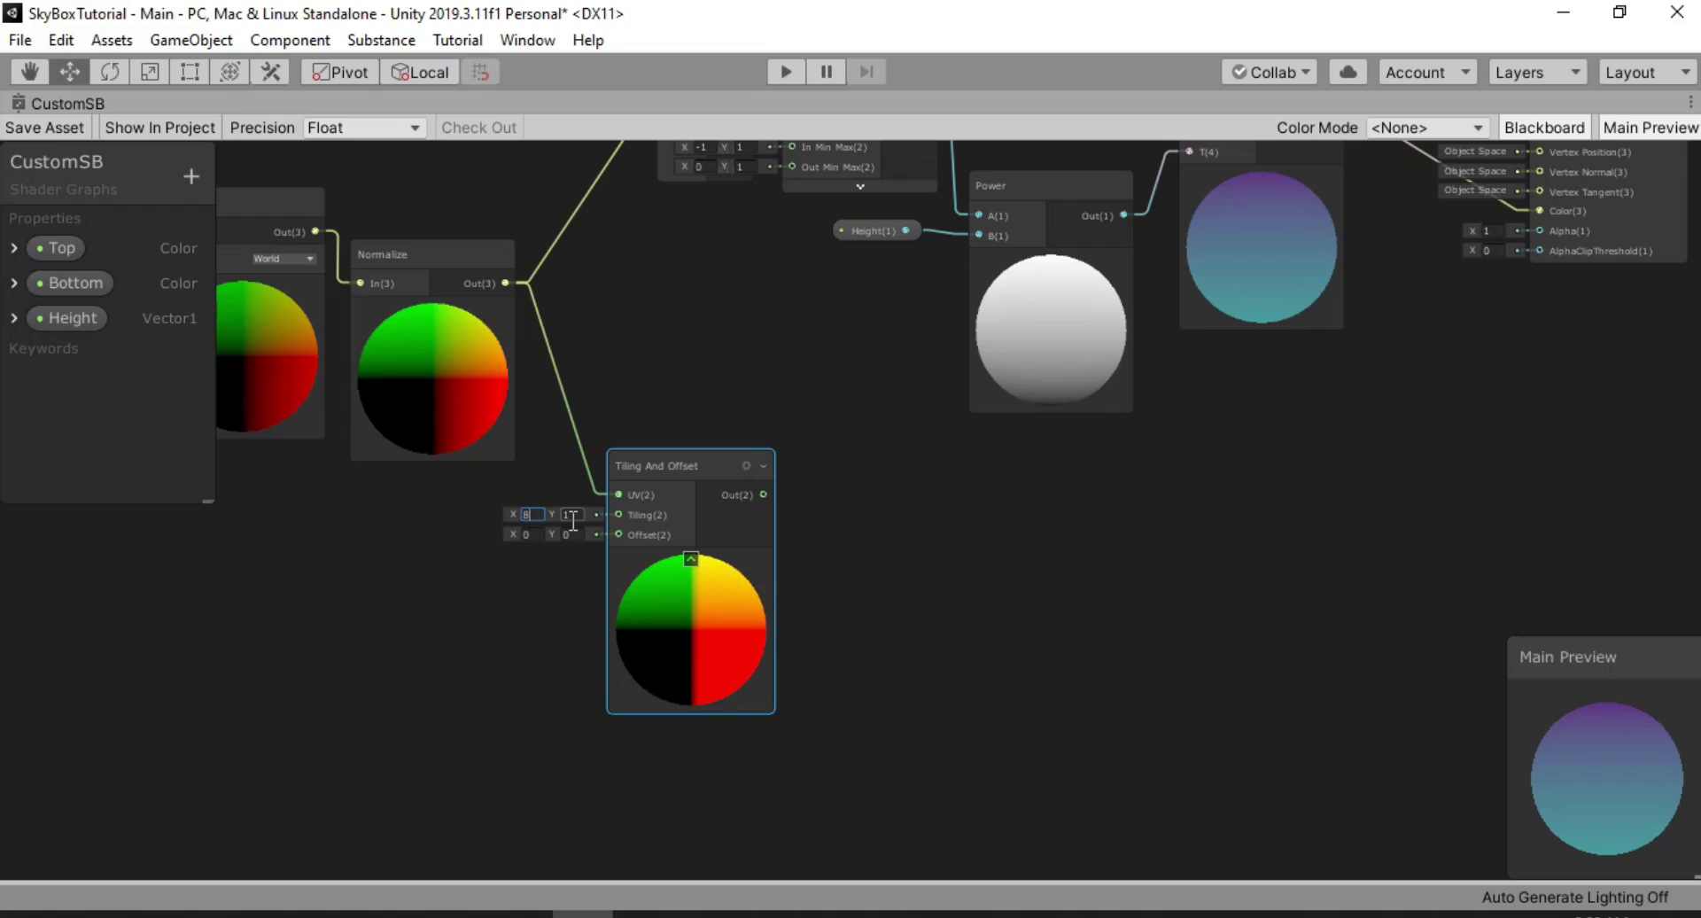
left_click(574, 515)
type("4")
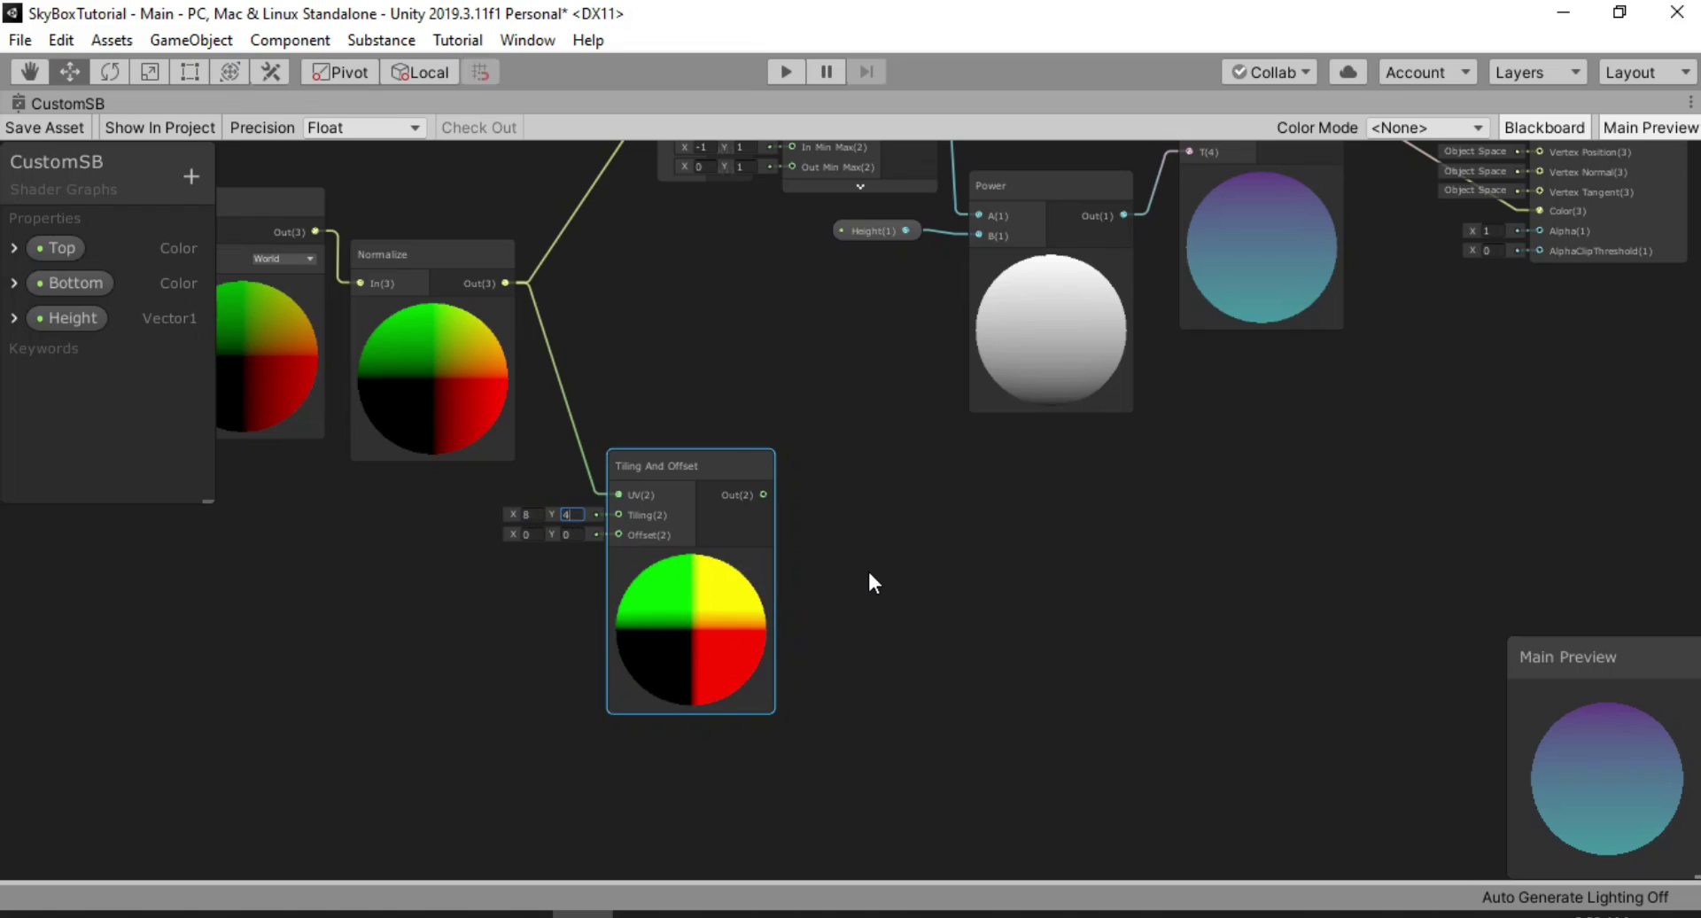
Add a Vector2 property named tilling to the CustomSB graph
middle_click_drag(869, 573, 854, 581)
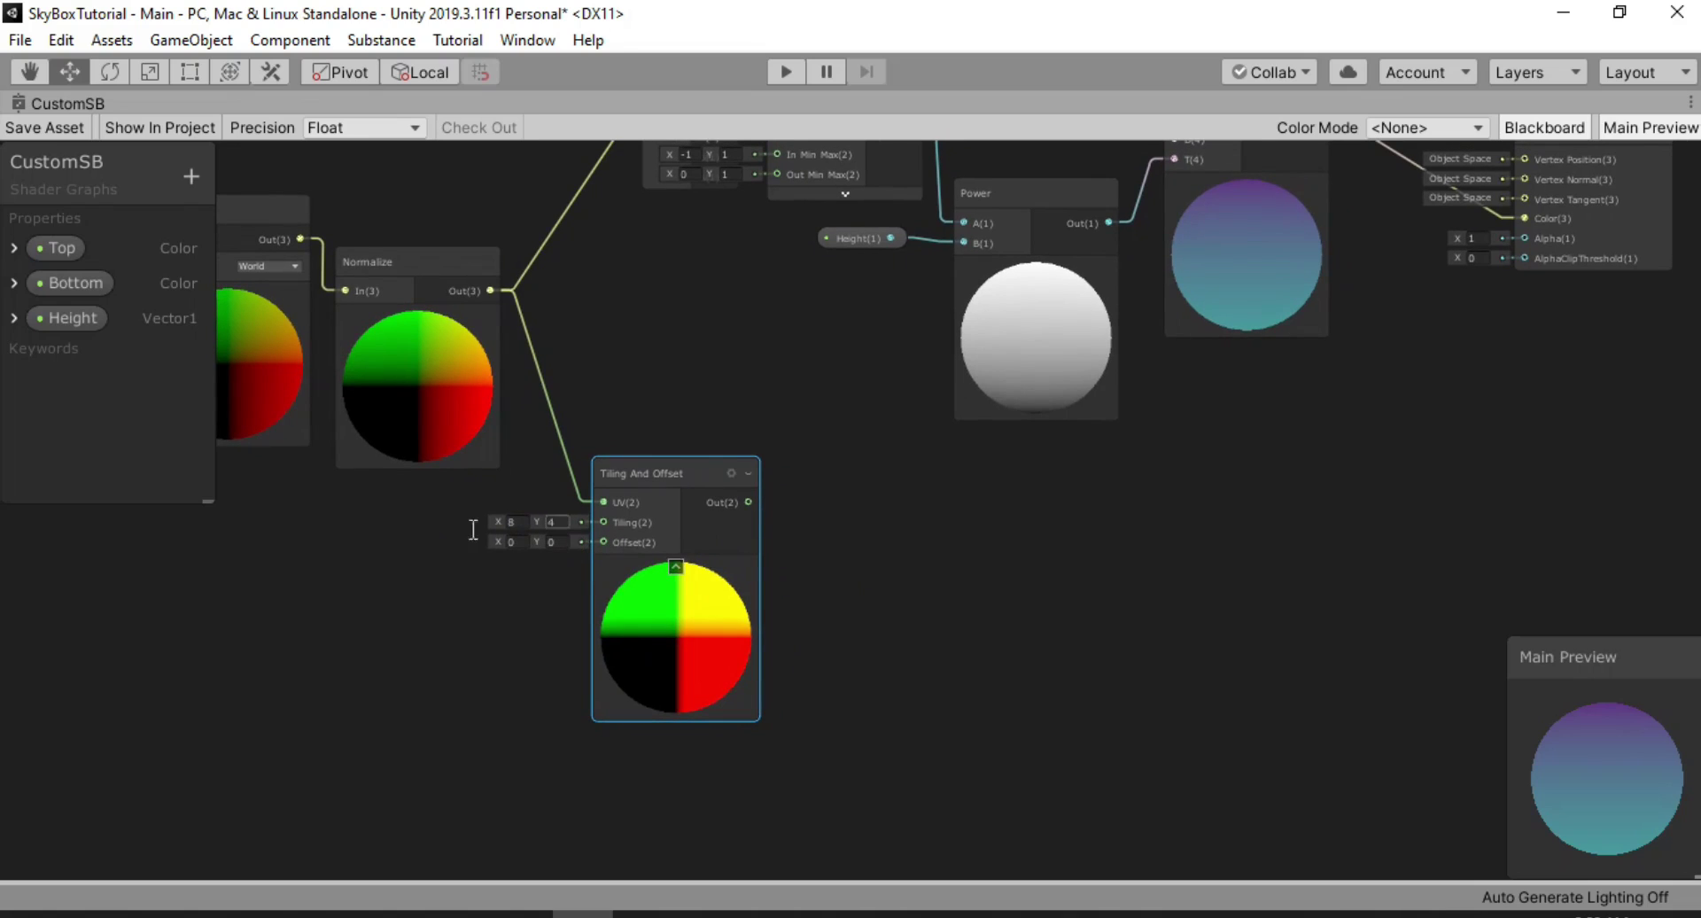
left_click(191, 176)
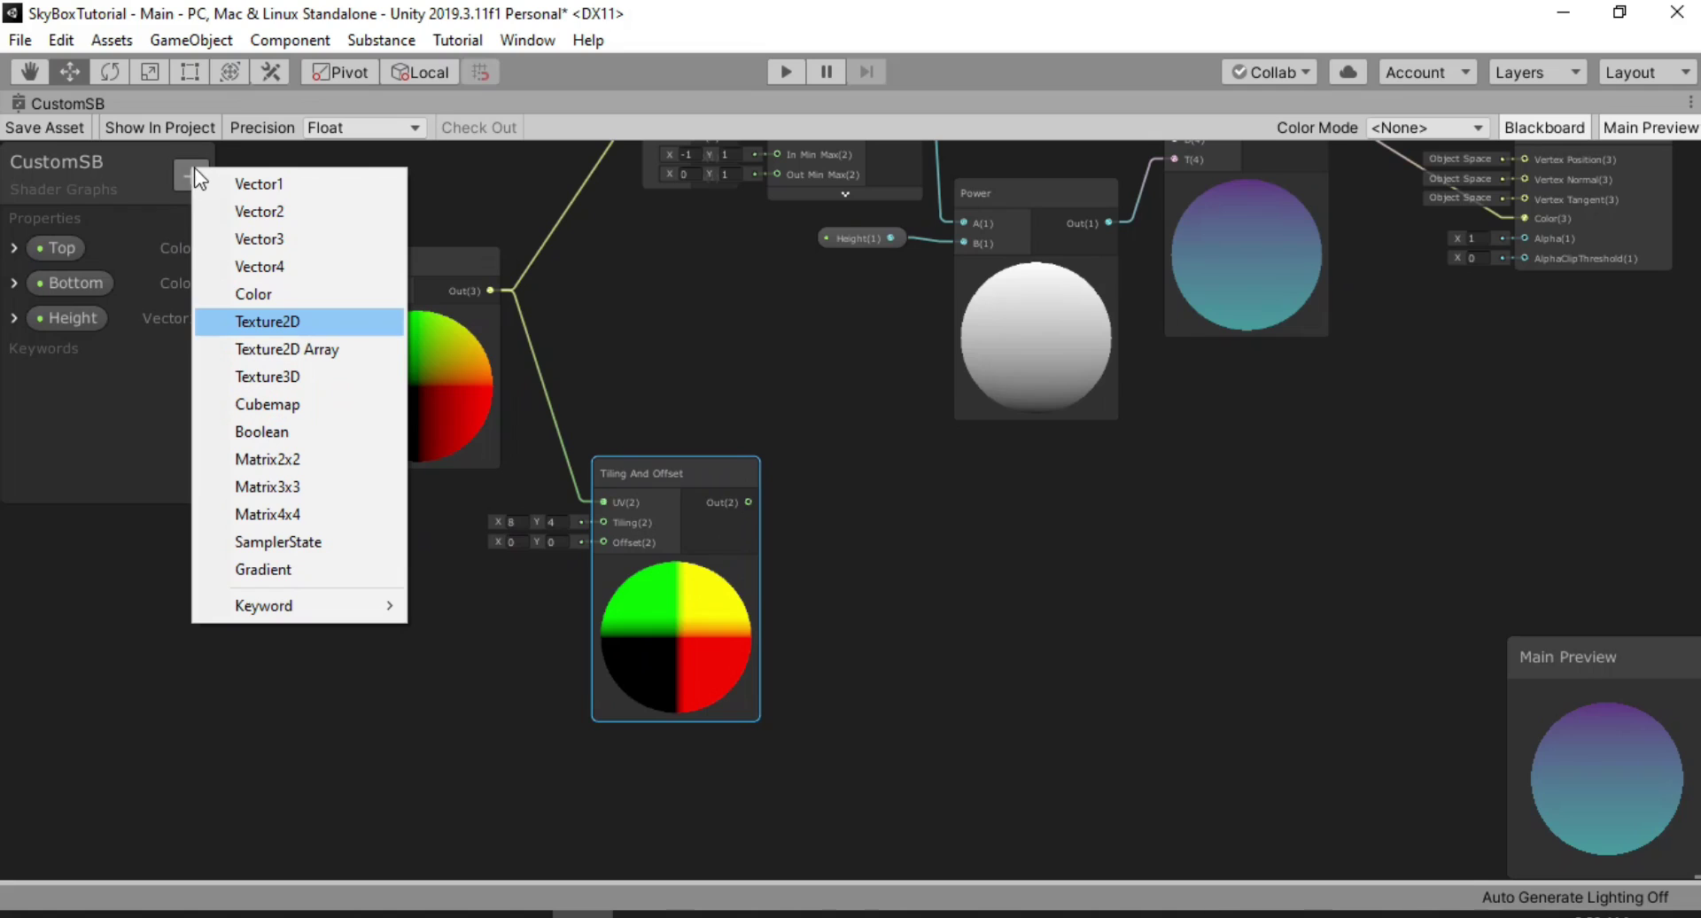
left_click(275, 204)
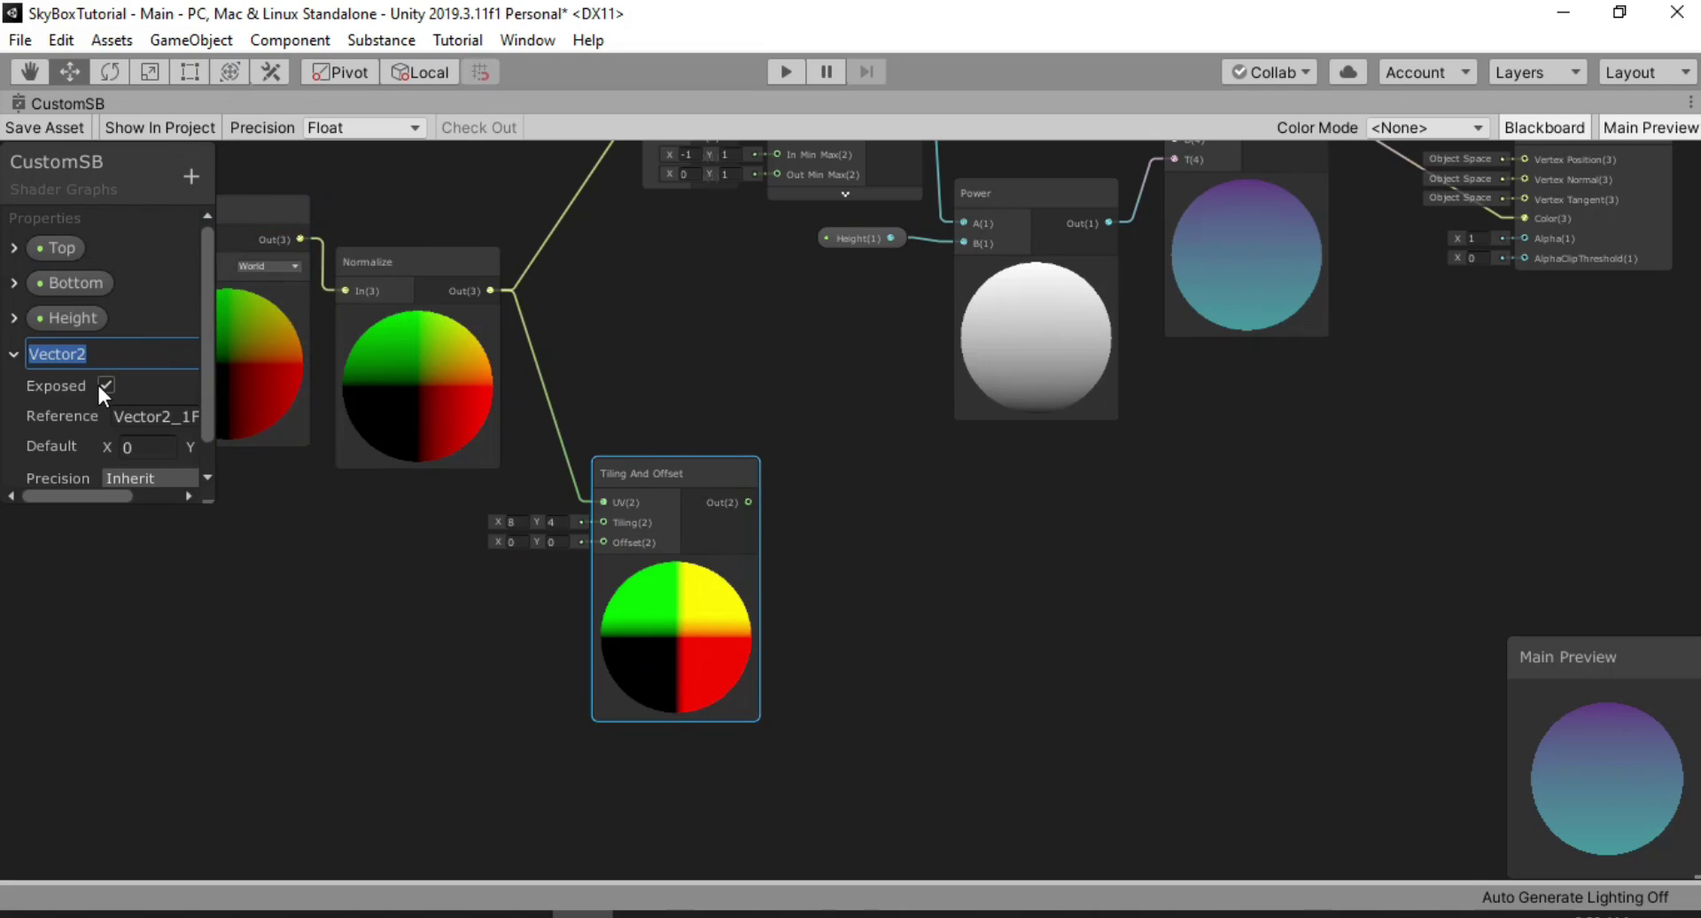
type("tilling")
key("Return")
left_click(14, 355)
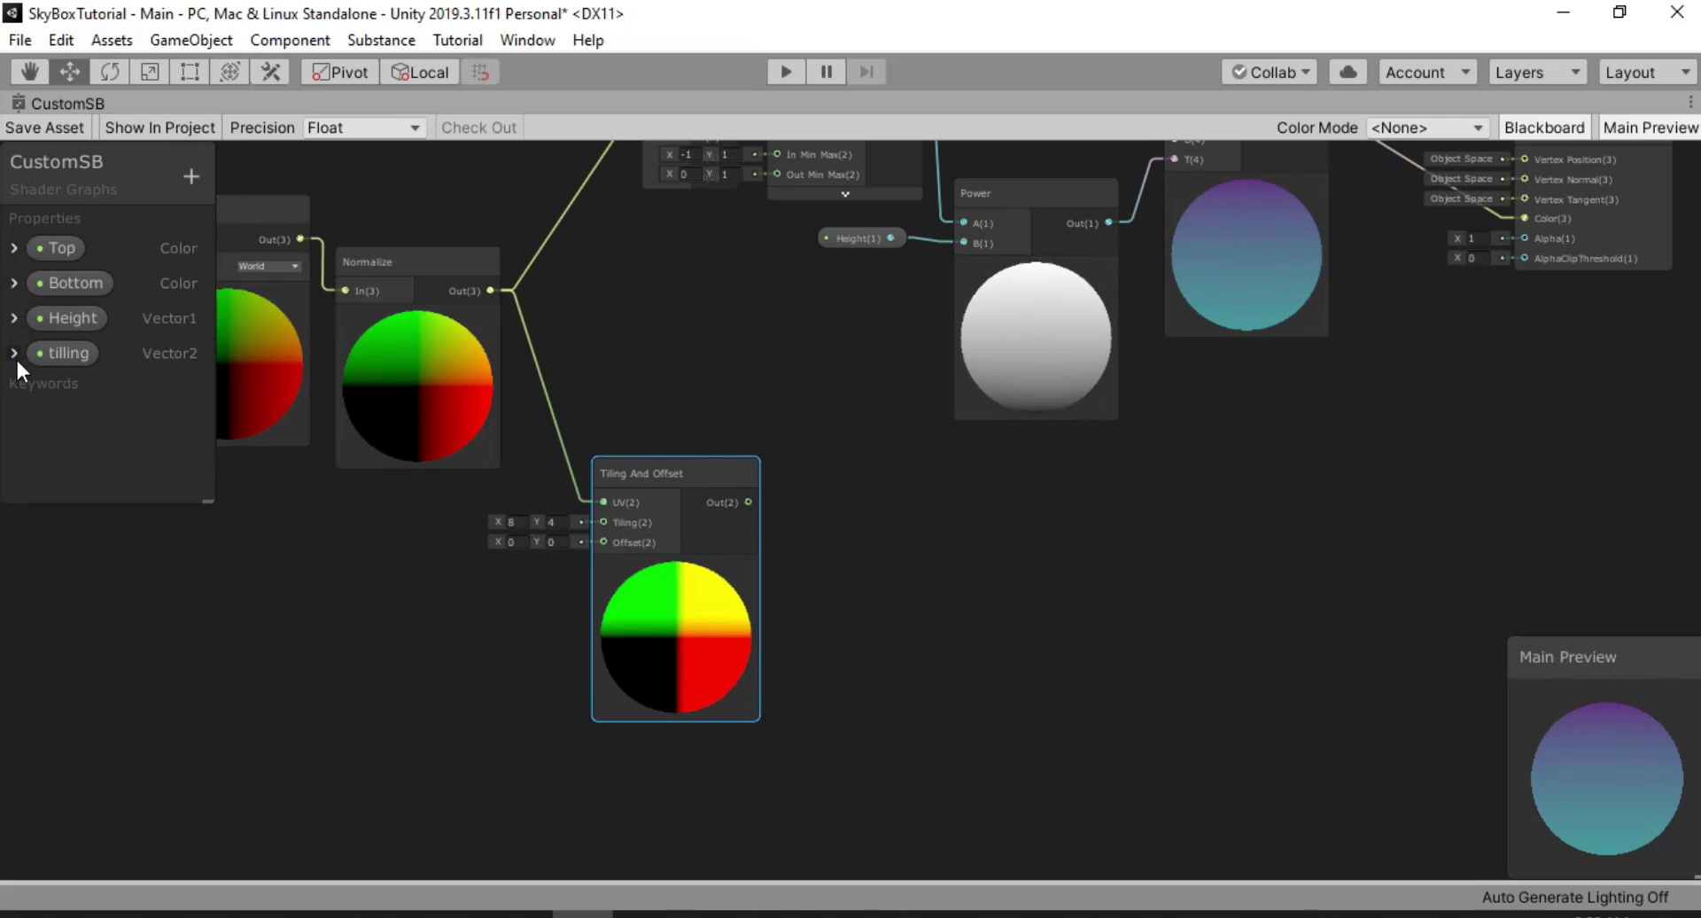
Set the tilling property's default X to 8 and connect it to the Tiling And Offset node's Tiling input
left_click(14, 354)
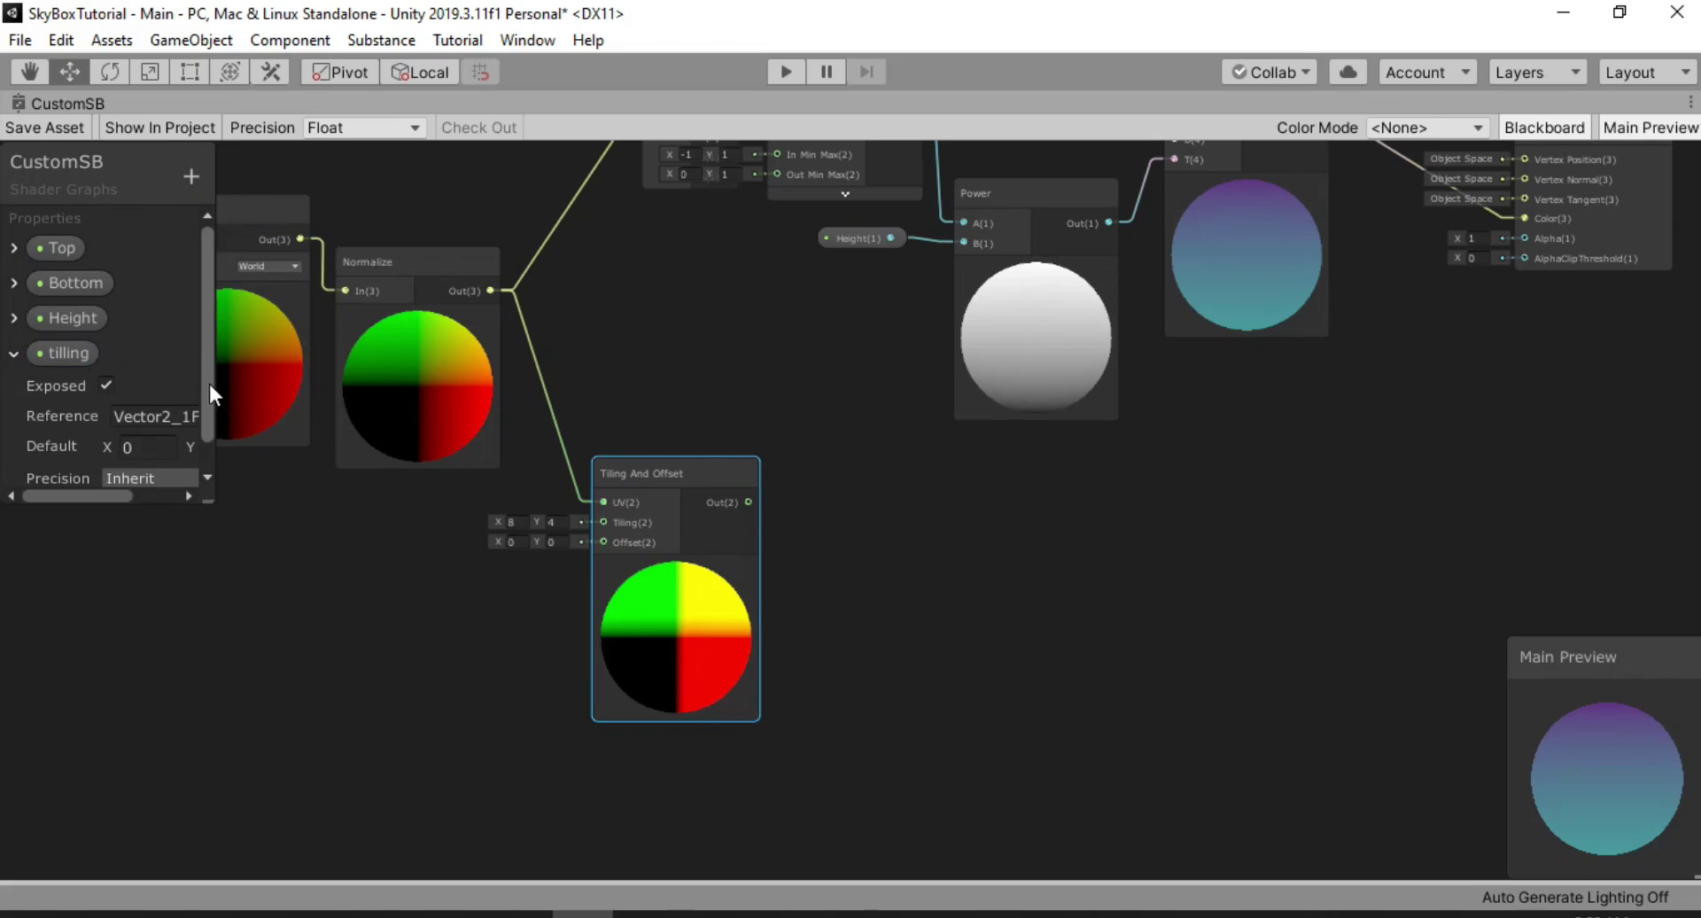
left_click_drag(209, 384, 209, 440)
left_click(142, 415)
type("8")
key("Return")
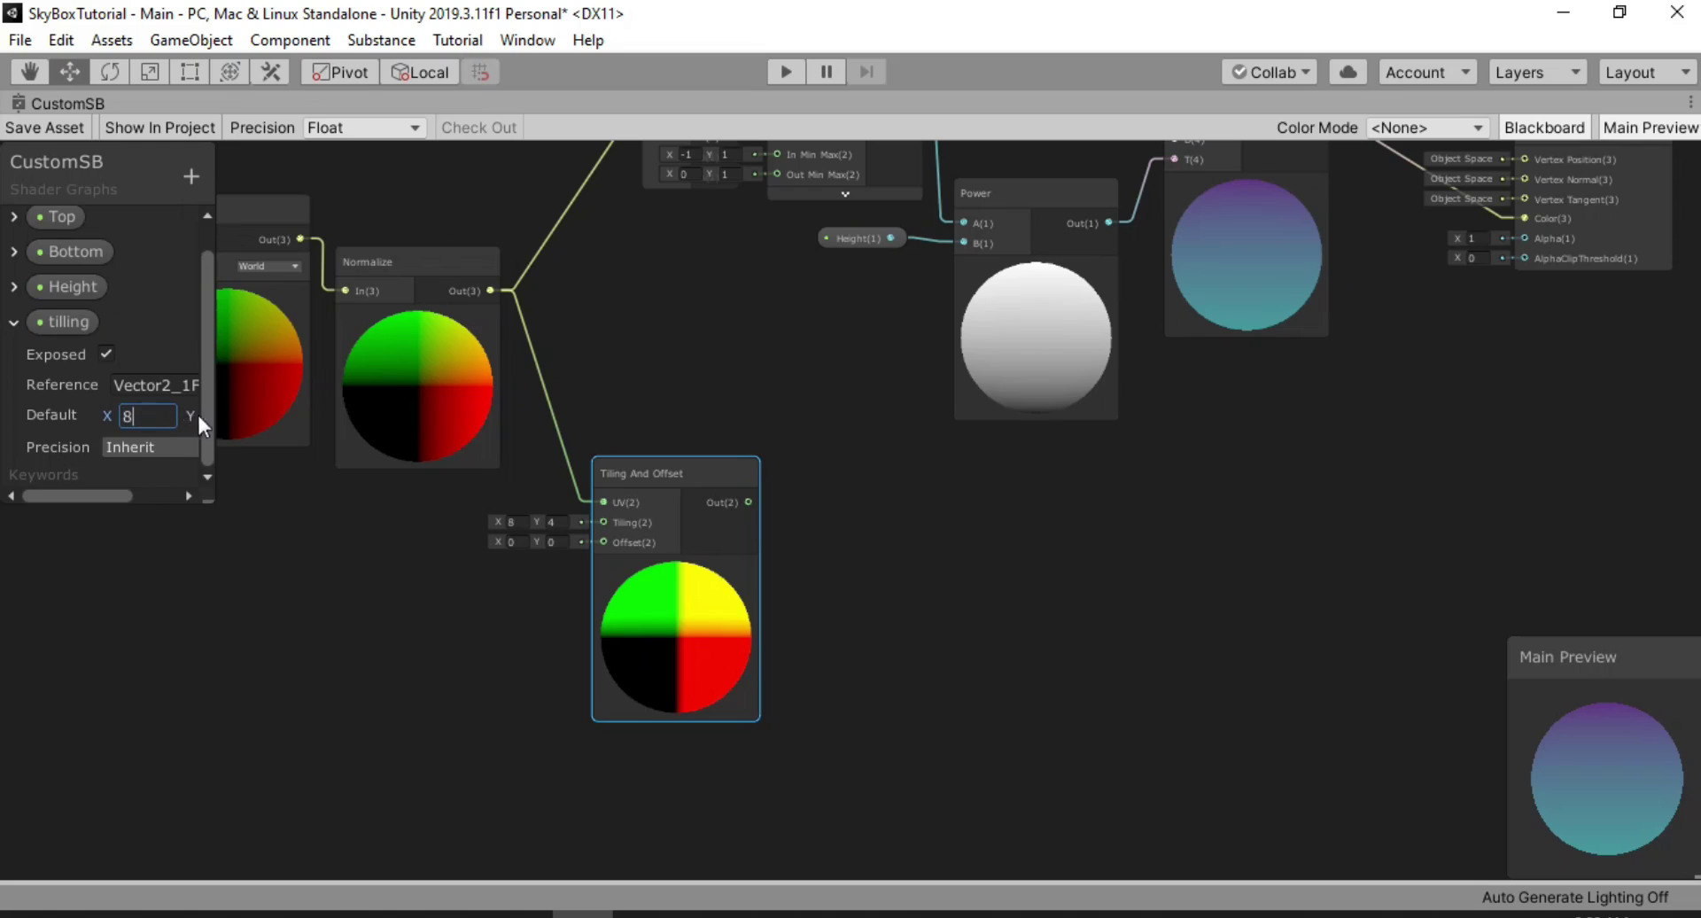
left_click(13, 322)
left_click_drag(56, 354, 602, 521)
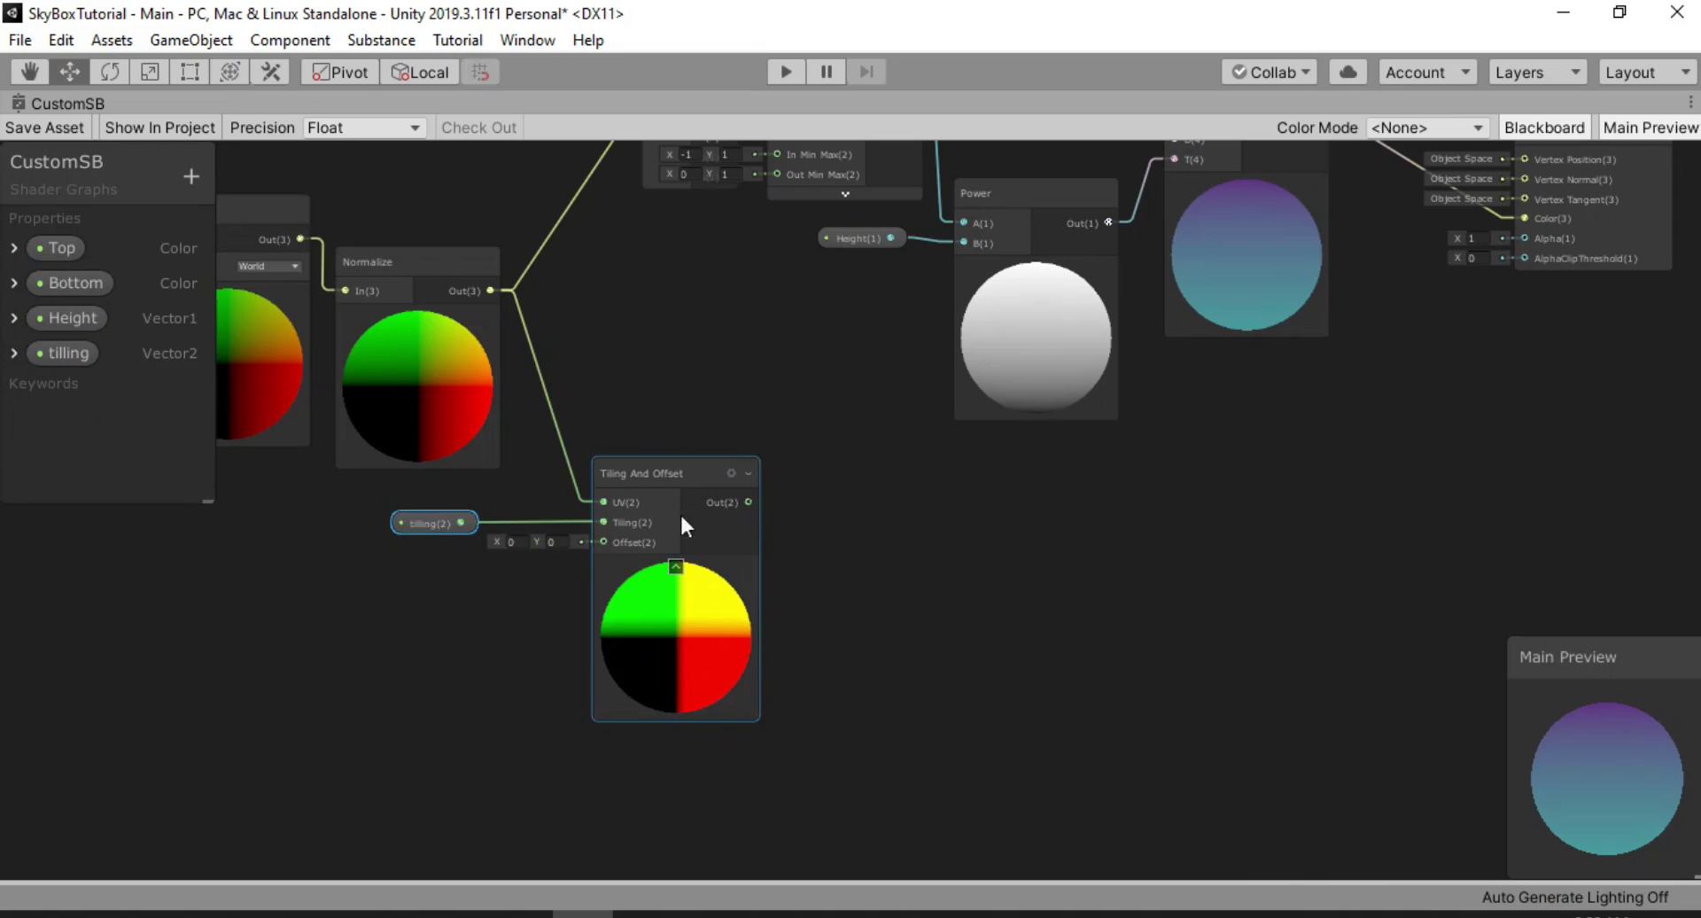
Add a Voronoi node with Tiling And Offset's output feeding its UV input, and set its Angle Offset to 100
middle_click_drag(913, 547, 784, 534)
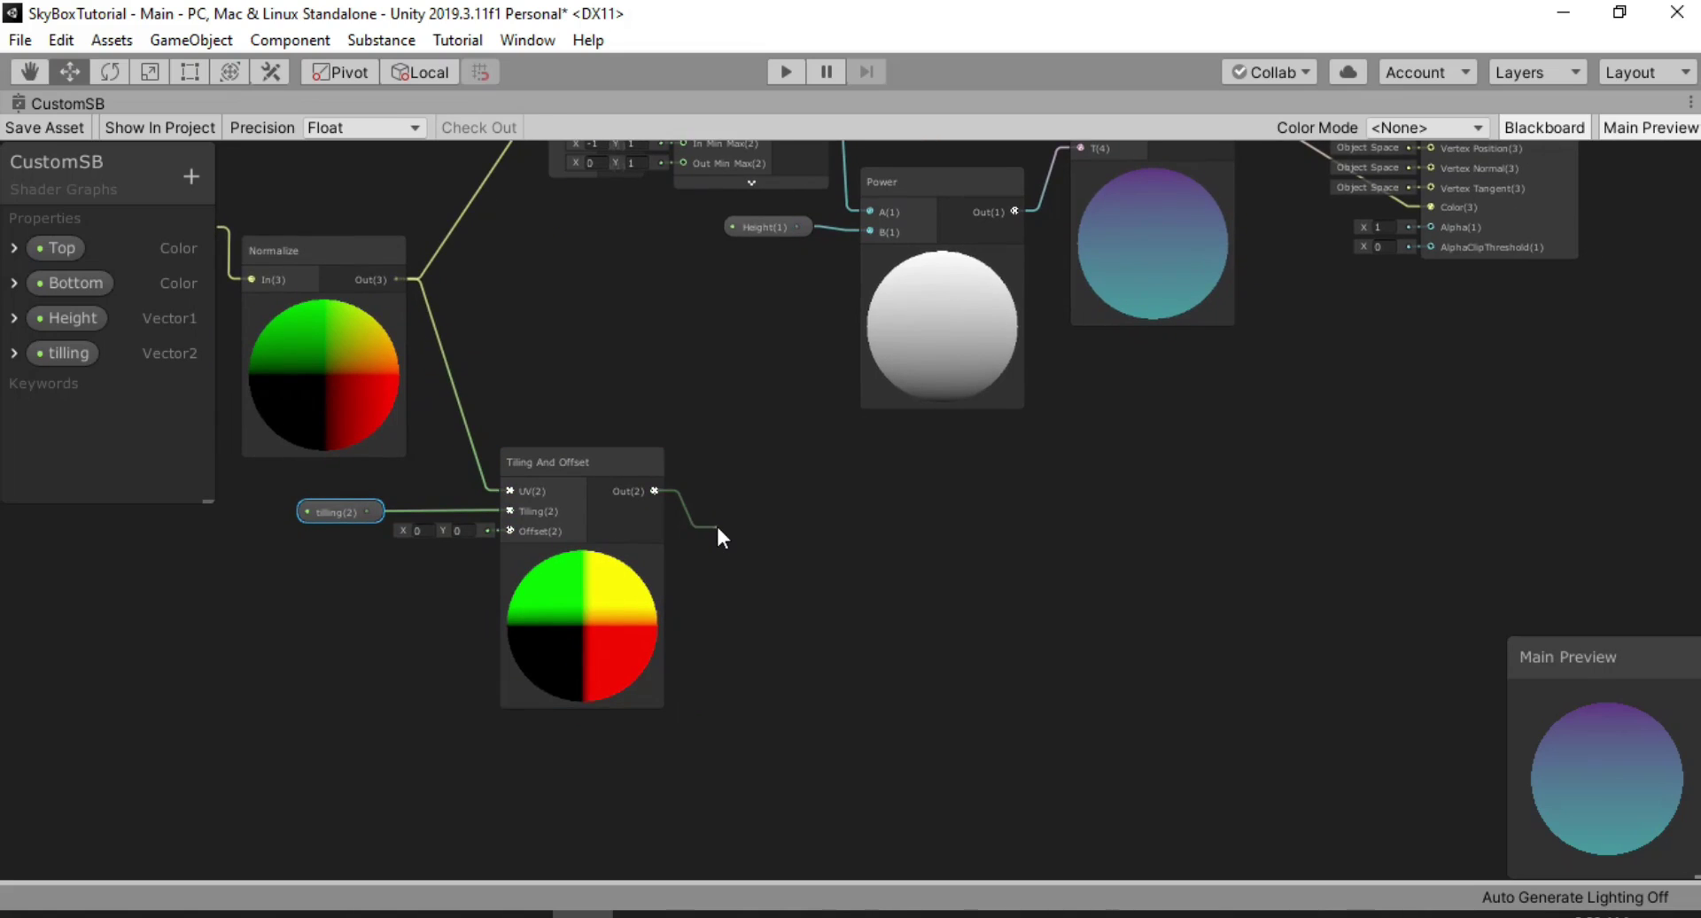
key("space")
type("vo")
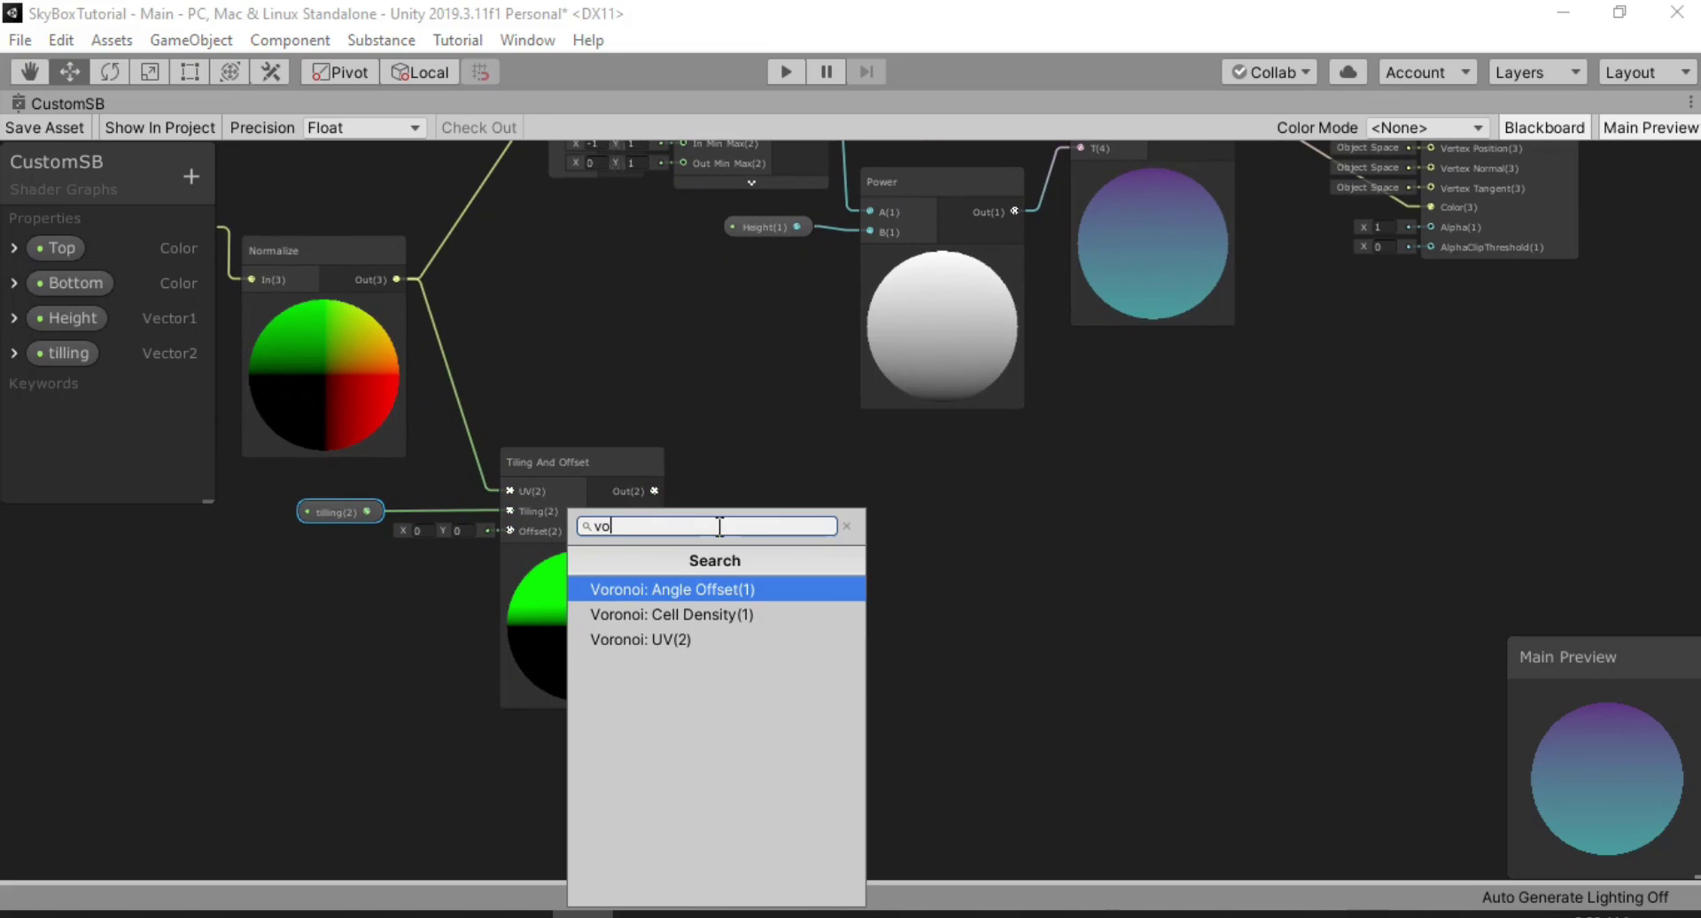
key("Down")
key("Down")
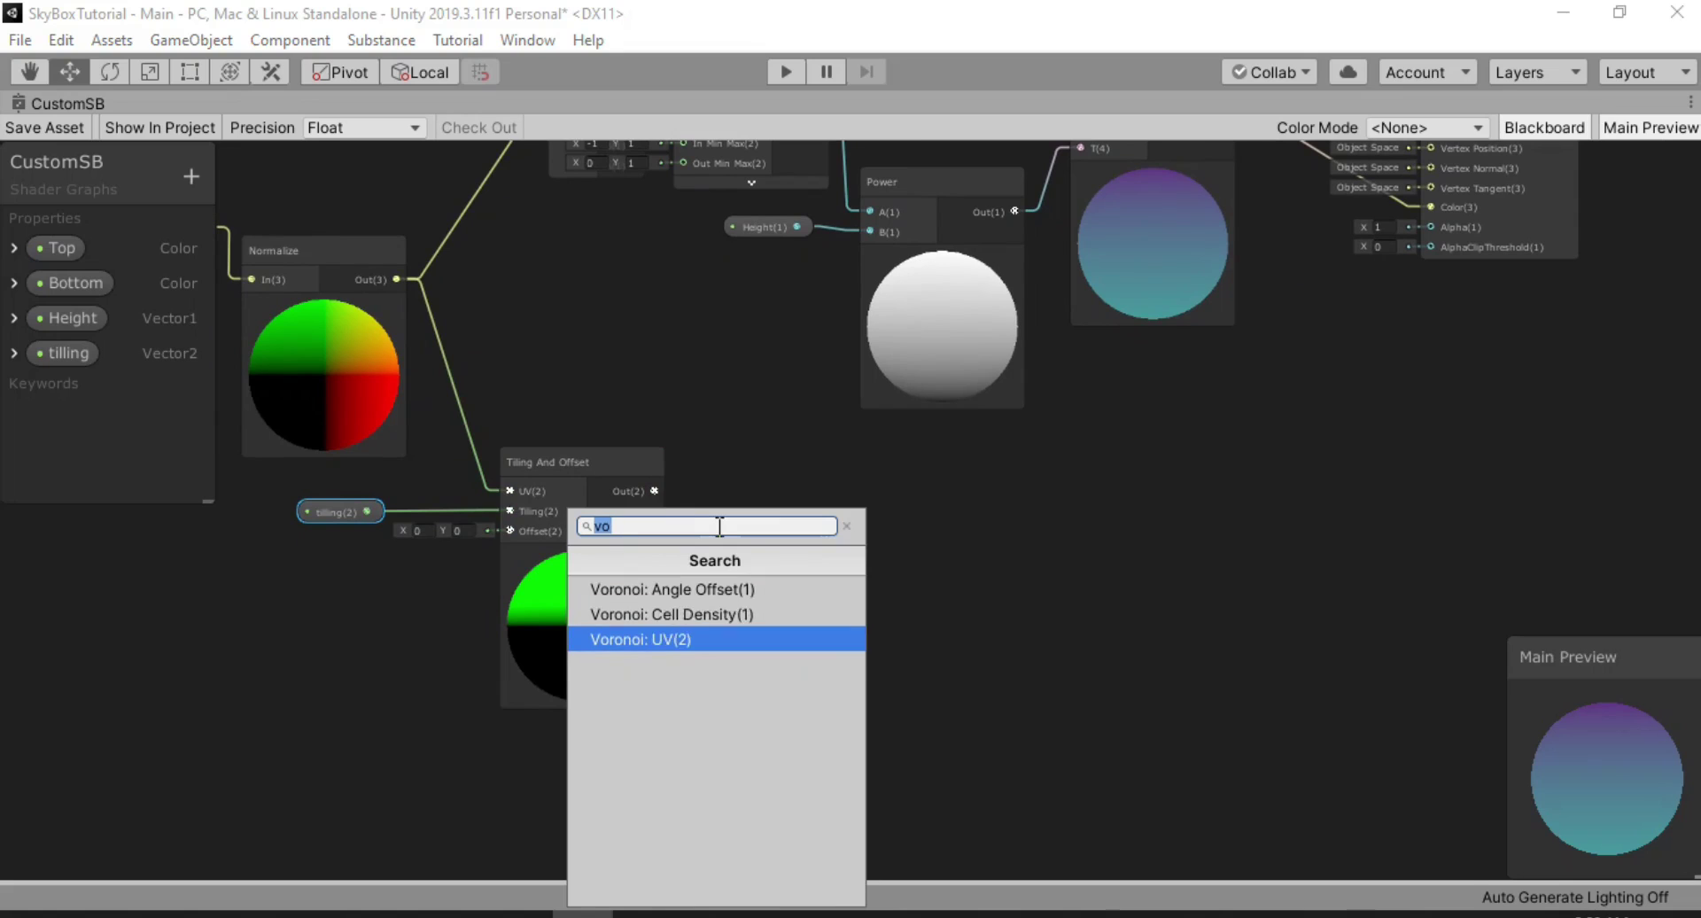
key("Return")
left_click_drag(752, 519, 779, 521)
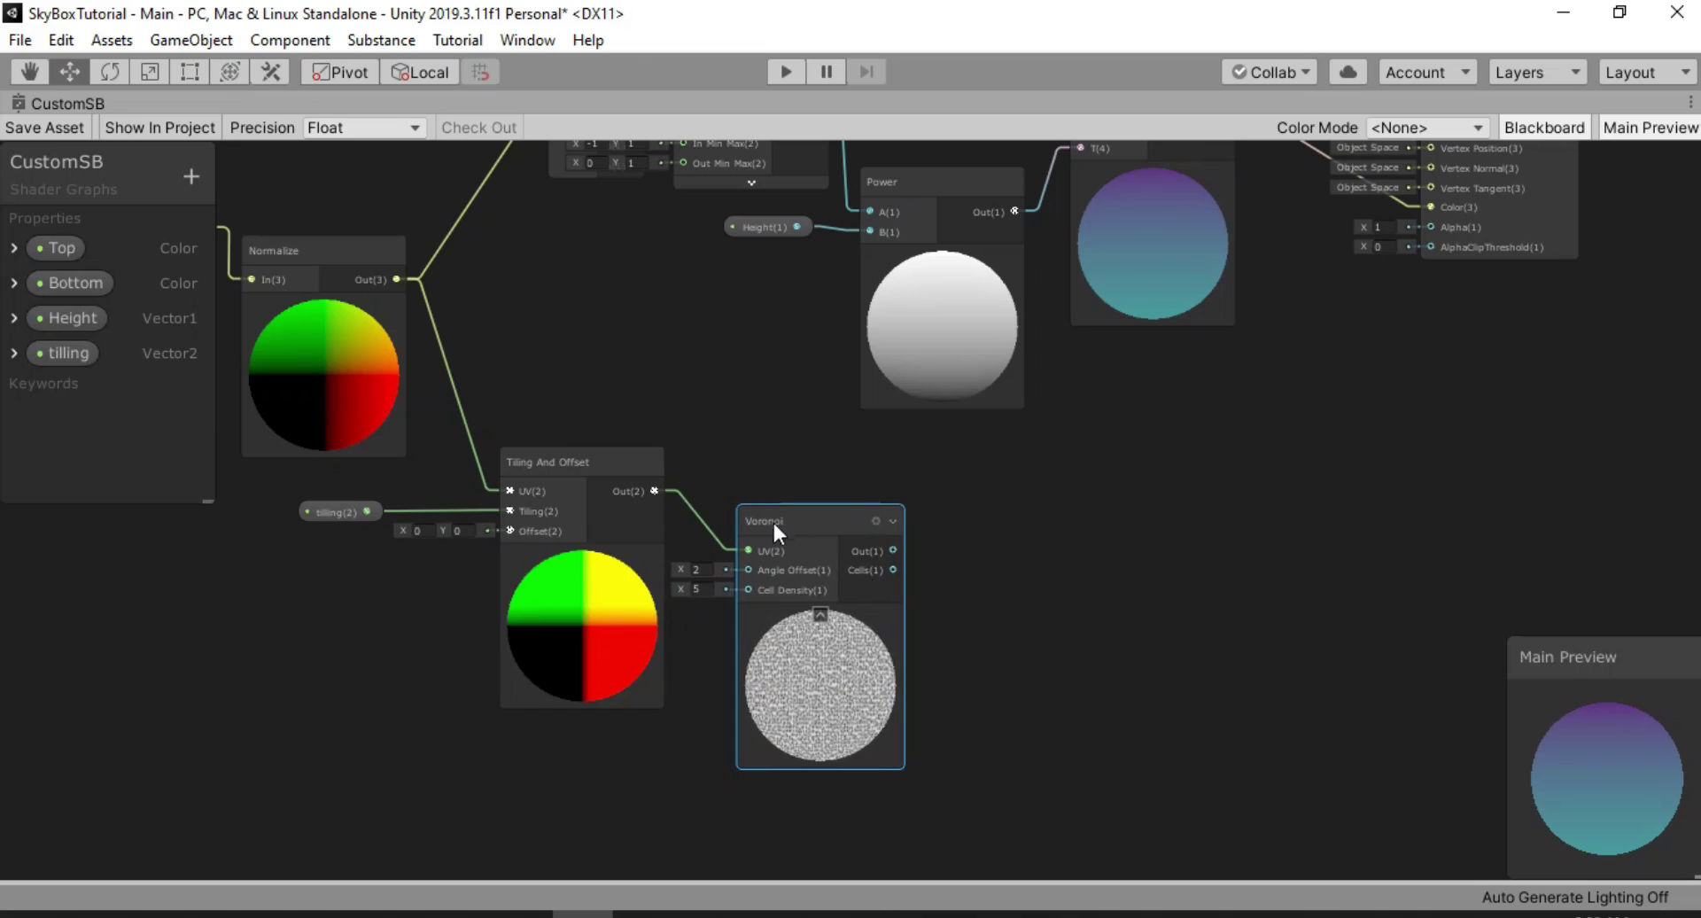
left_click_drag(935, 599, 864, 561, "alt")
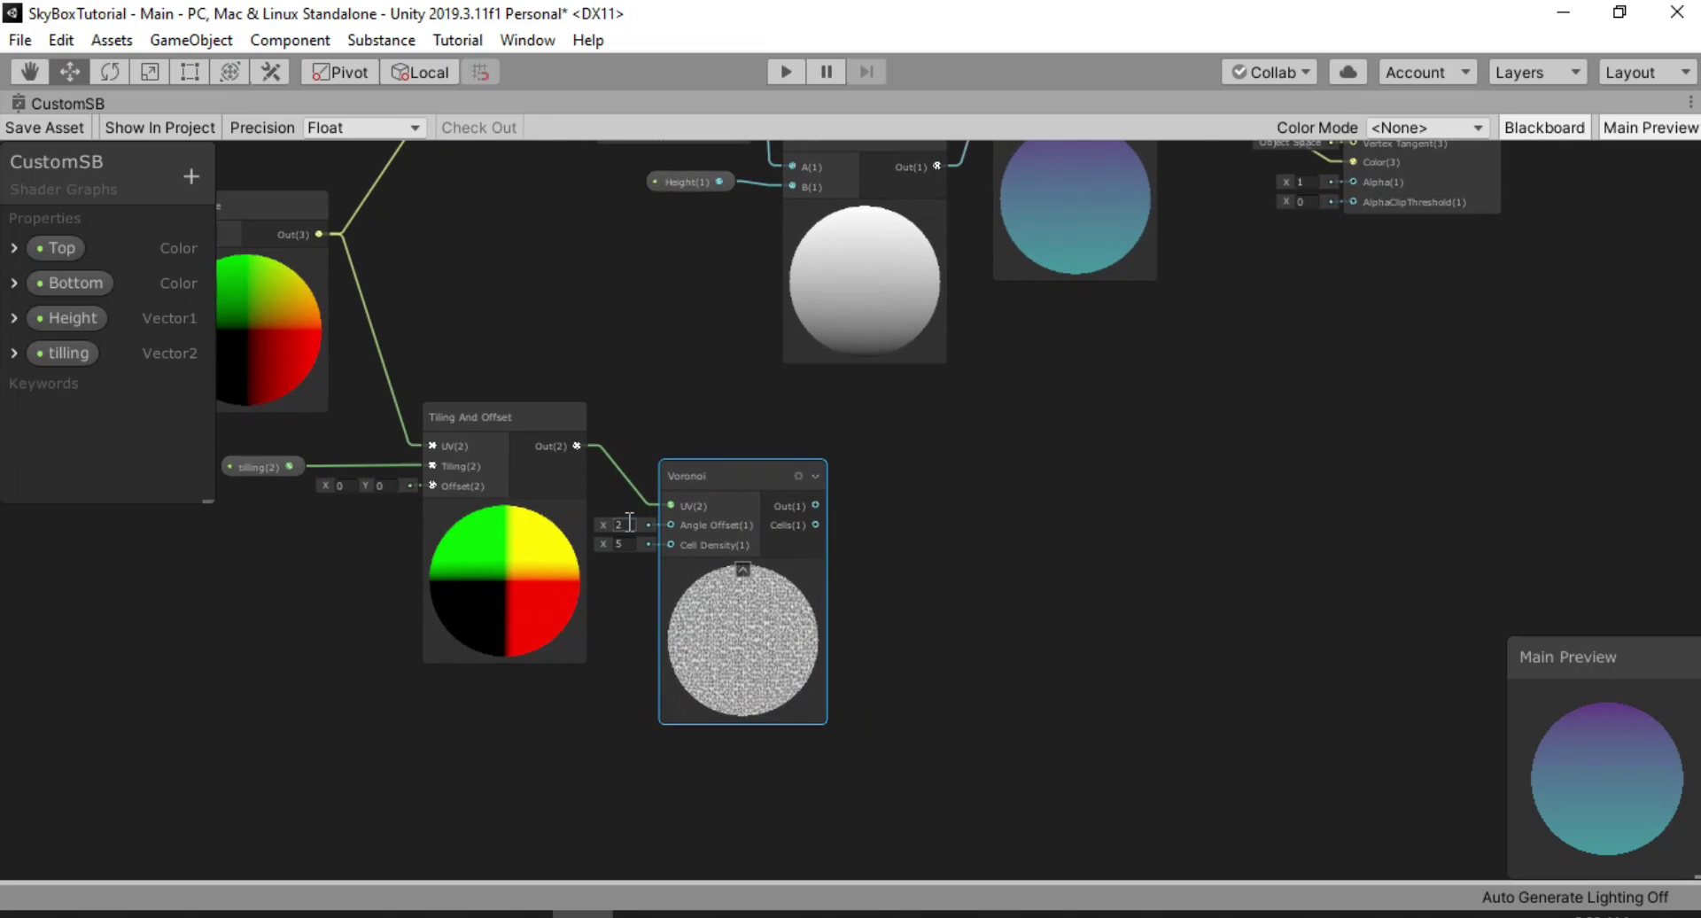
type("100")
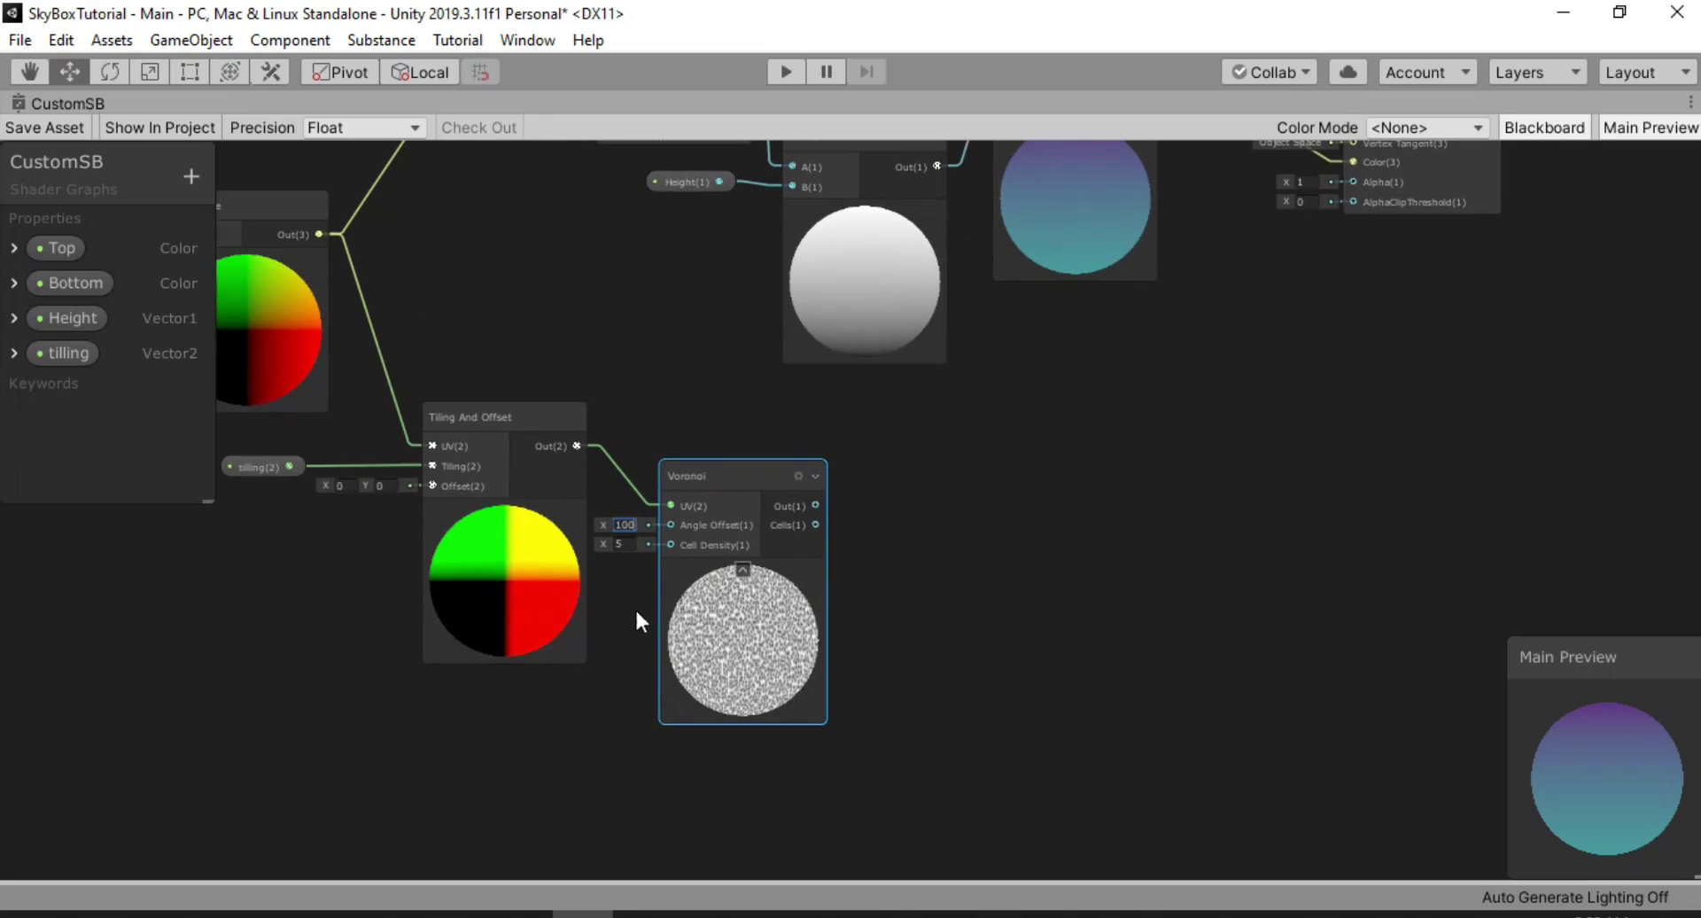
Add a Saturate node beside Voronoi and connect Voronoi's Out to its input
middle_click_drag(863, 513, 764, 517)
right_click(807, 524)
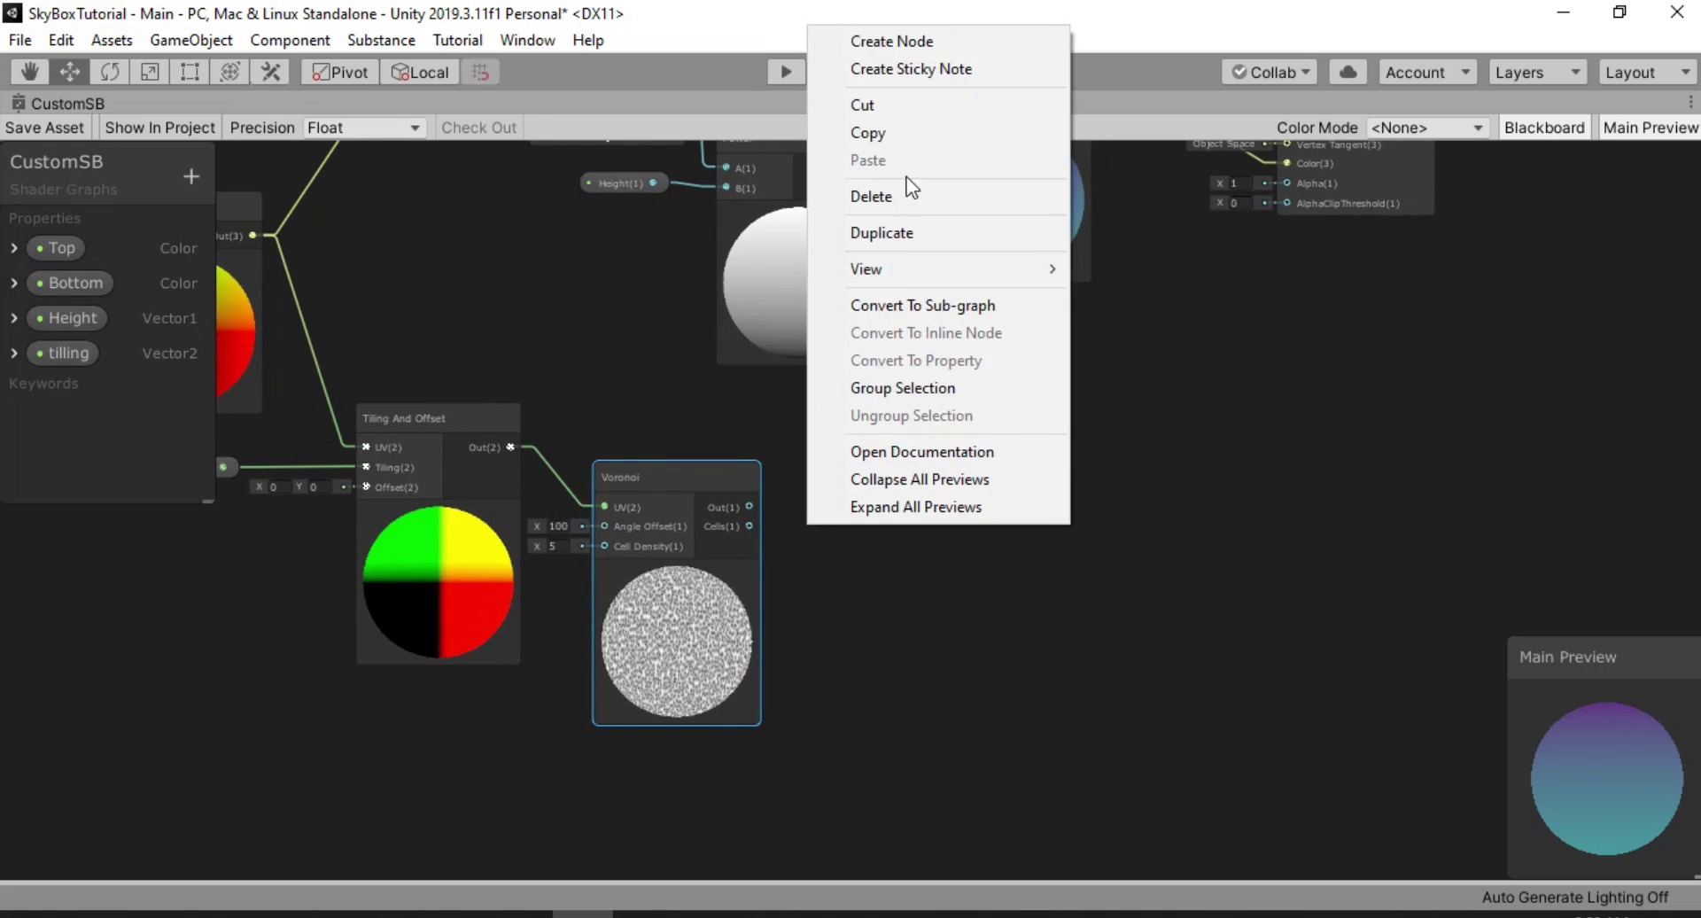
left_click(946, 43)
type("s")
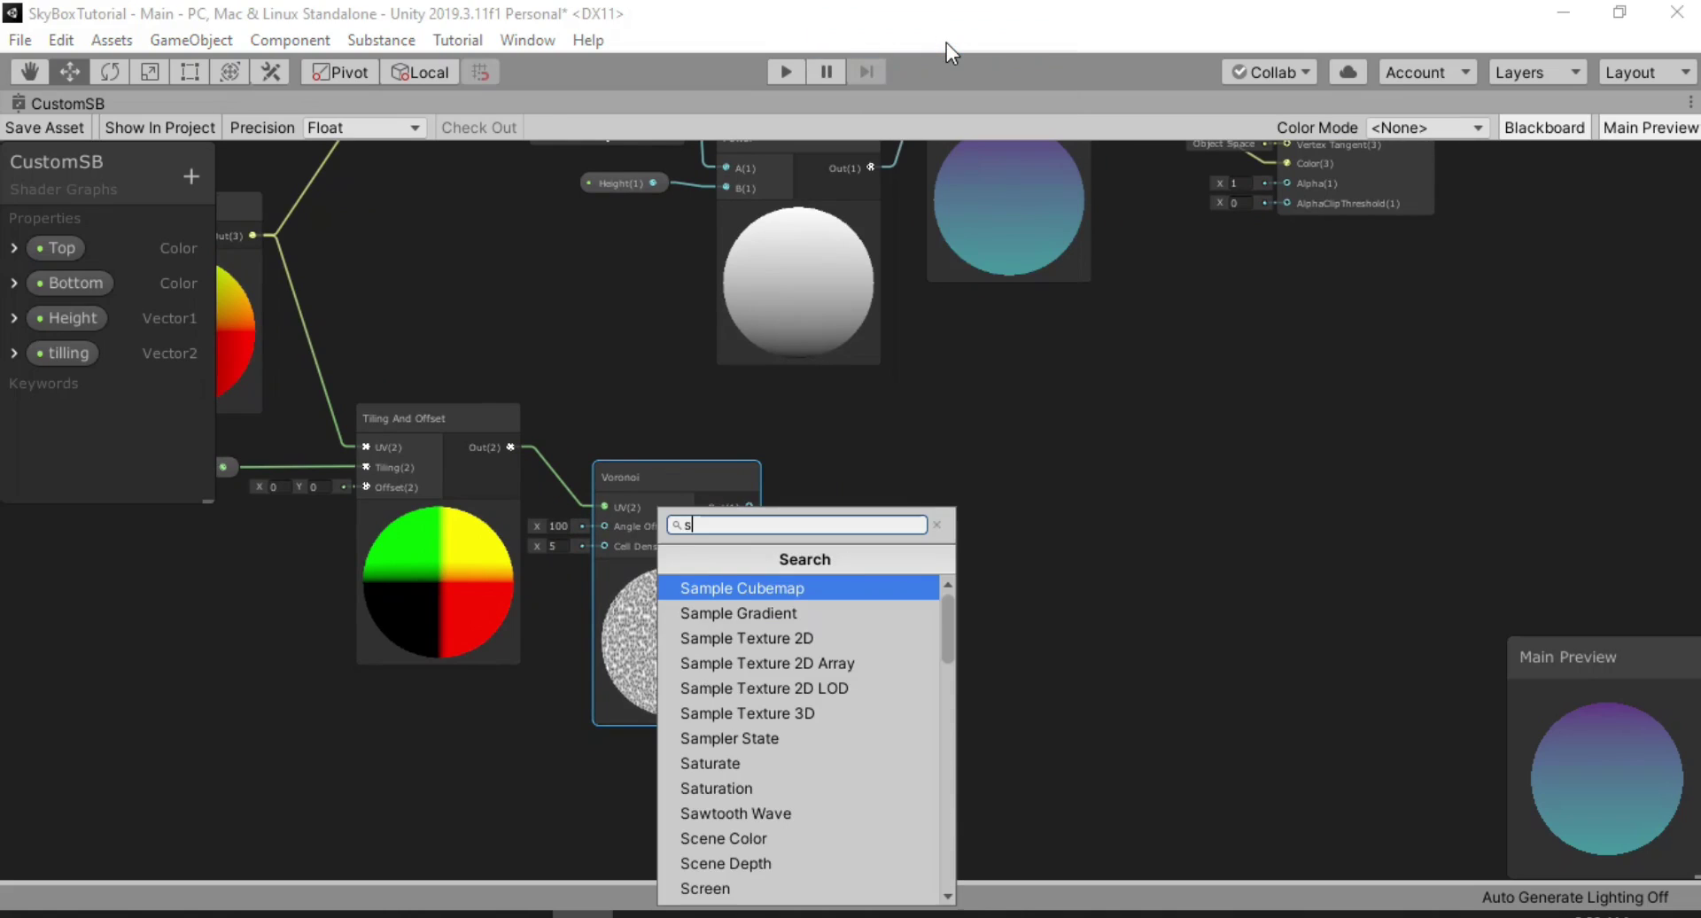
type("at")
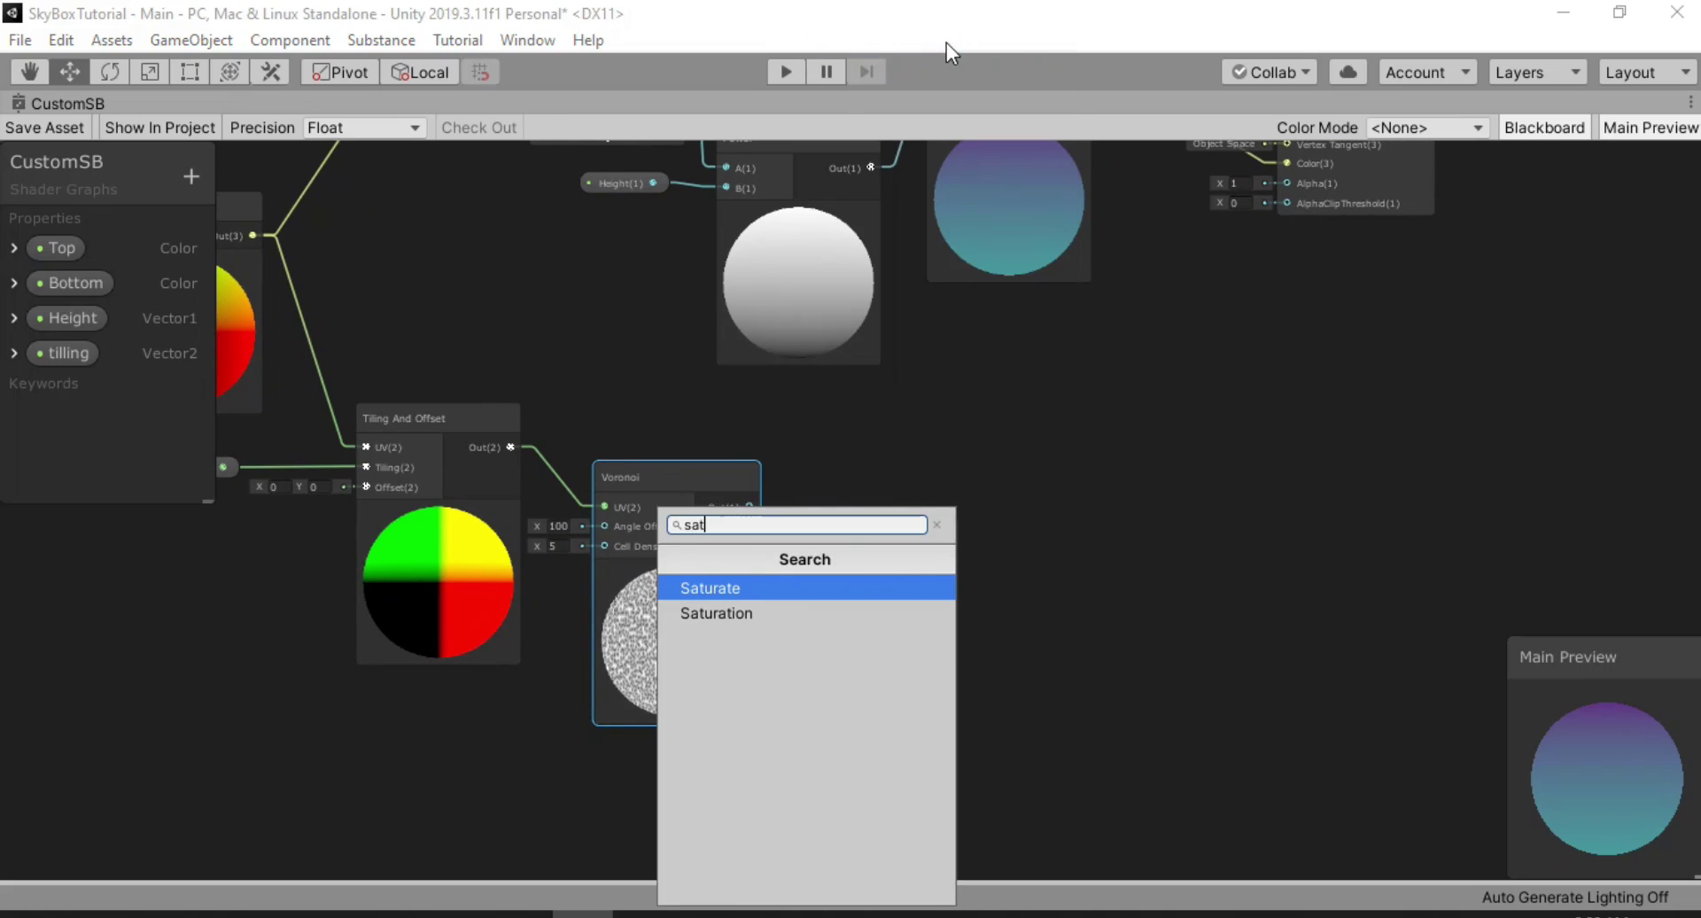
key("Escape")
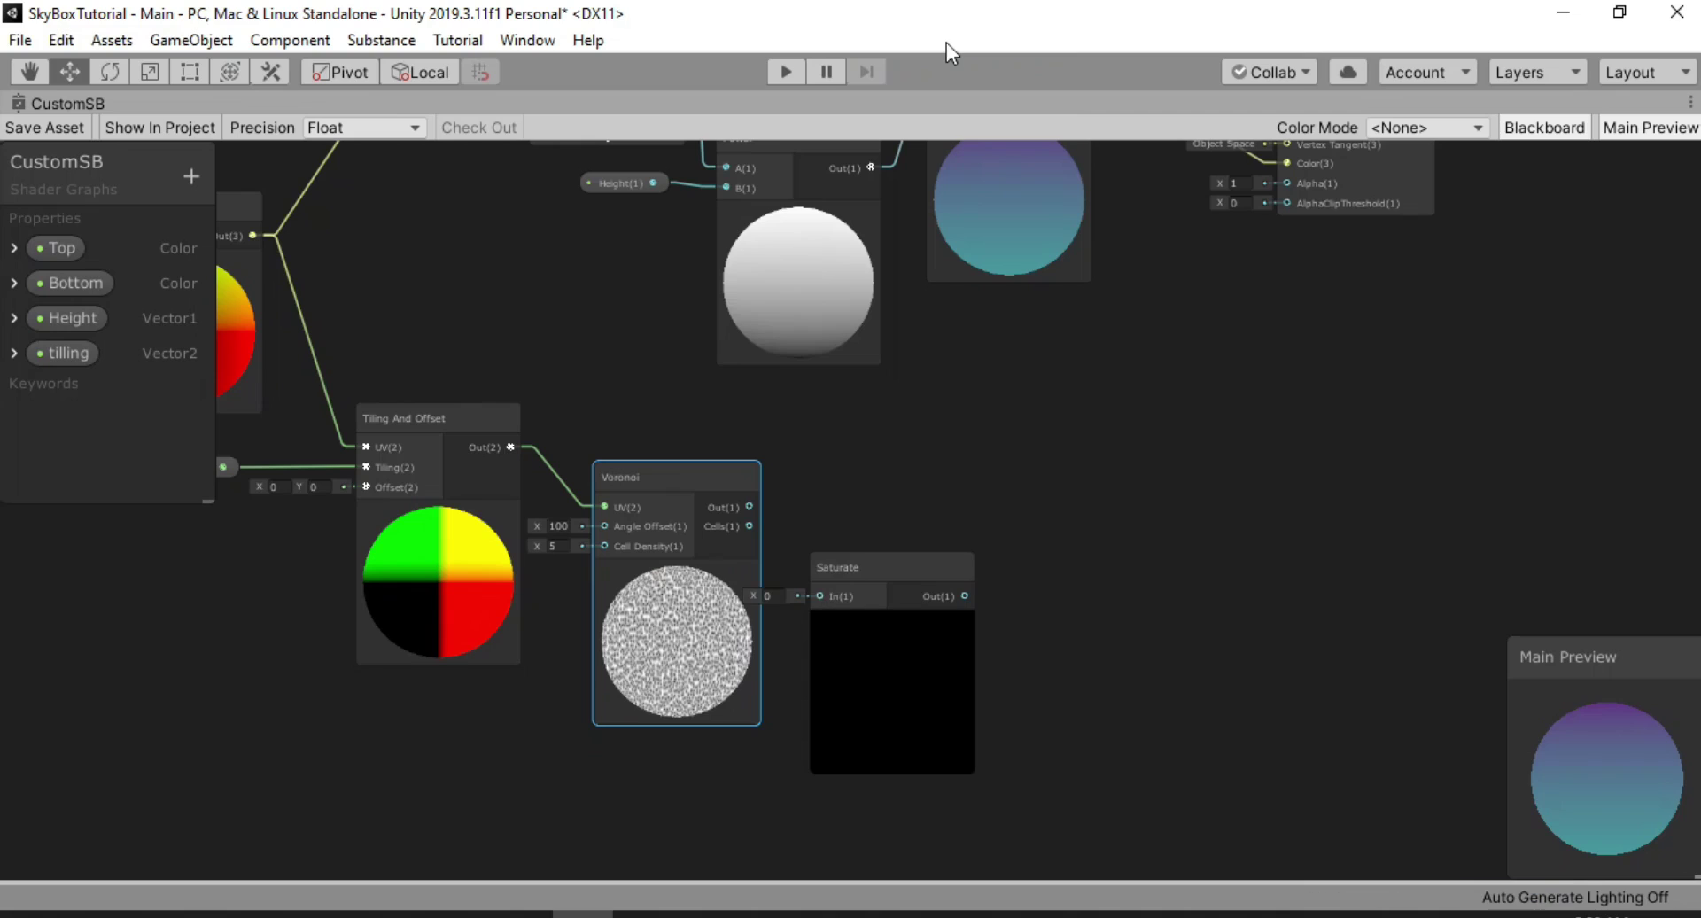
left_click_drag(866, 561, 904, 508)
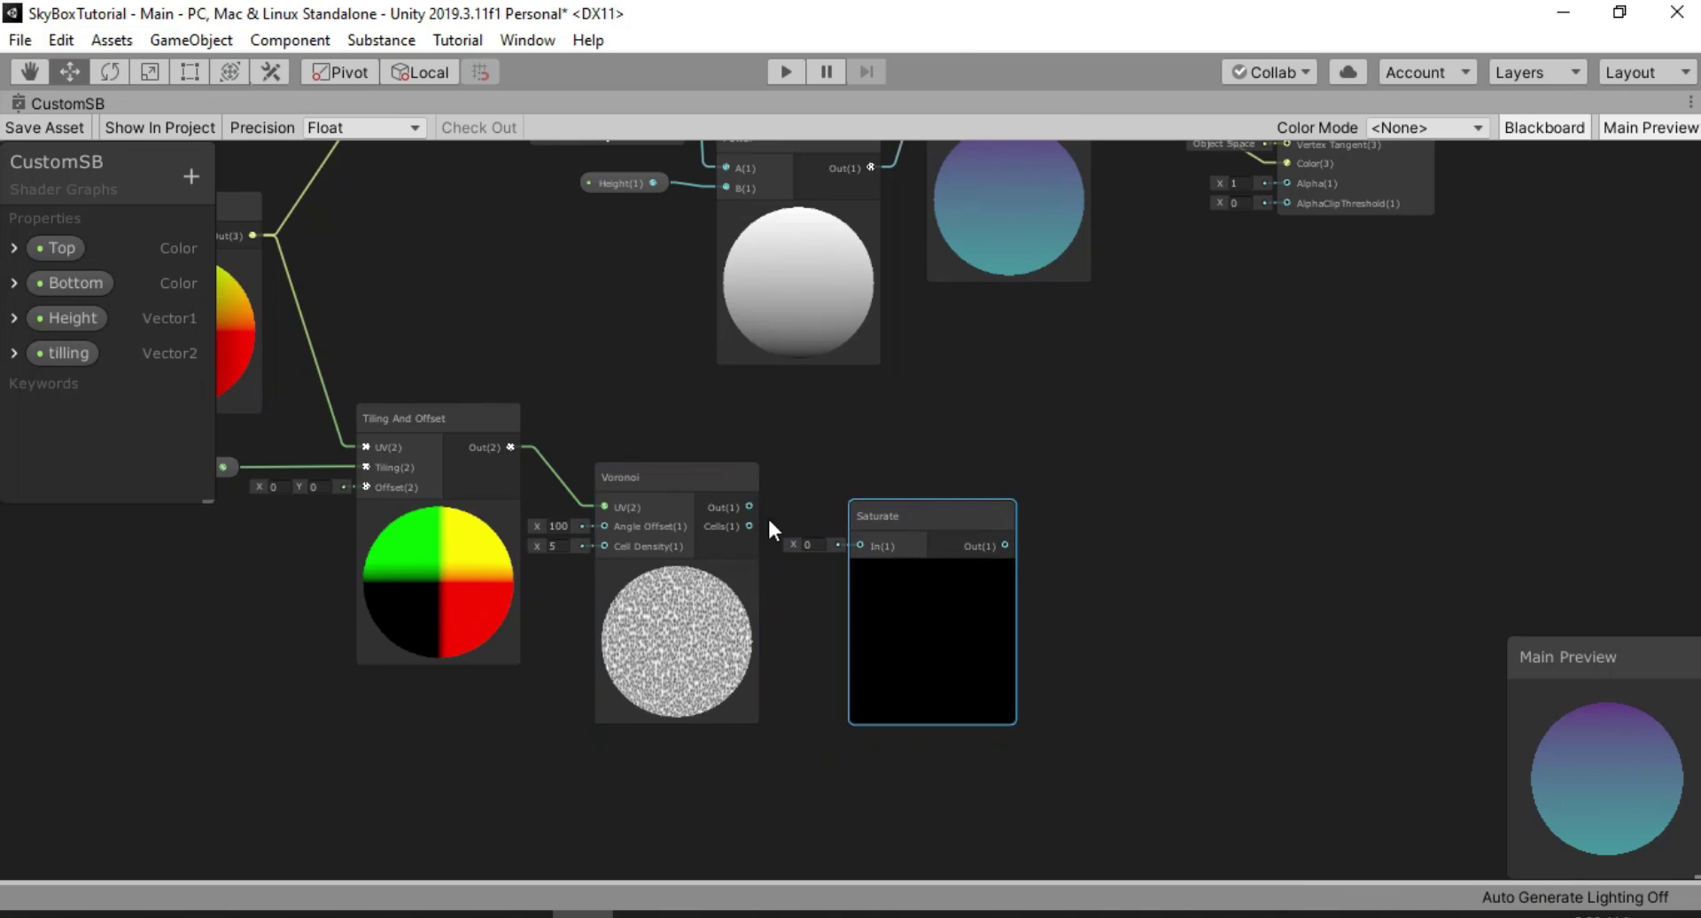
left_click_drag(750, 507, 808, 524)
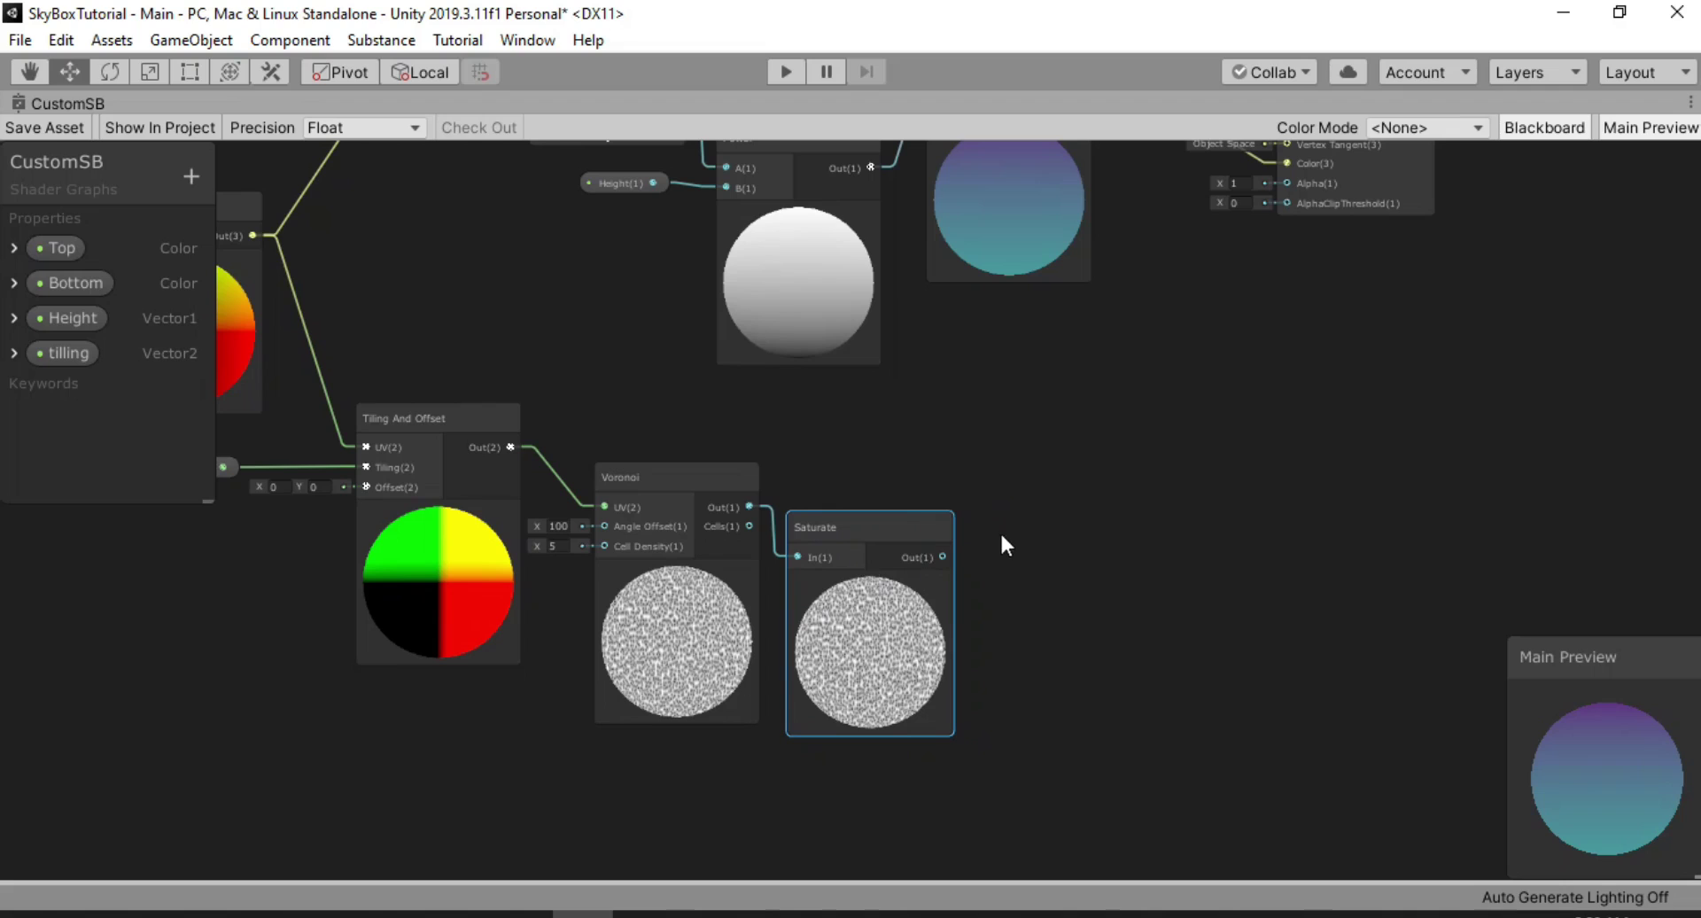
Add a One Minus node fed by Saturate's output and place it beside Saturate
middle_click_drag(1005, 532, 930, 512)
left_click_drag(869, 537, 949, 530)
type("on")
key("Return")
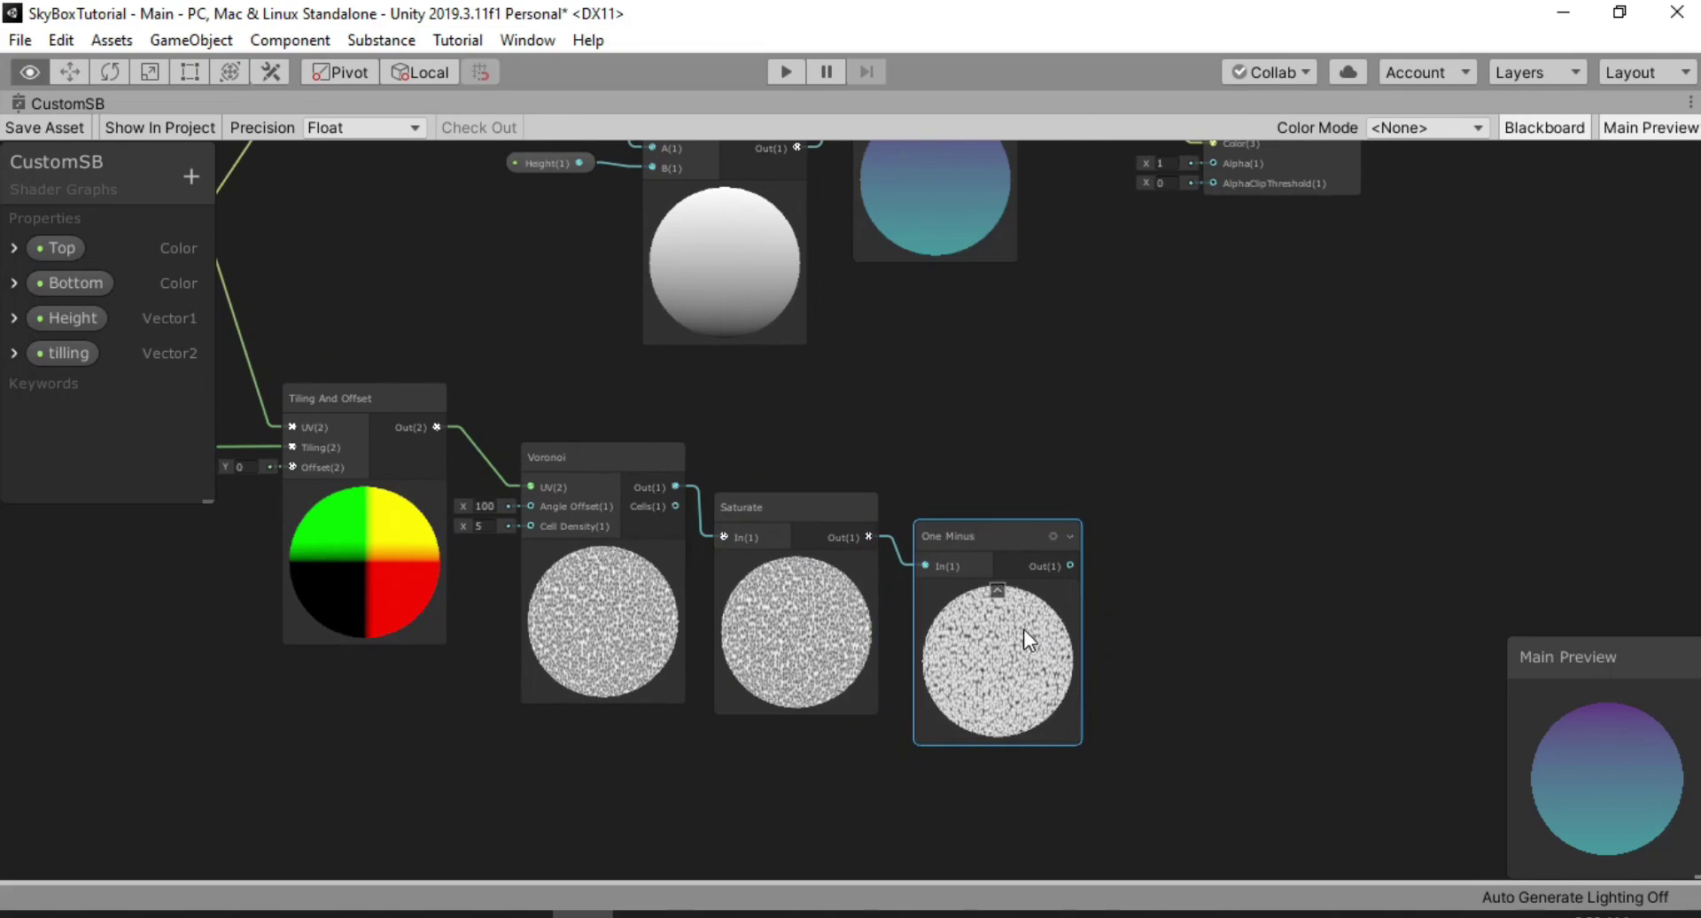
middle_click_drag(1023, 629, 913, 628)
left_click_drag(868, 539, 854, 542)
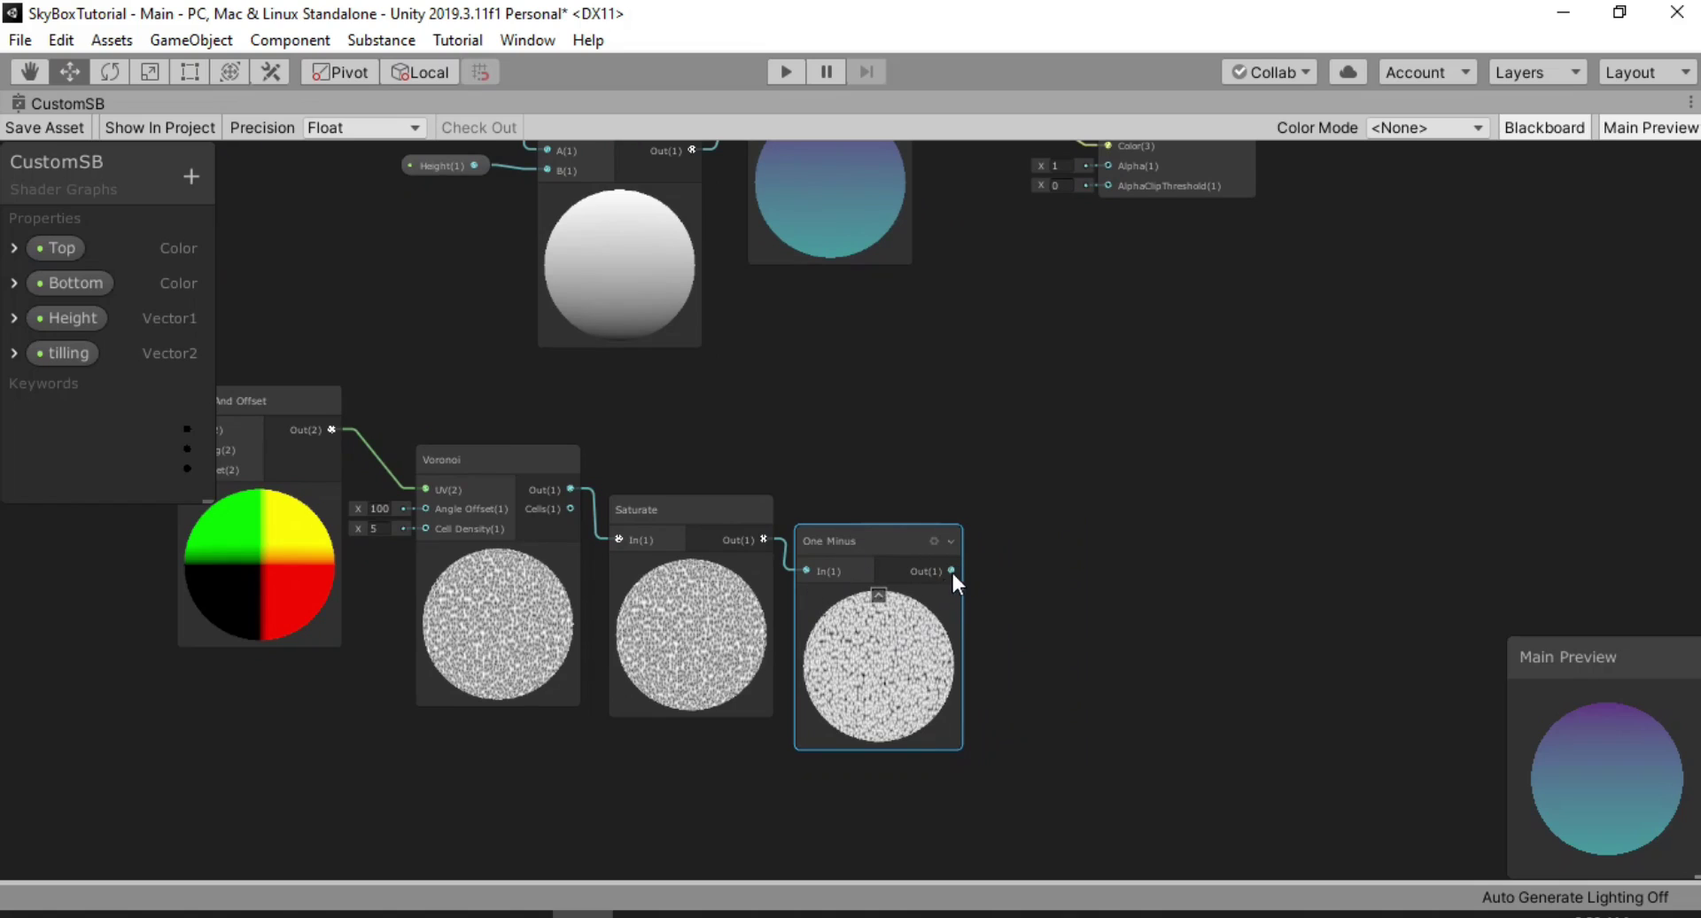
Add a Power node with One Minus's output feeding A, and set its B value to 100
left_click_drag(952, 571, 1034, 558)
type("po")
key("Escape")
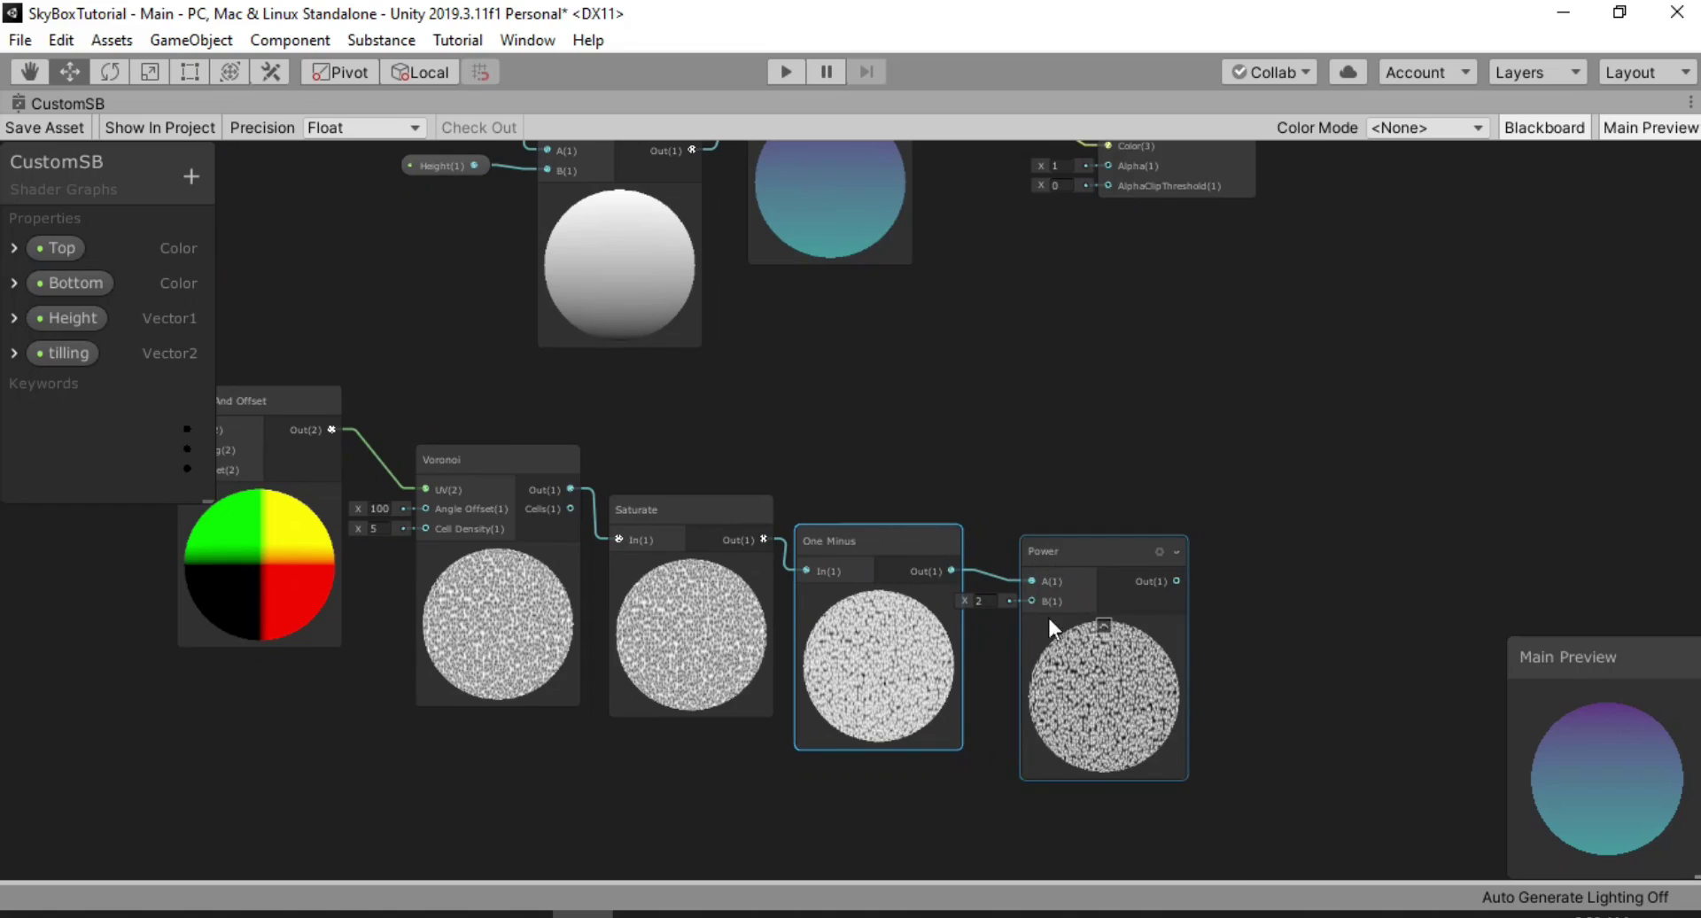
left_click(980, 606)
left_click_drag(971, 600, 1180, 656)
middle_click_drag(939, 439, 1037, 452)
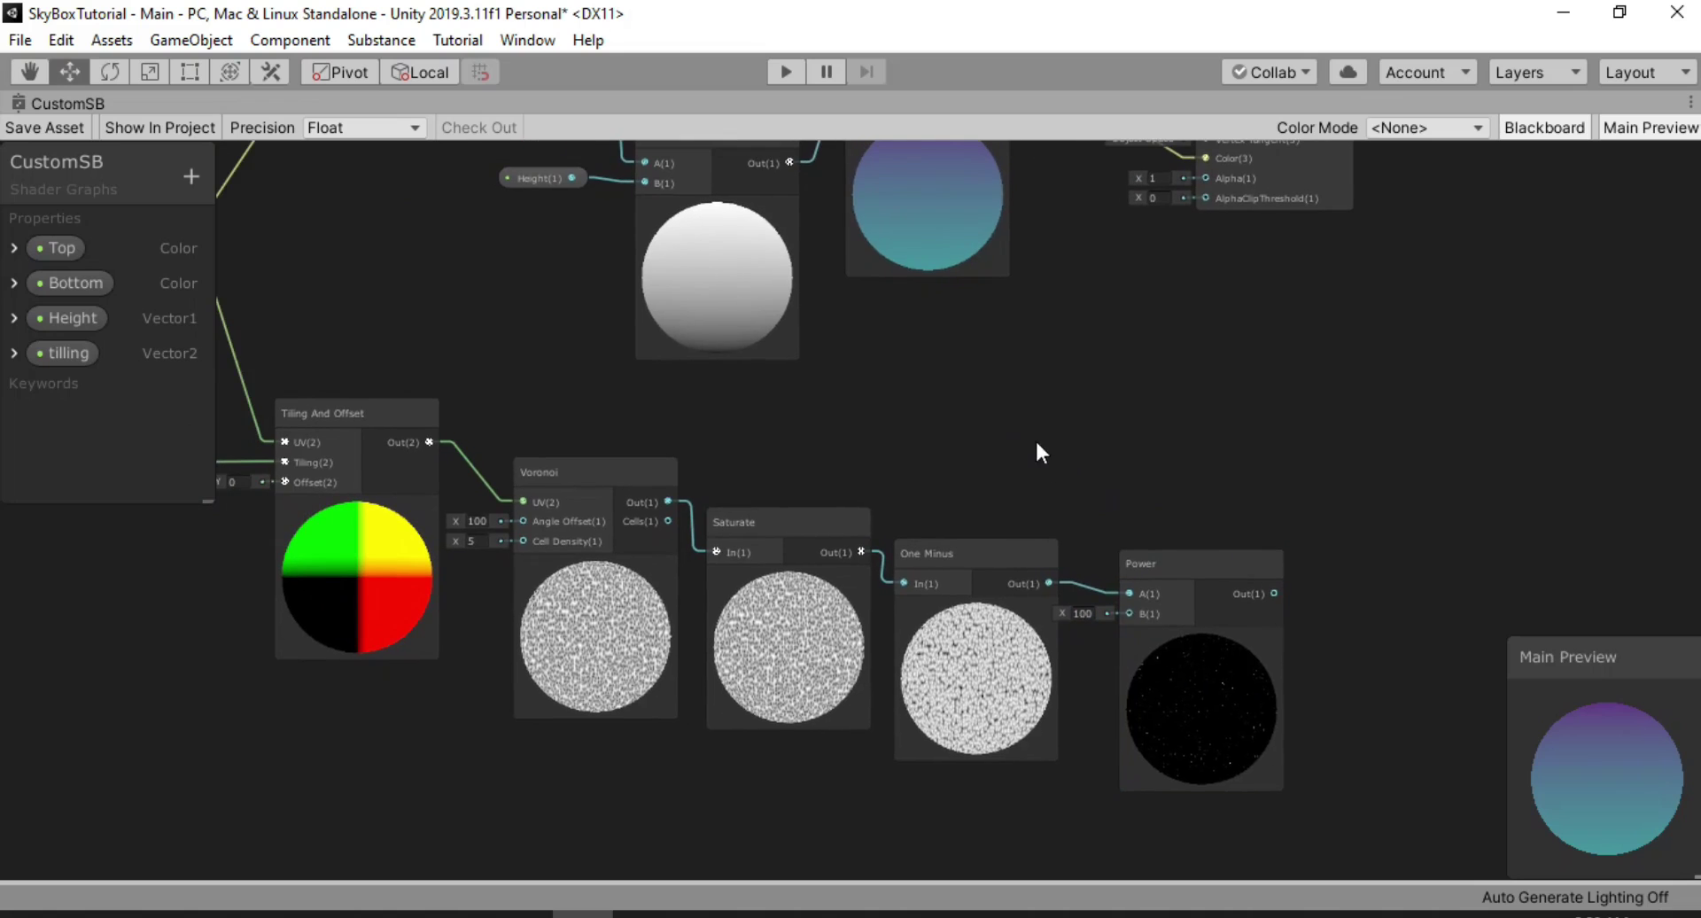
left_click_drag(1155, 562, 1135, 565)
Add a Vector1 property named Stars for the Voronoi cell density
scroll(1119, 534, "down", 2)
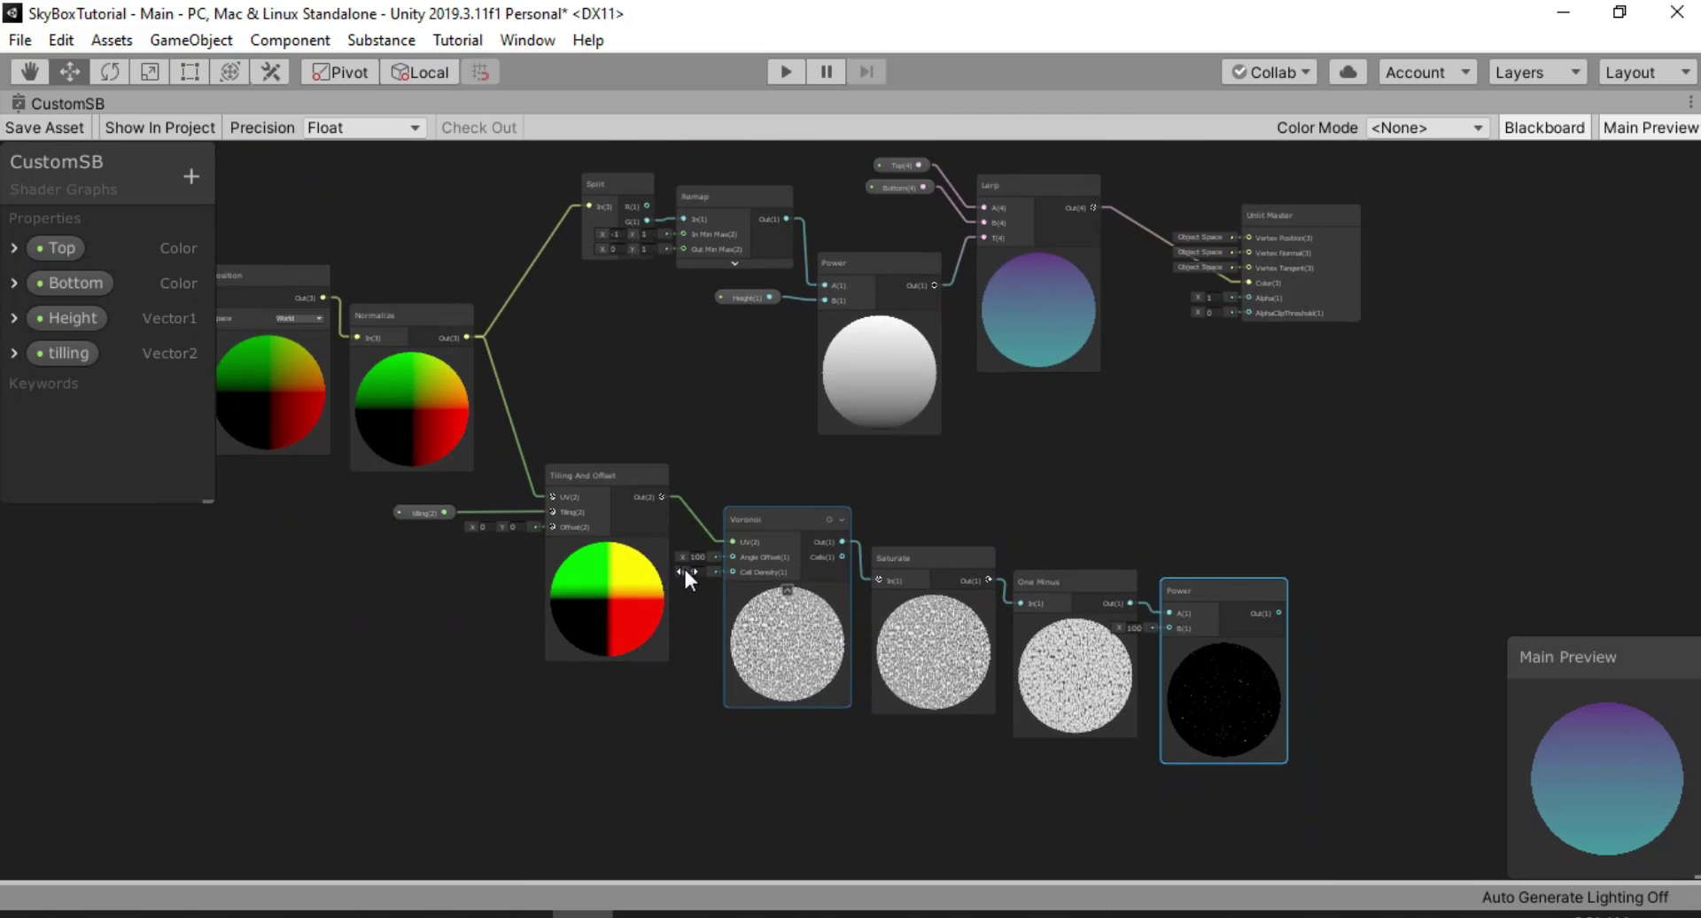
left_click_drag(688, 566, 731, 646)
left_click(723, 636)
left_click(191, 175)
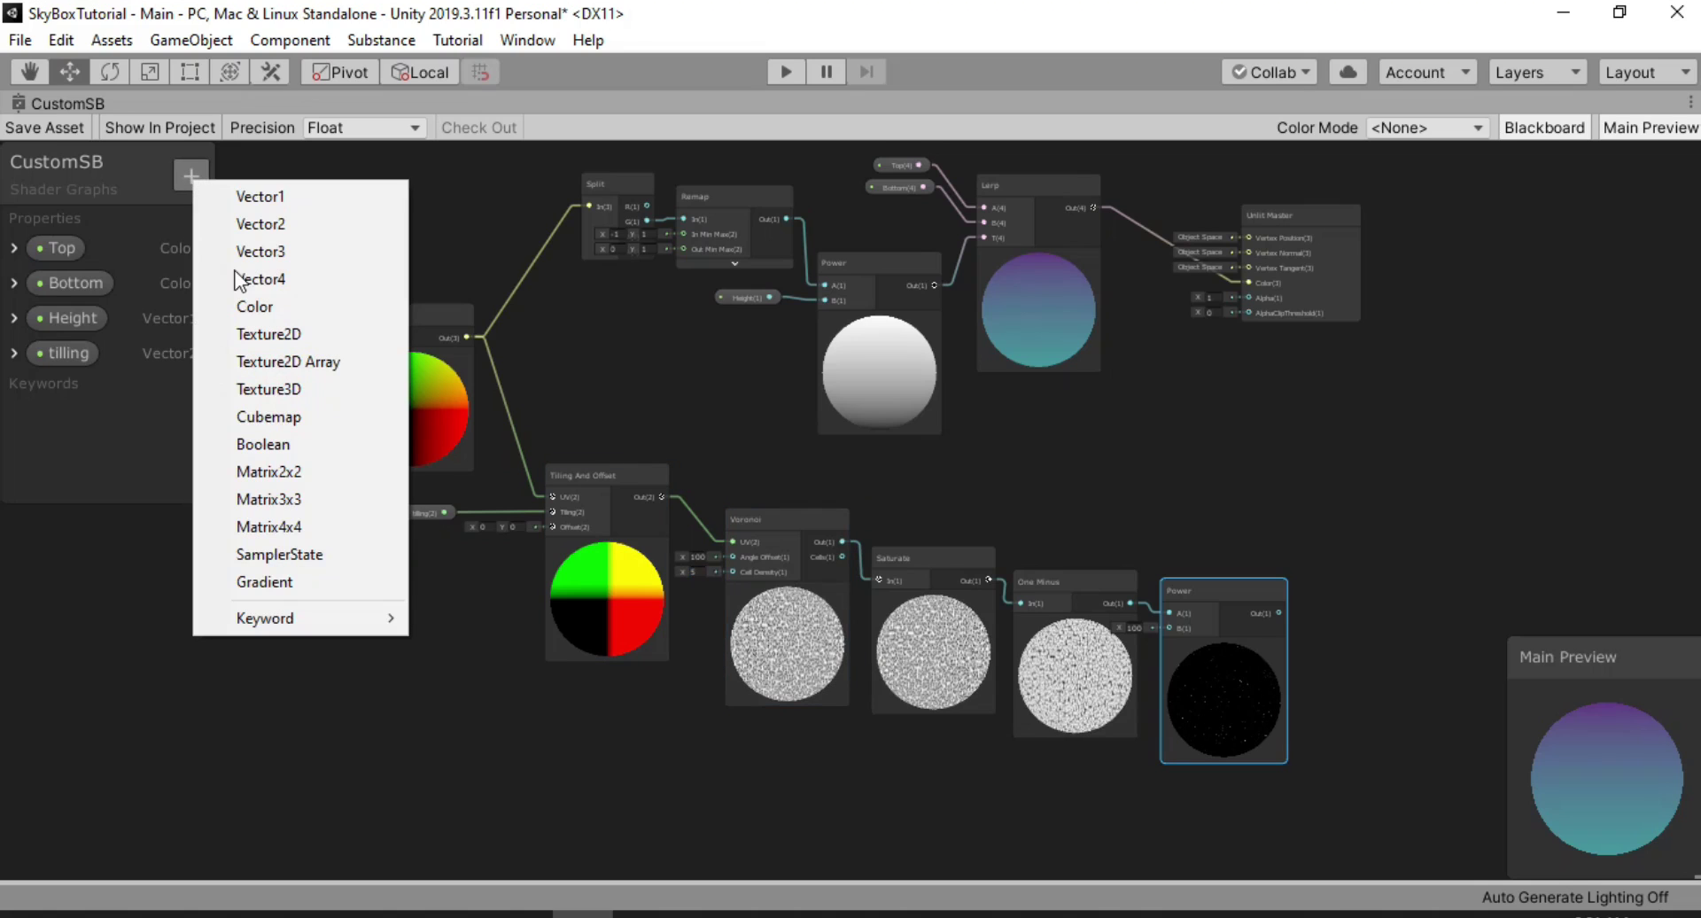
left_click(269, 195)
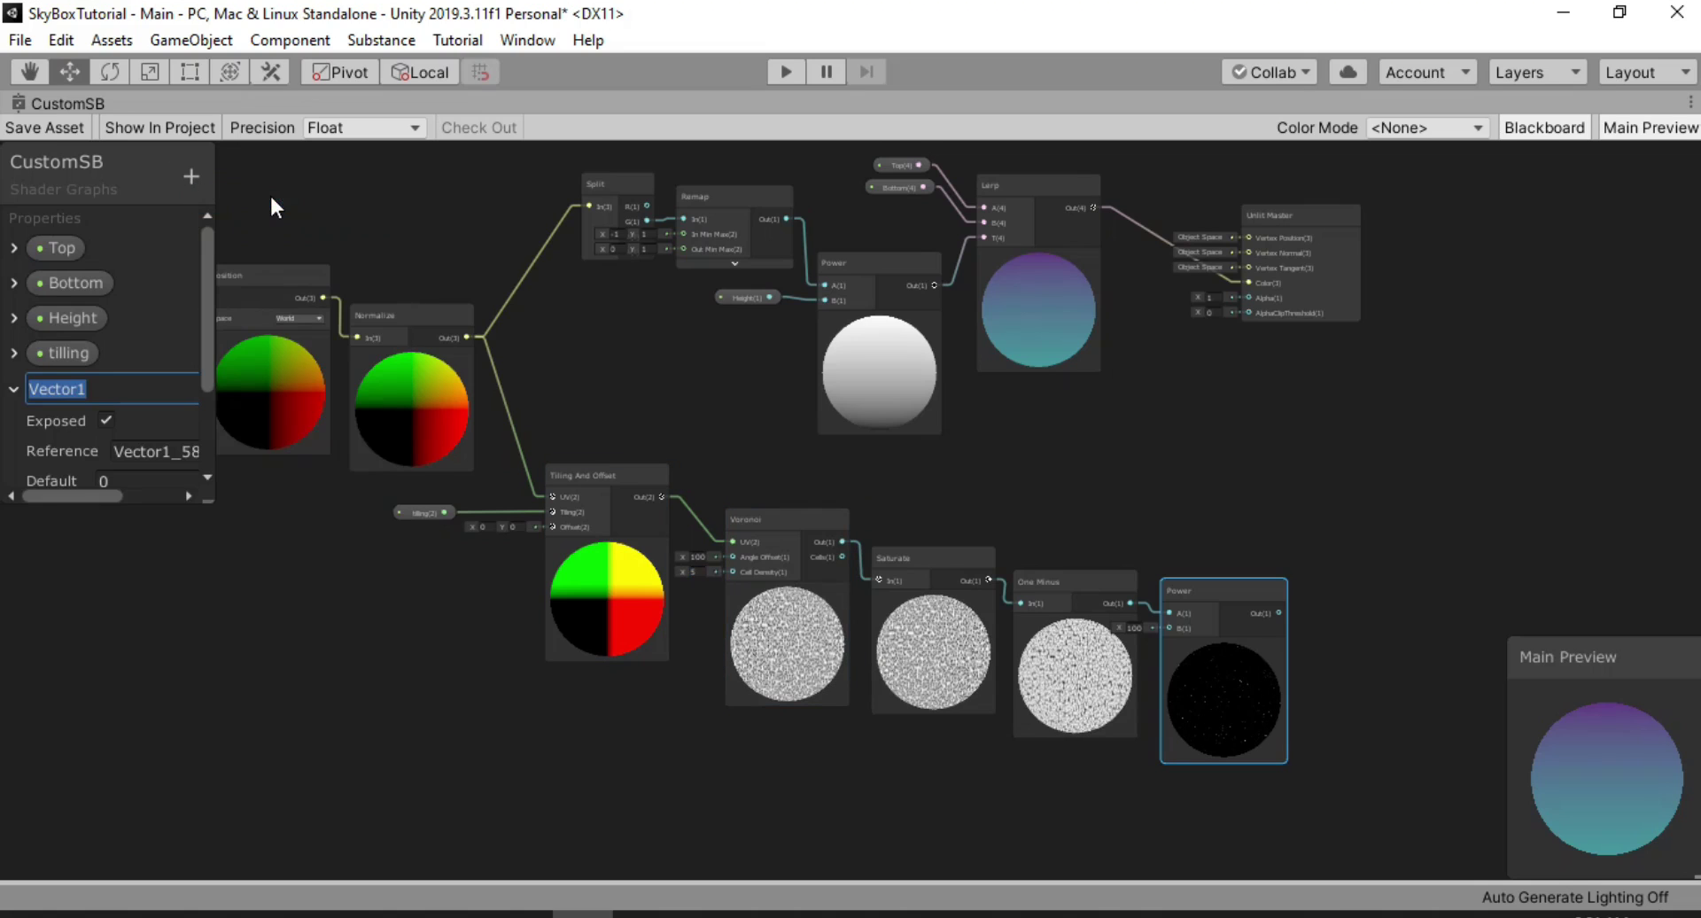
type("Stars")
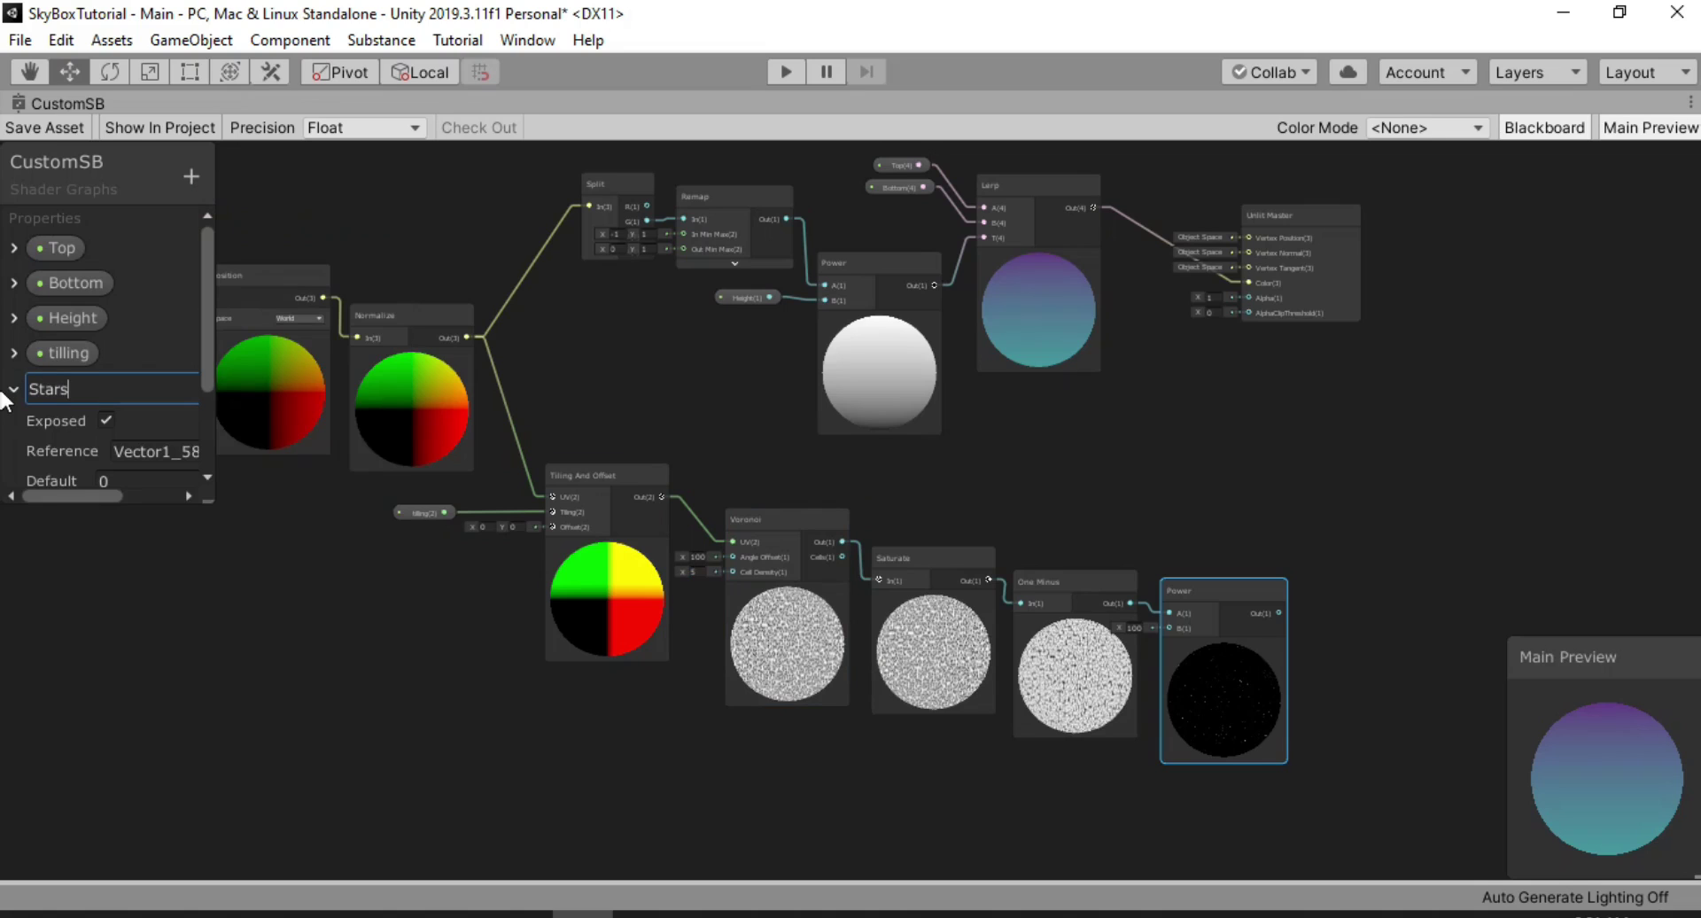
key("Return")
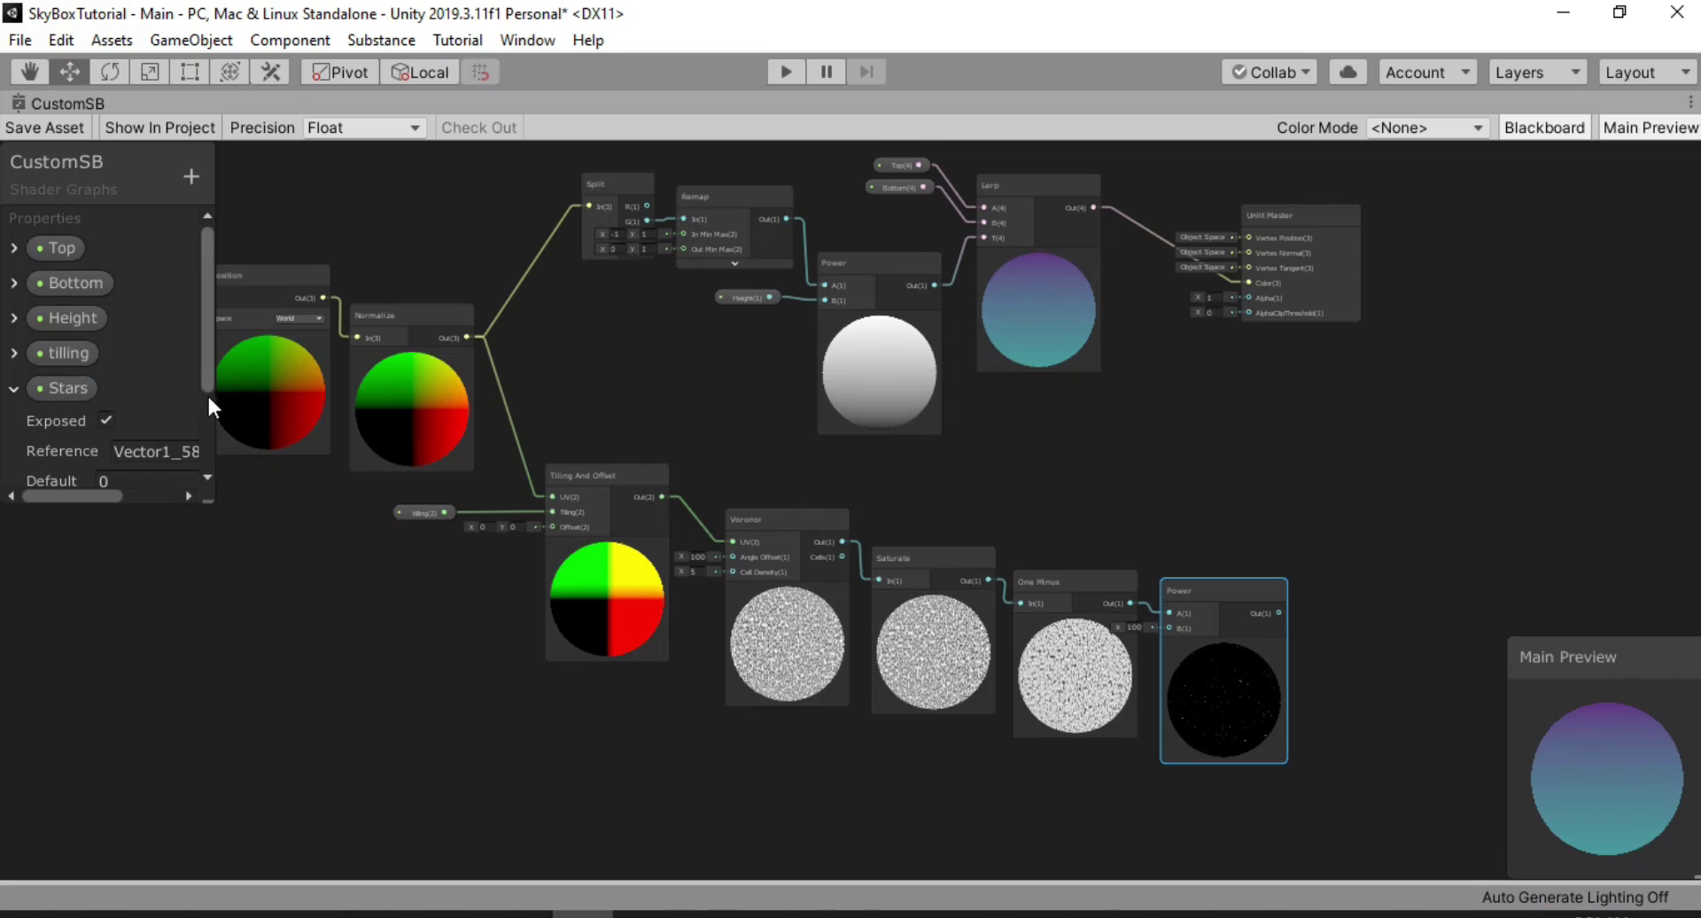
Replace the Stars property's default value and connect Stars to the Voronoi node's Cell Density input
scroll(206, 391, "down", 3)
left_click(133, 422)
key("BackSpace")
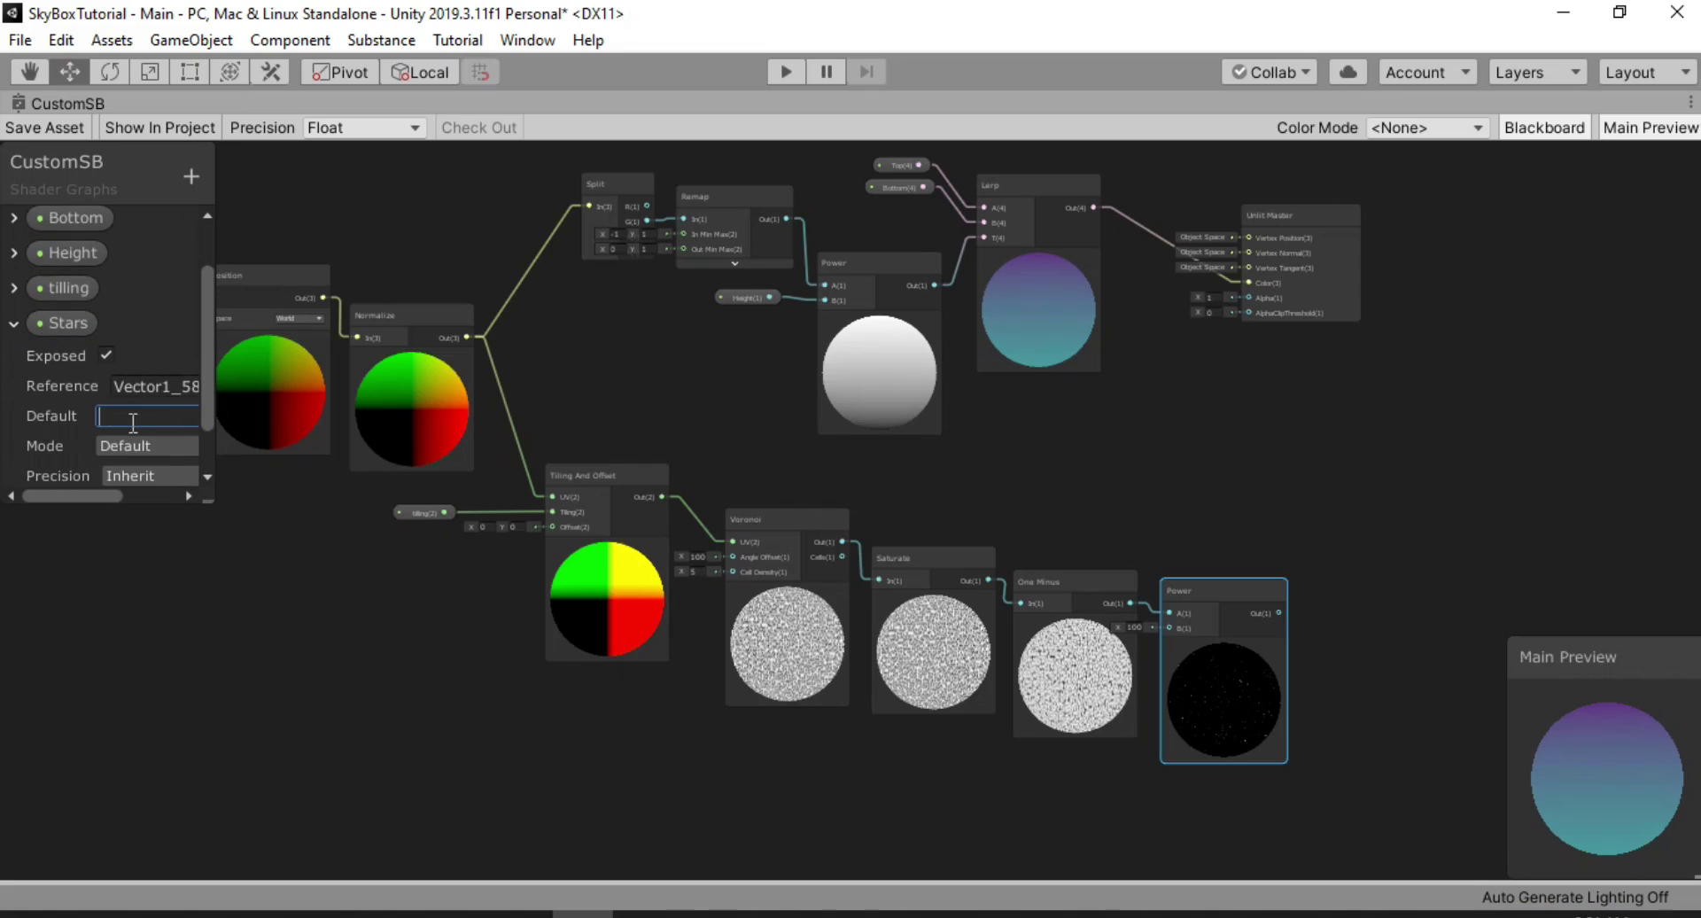
left_click(18, 326)
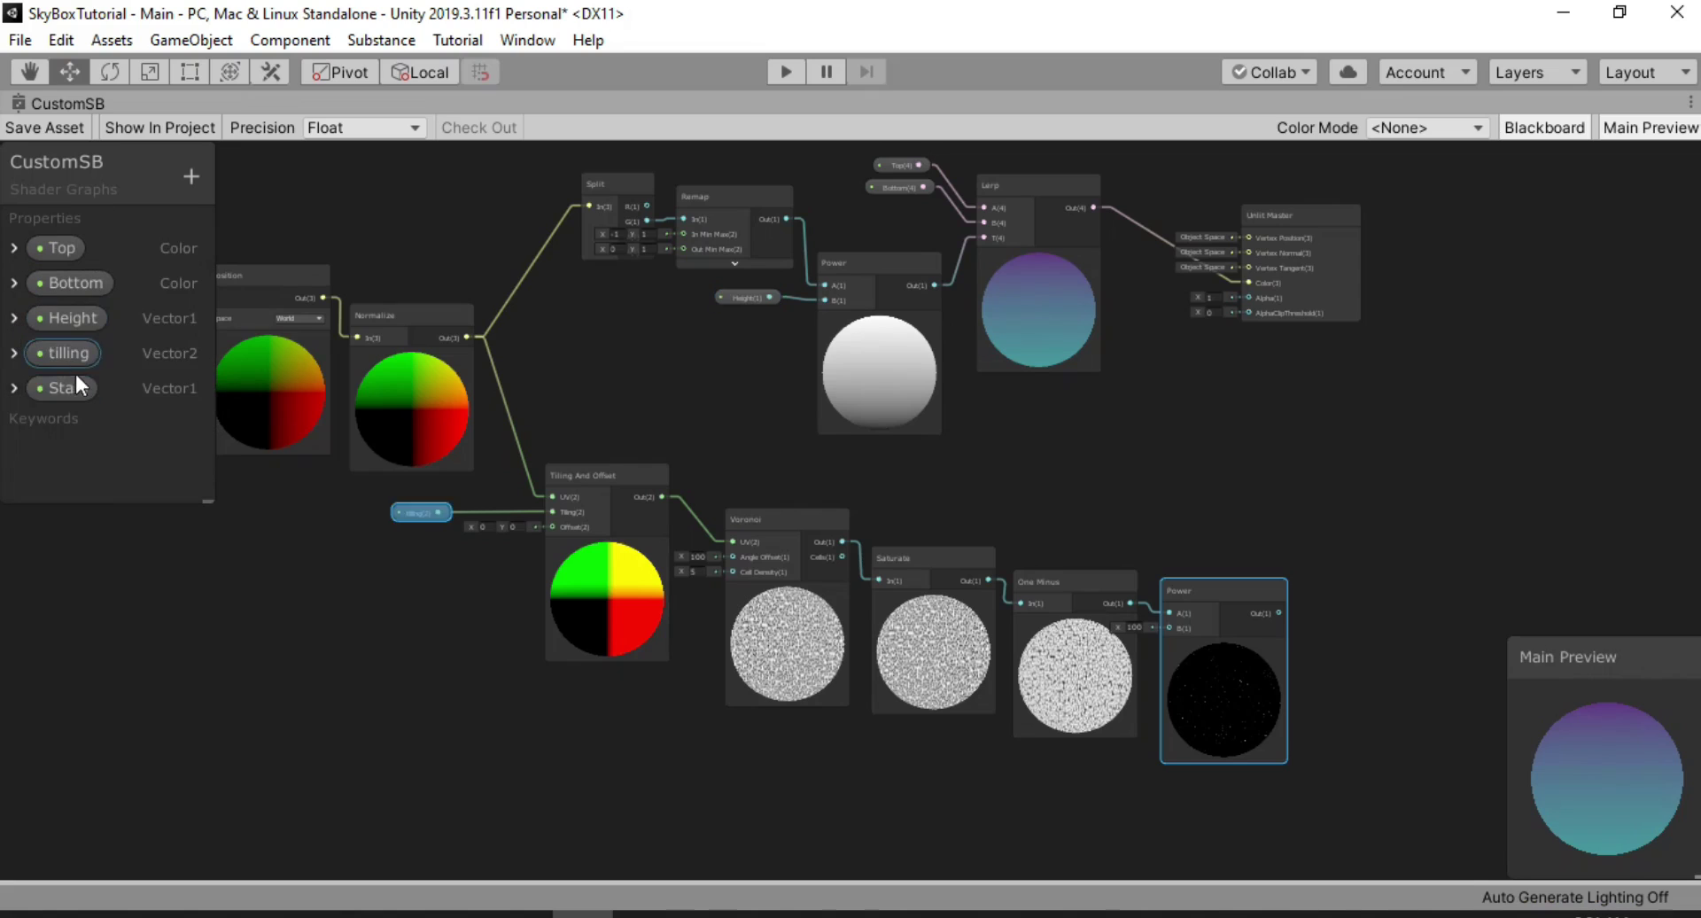
left_click_drag(76, 378, 493, 604)
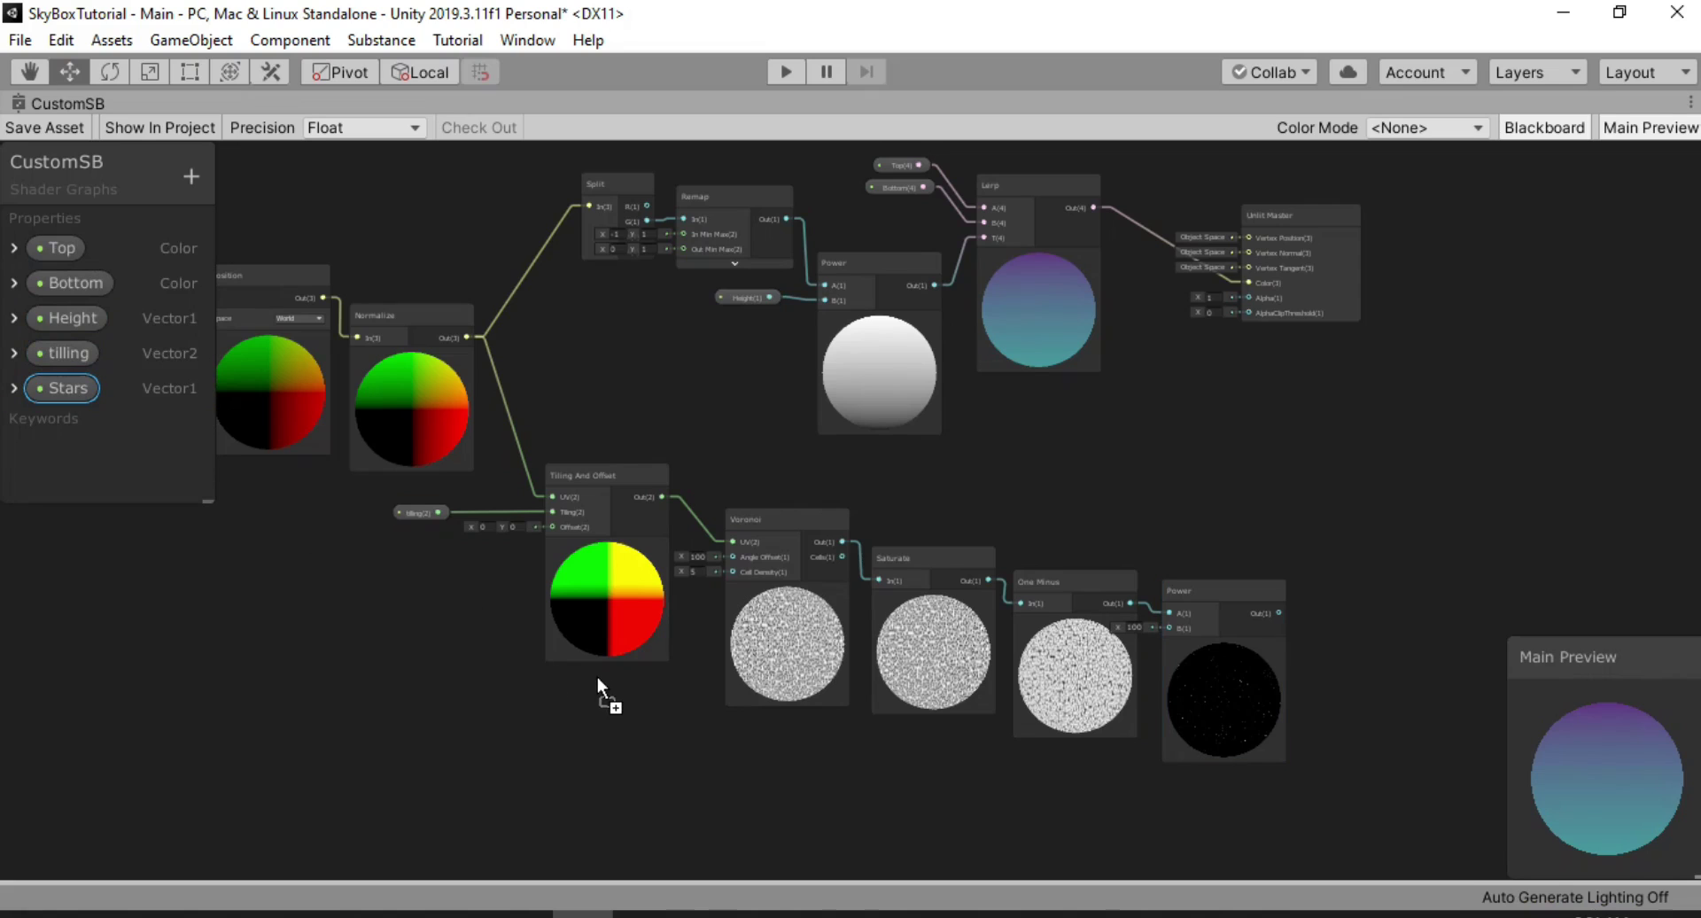
left_click_drag(597, 682, 732, 573)
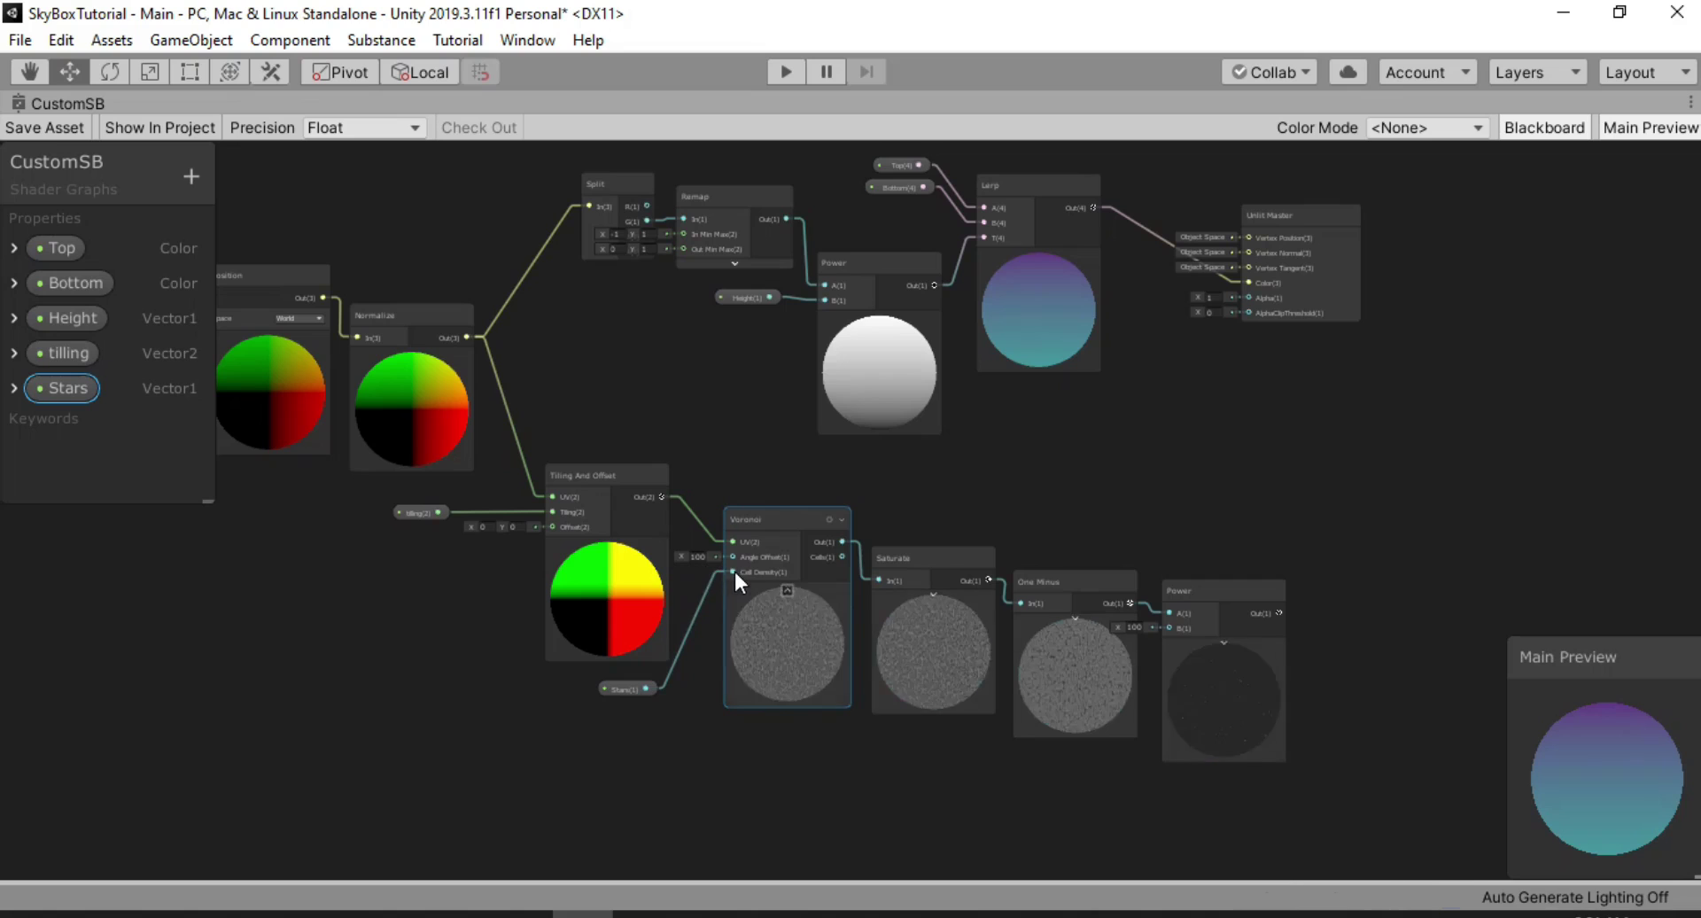
Move the Unlit Master node down and away from Lerp to make room between the gradient and star branches
left_click(1072, 518)
left_click_drag(1153, 572, 1020, 544, "alt")
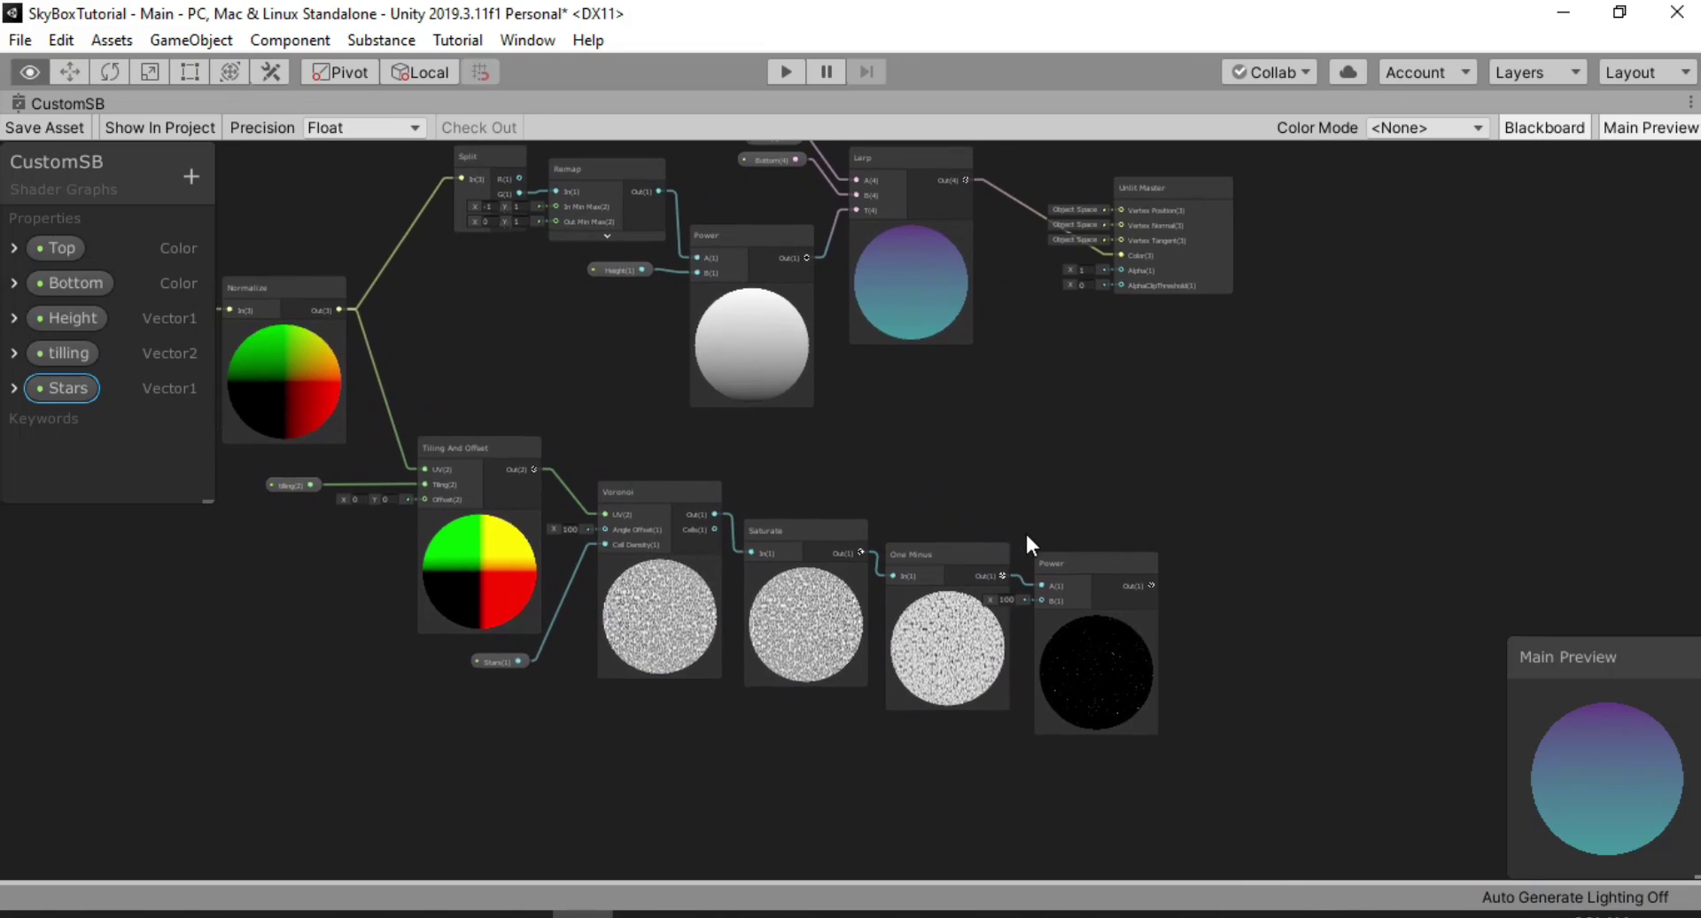
left_click_drag(1019, 416, 987, 541, "alt")
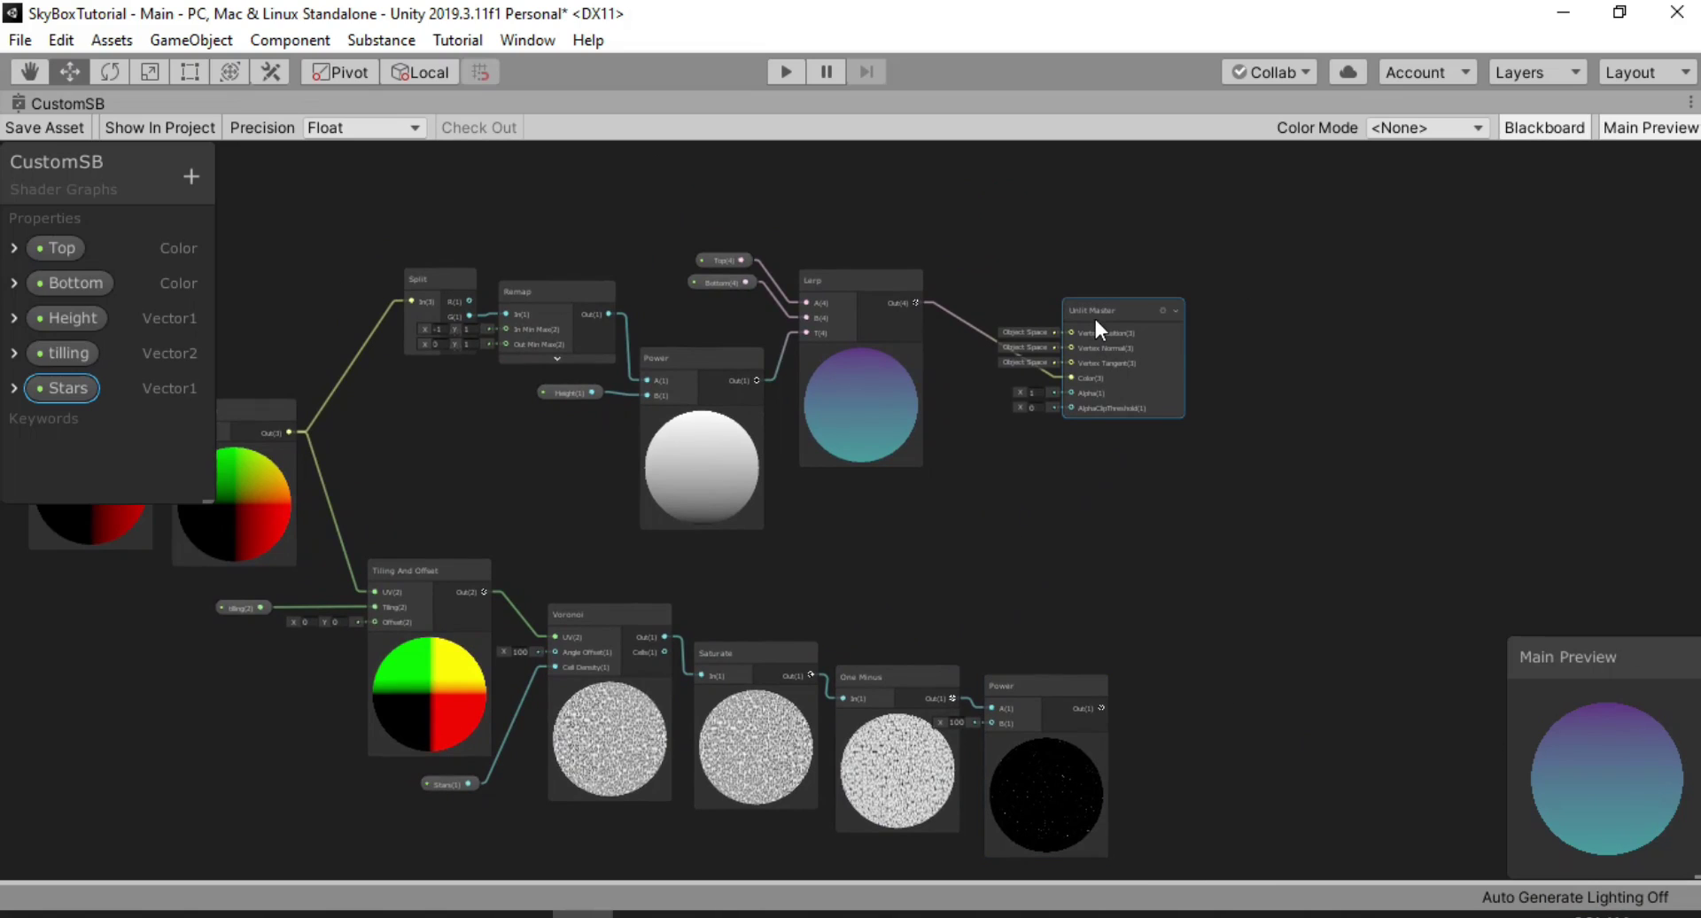
left_click_drag(1093, 310, 1263, 456)
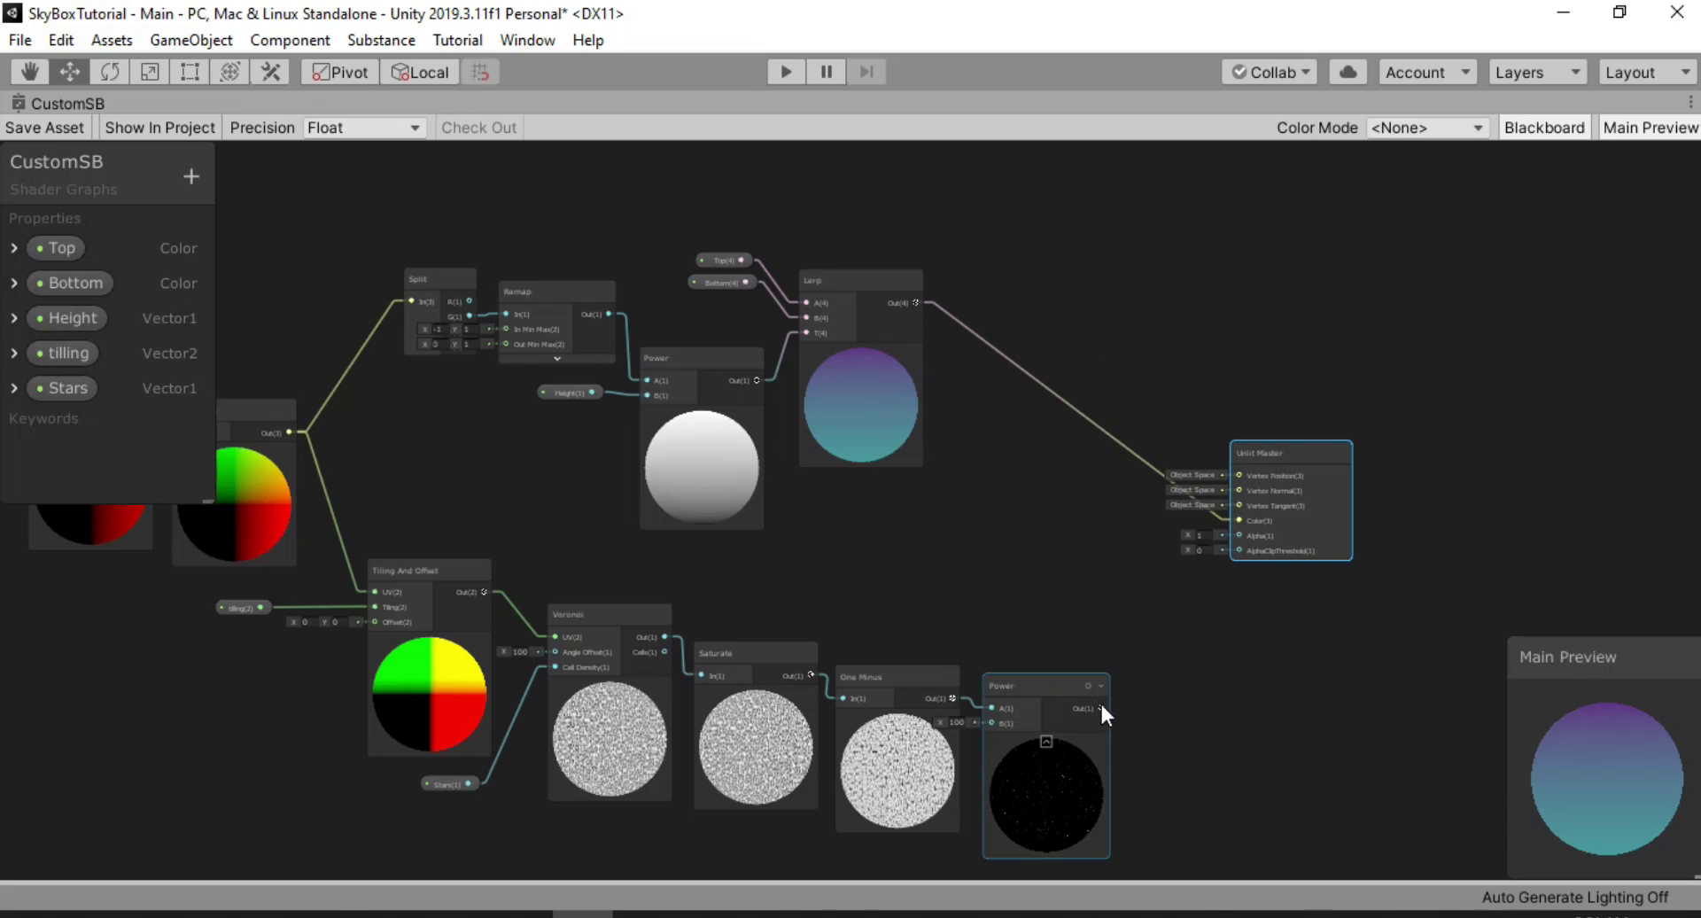
Add an Add node fed by the star branch's Power output, collapse its preview, and place it before Unlit Master
left_click_drag(1102, 702, 1035, 511)
type("a")
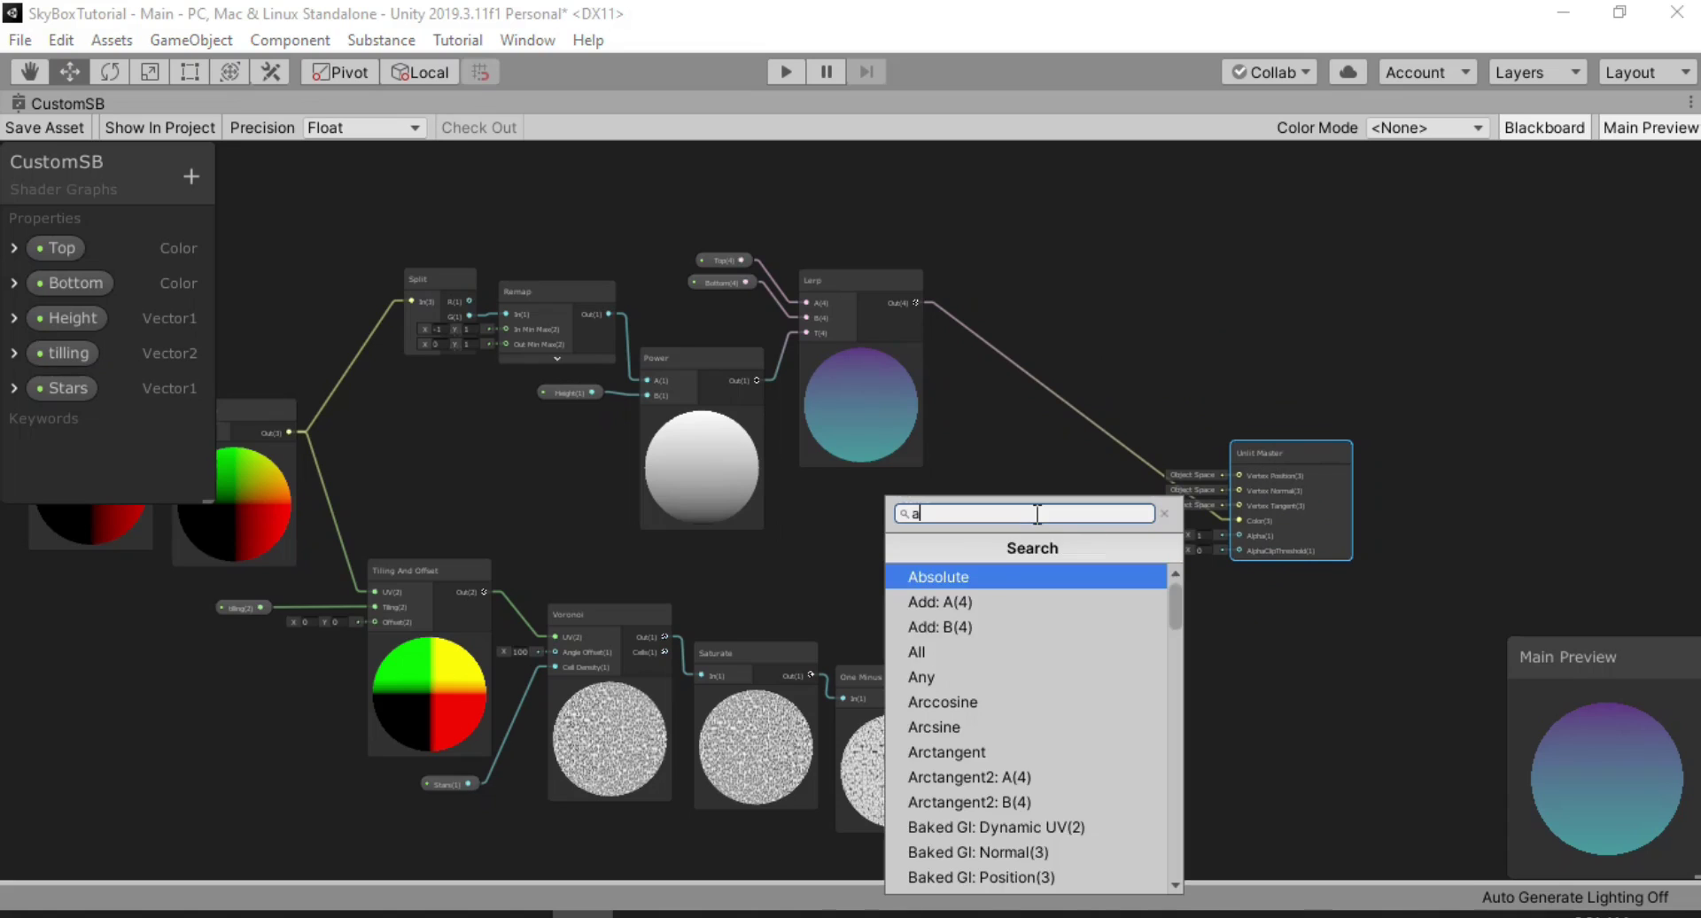
type("dd")
key("Return")
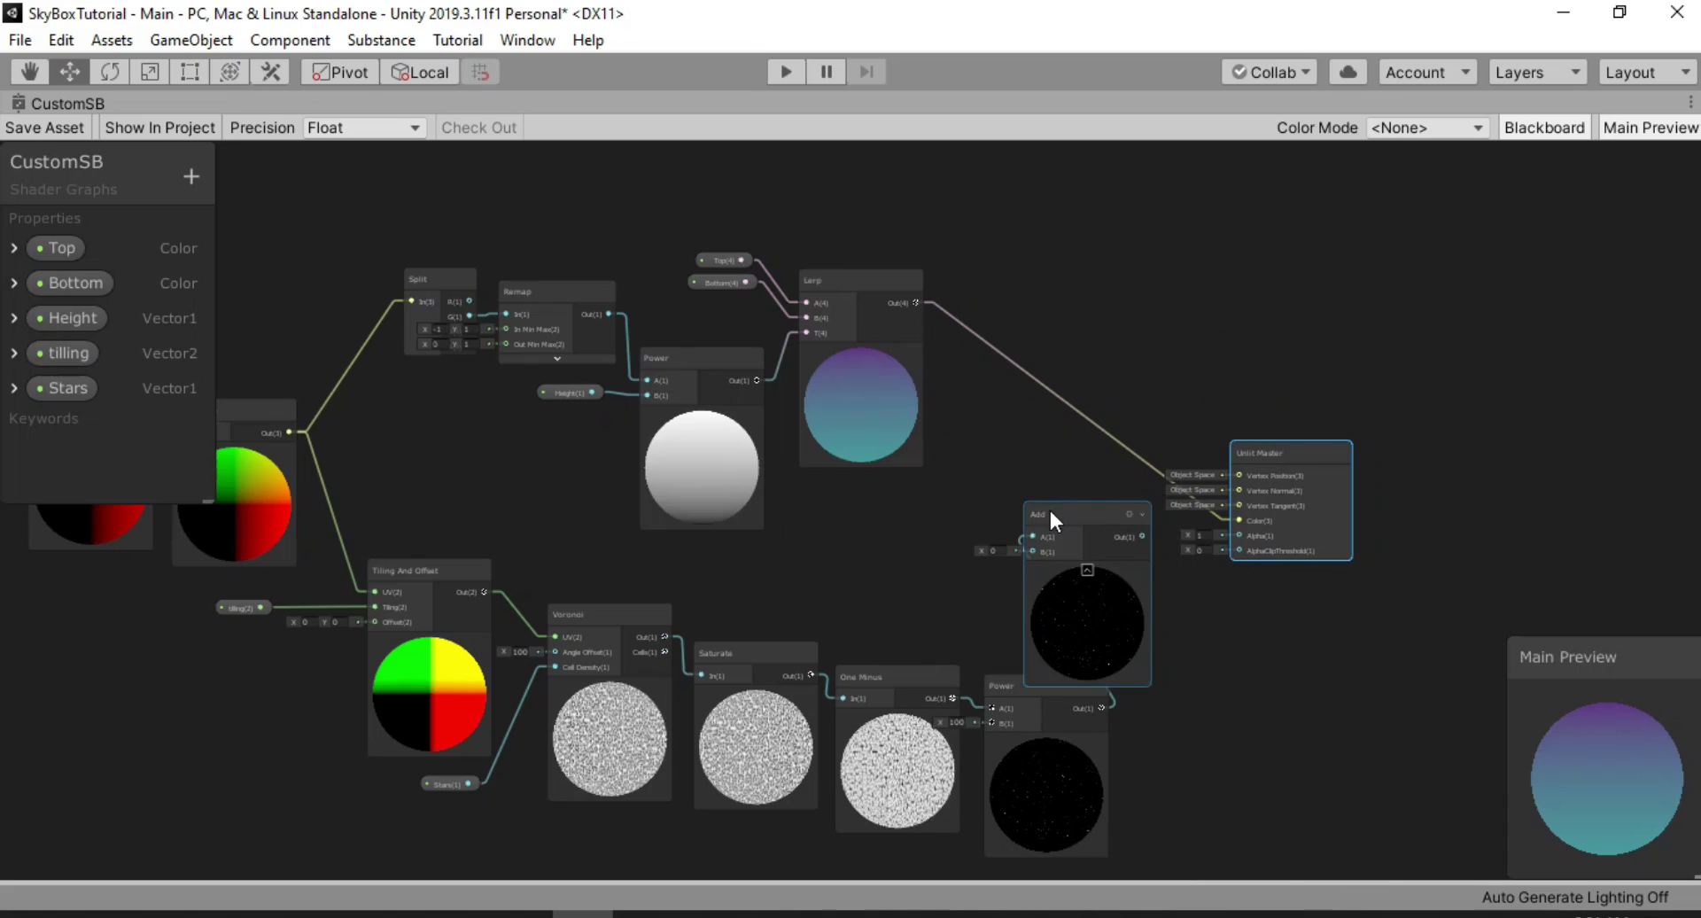
mouse_move(1049, 507)
left_mouse_down()
mouse_move(1111, 550)
mouse_move(1007, 502)
mouse_move(1068, 502)
left_mouse_up()
left_click(1019, 517)
Connect Lerp's output to the Add node's B input and replace Unlit Master's Color connection with the Add output
left_click_drag(916, 303, 1039, 520)
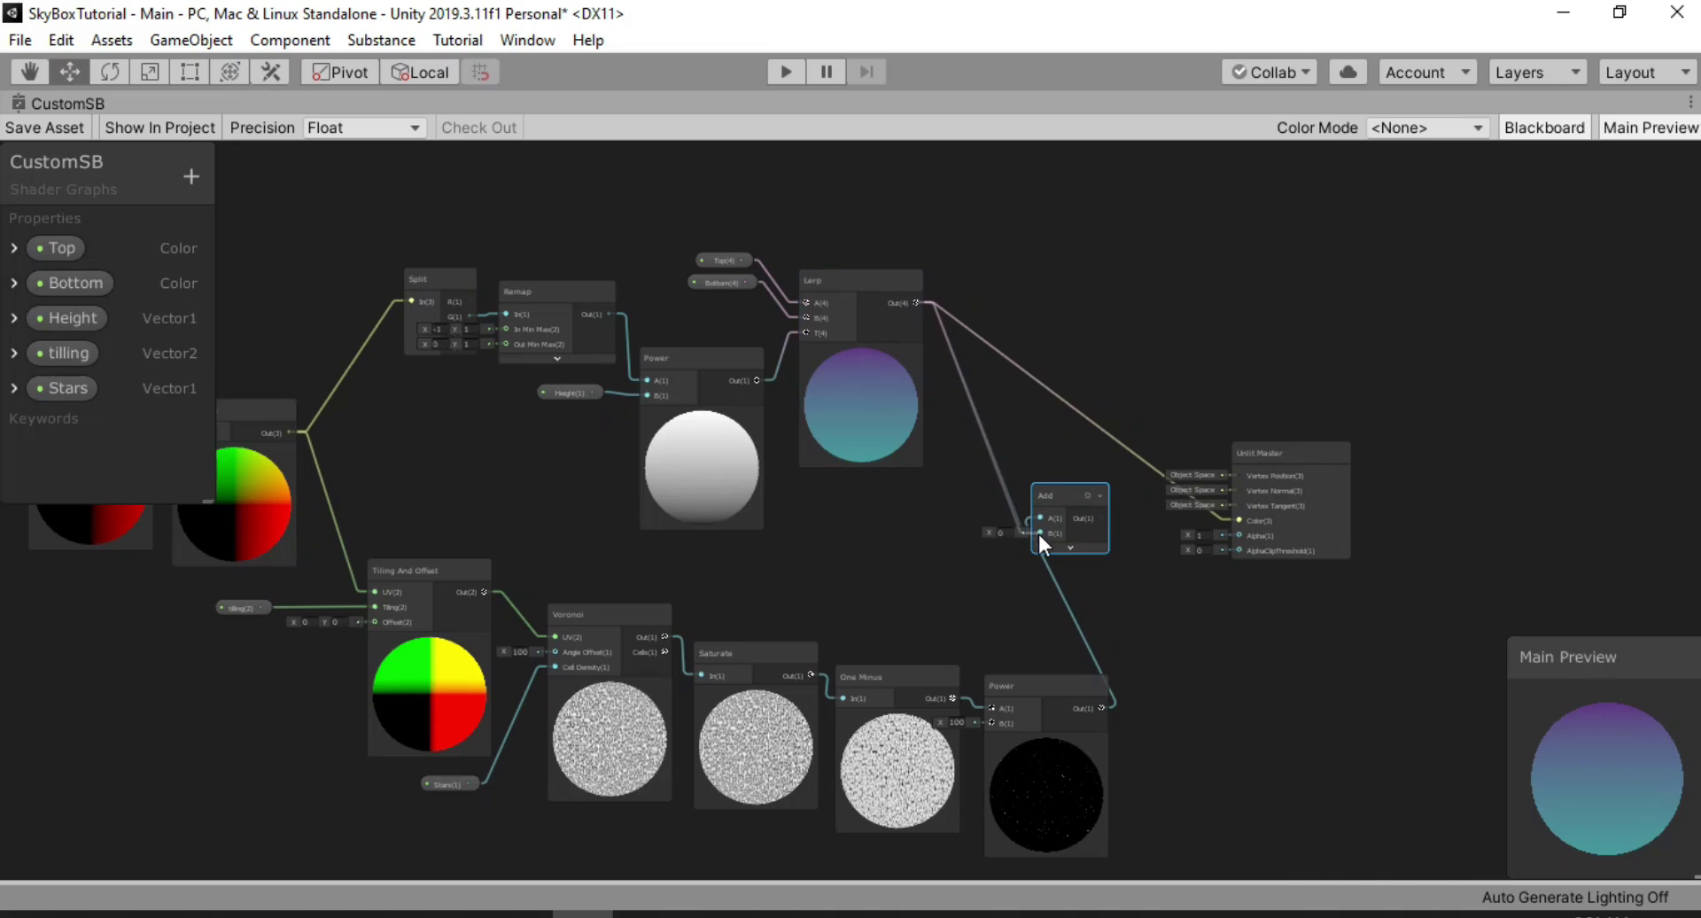
left_click(1088, 418)
key("Delete")
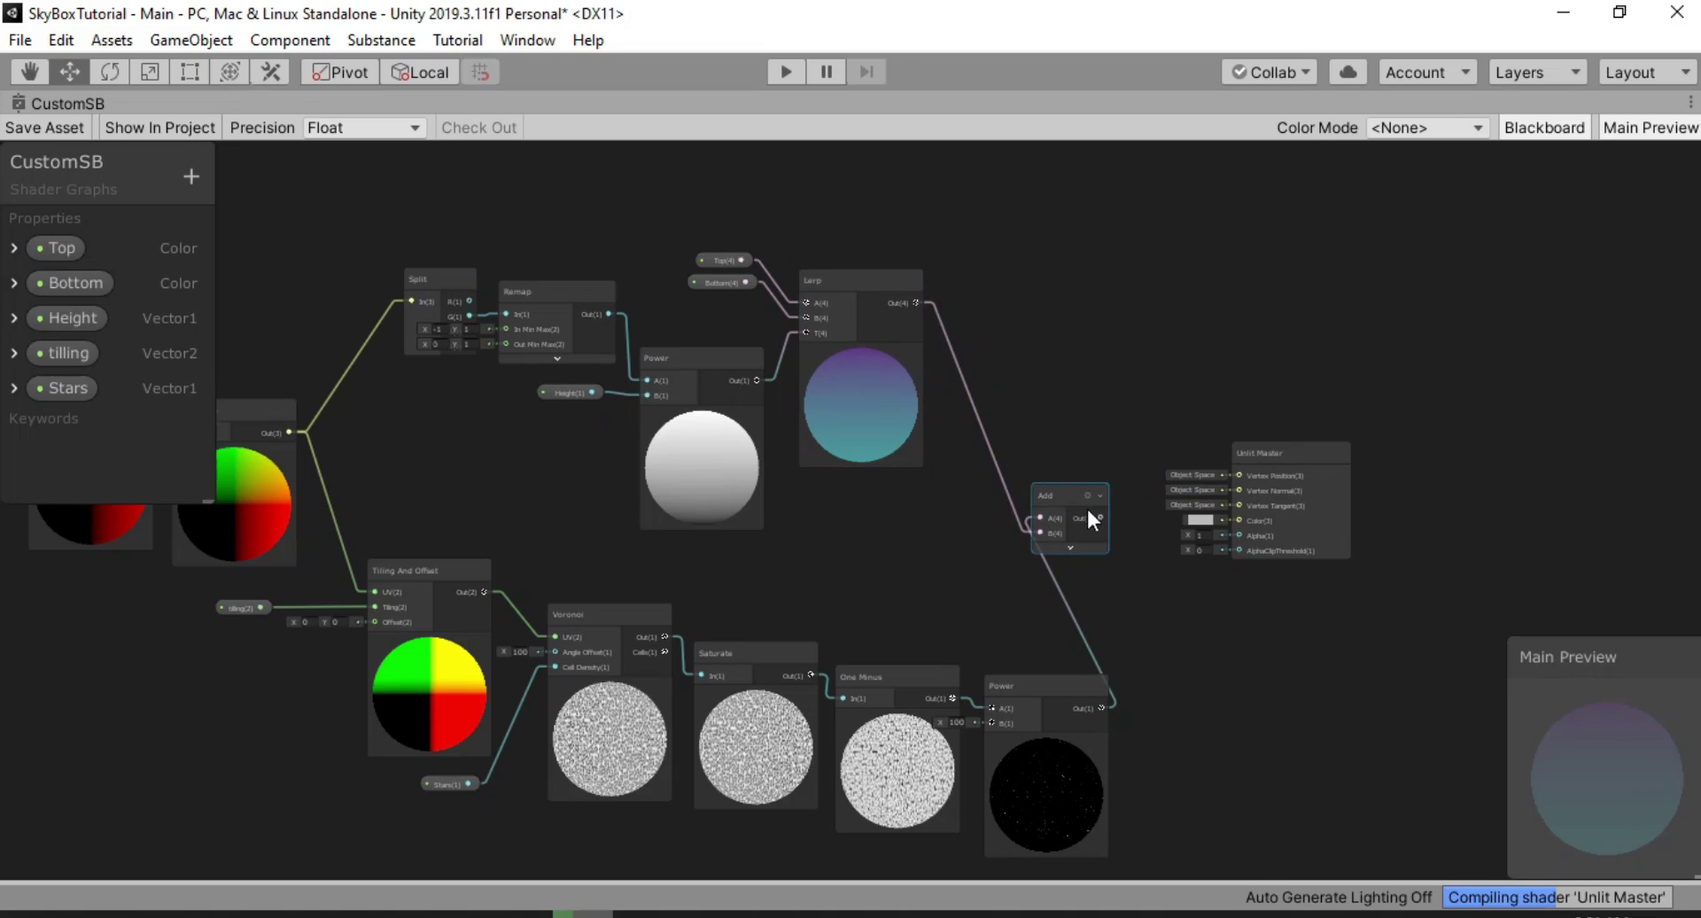
scroll(1081, 510, "up", 2)
left_click(1108, 499)
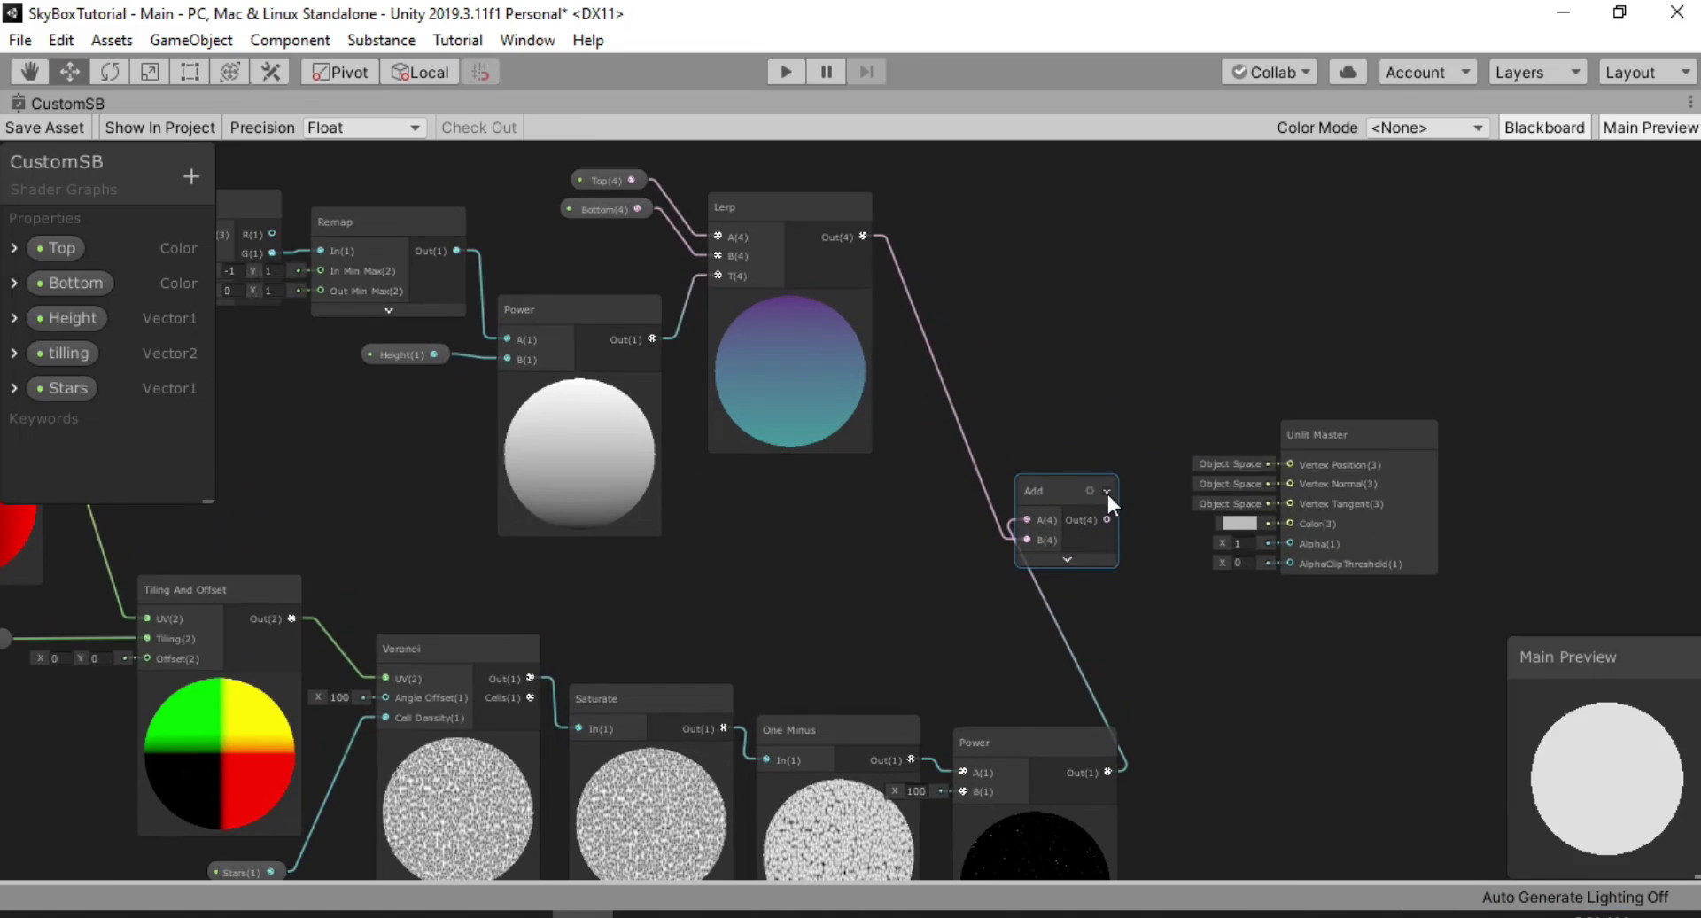
left_click_drag(1107, 519, 1284, 523)
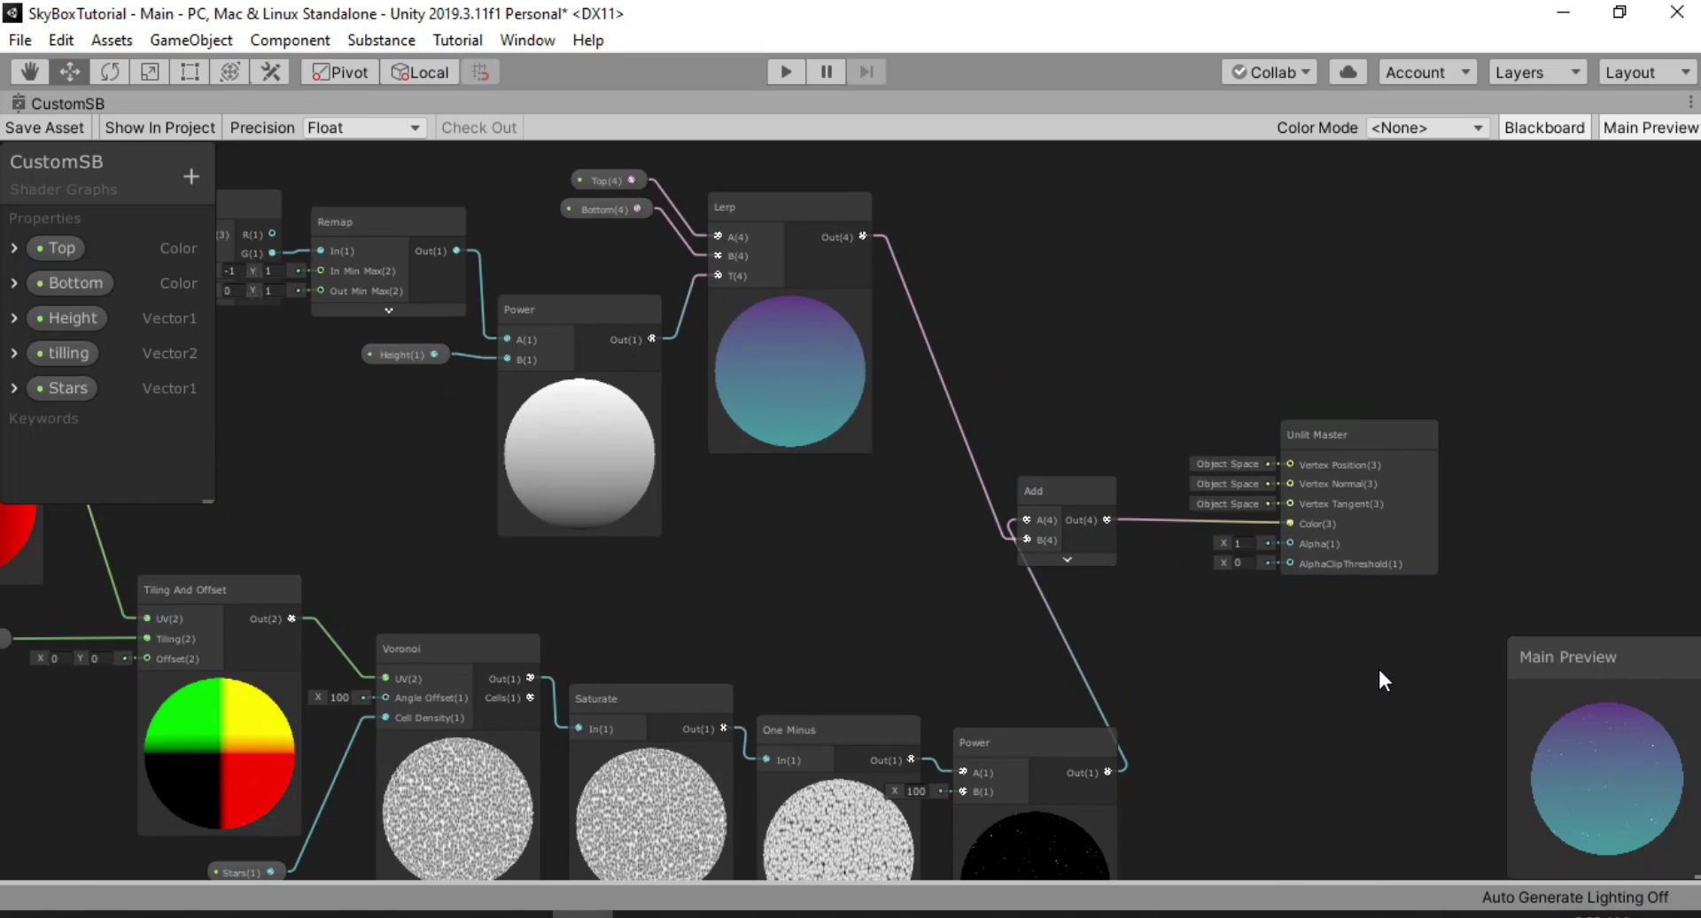
Enlarge the Main Preview to inspect the stars over the gradient, and return it to a small size in its corner
left_click_drag(1587, 670, 1198, 498)
left_click_drag(1315, 703, 1512, 770)
left_click_drag(1267, 509, 1396, 495)
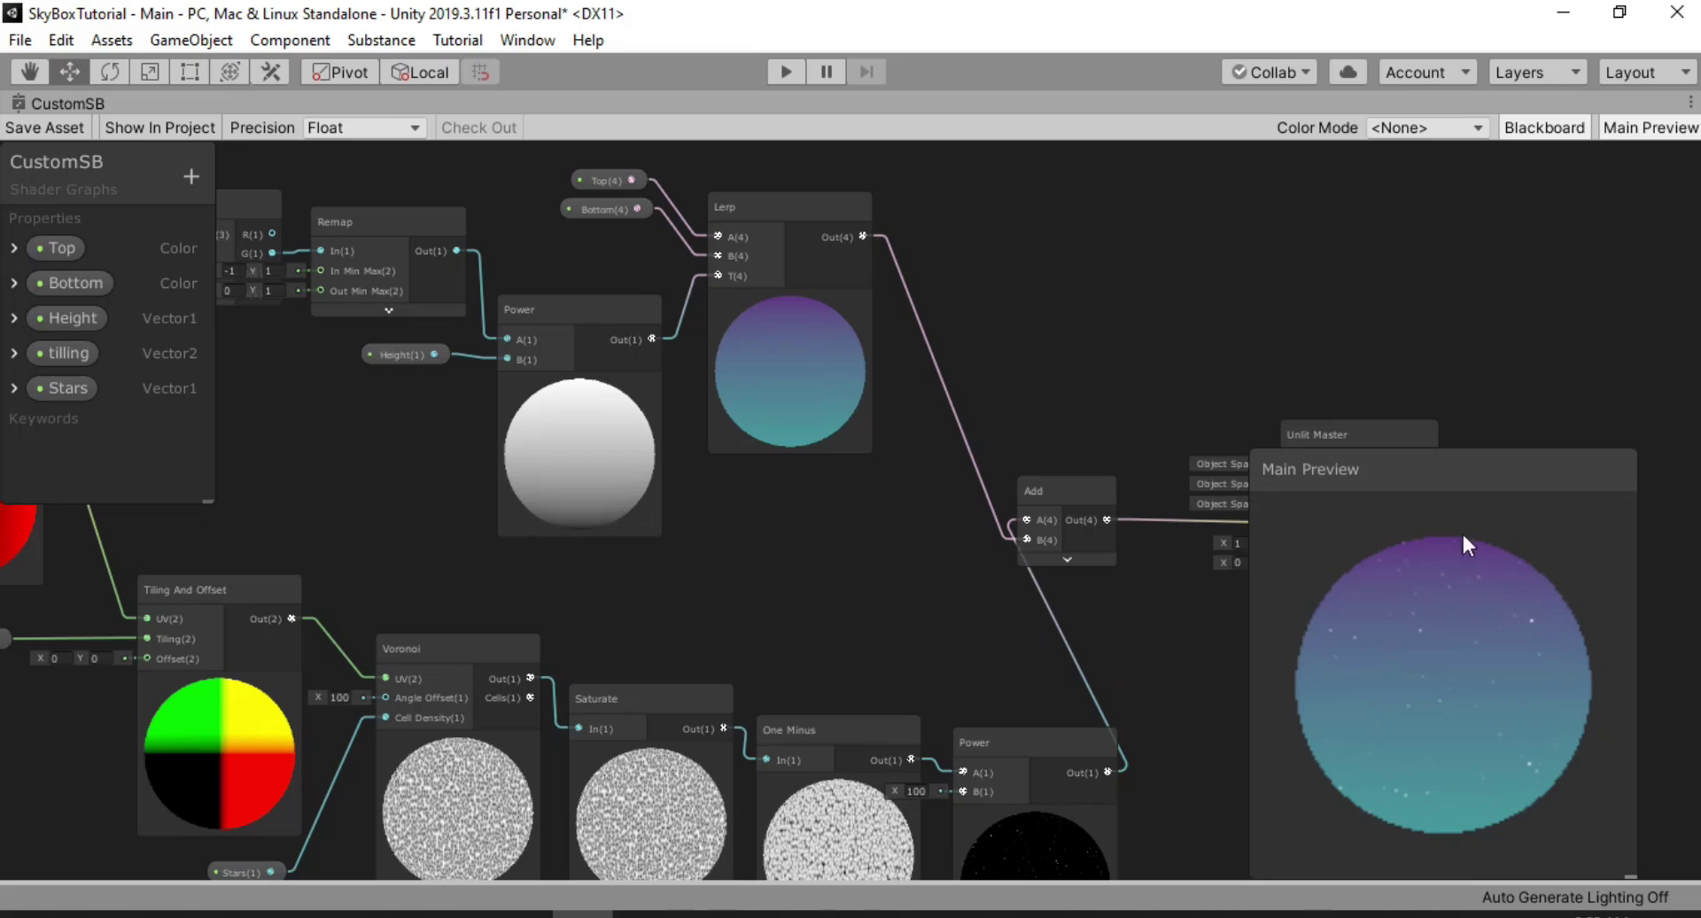
left_click_drag(1426, 487, 1497, 486)
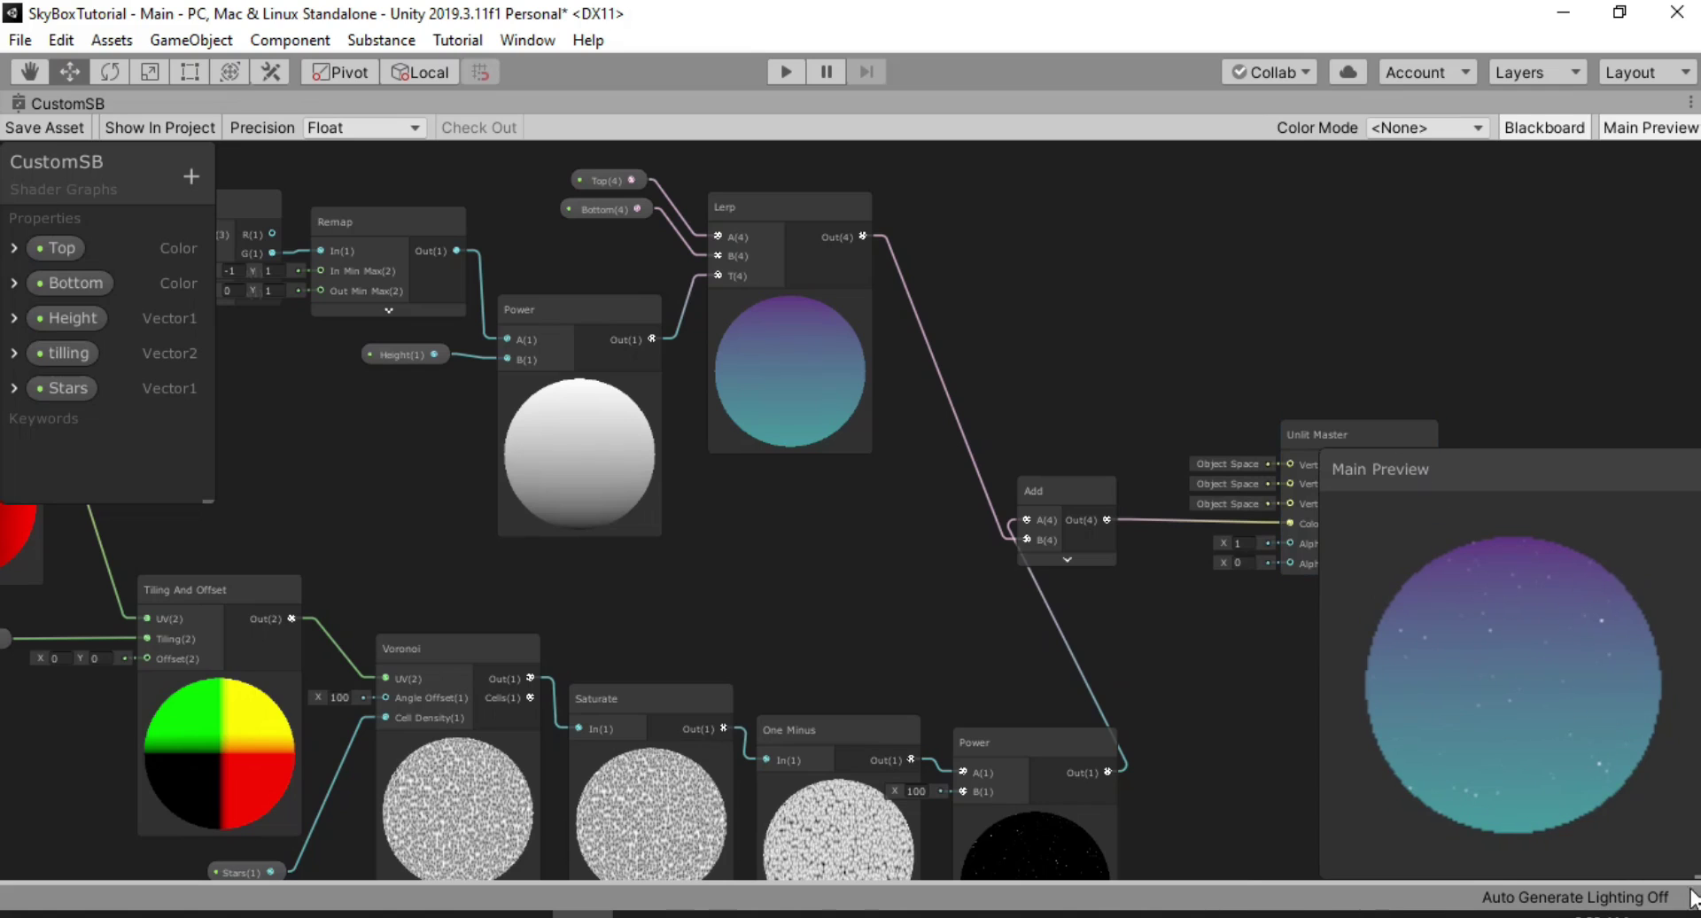
left_click_drag(1696, 873, 1460, 624)
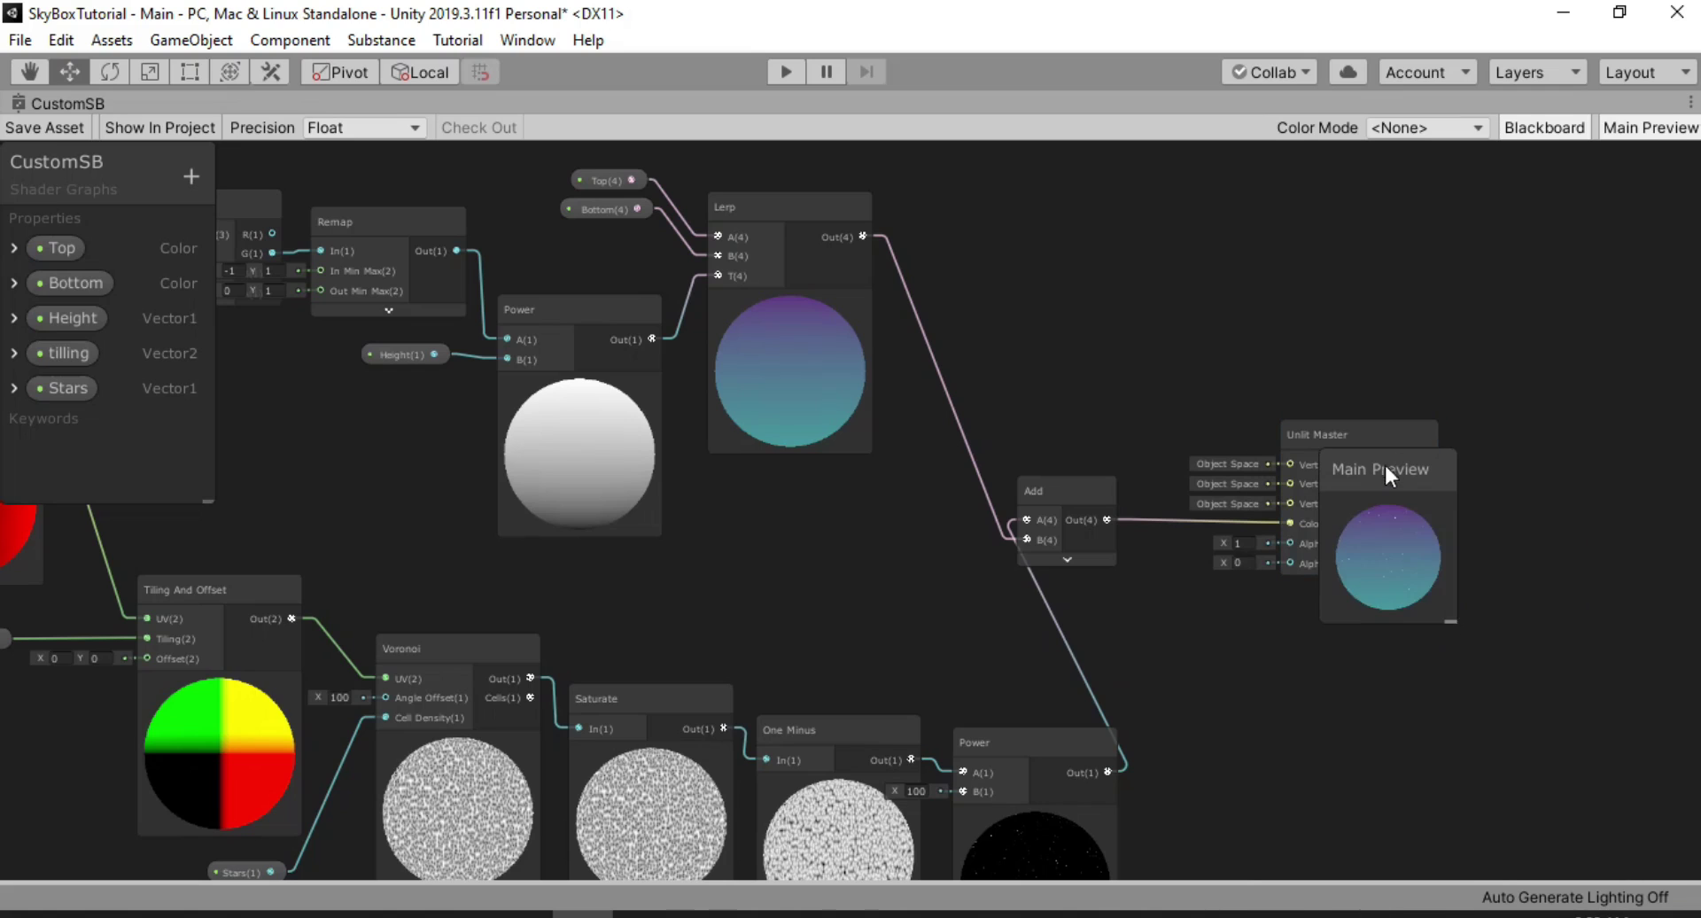
left_click_drag(1389, 465, 1697, 850)
Save the shader asset and set the star branch's Power node B value to 150
left_click(40, 130)
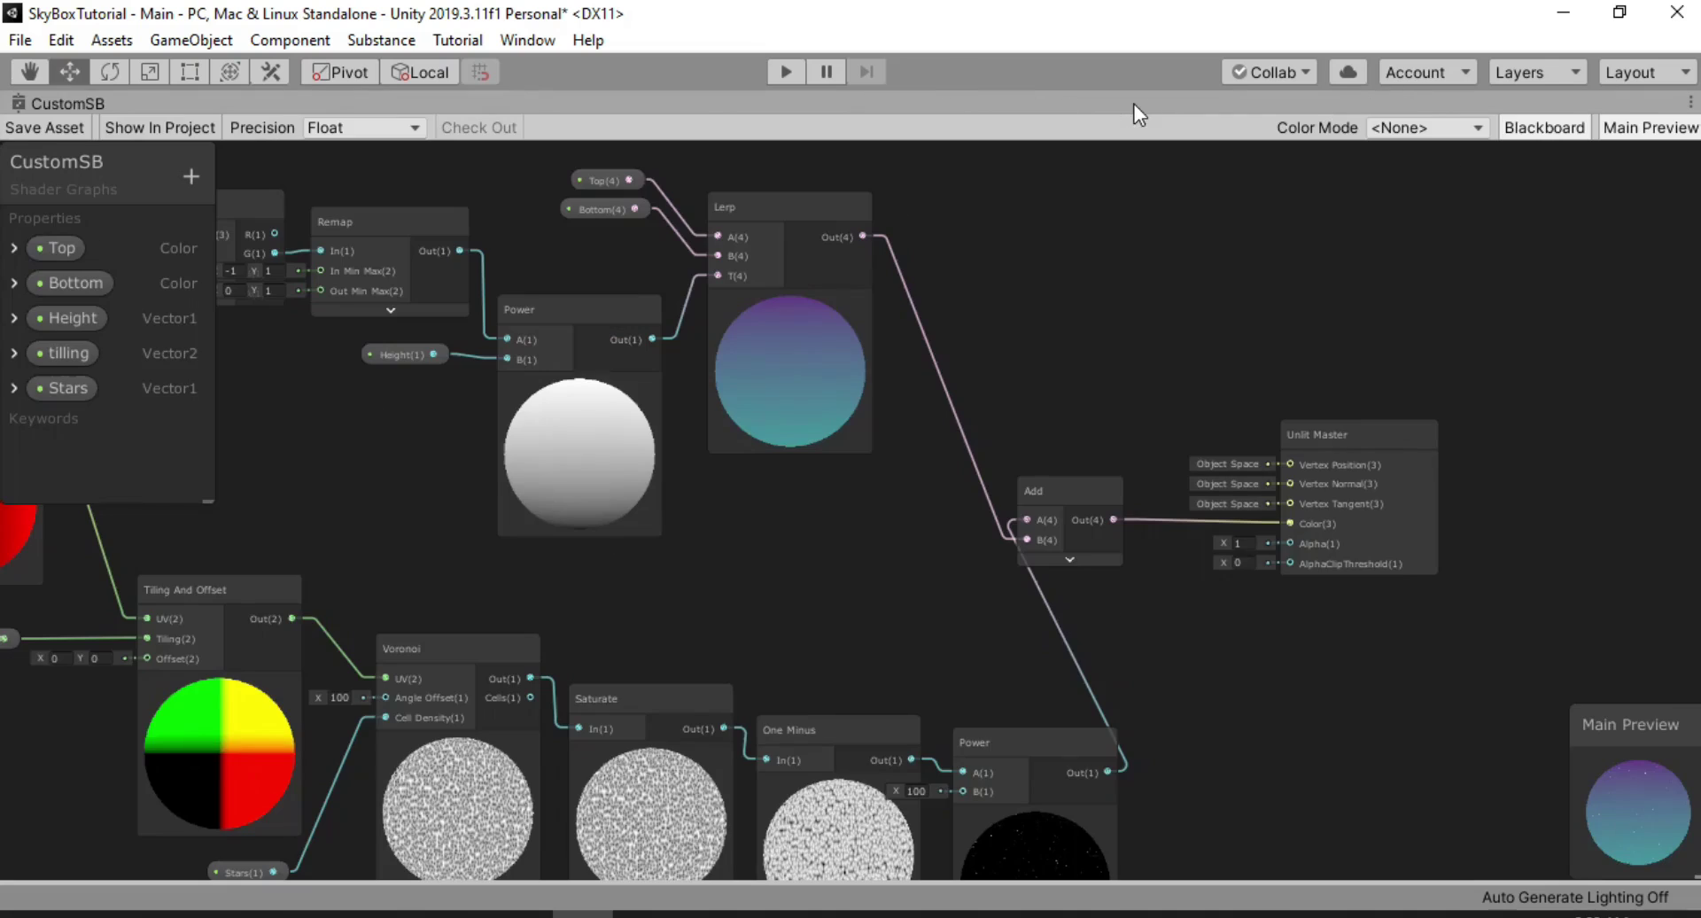
middle_click_drag(909, 628, 901, 472)
left_click(913, 641)
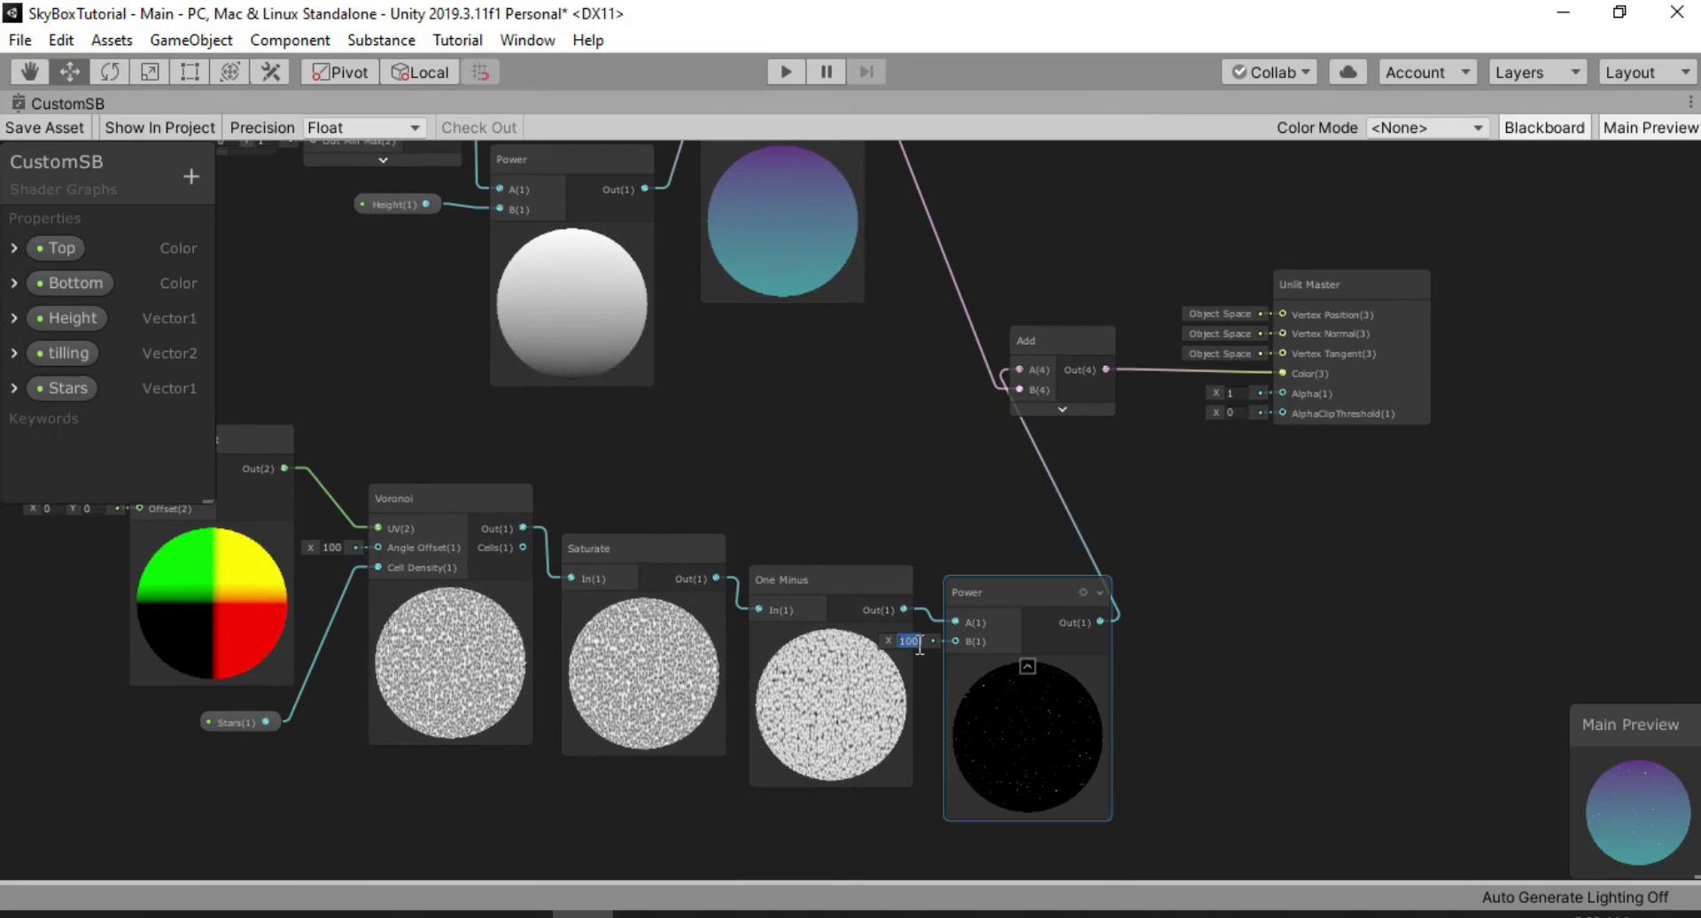
type("150")
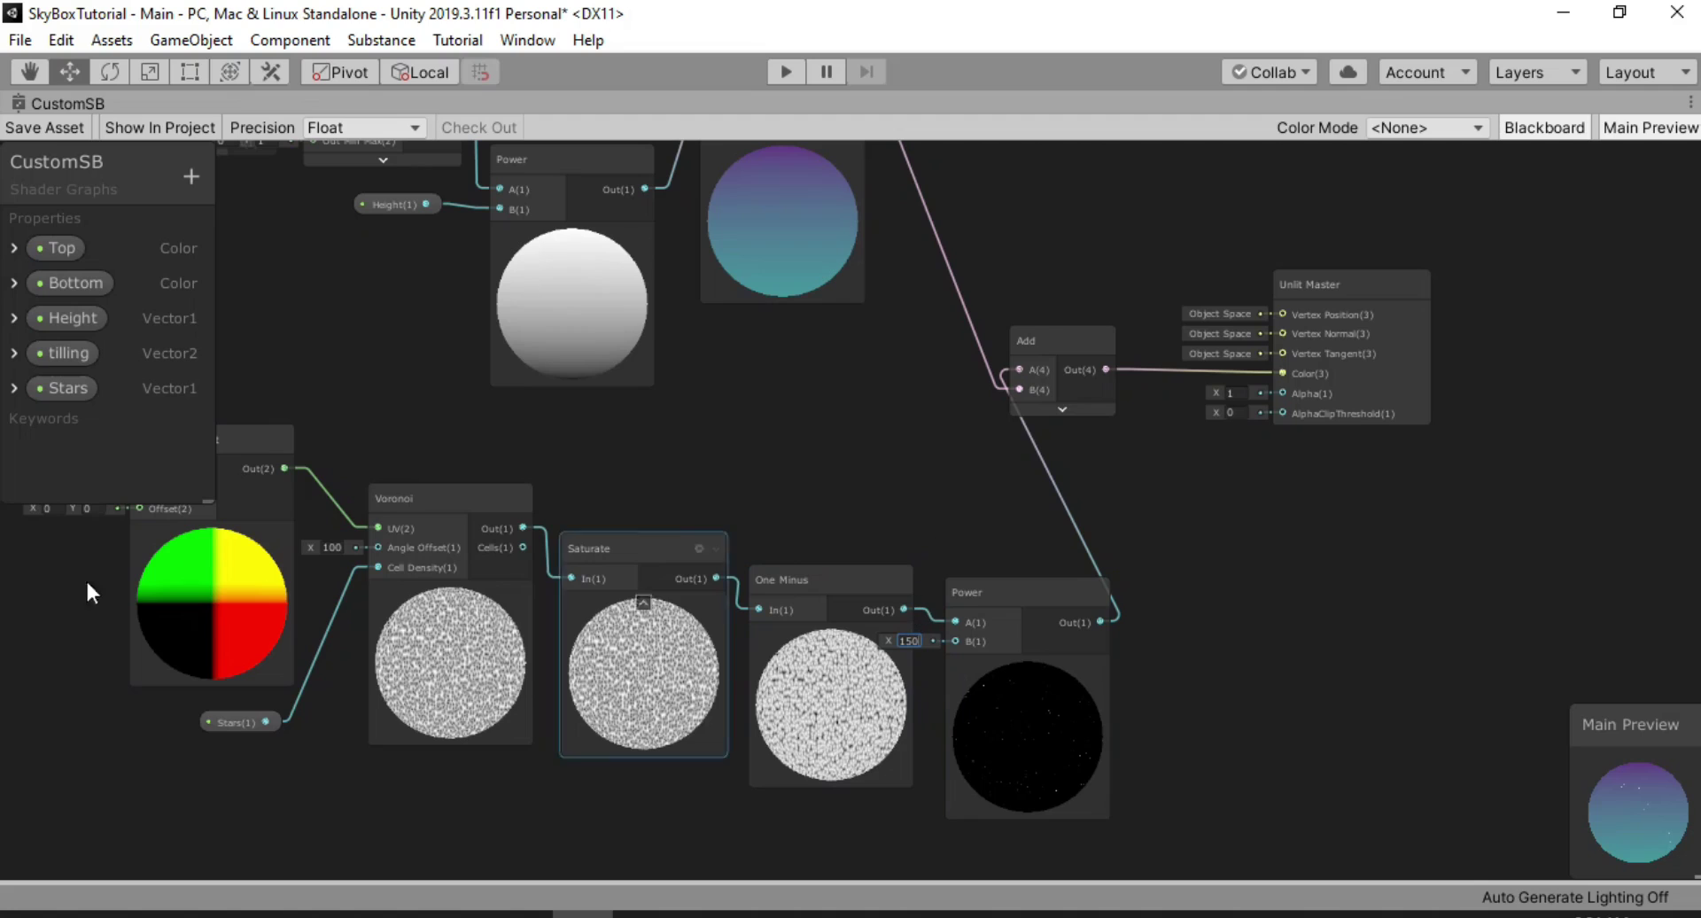
Add a Vector1 property named StarSize with a default value of 150
left_click(188, 178)
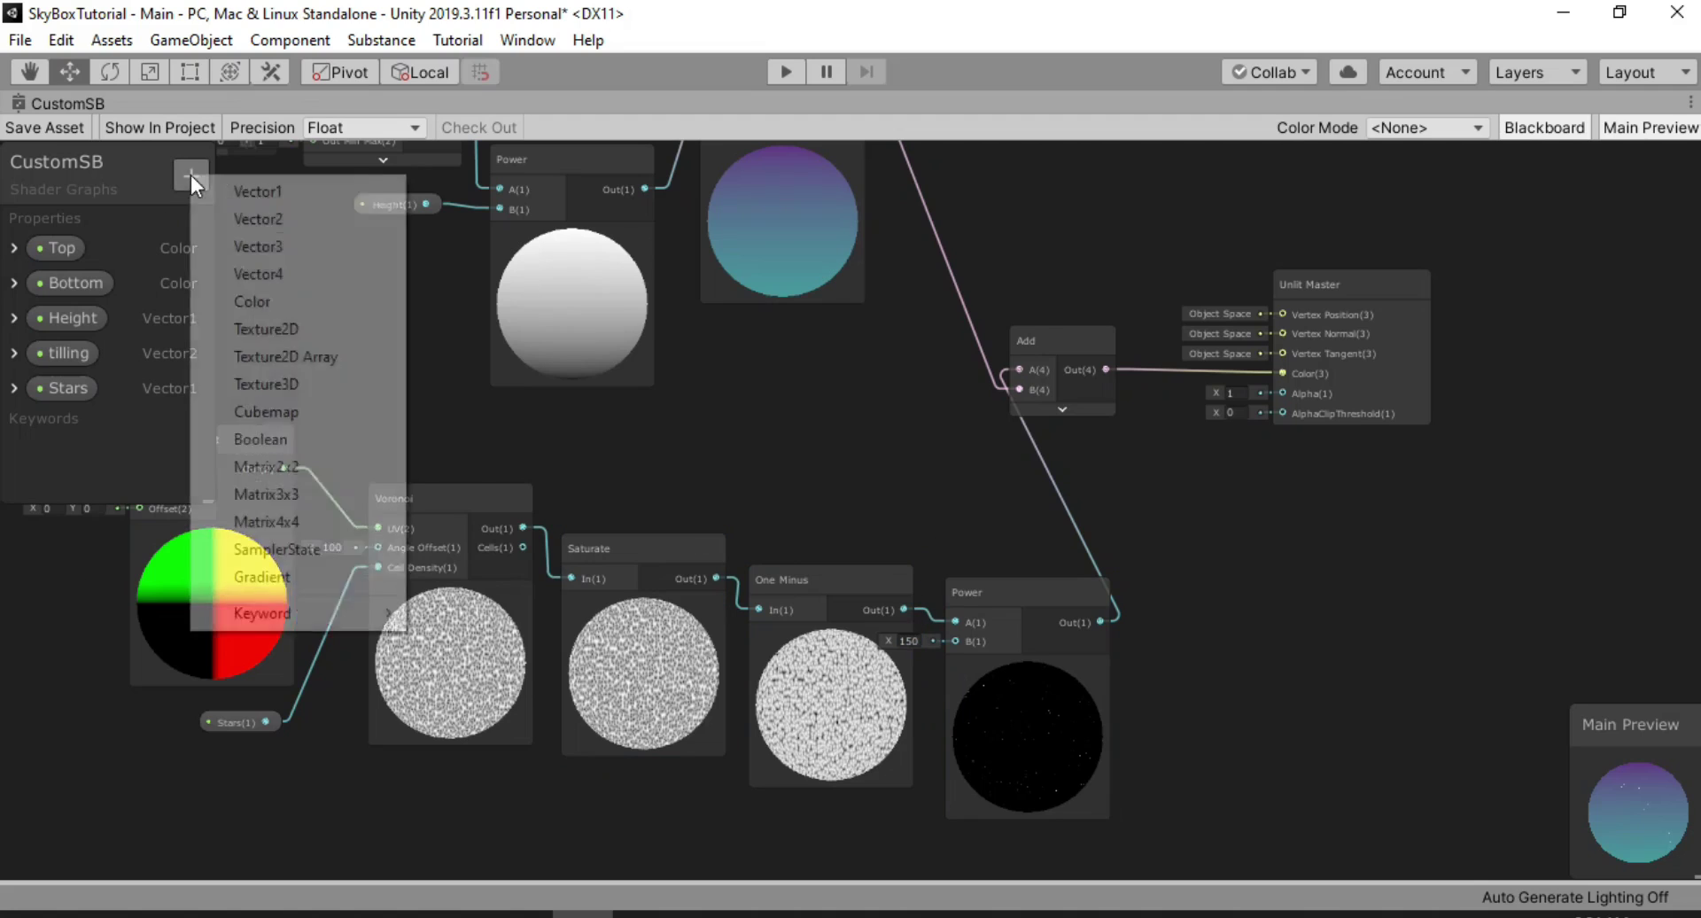
left_click(274, 199)
type("Starsd")
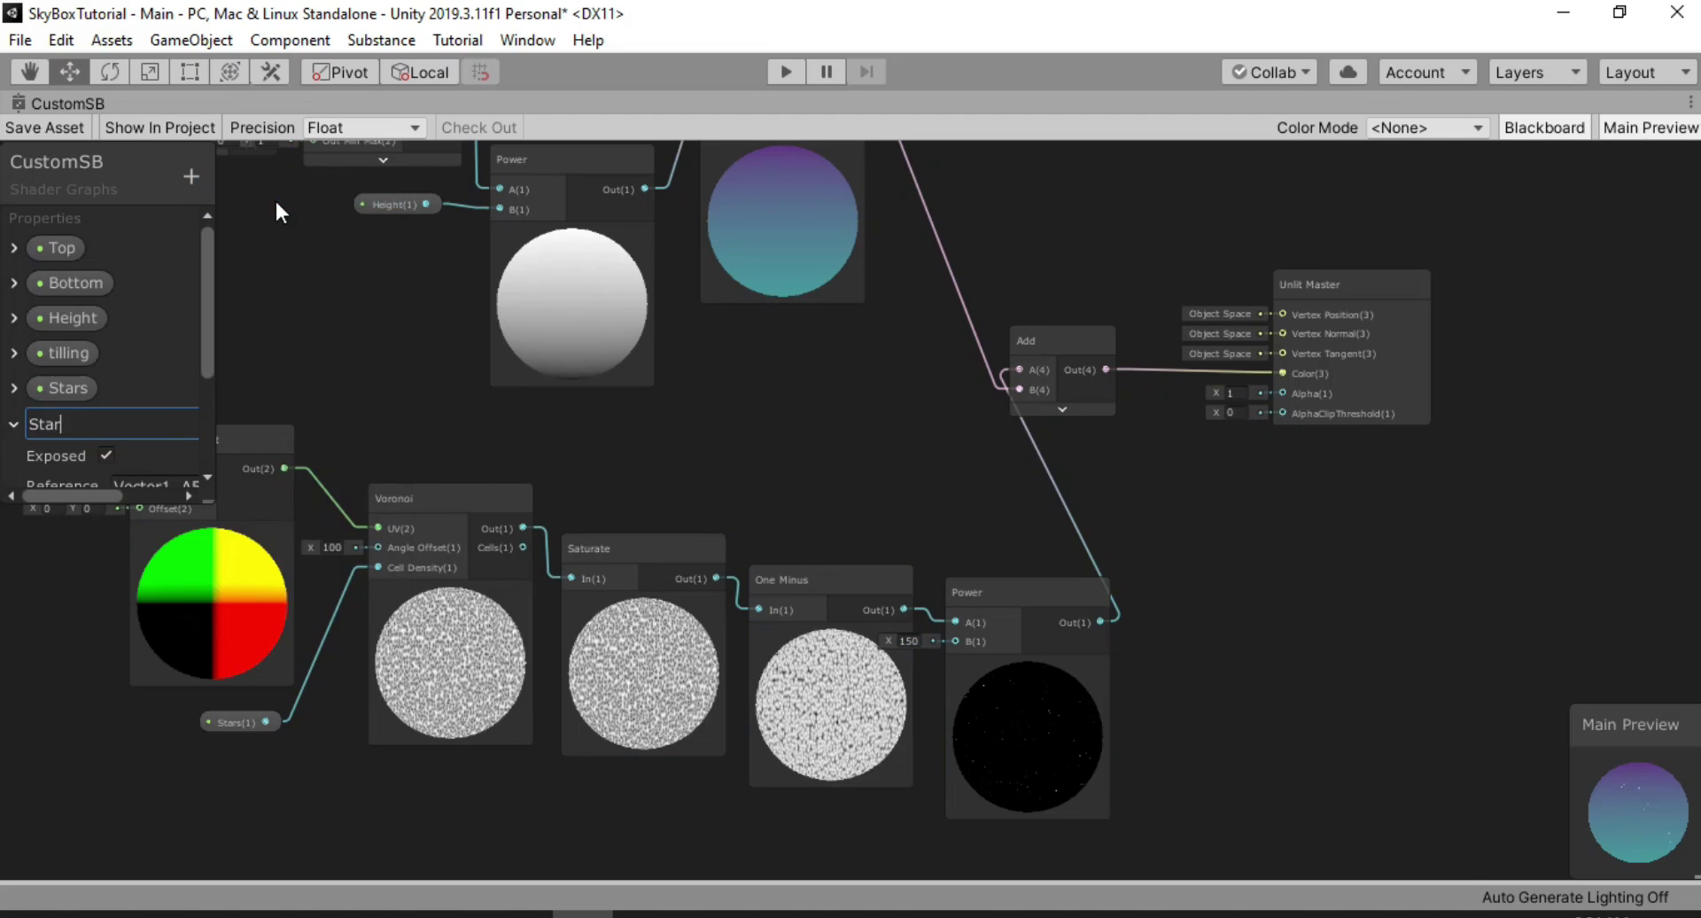
key("BackSpace")
key("BackSpace")
type("Size")
scroll(204, 374, "down", 5)
left_click(129, 354)
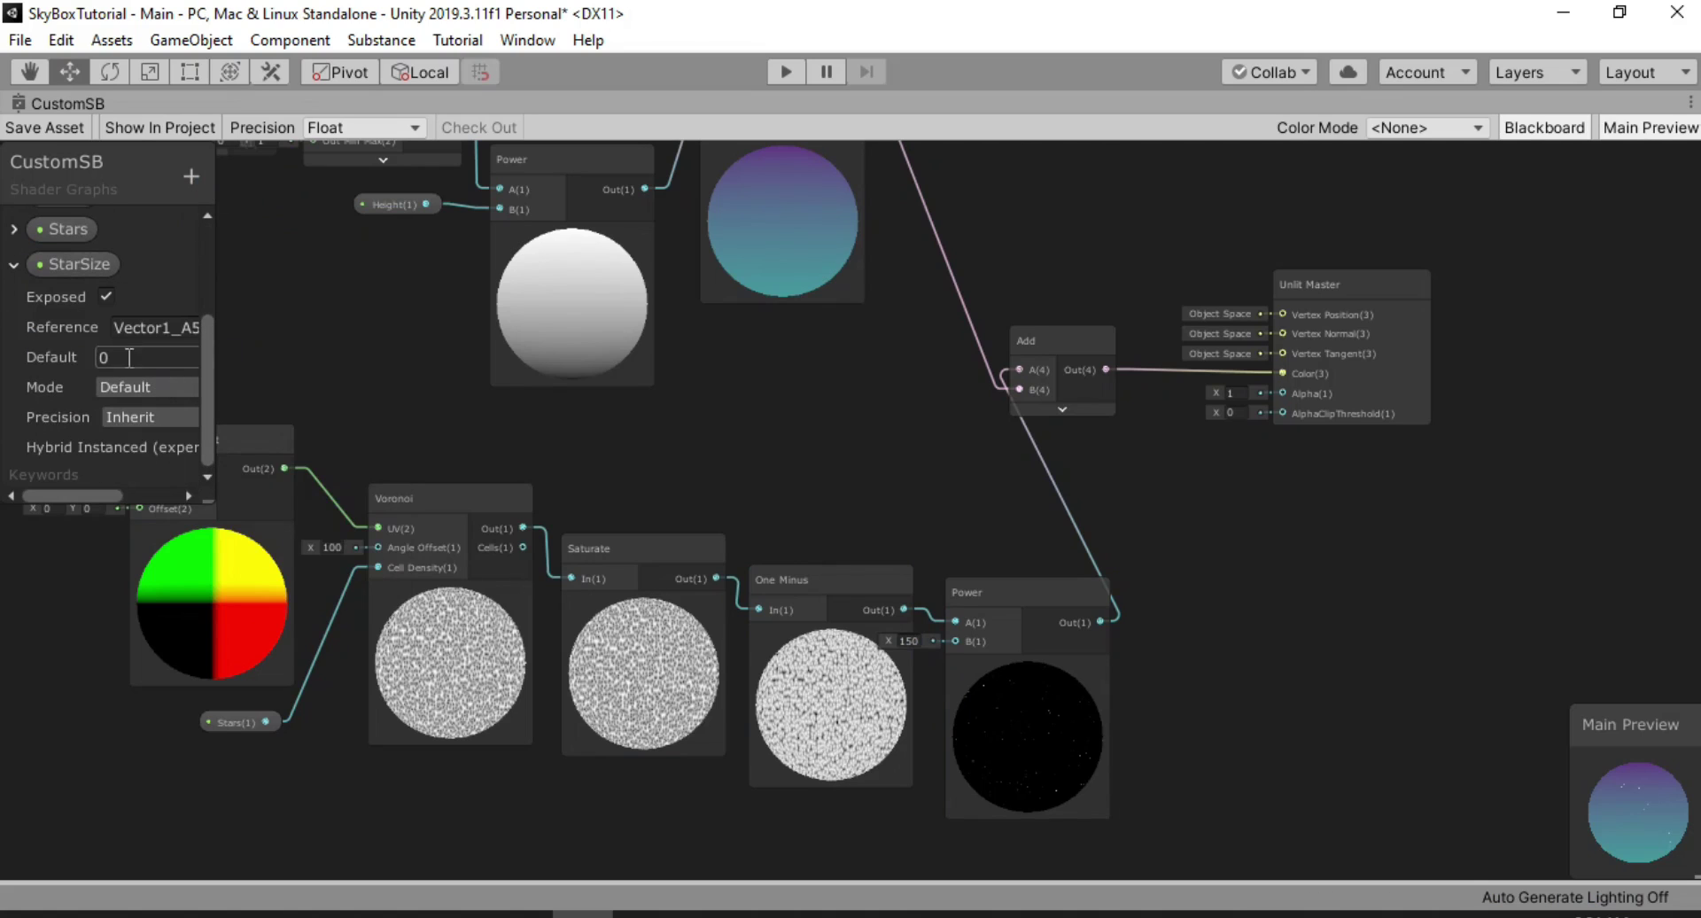
type("150")
left_click(14, 265)
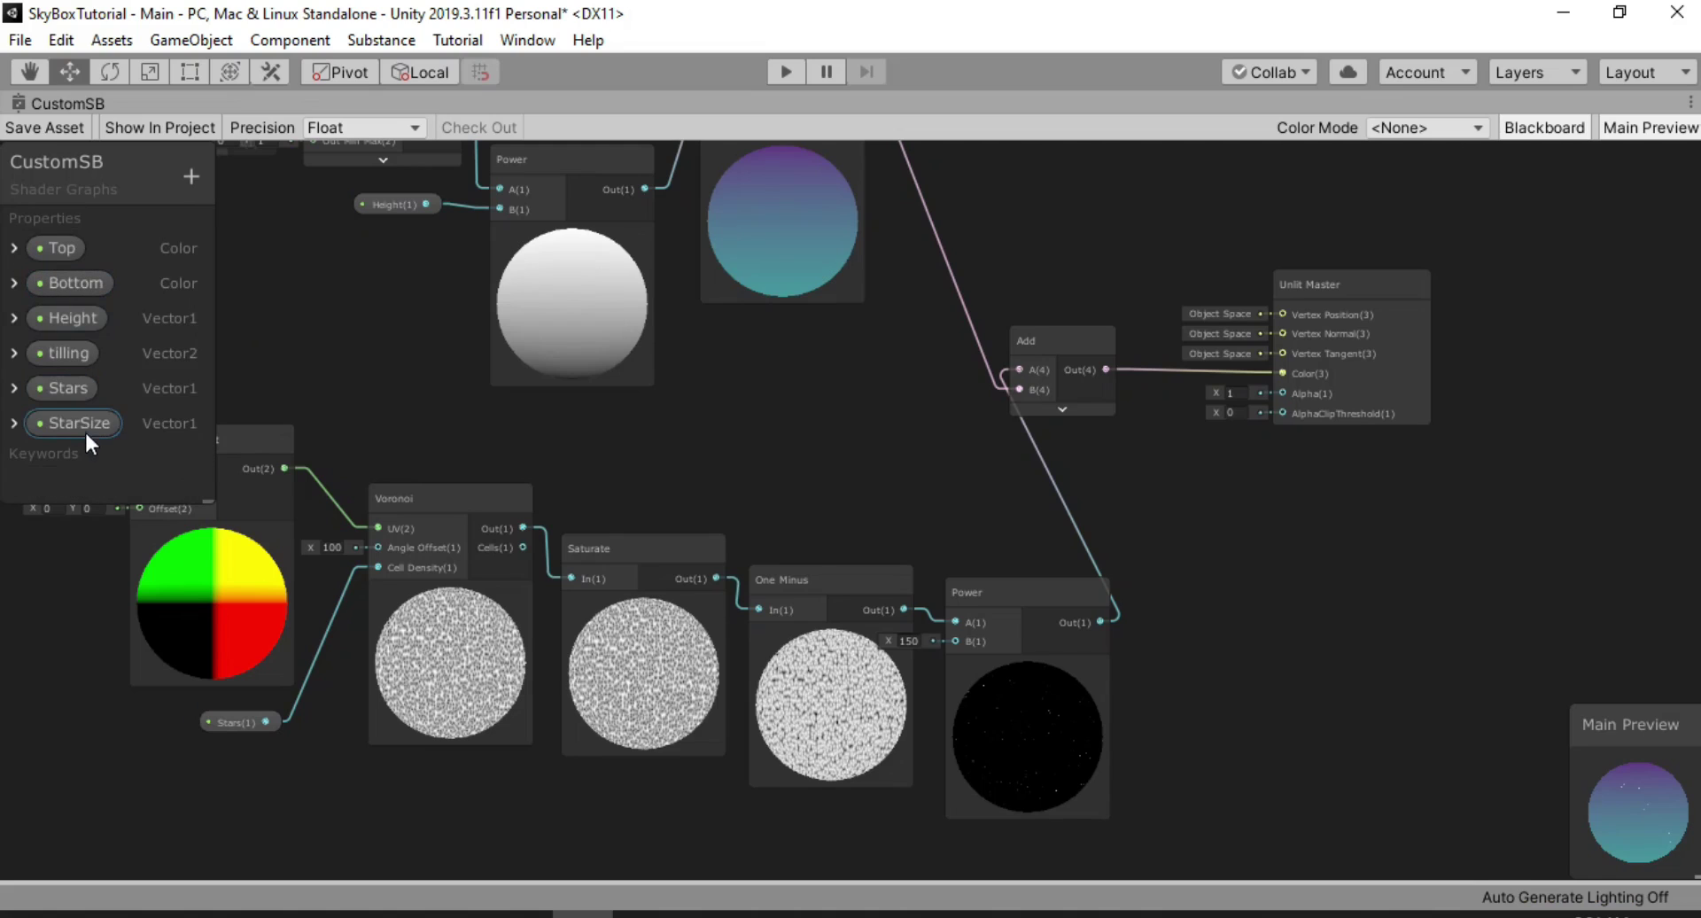
Place a StarSize property node, connect it to the star Power node's B input, and return to the full editor layout
left_click_drag(865, 528, 955, 640)
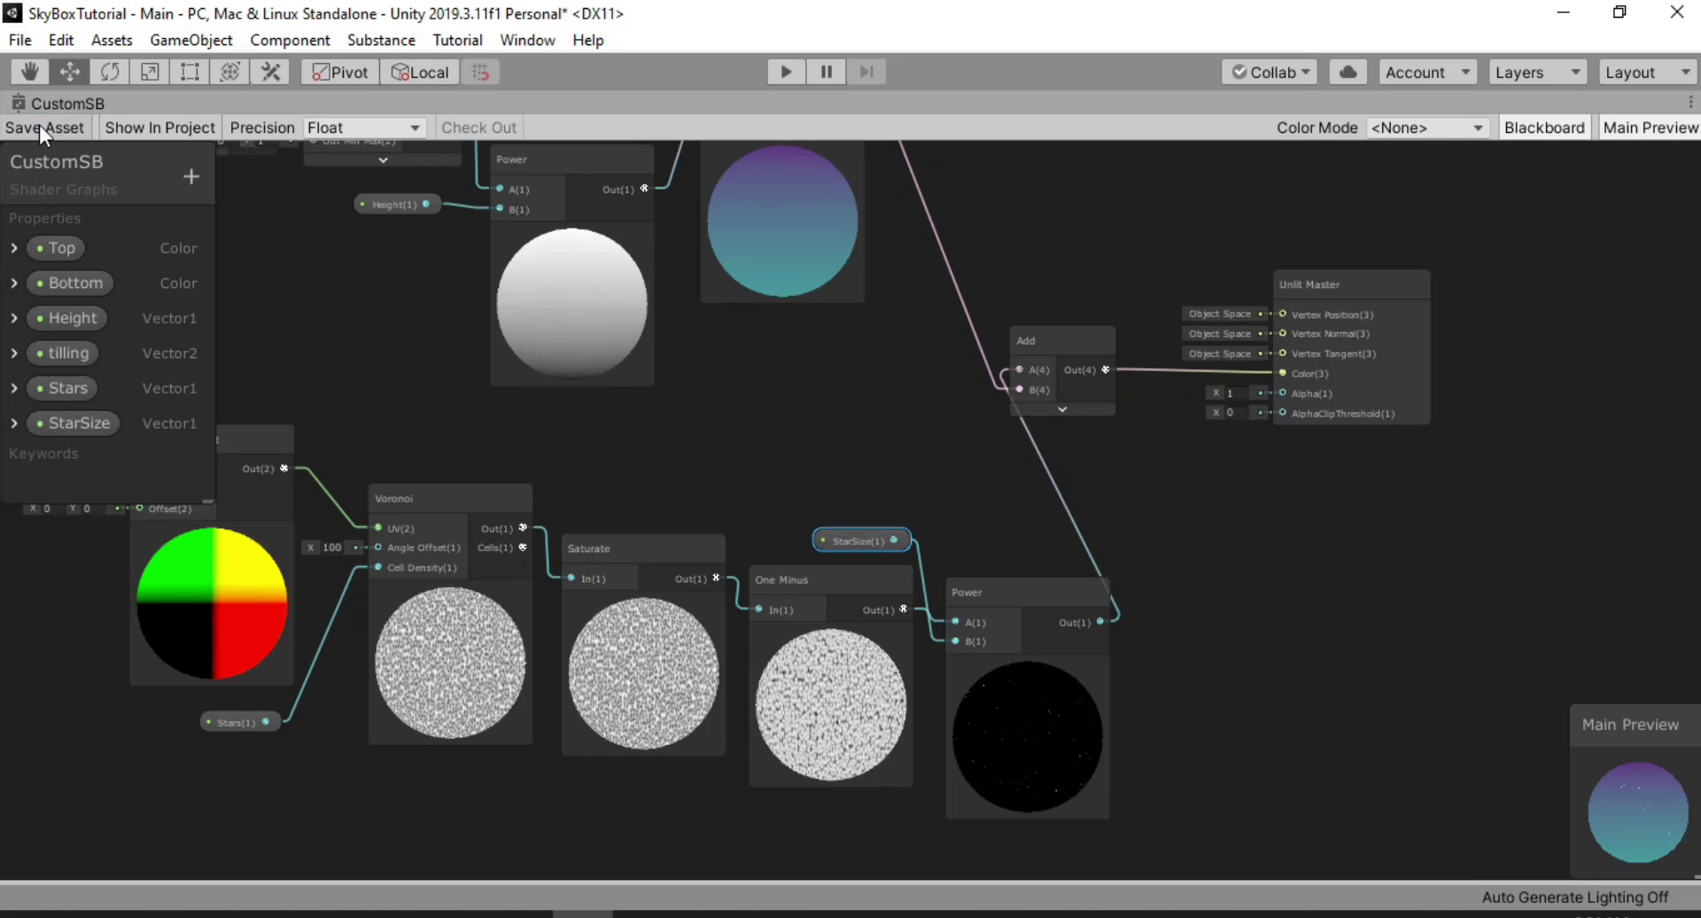
double_click(57, 102)
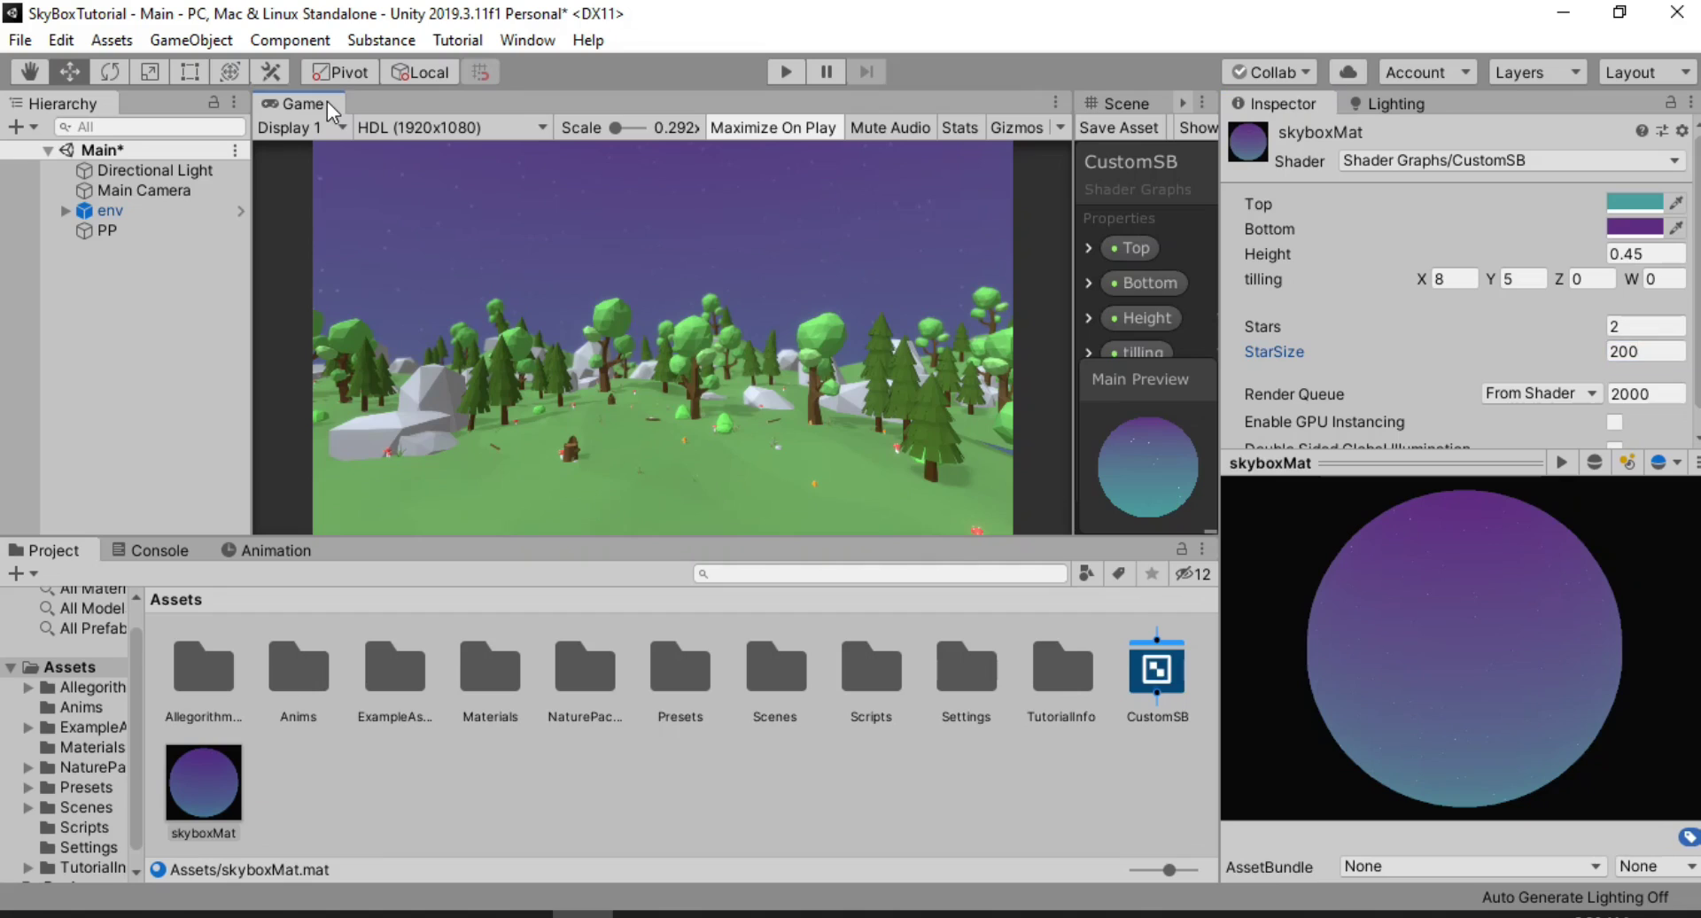
Check the sky in a maximized Game view and disable the Depth Of Field override on the PP volume
double_click(327, 103)
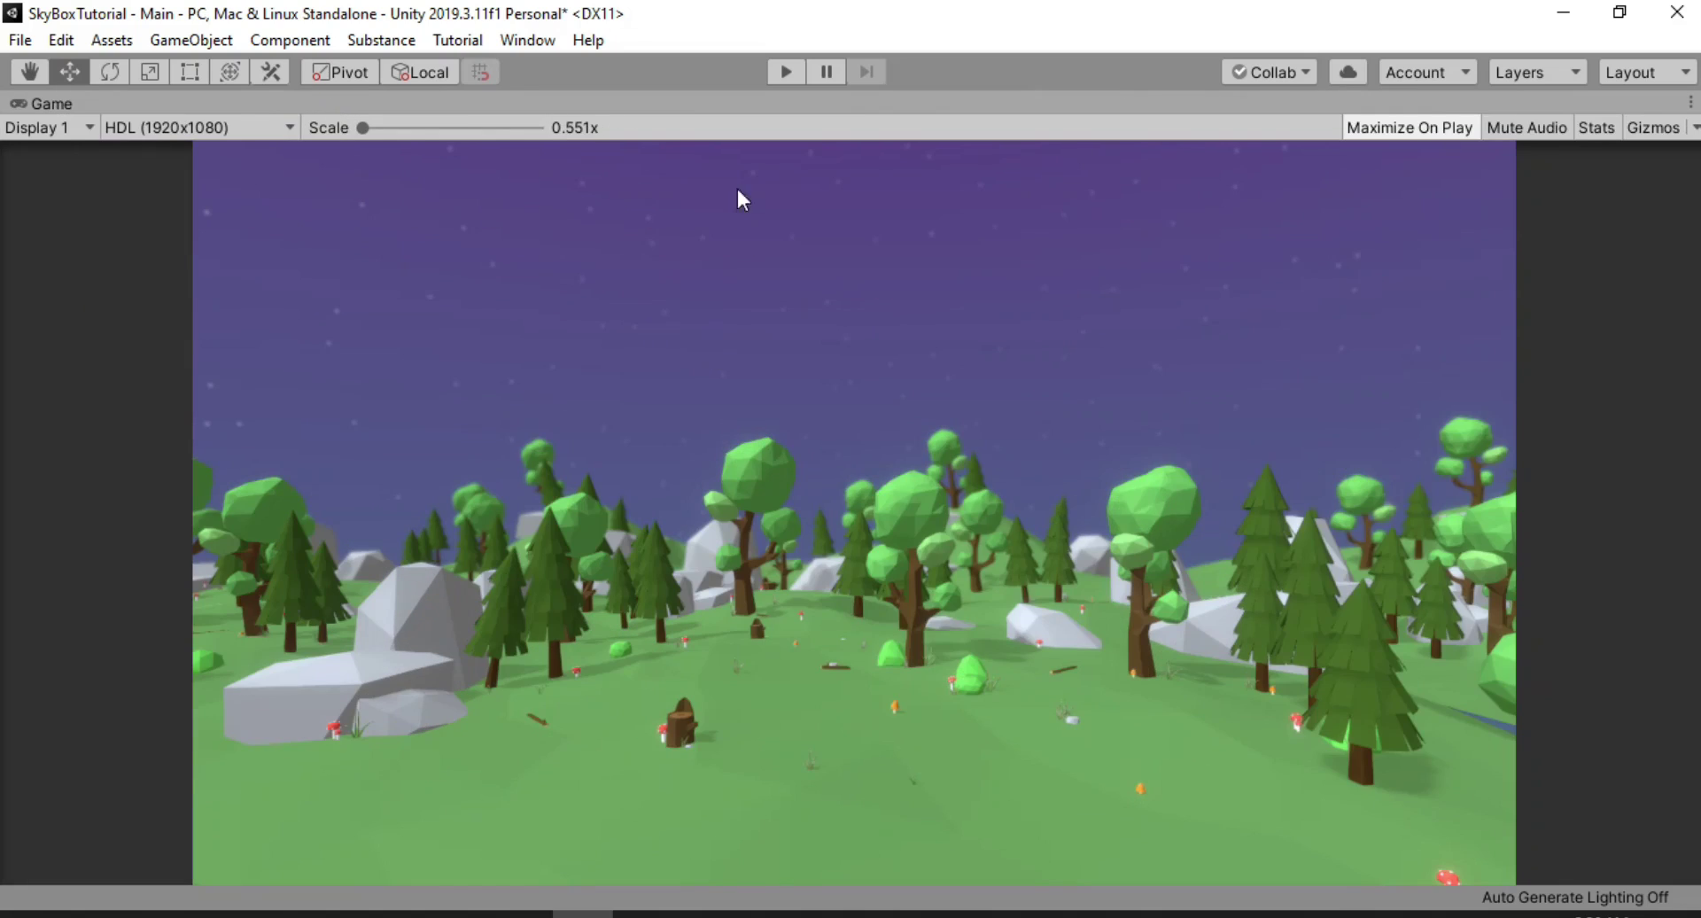
double_click(71, 108)
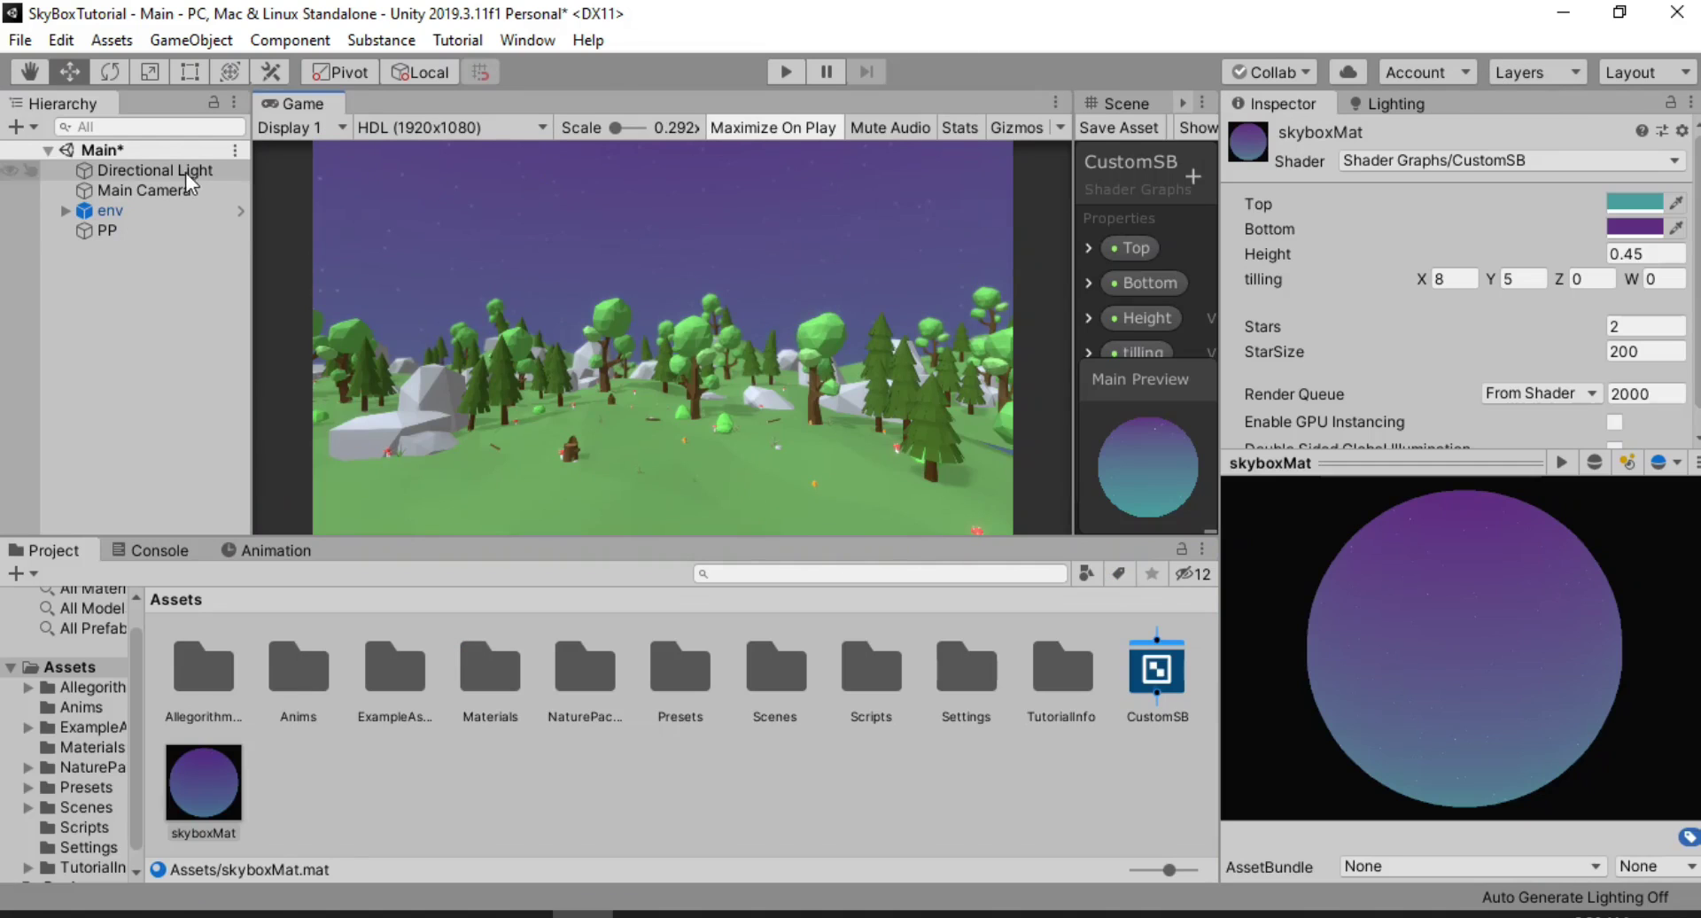
left_click(152, 230)
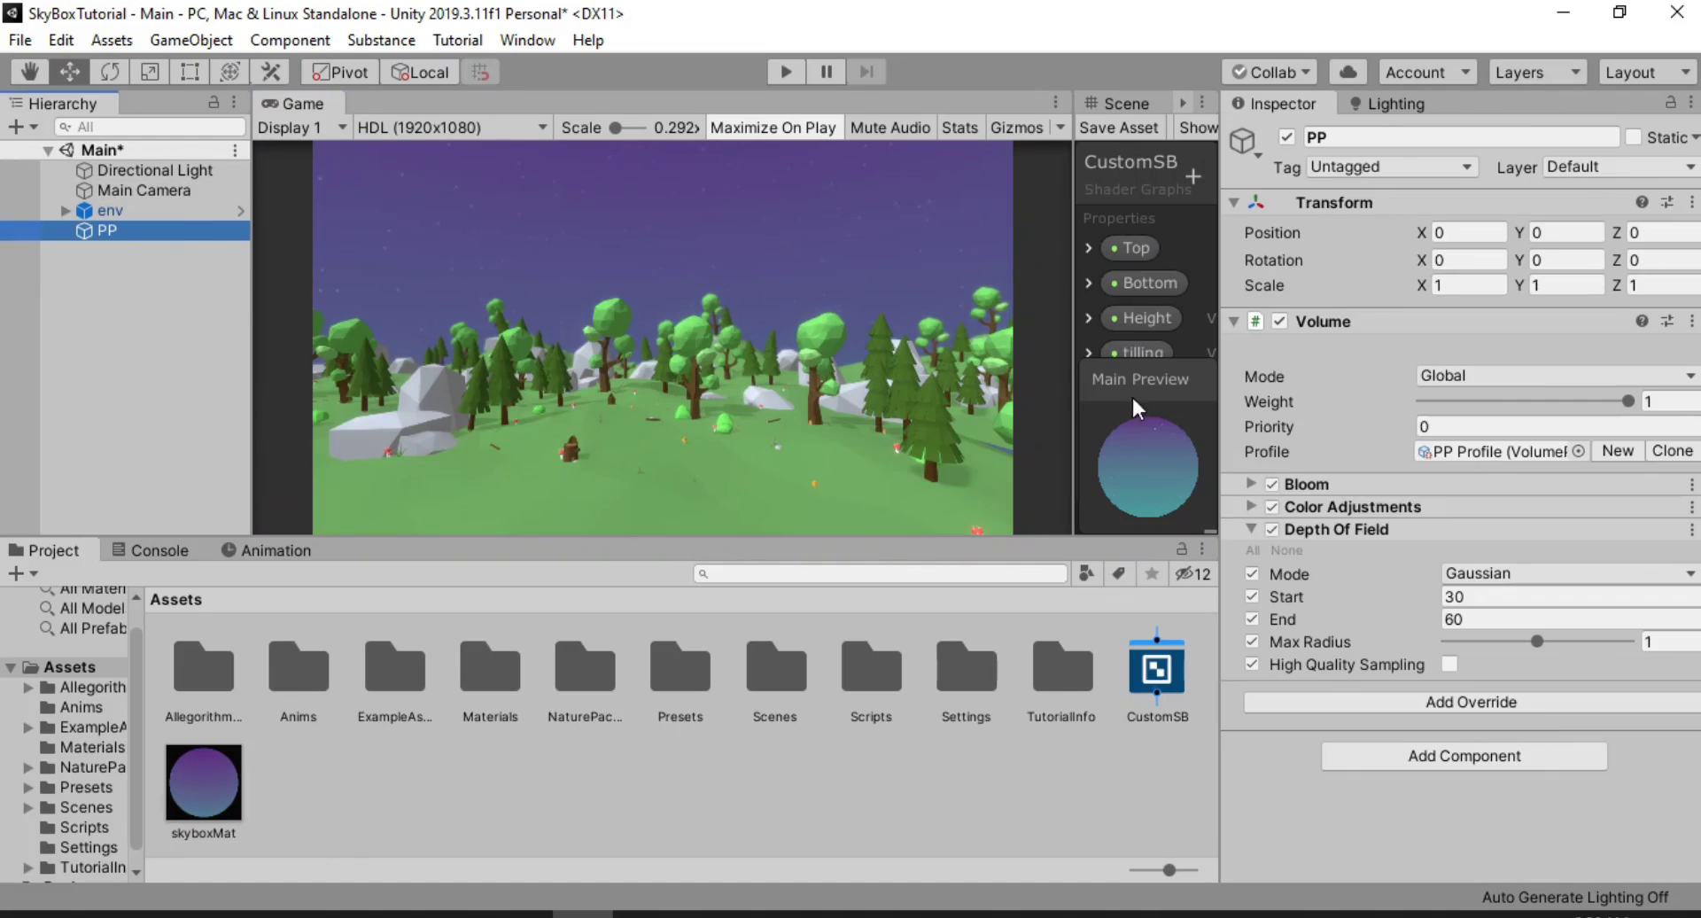
left_click(1272, 530)
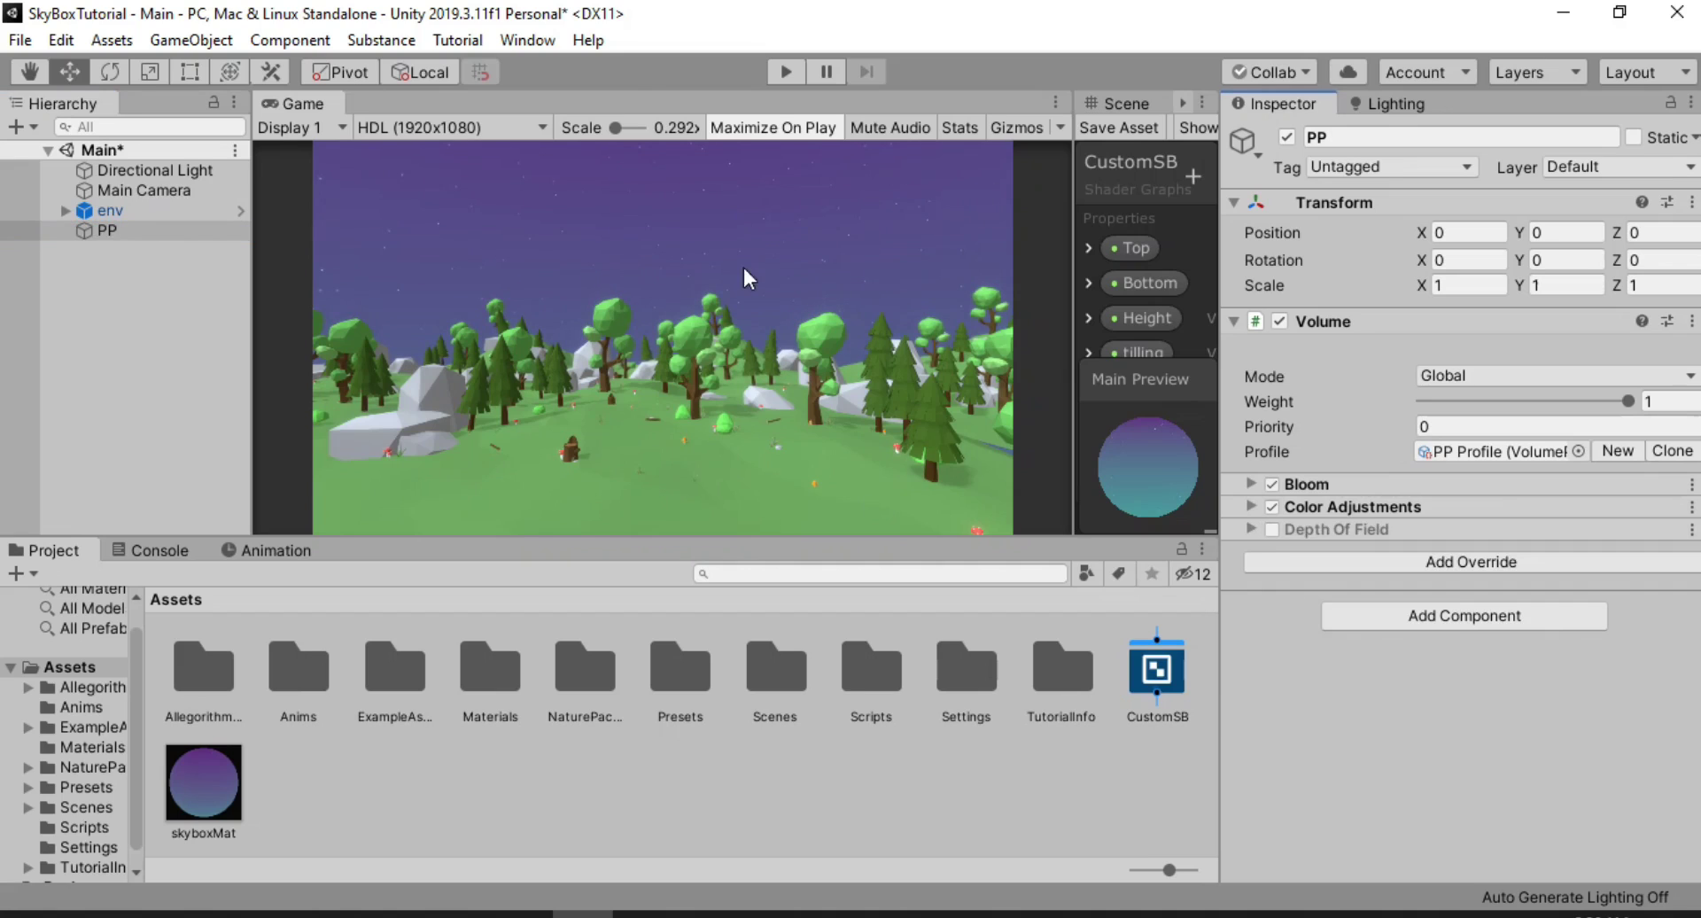
Set the Stars value of skyboxMat to 3 and try adjusting its StarSize value
left_click(212, 785)
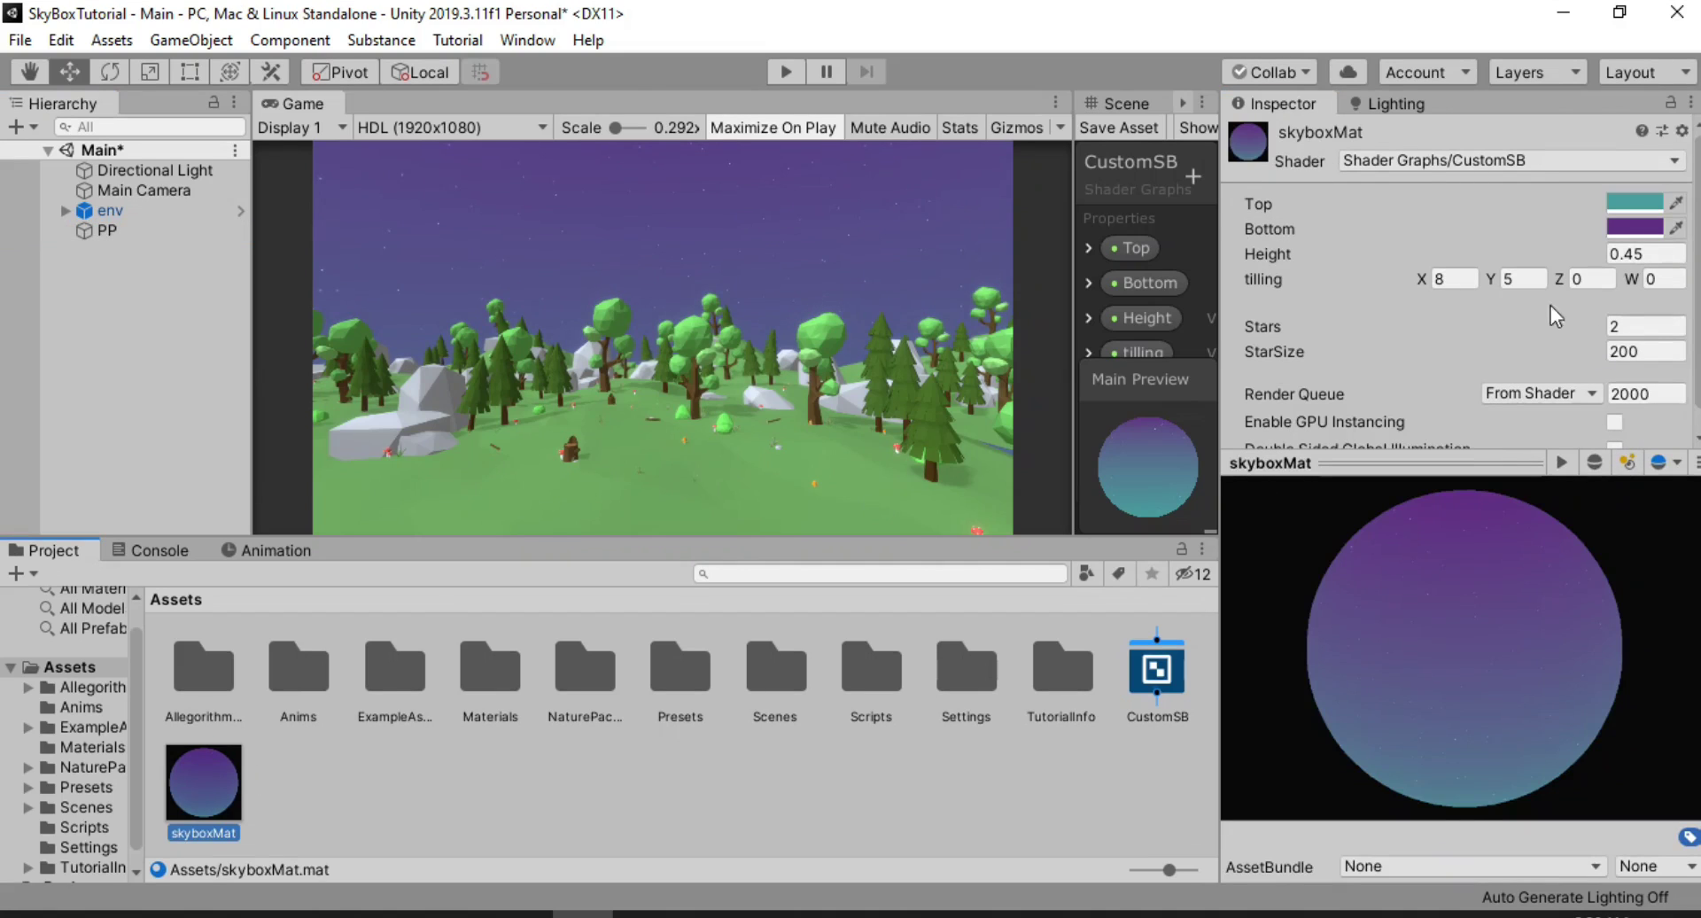
left_click(1448, 279)
left_click(1468, 279)
left_click(1631, 326)
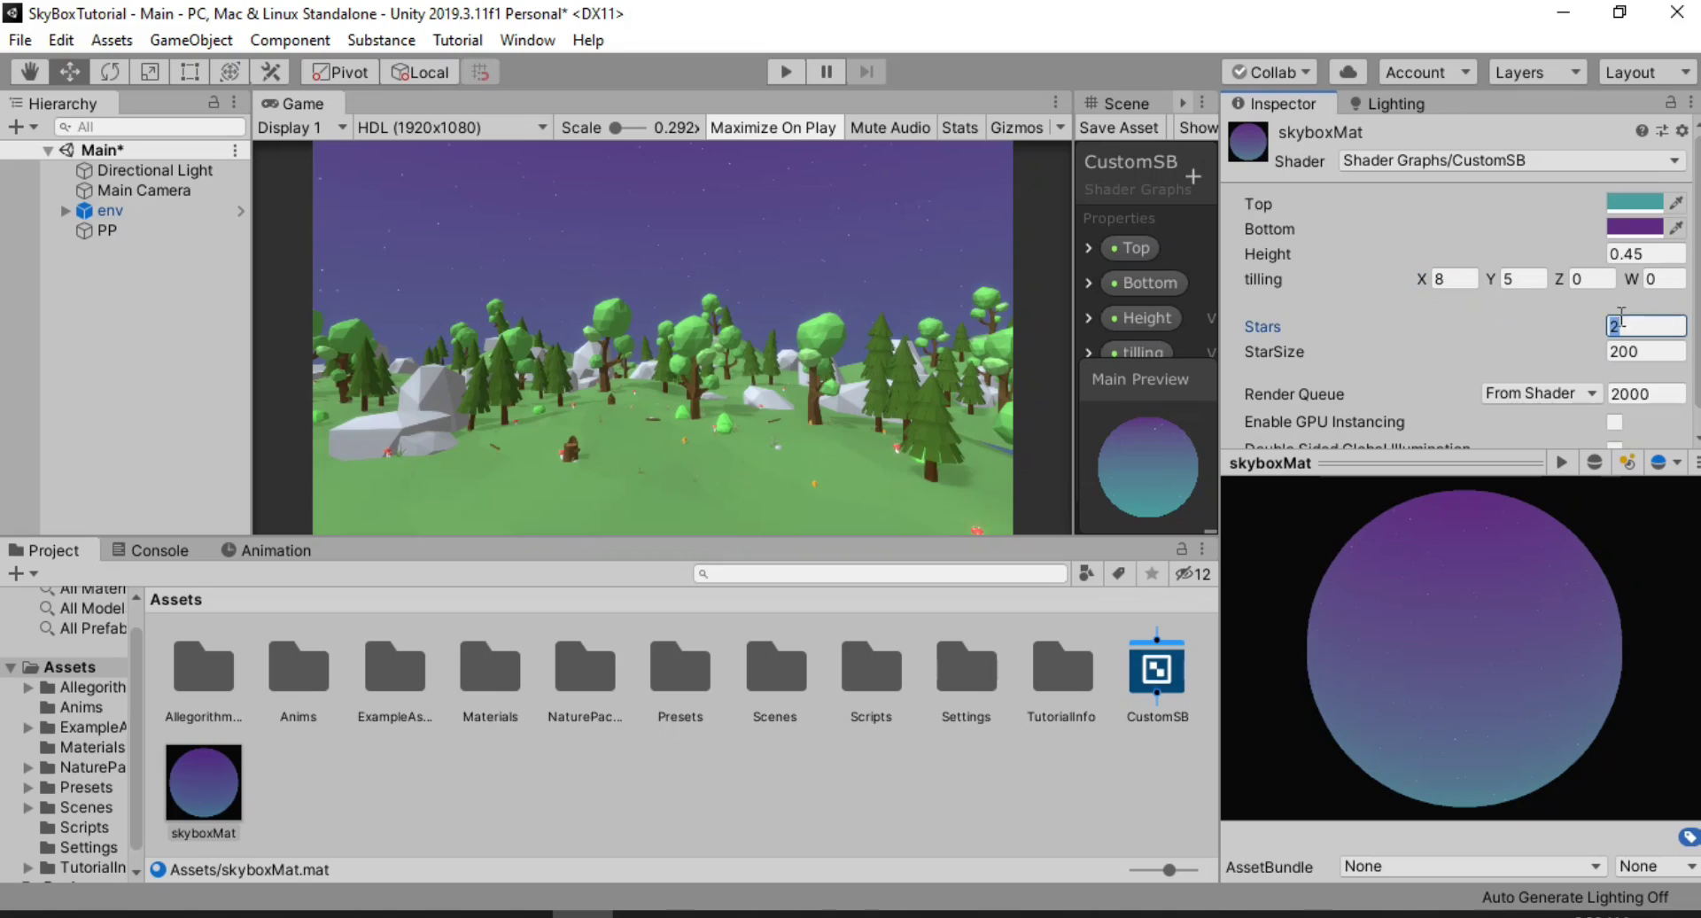
left_click_drag(1584, 331, 1590, 334)
left_click(1649, 323)
type("3")
left_click_drag(1592, 353, 1545, 353)
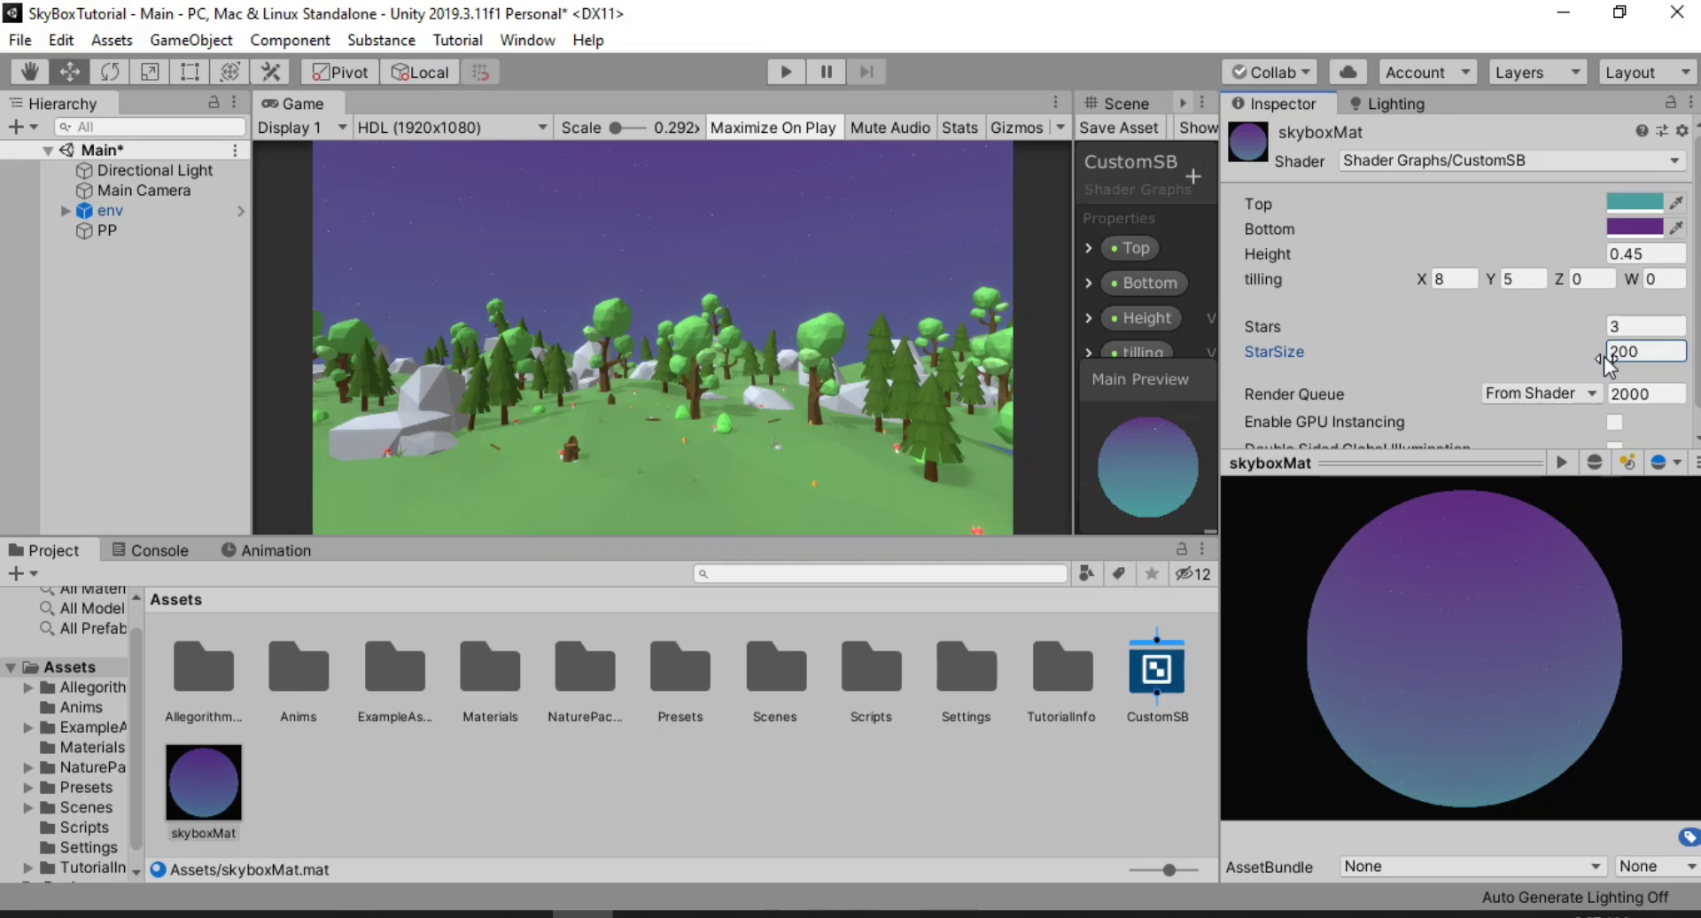
Run the scene to check the starry gradient sky in play mode, and stop it
left_click(787, 72)
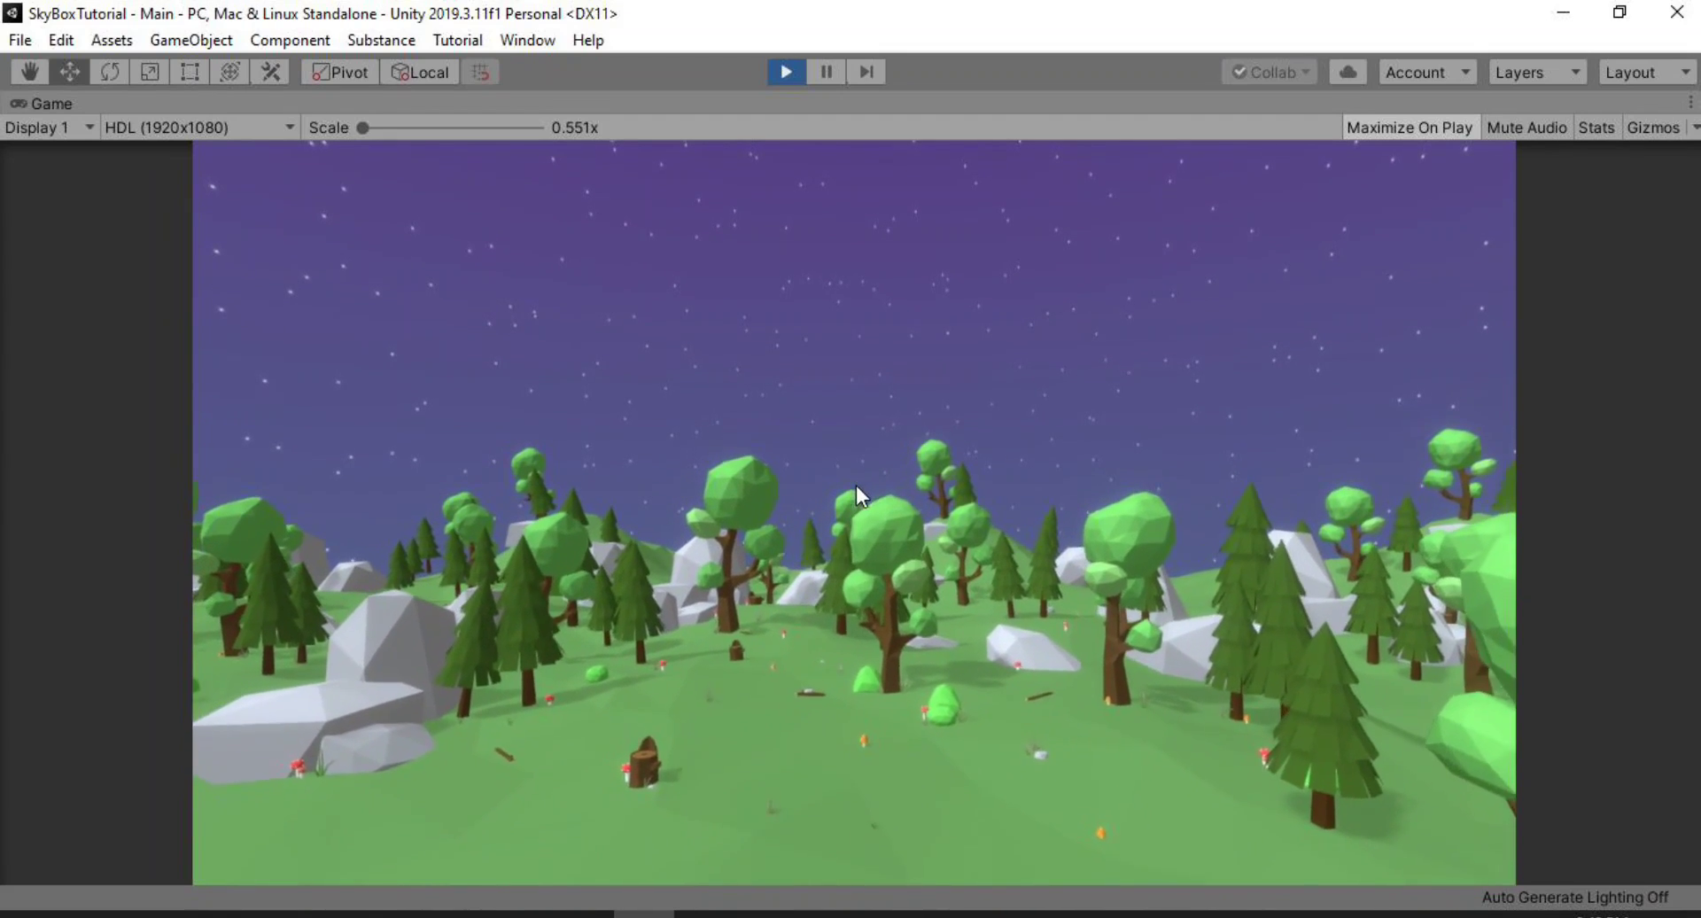
left_click(785, 71)
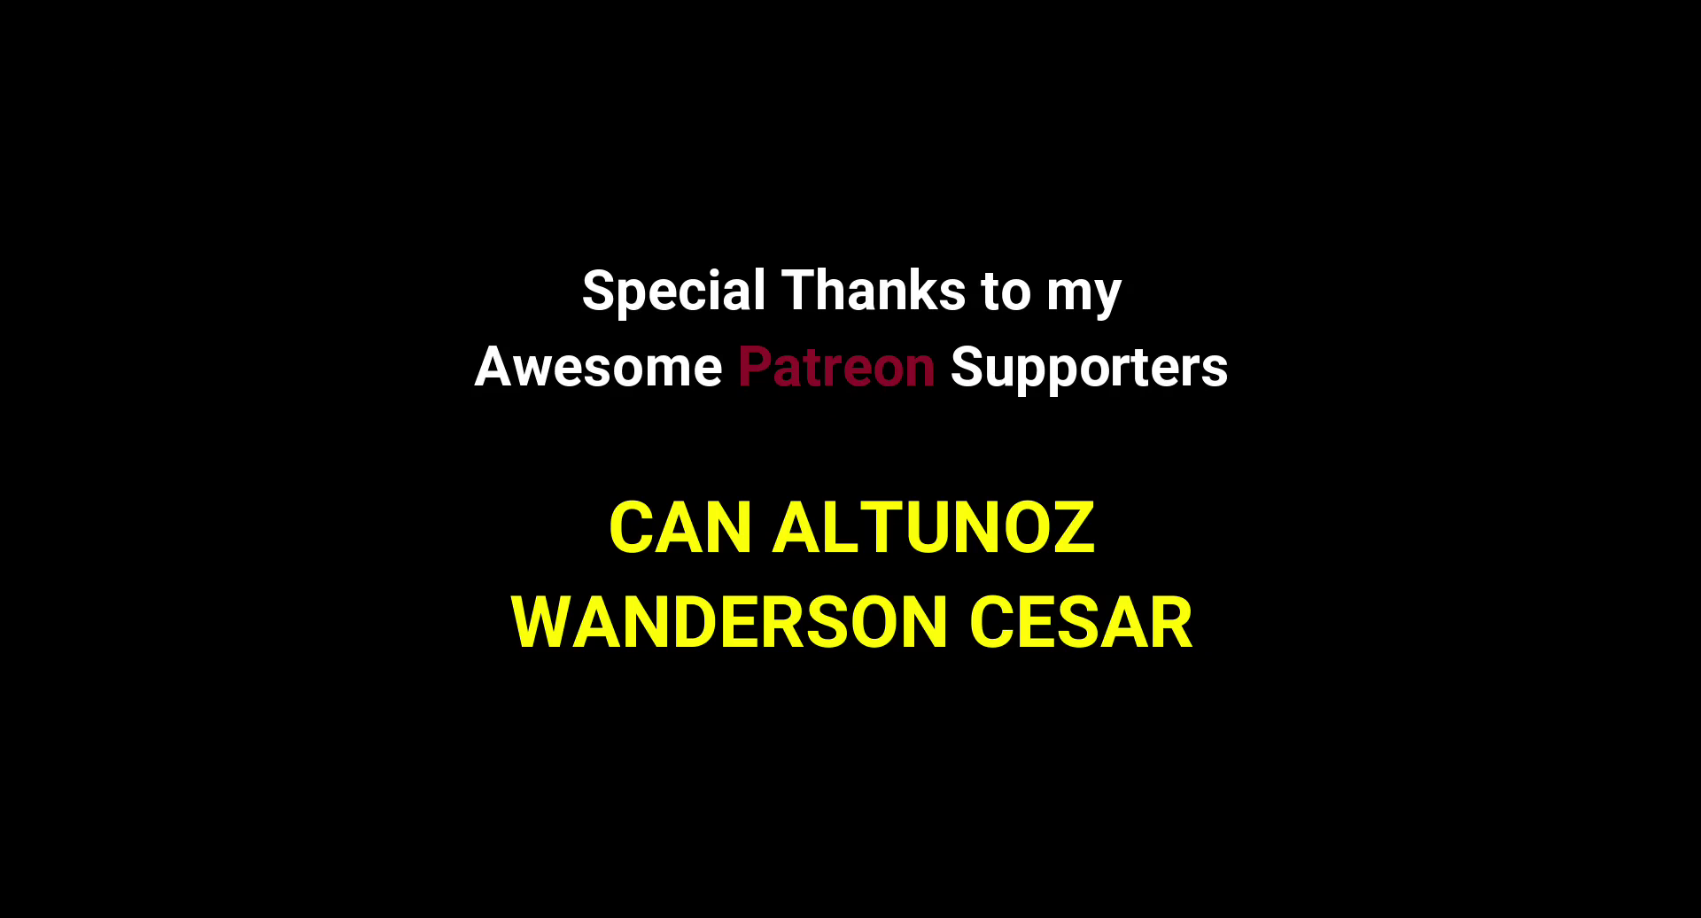